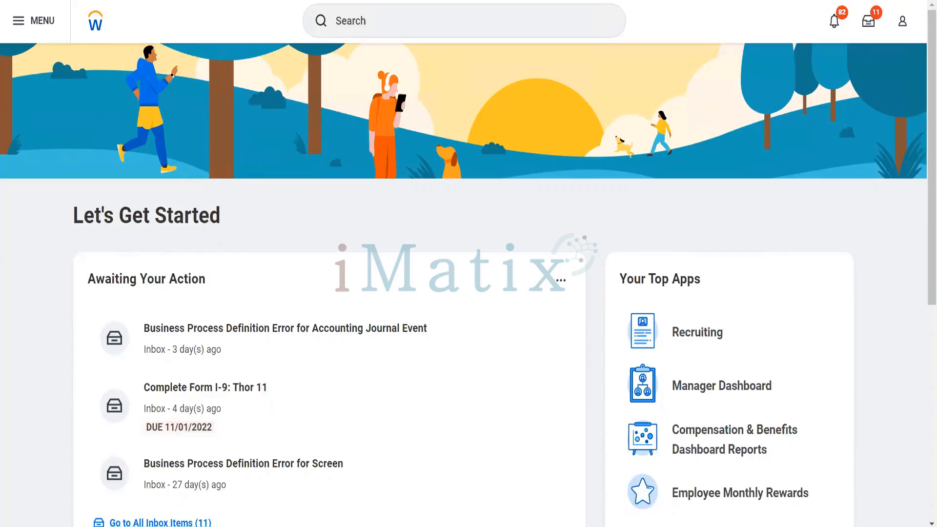
# Search 'customer cate' and open the Maintain Customer Categories task.
pyautogui.click(355, 30)
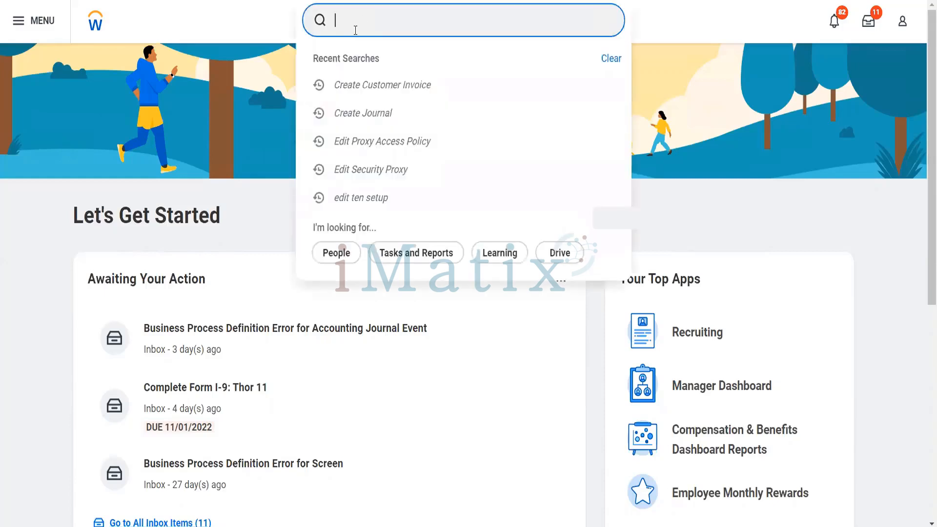
pyautogui.write('customer cate')
pyautogui.press('Down')
pyautogui.press('Down')
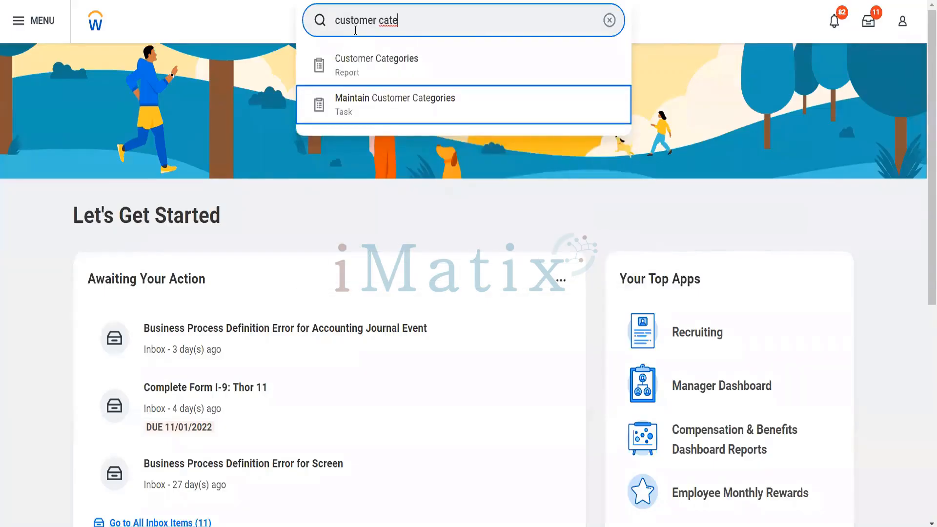
pyautogui.press('Return')
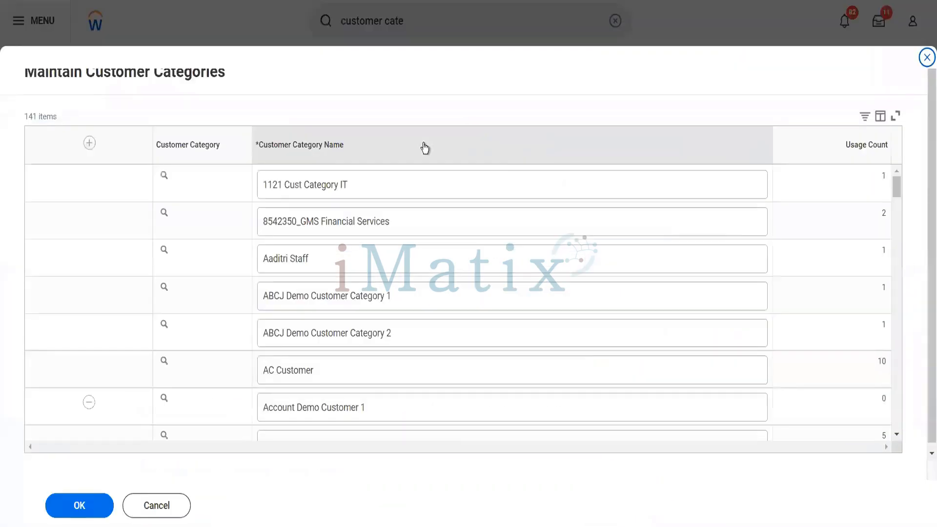
# Add a customer category row named 'Blinkit Special Customers' and save it.
pyautogui.click(90, 143)
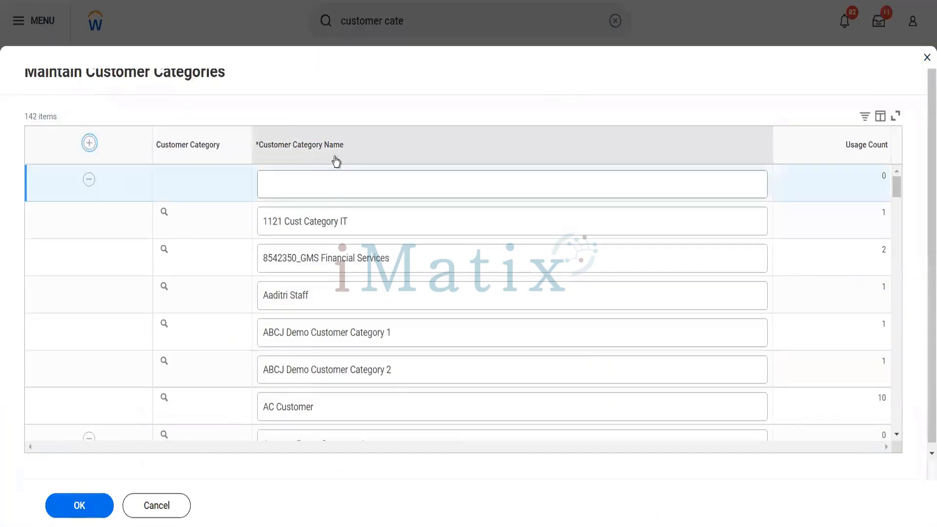
pyautogui.click(333, 185)
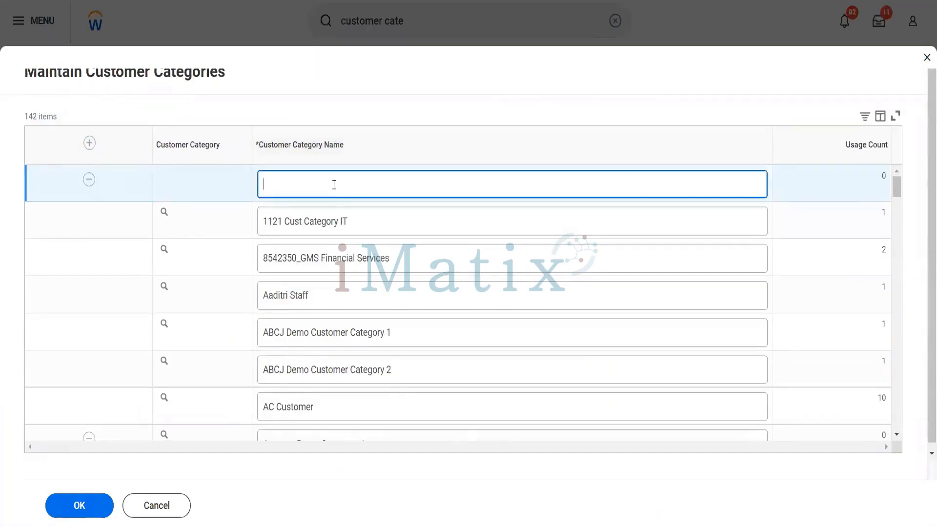
pyautogui.write('B')
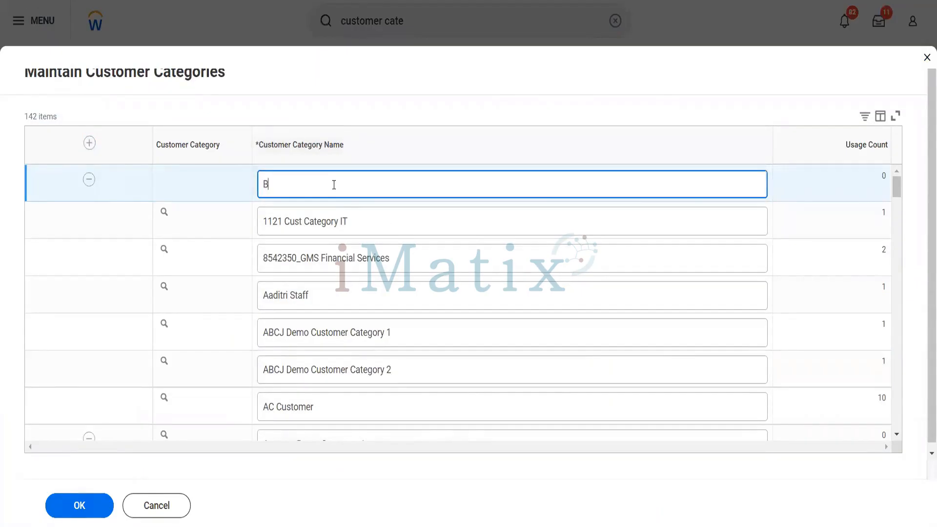
pyautogui.write('linkit Special Customers')
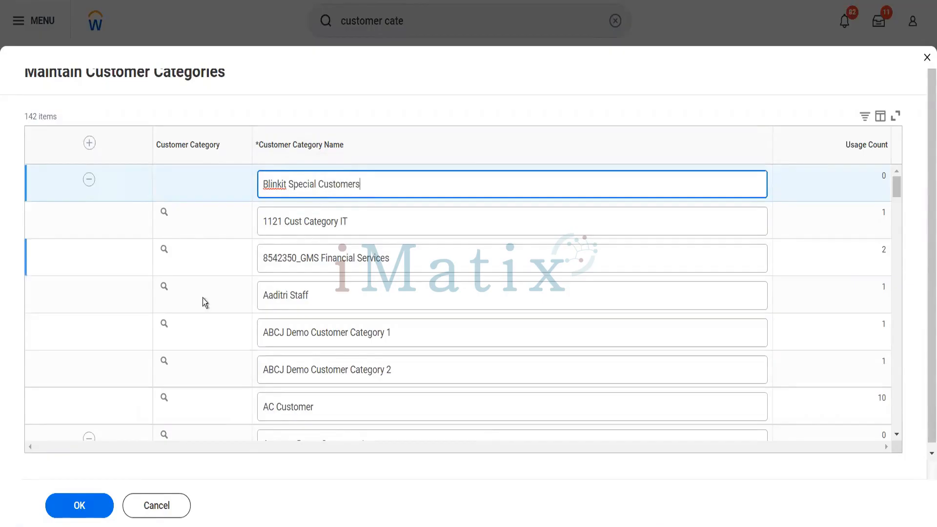
pyautogui.click(81, 507)
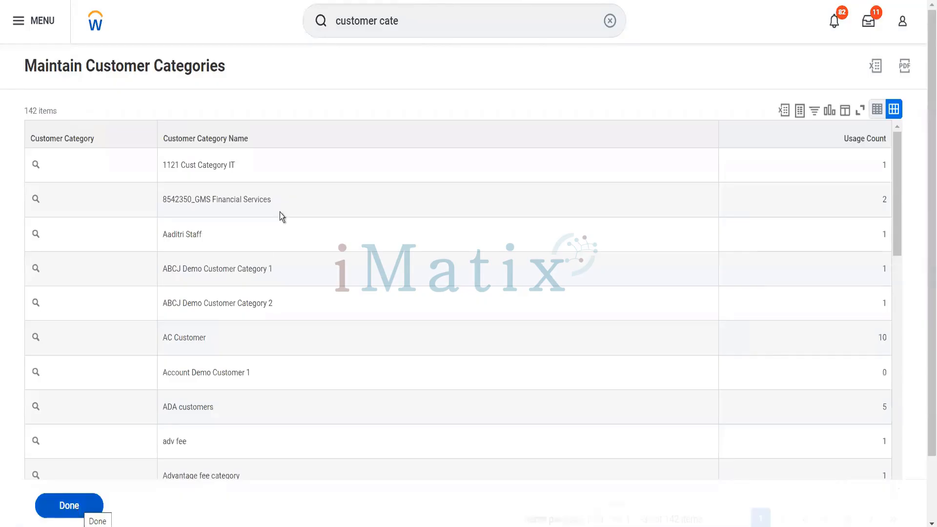
pyautogui.click(407, 28)
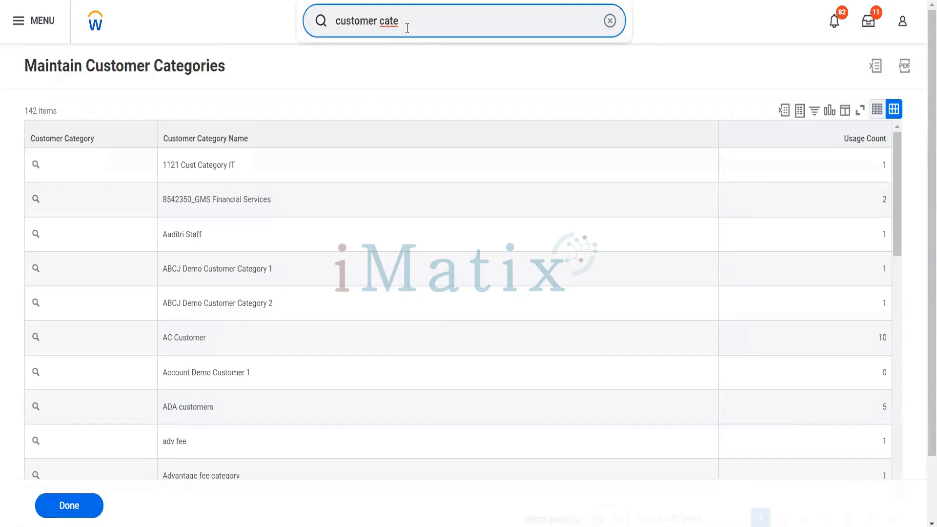
# Change the search to 'group' and open Maintain Customer Groups.
pyautogui.press('BackSpace')
pyautogui.press('BackSpace')
pyautogui.press('BackSpace')
pyautogui.press('BackSpace')
pyautogui.write('group')
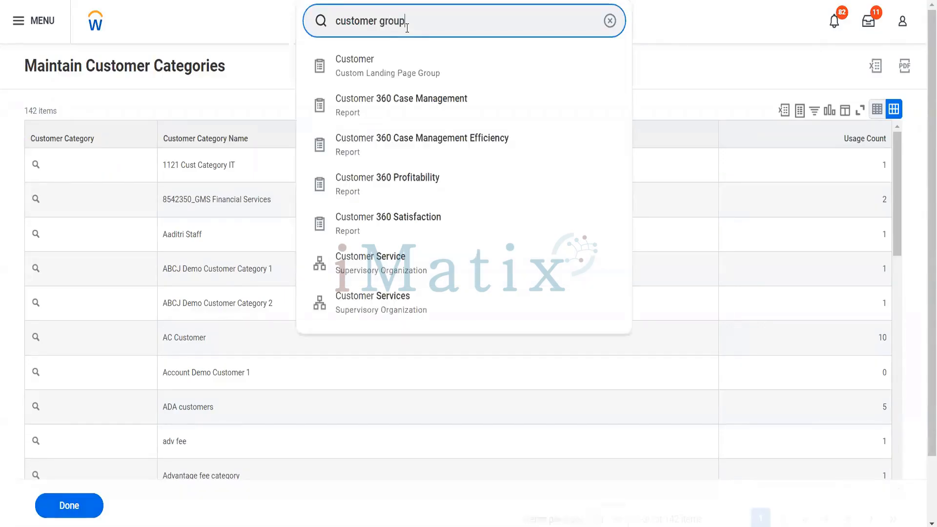
pyautogui.click(386, 107)
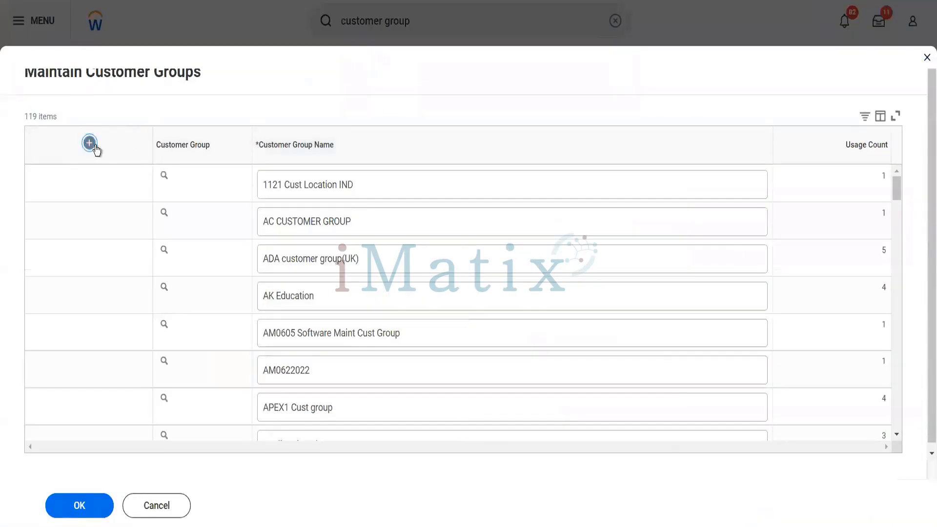
# Add the customer group 'Blinkit Global Customers' and save it.
pyautogui.click(89, 143)
pyautogui.click(298, 188)
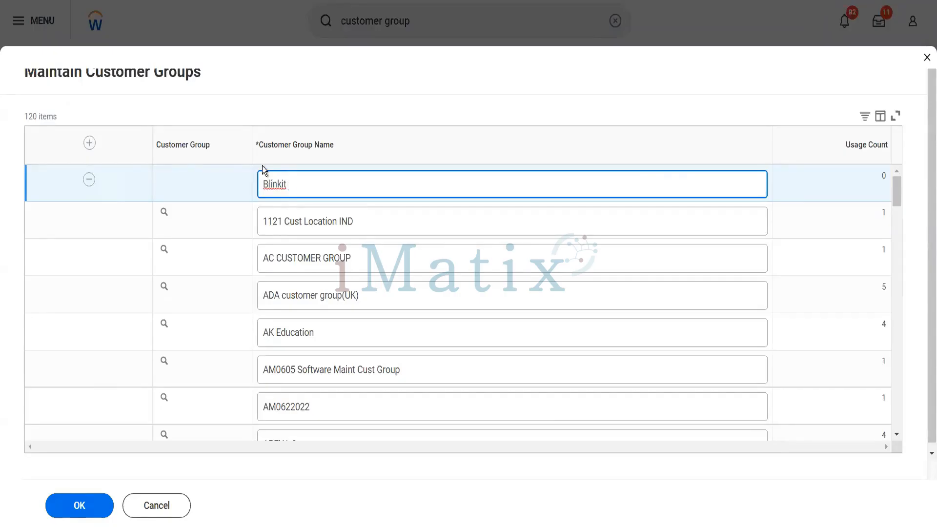
pyautogui.write('Global Customers')
pyautogui.click(78, 510)
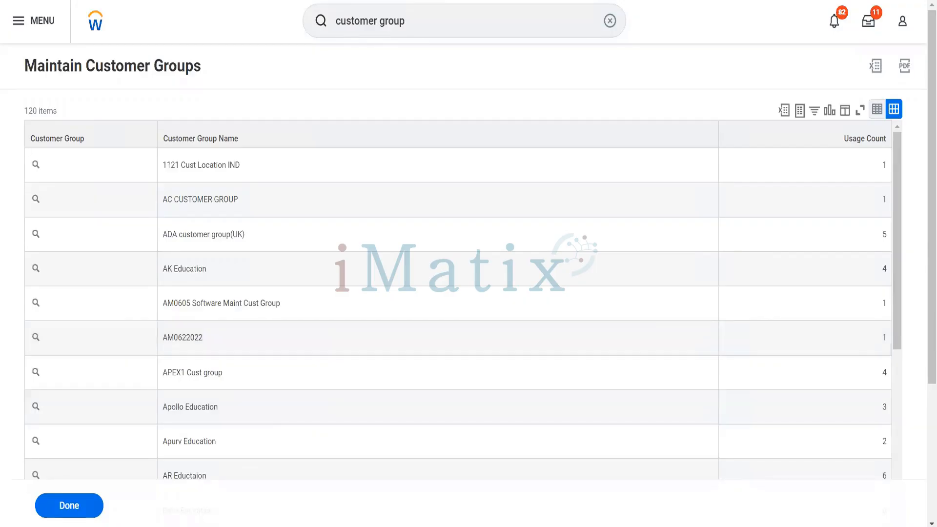
pyautogui.press('super+e')
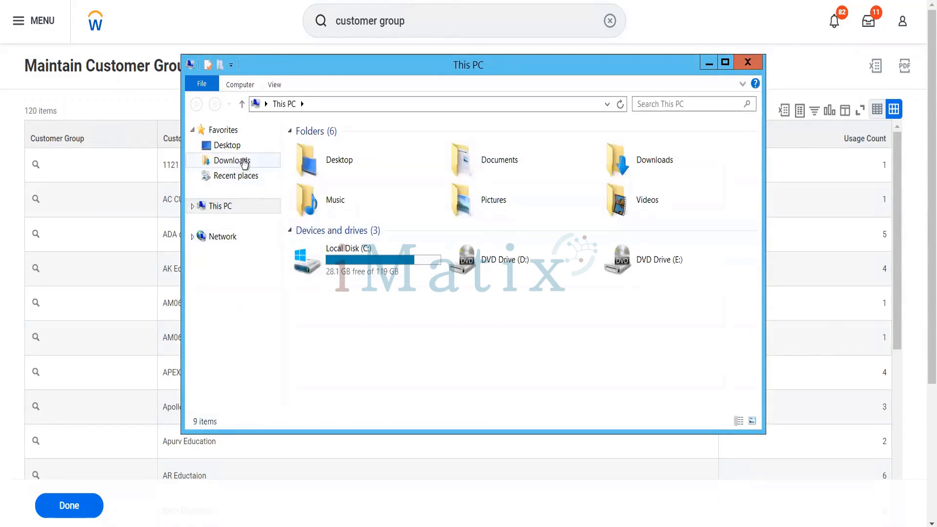
# Open the Terminated Employees Eligible for Benefits workbook from Downloads.
pyautogui.click(232, 161)
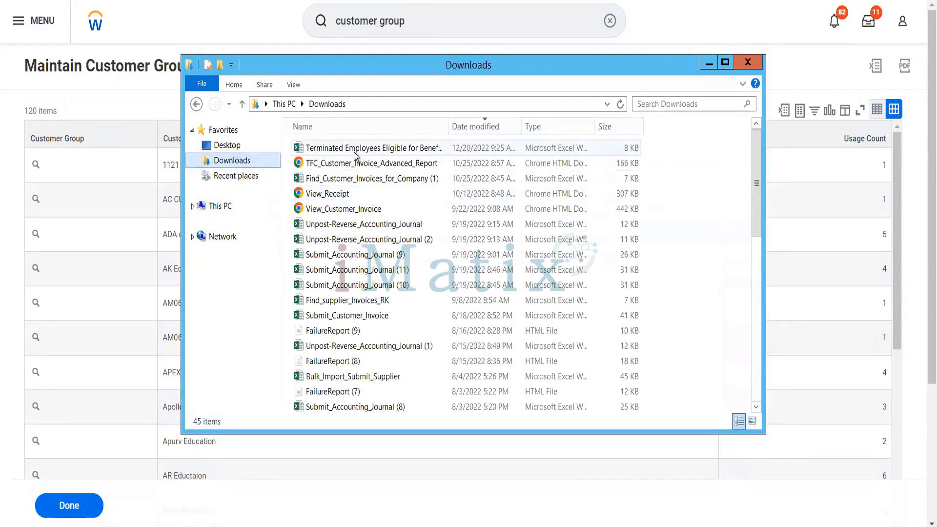
pyautogui.doubleClick(353, 152)
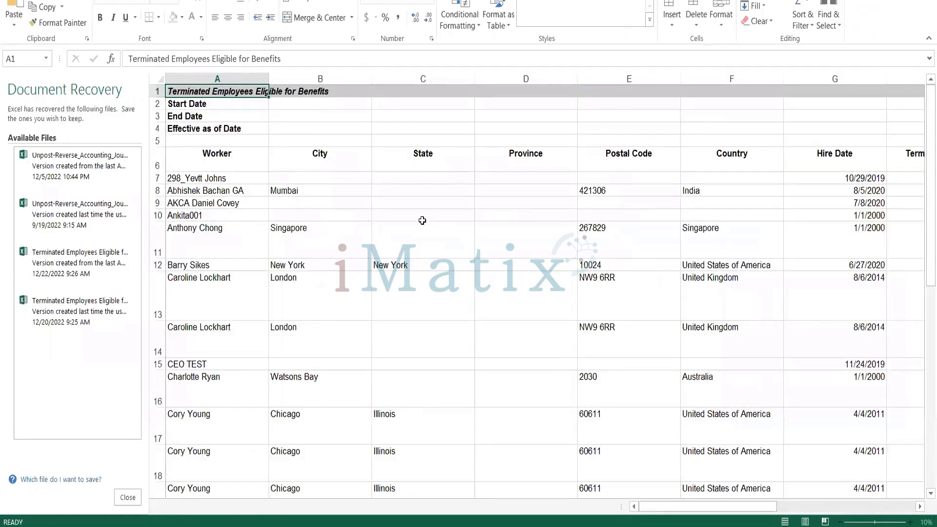
# Add a new sheet and enter Customer A and Customer B in A1:A2.
pyautogui.click(259, 506)
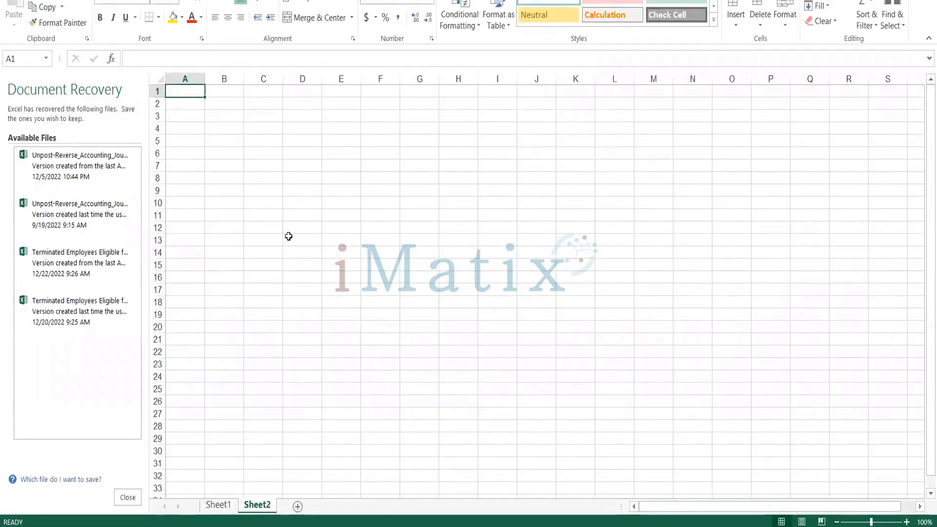
pyautogui.write('Customer')
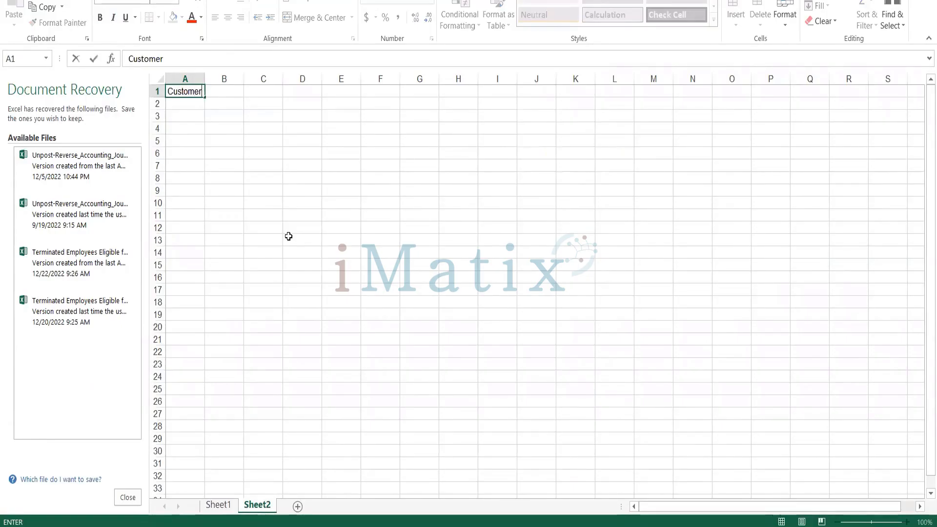
pyautogui.press('Return')
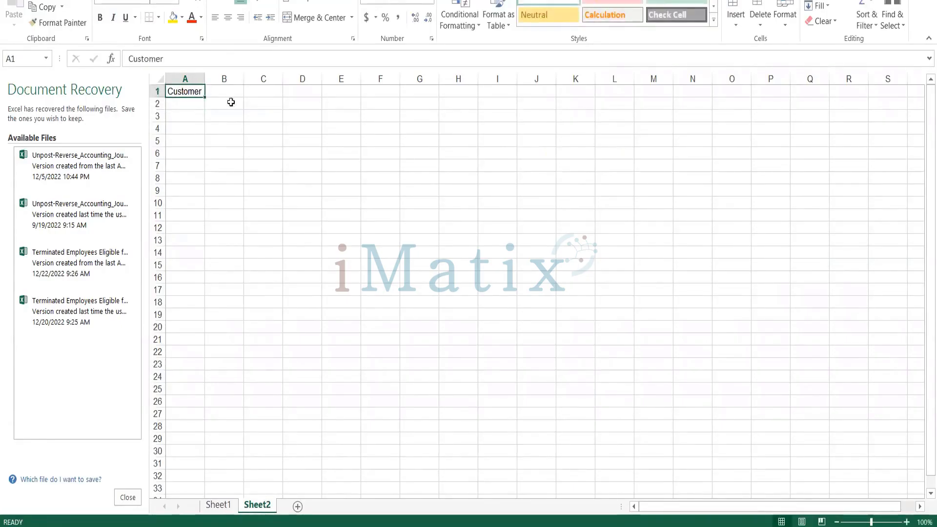
pyautogui.click(235, 65)
pyautogui.write('A')
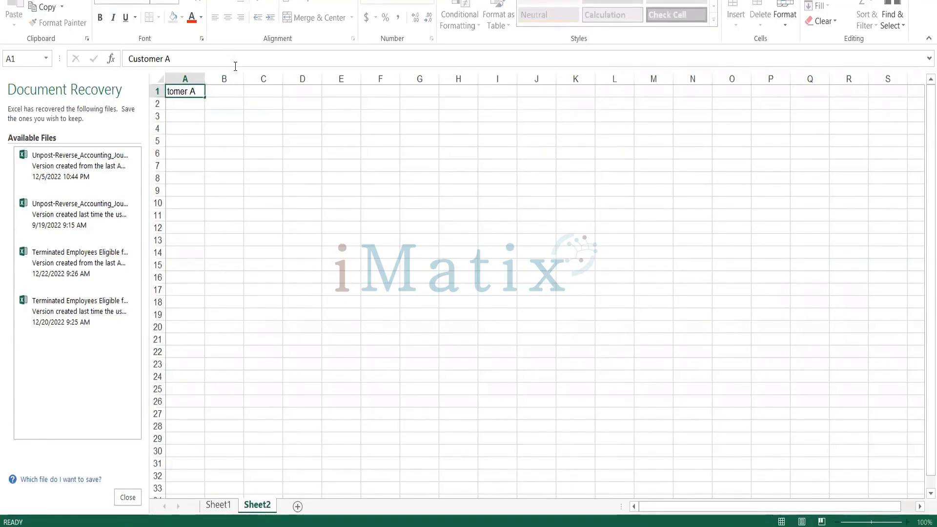
pyautogui.press('Return')
pyautogui.hotkey('ctrl', 'd')
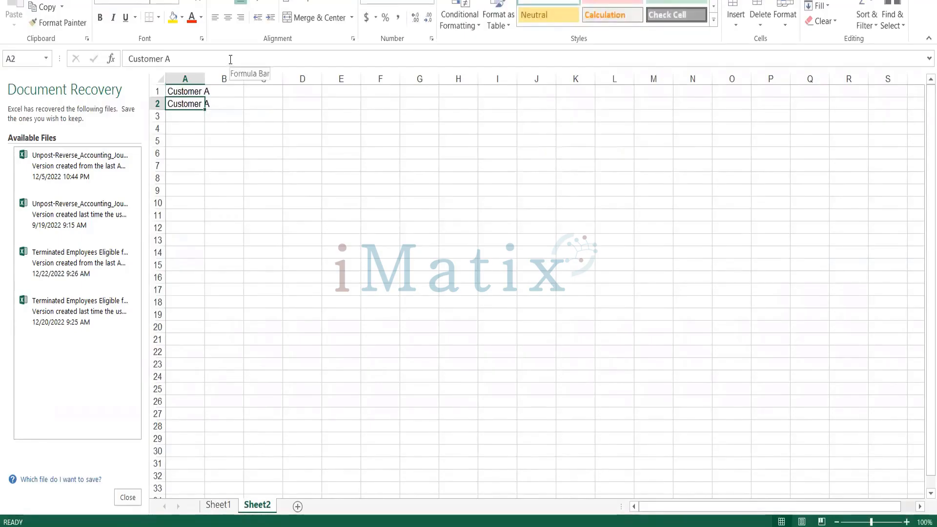
pyautogui.click(231, 59)
pyautogui.press('BackSpace')
pyautogui.write('B')
pyautogui.press('Return')
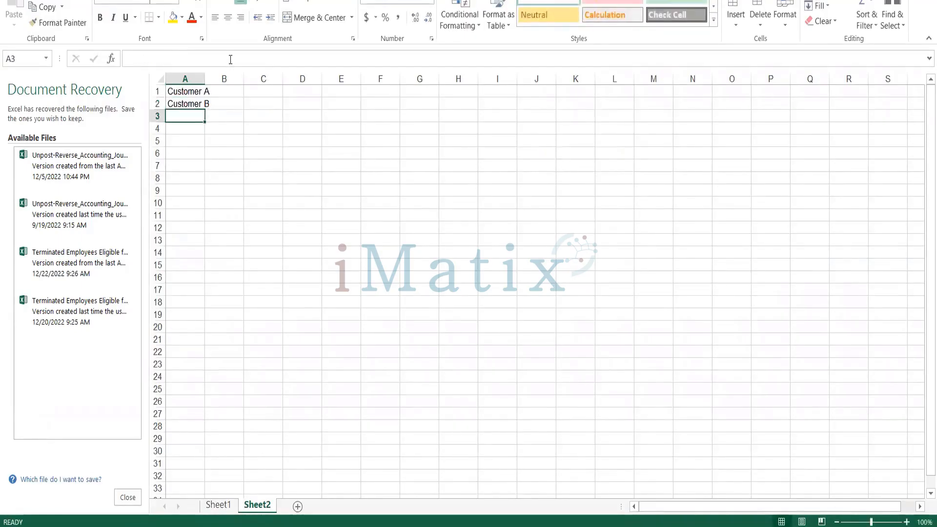
# Enter Customer C and Customer D in A3:A4 and widen column A.
pyautogui.hotkey('ctrl', 'd')
pyautogui.click(227, 59)
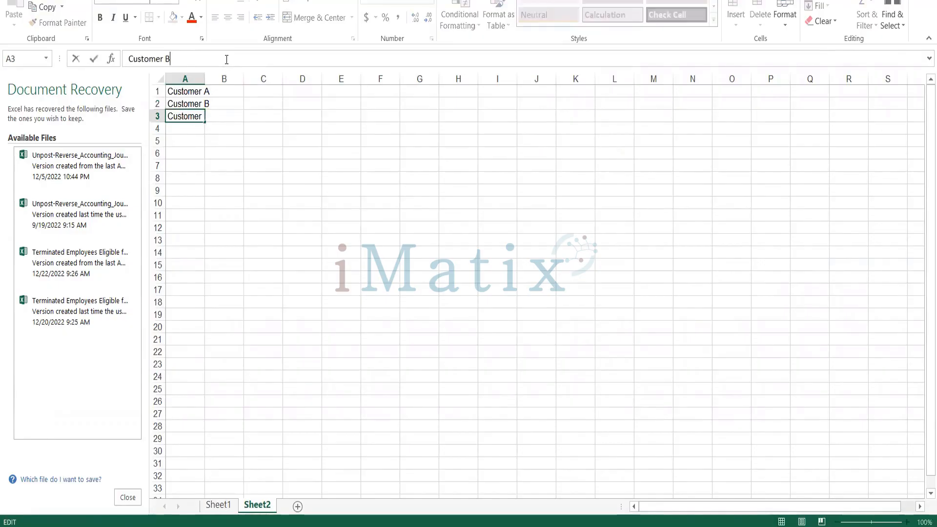
pyautogui.press('BackSpace')
pyautogui.write('V')
pyautogui.press('BackSpace')
pyautogui.write('C')
pyautogui.press('Return')
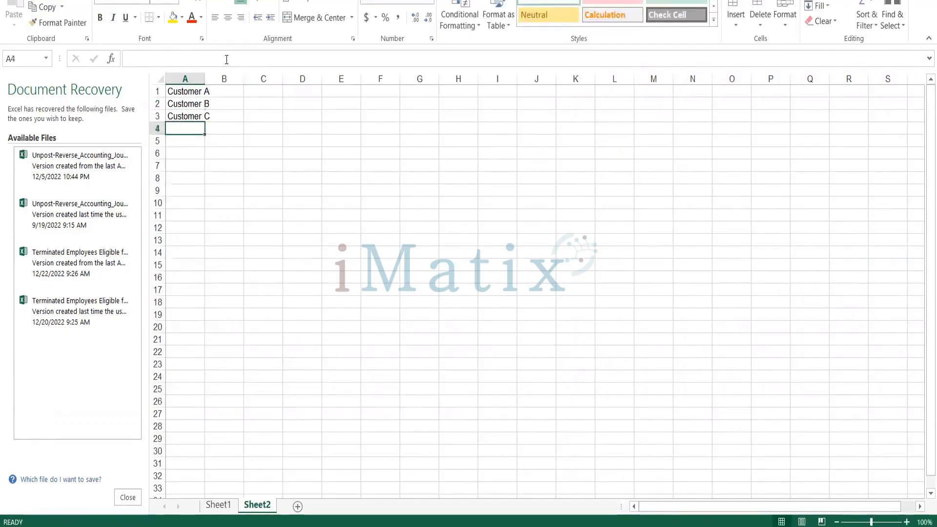
pyautogui.hotkey('ctrl', 'd')
pyautogui.click(227, 59)
pyautogui.press('BackSpace')
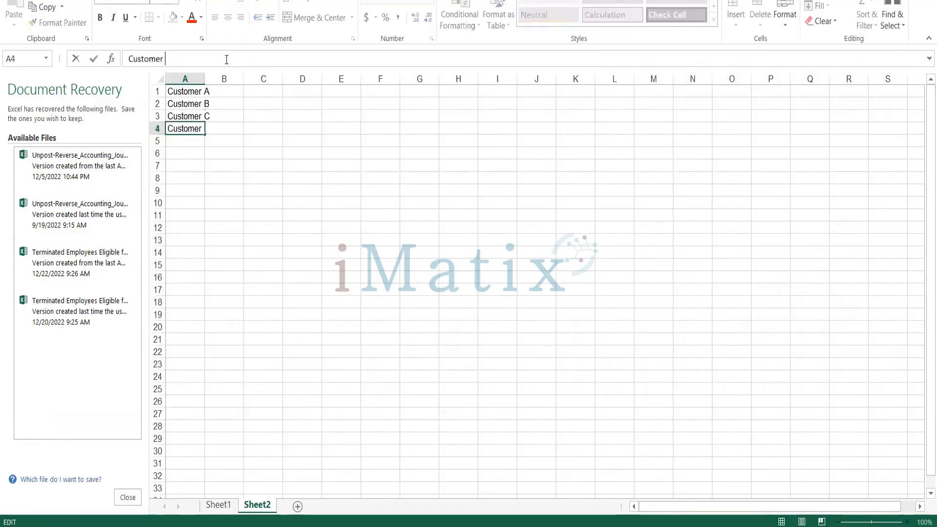
pyautogui.write('D')
pyautogui.press('Return')
pyautogui.moveTo(205, 79); pyautogui.dragTo(213, 79)
# Fill IT into B1:B4 beside each customer name.
pyautogui.click(228, 92)
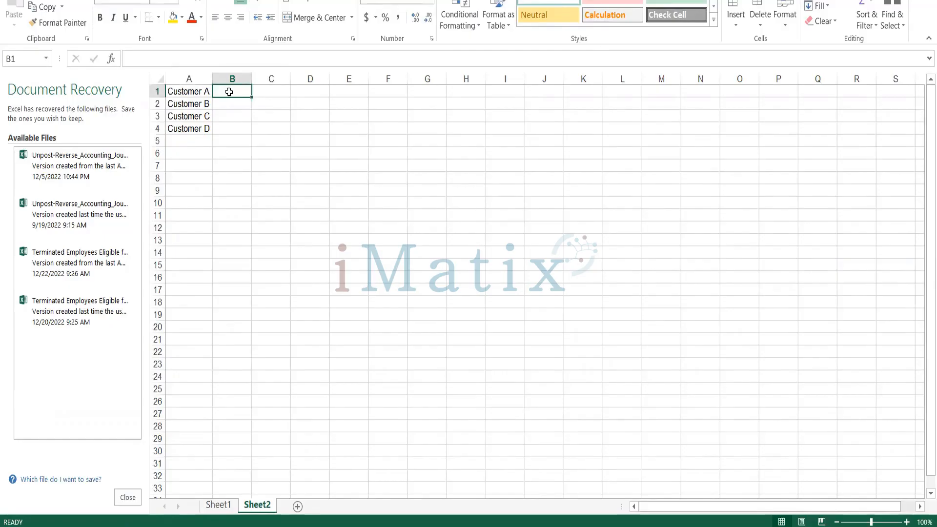
pyautogui.write('IT')
pyautogui.press('Return')
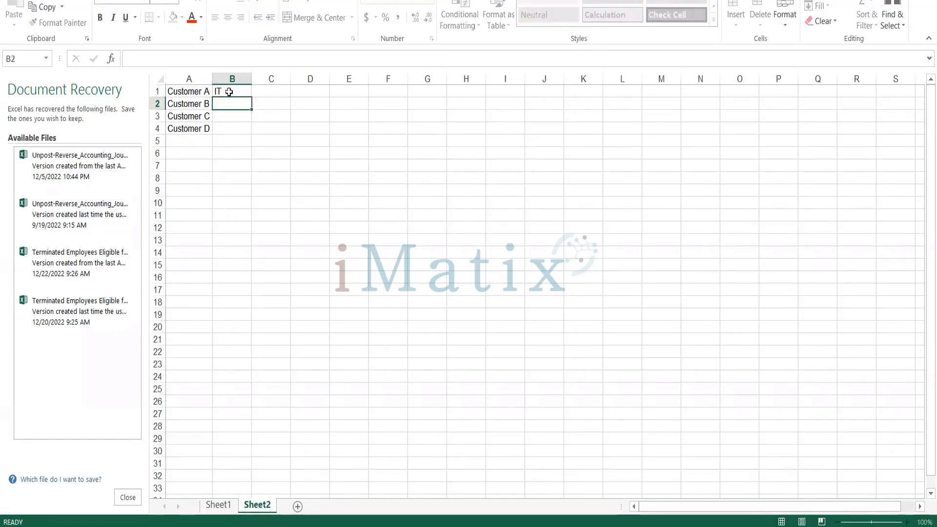
pyautogui.hotkey('ctrl', 'd')
pyautogui.press('Down')
pyautogui.hotkey('ctrl', 'd')
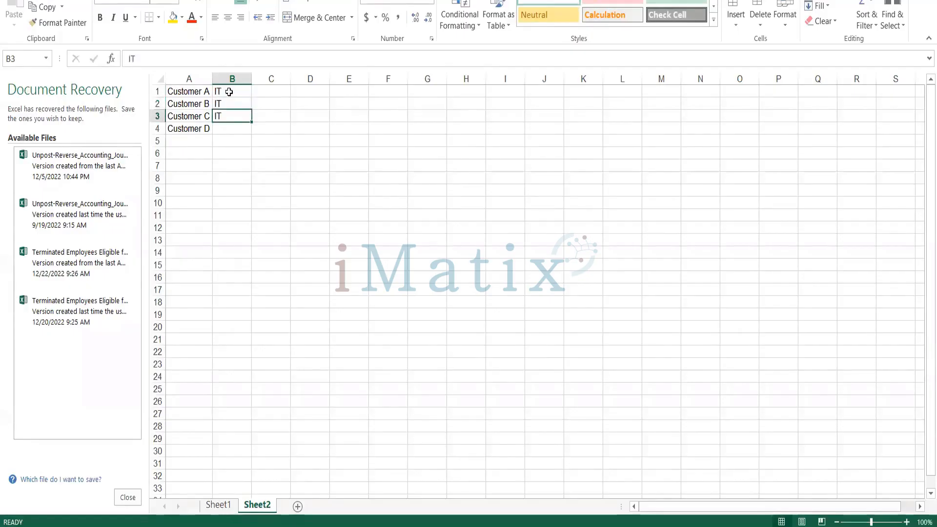
pyautogui.press('Down')
pyautogui.hotkey('ctrl', 'd')
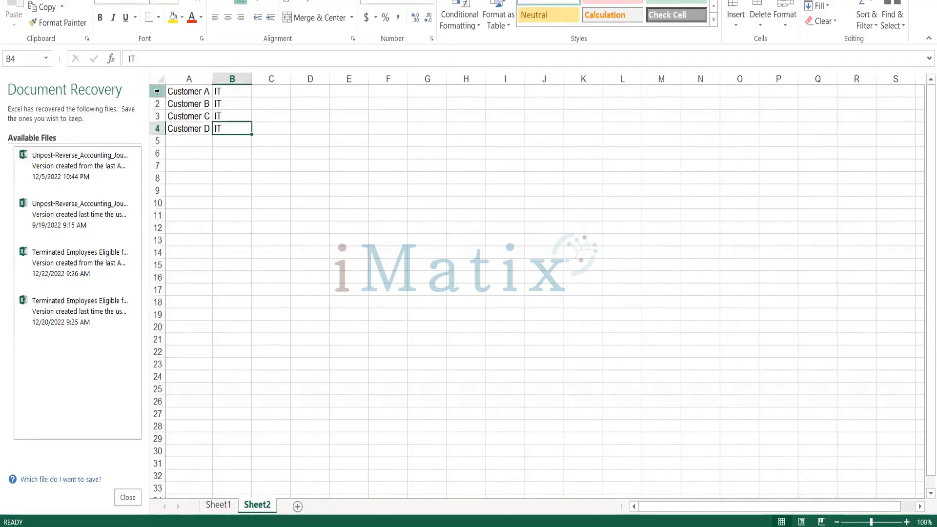
# Insert a blank row at the top and put a Category header in B1.
pyautogui.click(157, 92)
pyautogui.rightClick(156, 91)
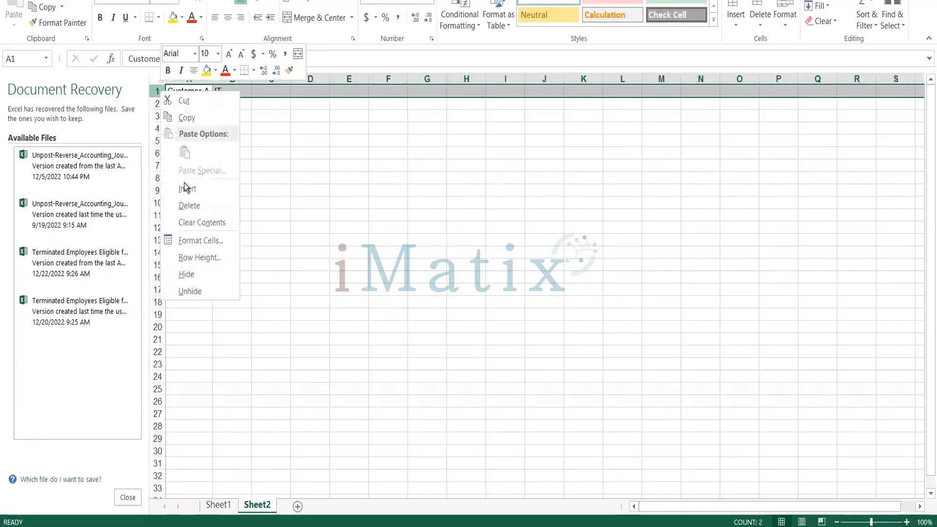
pyautogui.click(185, 189)
pyautogui.click(227, 87)
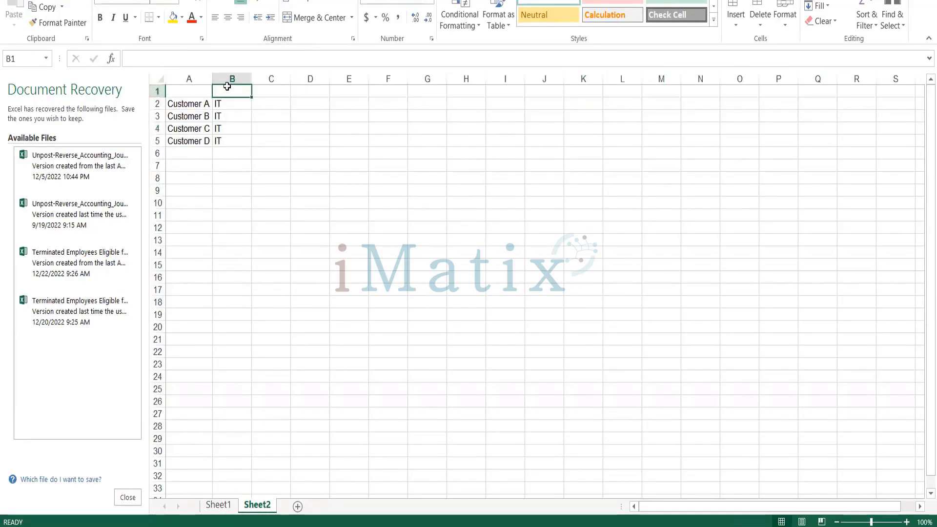
pyautogui.write('Category')
pyautogui.press('Return')
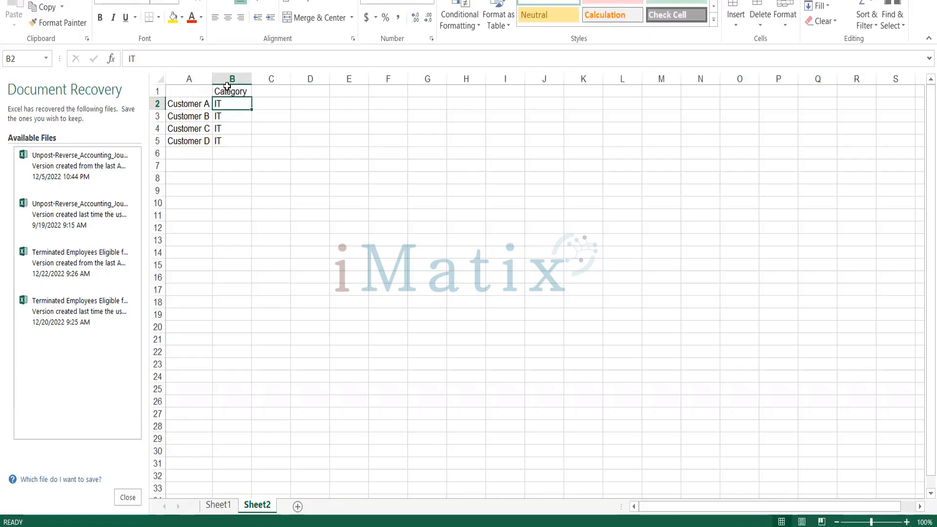
# Enter Regions in A7, then APAC, EMEA, Americas and South Asia below it.
pyautogui.click(189, 169)
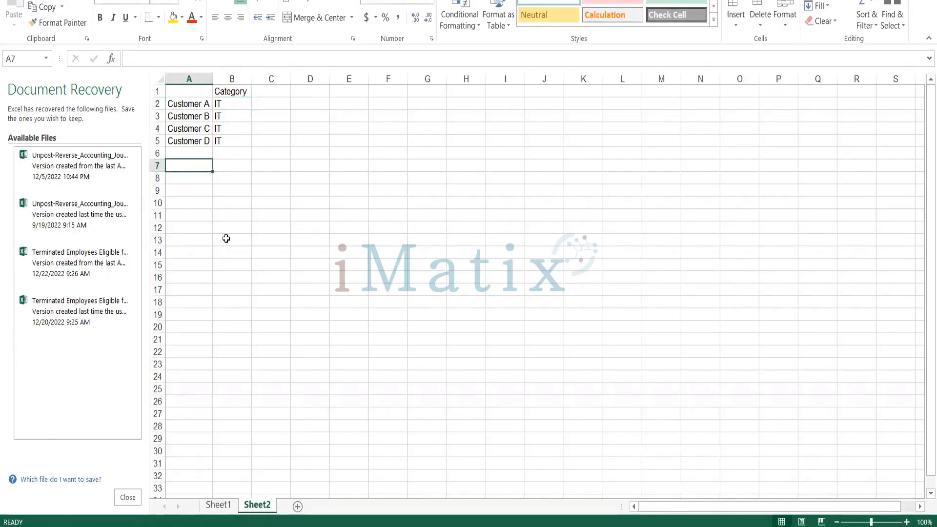
pyautogui.write('Region')
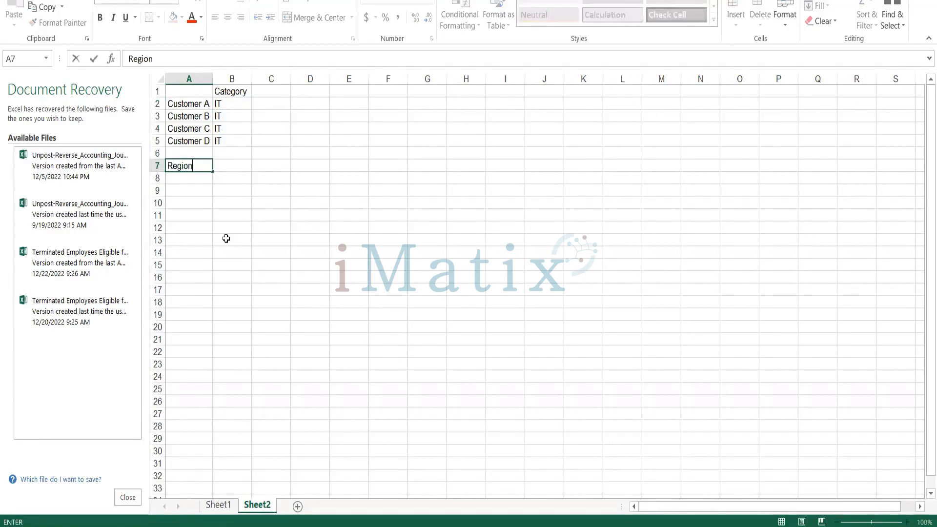
pyautogui.write('s')
pyautogui.press('Return')
pyautogui.write('APAC')
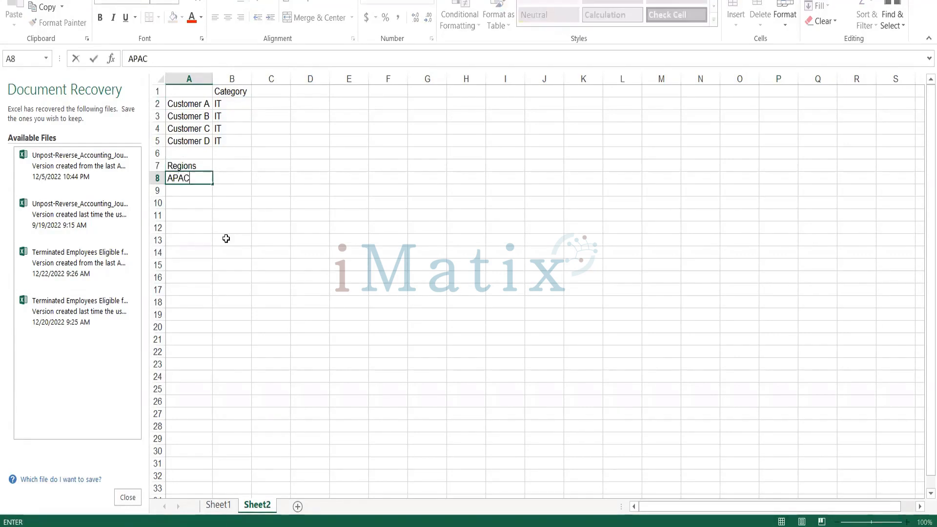
pyautogui.press('Return')
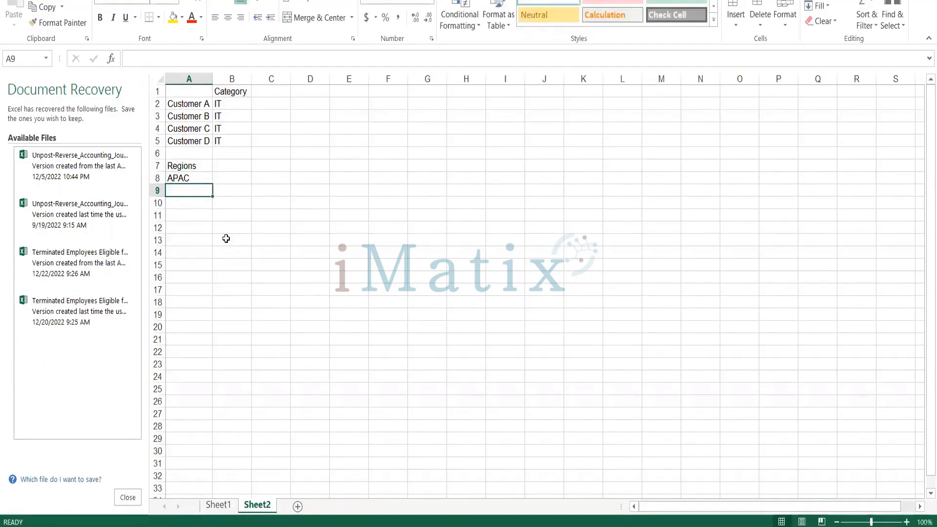
pyautogui.write('EMEA')
pyautogui.press('Return')
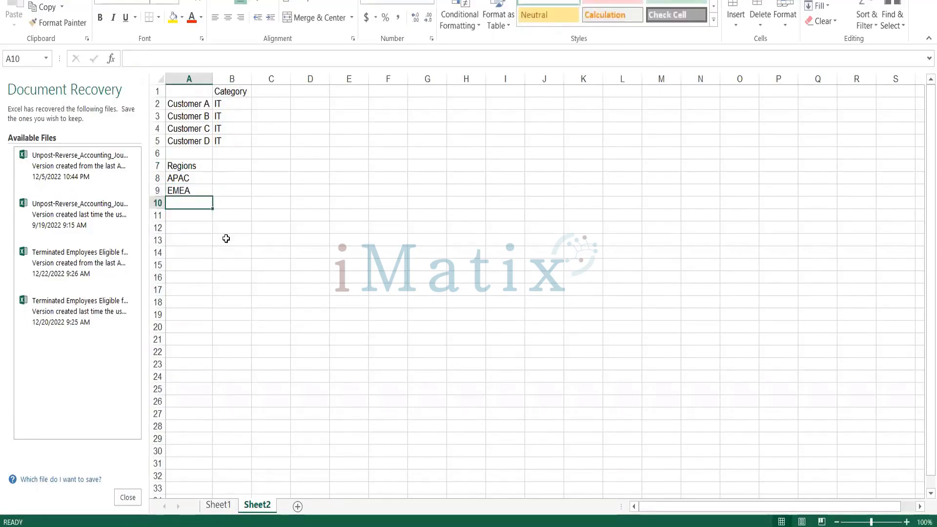
pyautogui.write('Amedica')
pyautogui.press('BackSpace')
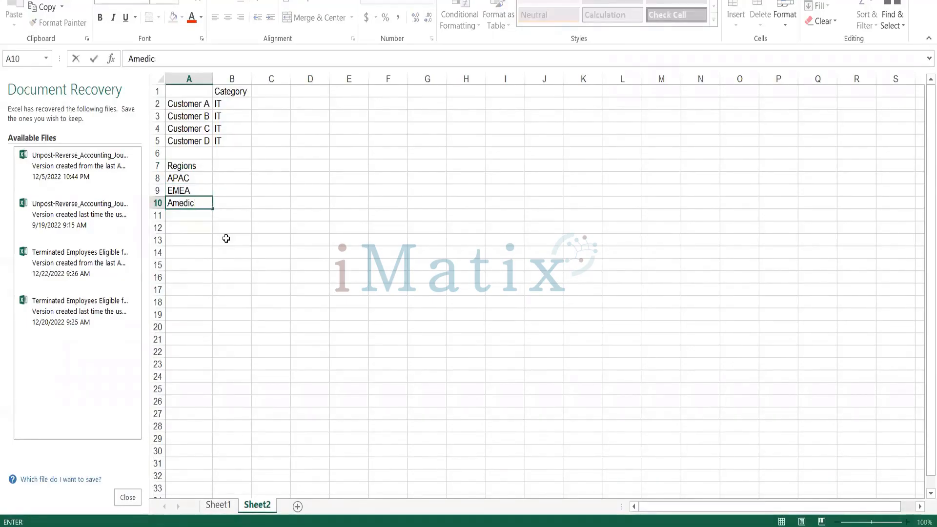
pyautogui.press('BackSpace')
pyautogui.press('BackSpace')
pyautogui.press('BackSpace')
pyautogui.write('ricas')
pyautogui.press('Return')
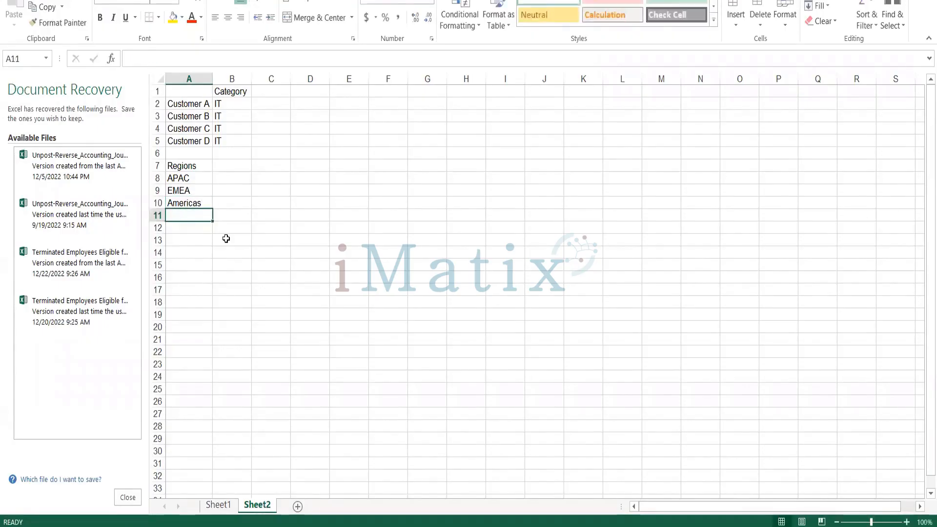
pyautogui.write('South ')
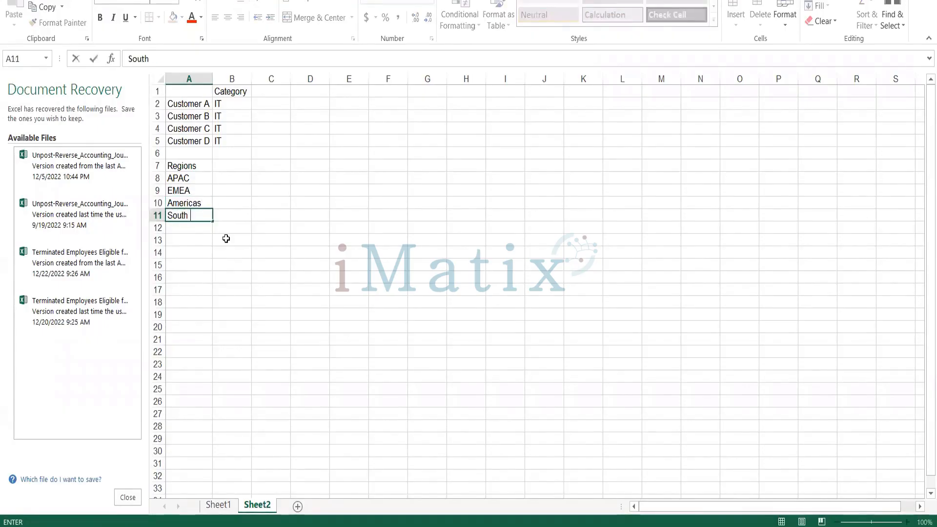
pyautogui.write('Asia')
pyautogui.press('Return')
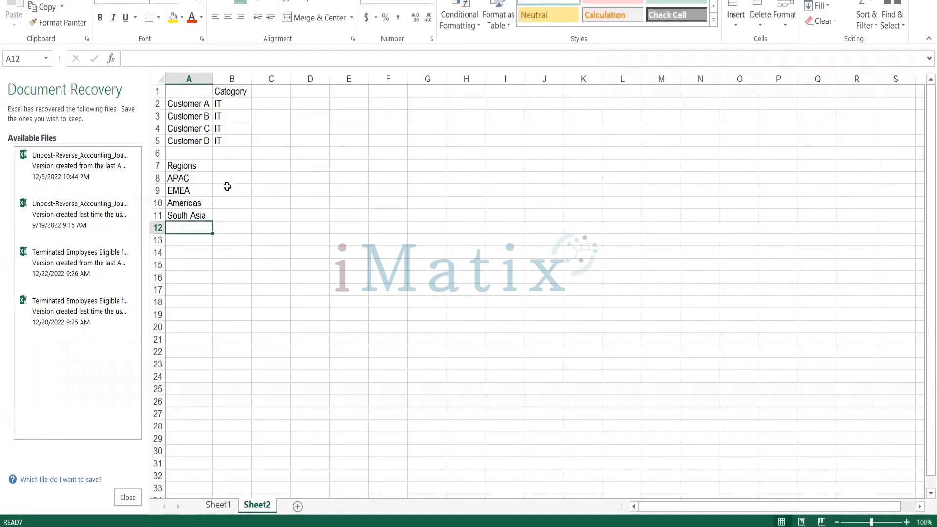
# Select the customer names in A2:A5, then move to cell B8 beside APAC.
pyautogui.click(191, 102)
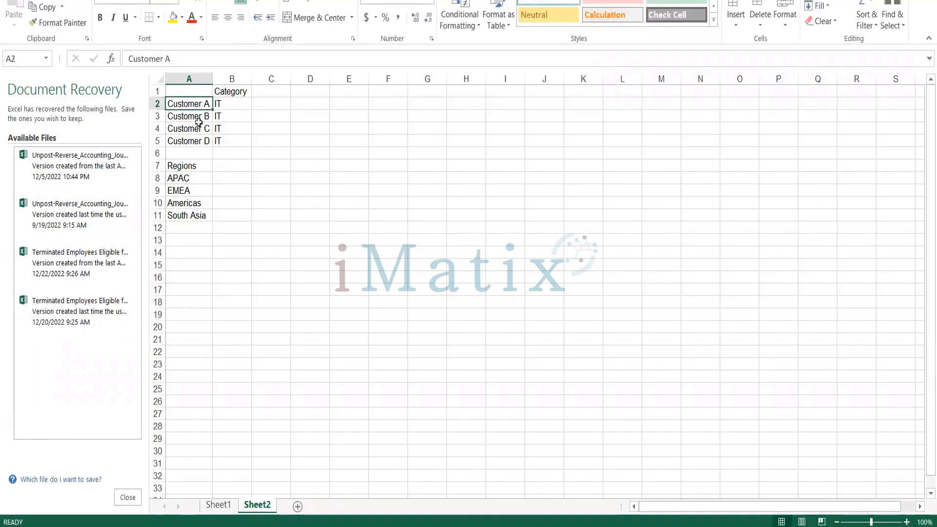
pyautogui.moveTo(199, 122); pyautogui.dragTo(203, 141)
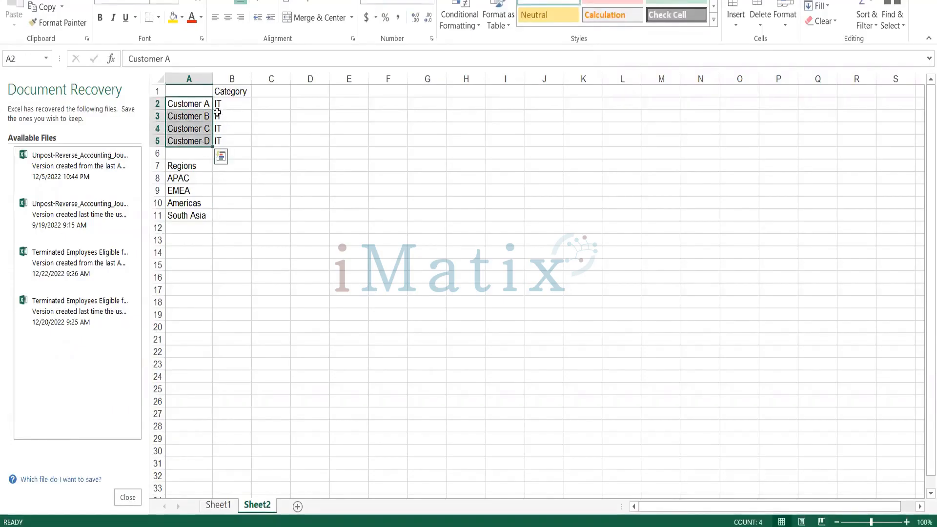
pyautogui.click(219, 179)
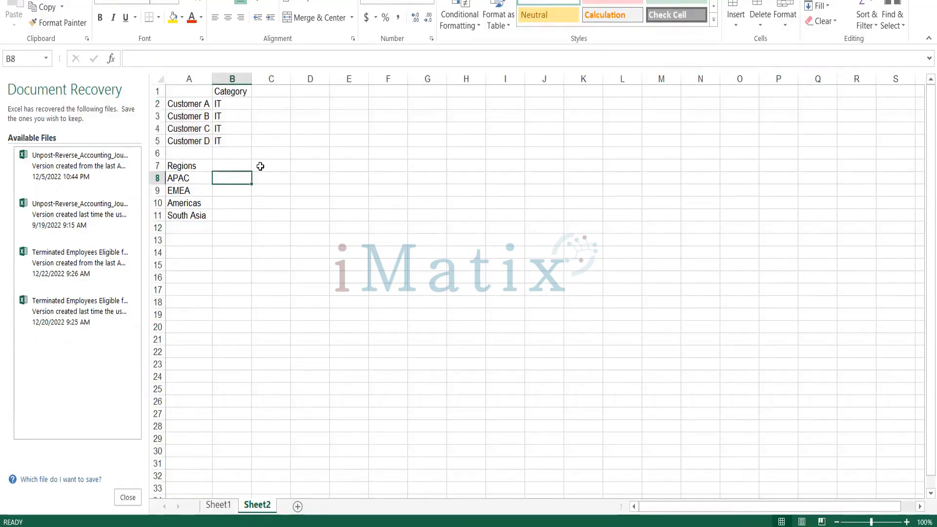
# Enter 'Customer, A, B, C, D' for APAC and 'Cust E, F, G, H' for EMEA.
pyautogui.write('Customer')
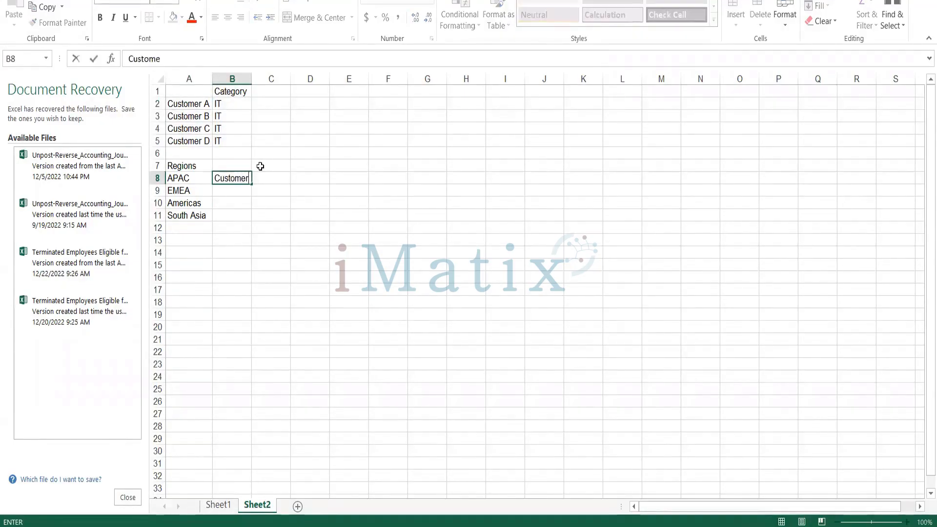
pyautogui.write(', A, B, C, D')
pyautogui.press('Return')
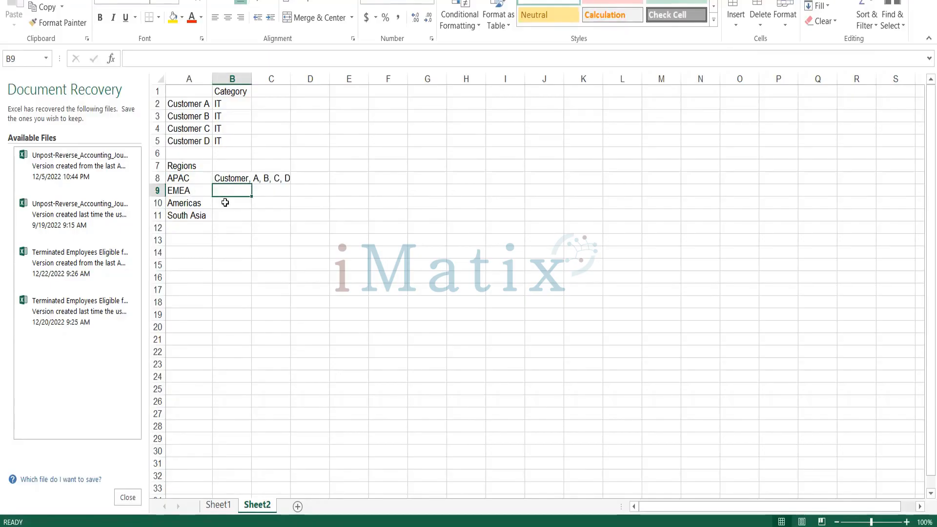
pyautogui.write('C')
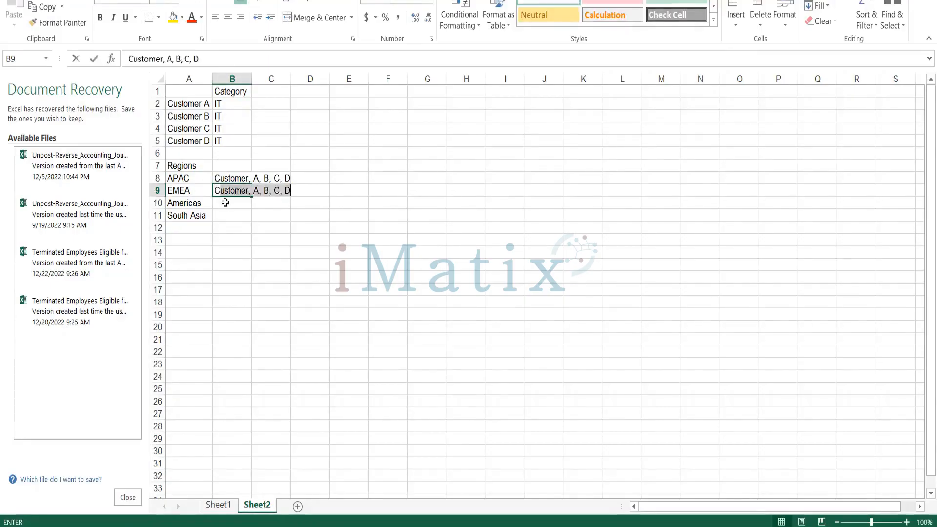
pyautogui.press('BackSpace')
pyautogui.write('ust ')
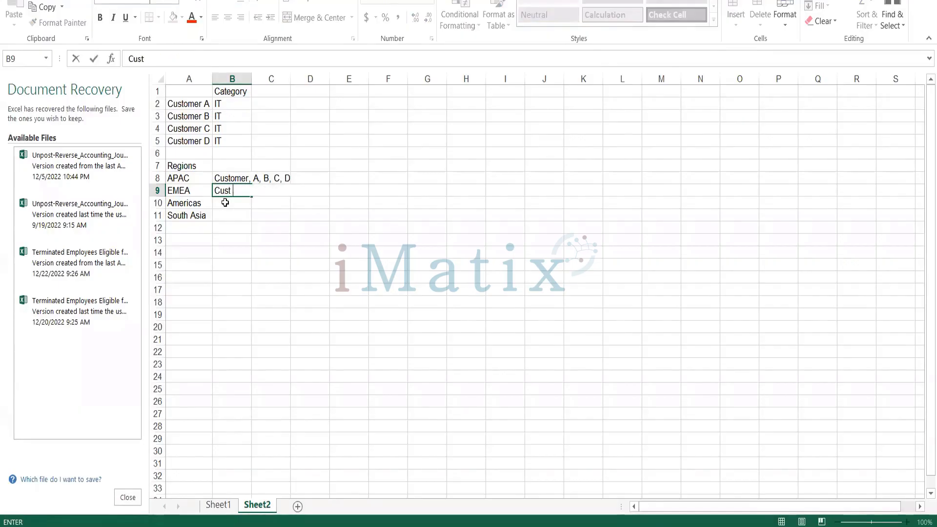
pyautogui.write('E, F , G, H')
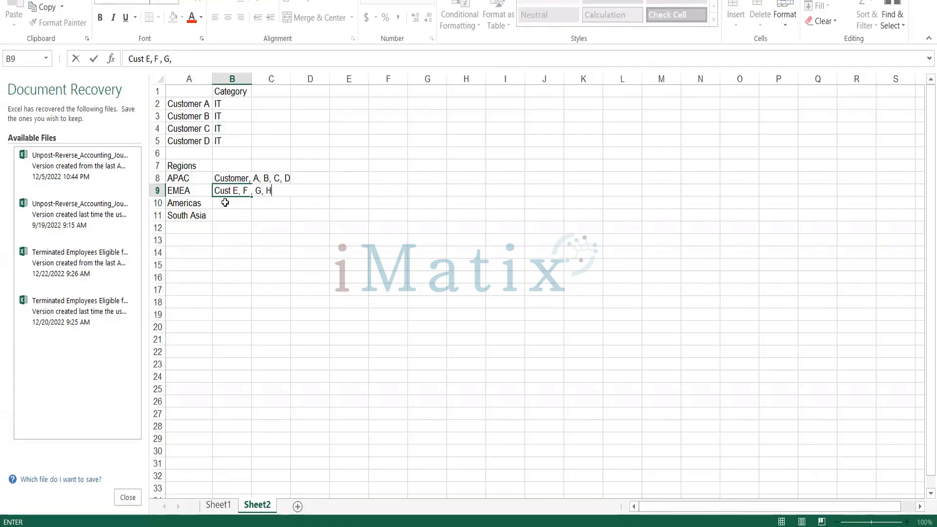
pyautogui.press('Return')
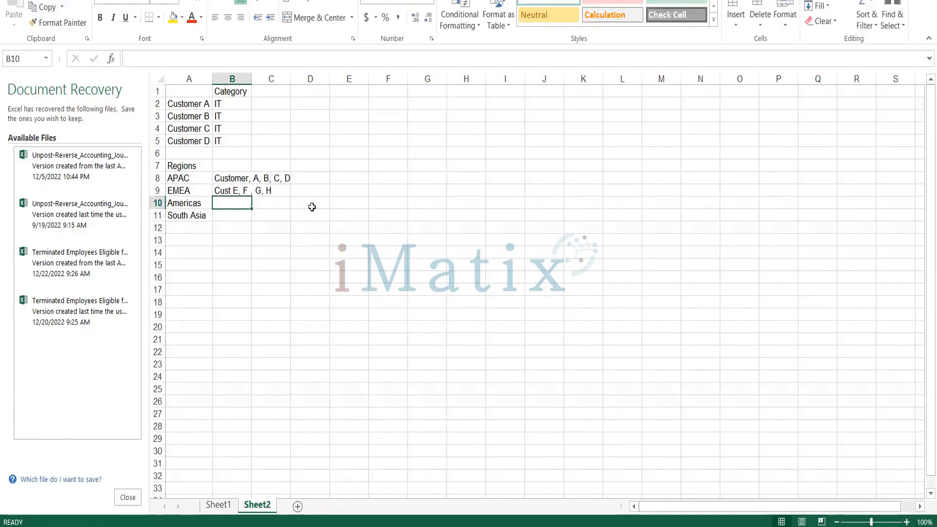
# Close the workbook without saving and confirm the recovery prompt.
pyautogui.click(926, 0)
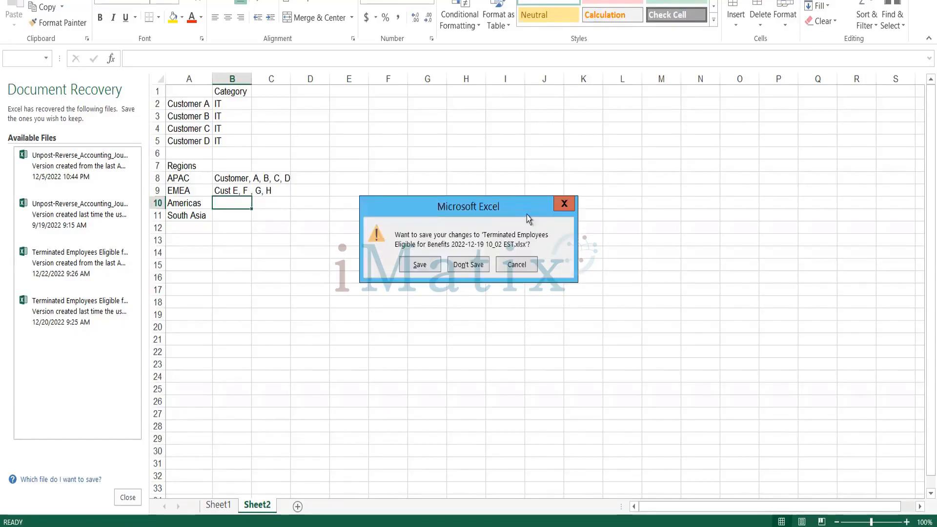
pyautogui.click(463, 266)
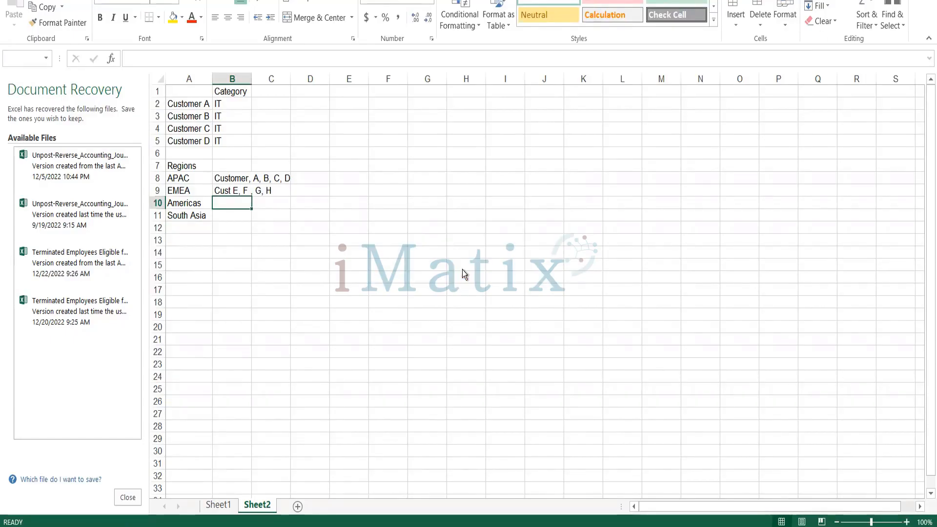
pyautogui.click(292, 170)
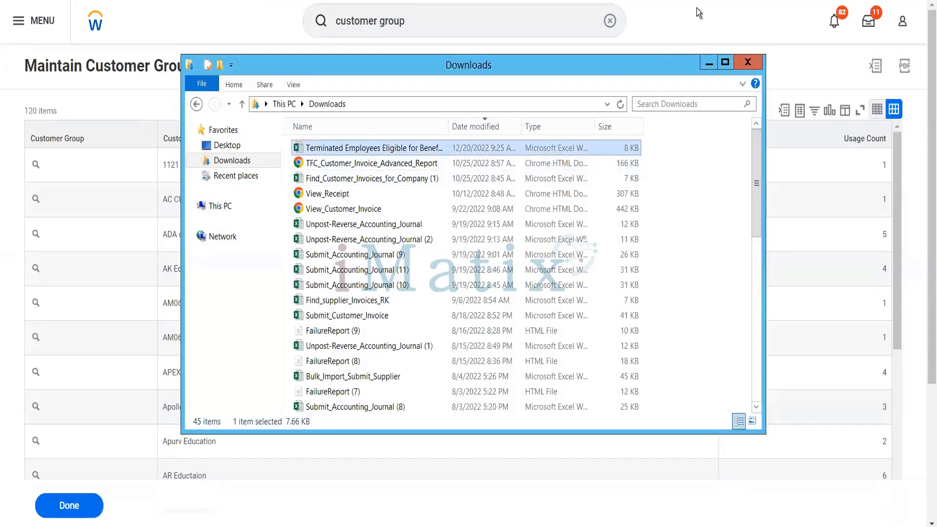
# Return to Workday and replace the search text with 'pay terms'.
pyautogui.click(696, 7)
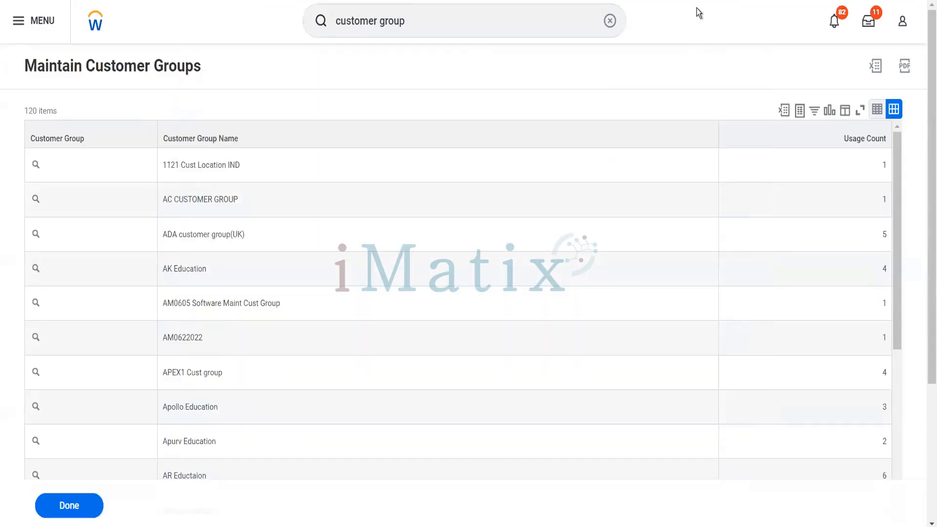
pyautogui.click(428, 22)
pyautogui.moveTo(429, 22); pyautogui.dragTo(326, 40)
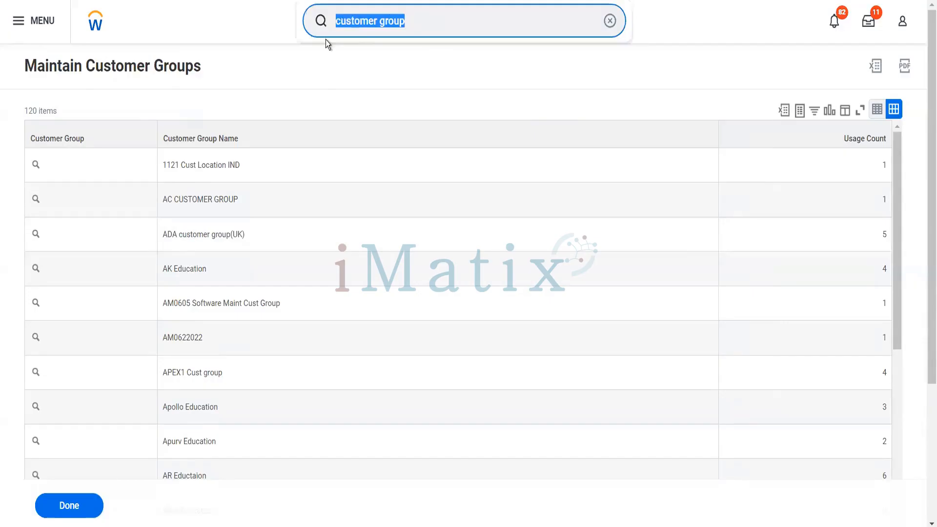
pyautogui.write('pay ter')
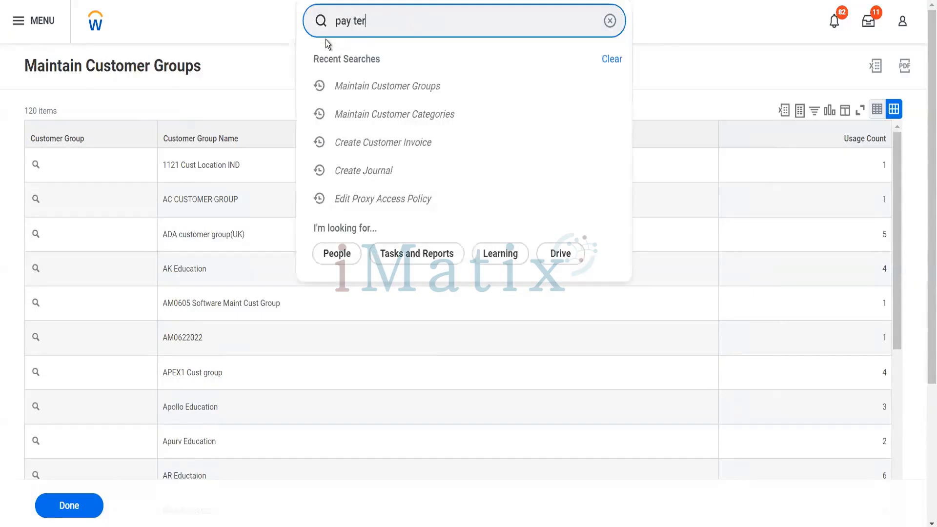
pyautogui.write('ms')
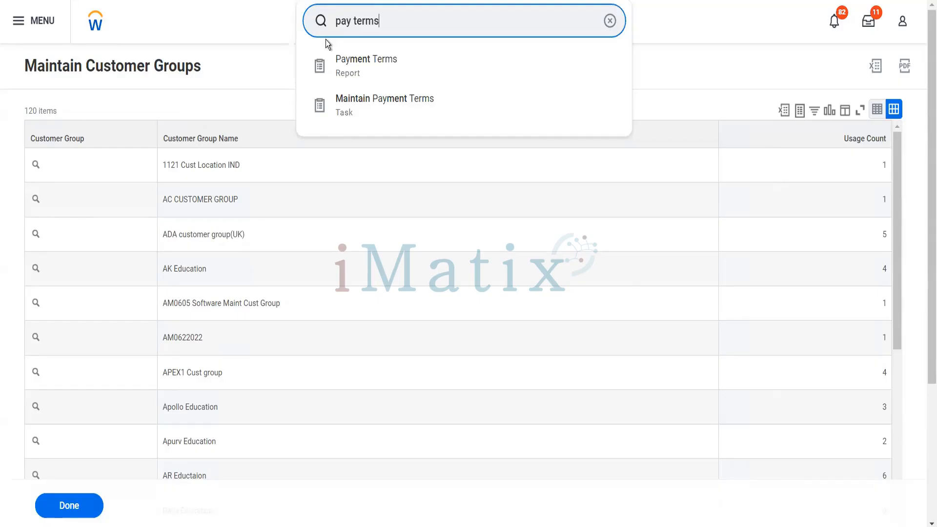
# Open Maintain Payment Terms and review the 10%5, net 30 term's discount values.
pyautogui.click(355, 101)
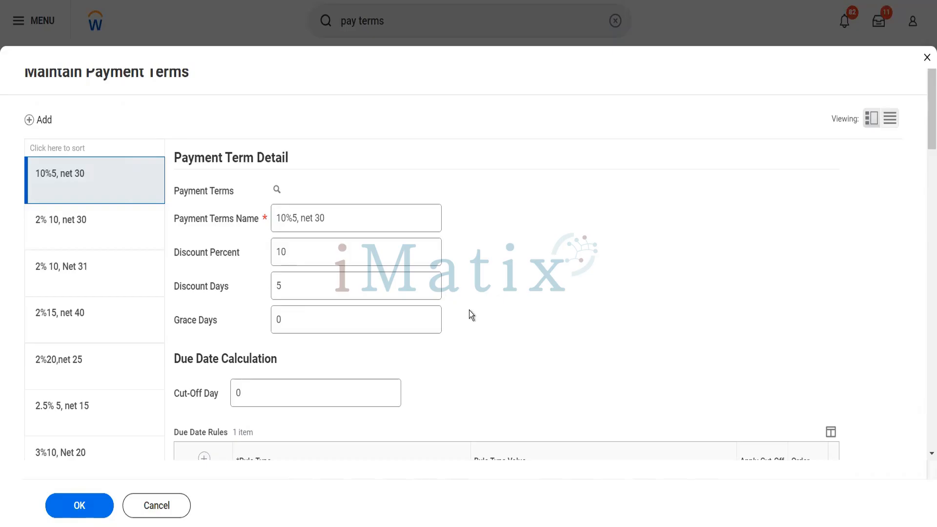
pyautogui.scroll(-4, 469, 310)
pyautogui.scroll(1, 469, 310)
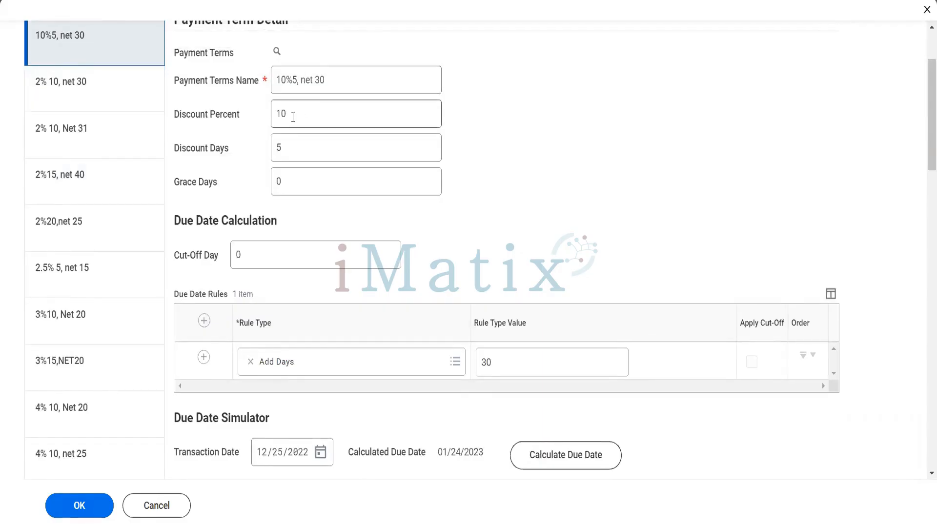
pyautogui.moveTo(293, 117); pyautogui.dragTo(279, 119)
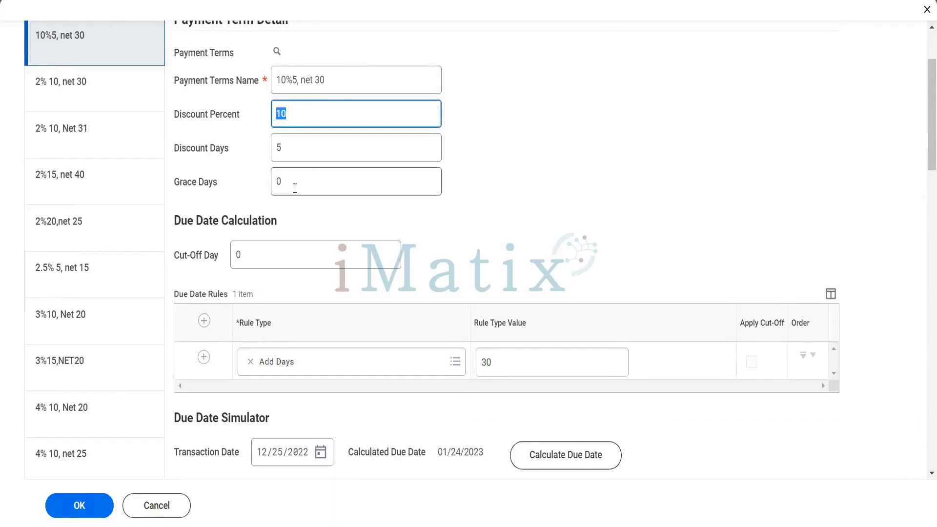
pyautogui.moveTo(330, 85); pyautogui.dragTo(309, 84)
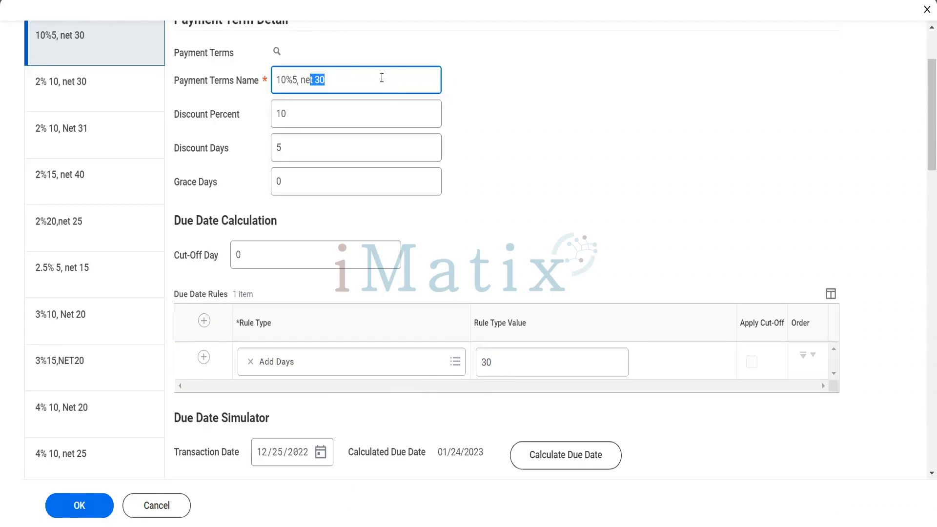
pyautogui.moveTo(290, 118); pyautogui.dragTo(274, 121)
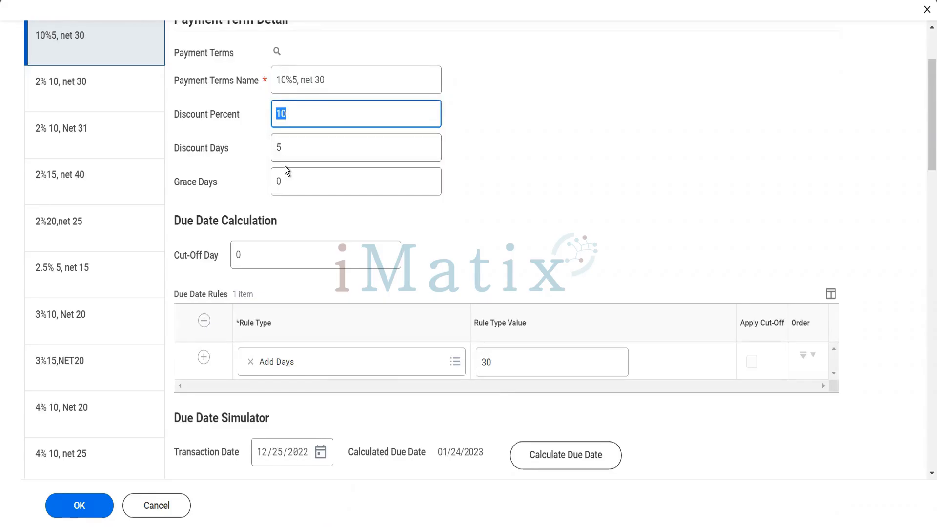
pyautogui.moveTo(281, 148); pyautogui.dragTo(272, 152)
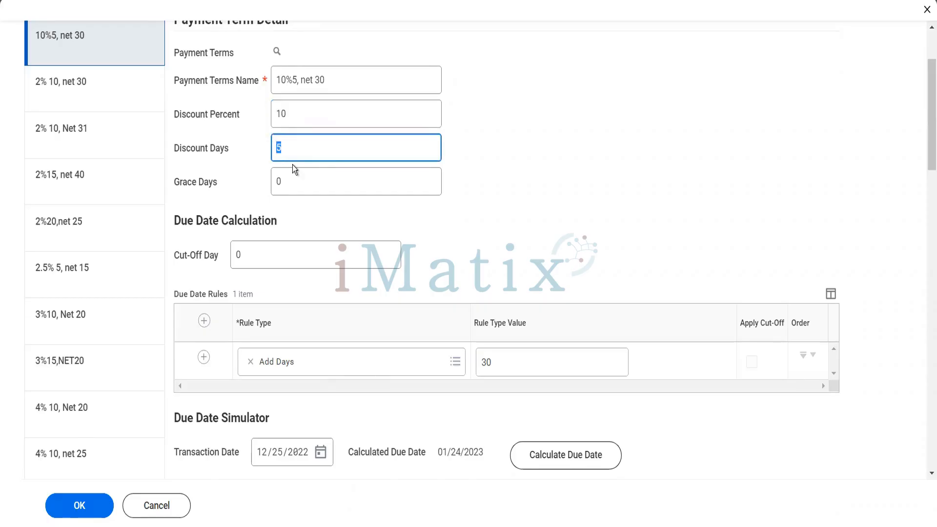
pyautogui.moveTo(290, 108); pyautogui.dragTo(272, 107)
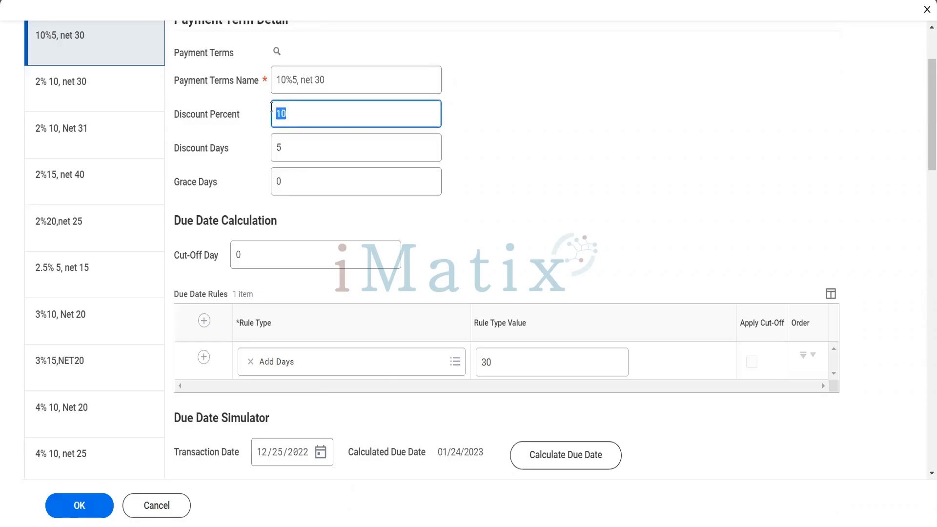
pyautogui.click(324, 80)
pyautogui.moveTo(318, 82); pyautogui.dragTo(302, 84)
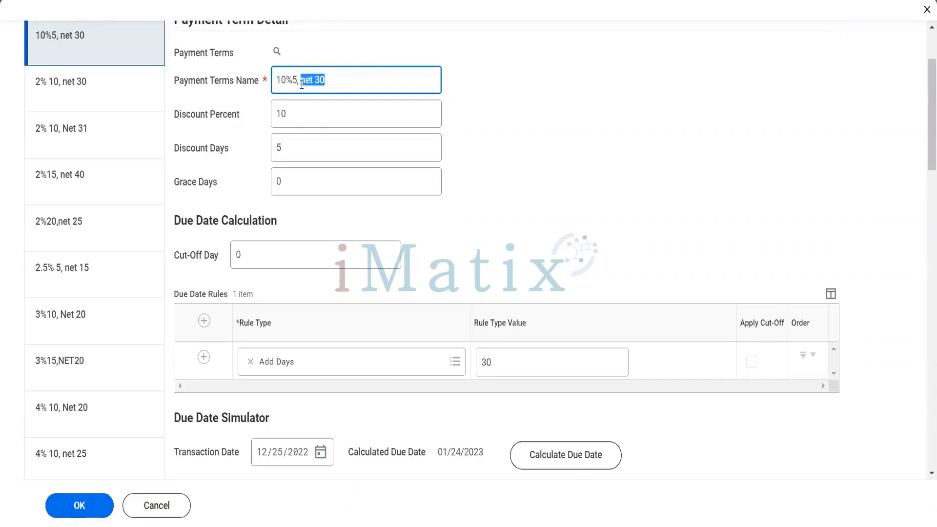
pyautogui.doubleClick(279, 119)
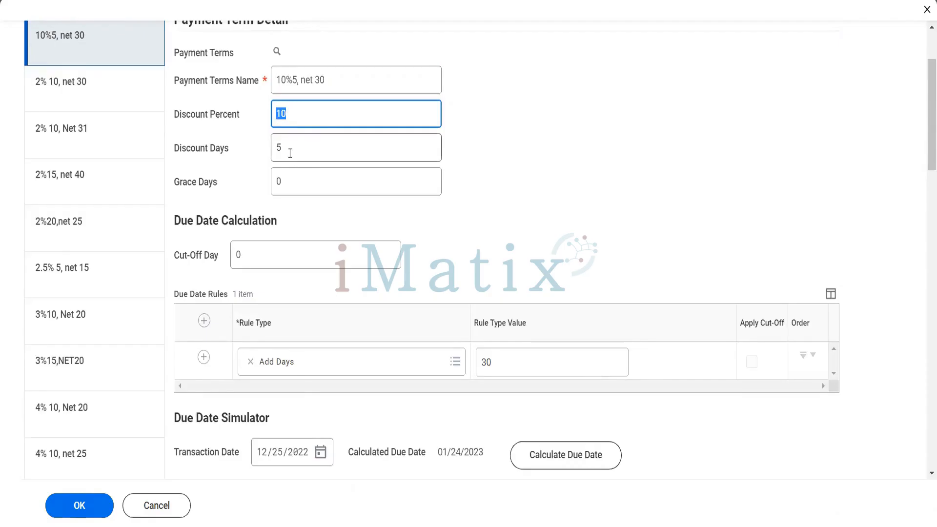
pyautogui.moveTo(289, 153); pyautogui.dragTo(266, 150)
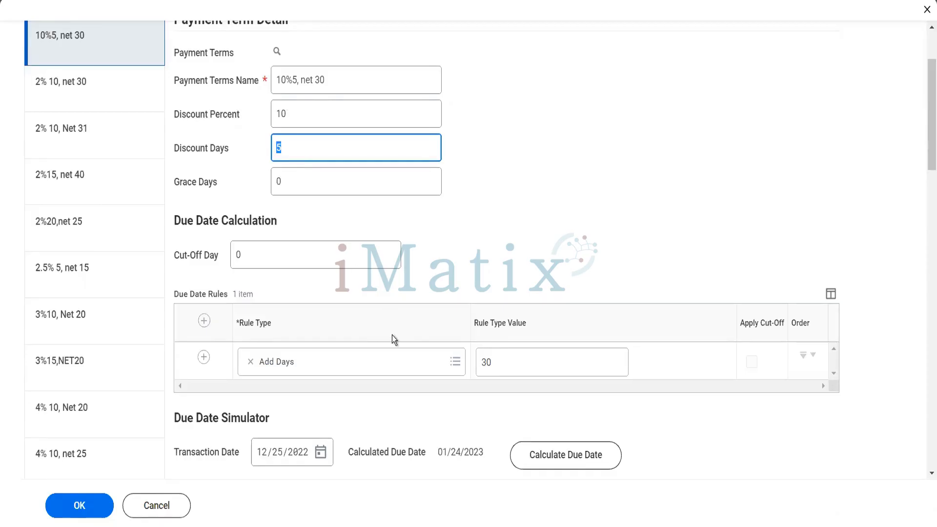
# Change the Add Days rule value from 30 to 0.
pyautogui.click(498, 366)
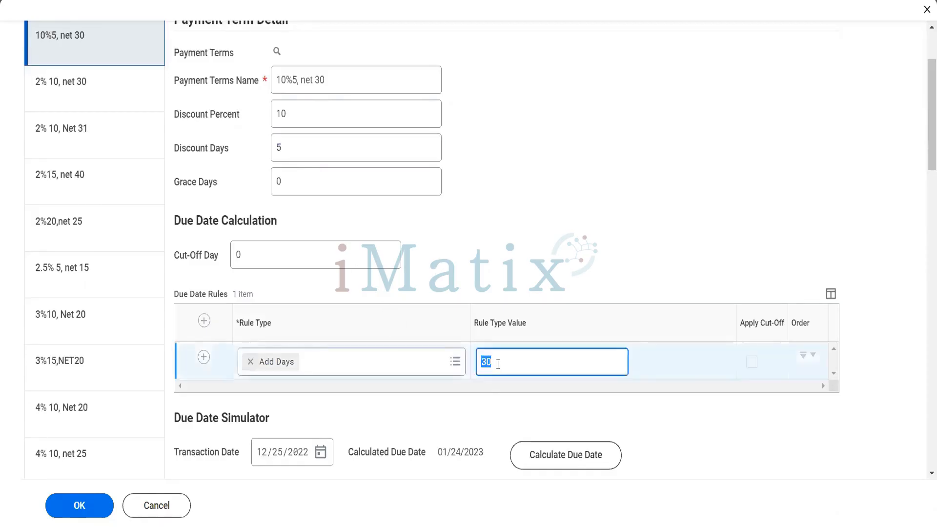
pyautogui.write('0')
pyautogui.press('Tab')
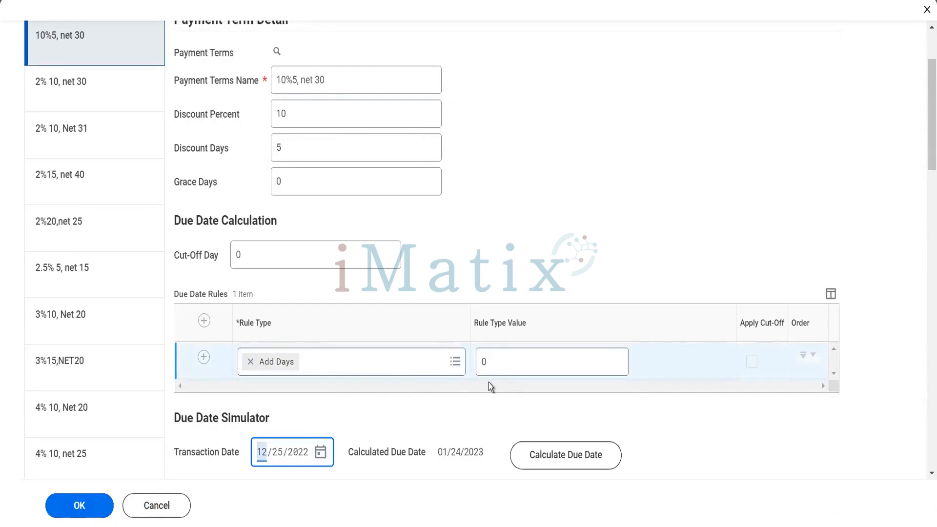
# Scroll the payment terms list and view the 8542350_Immediately term's details.
pyautogui.scroll(-8, 100, 389)
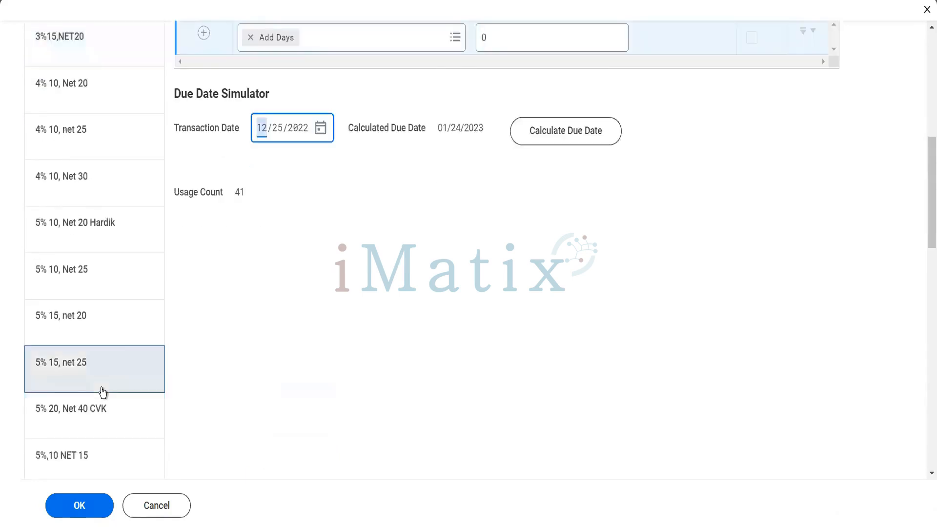
pyautogui.scroll(-1, 102, 393)
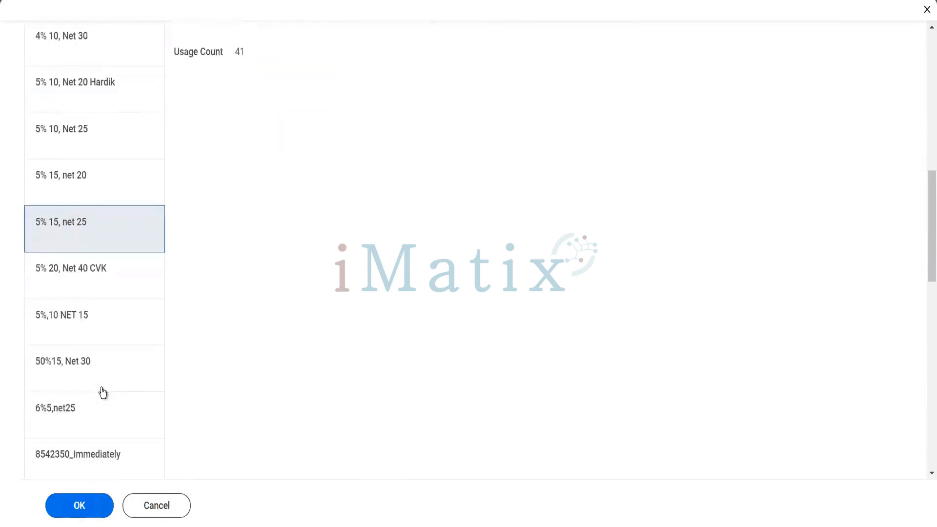
pyautogui.scroll(-2, 102, 393)
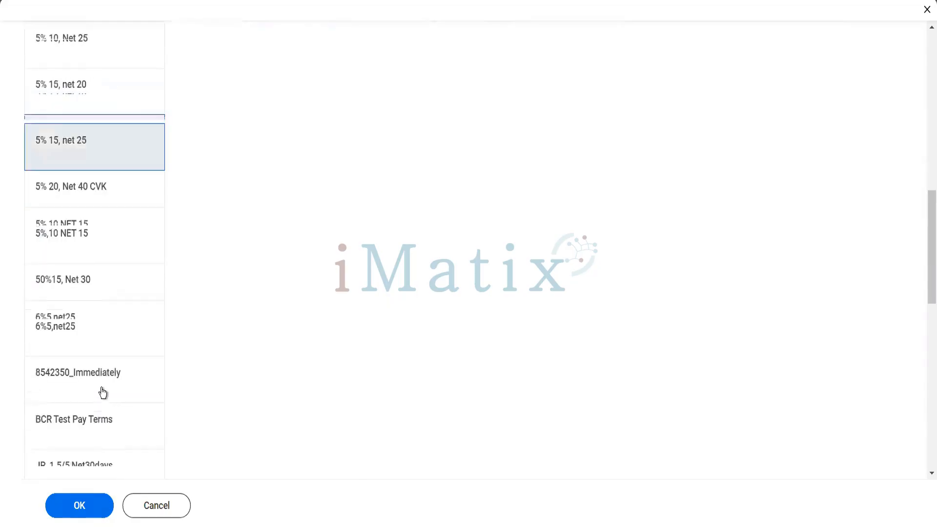
pyautogui.click(89, 377)
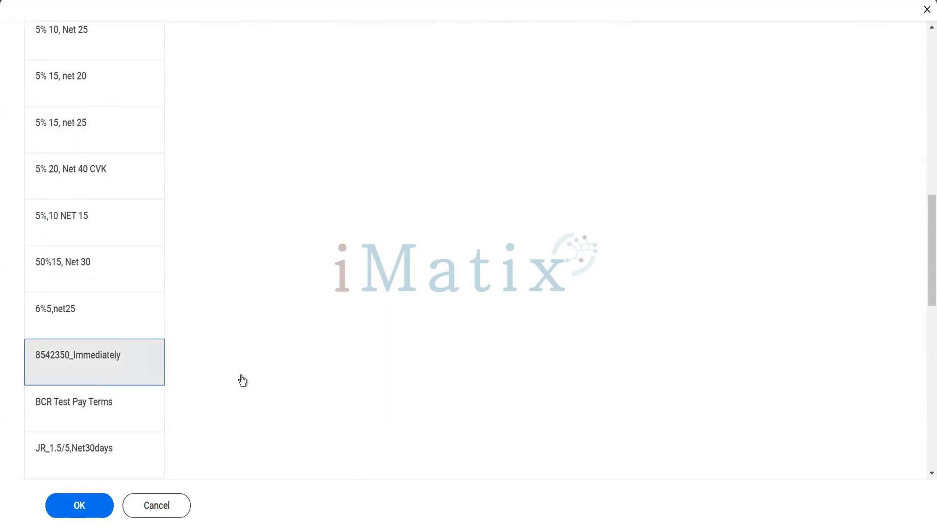
pyautogui.scroll(9, 241, 376)
pyautogui.scroll(5, 390, 296)
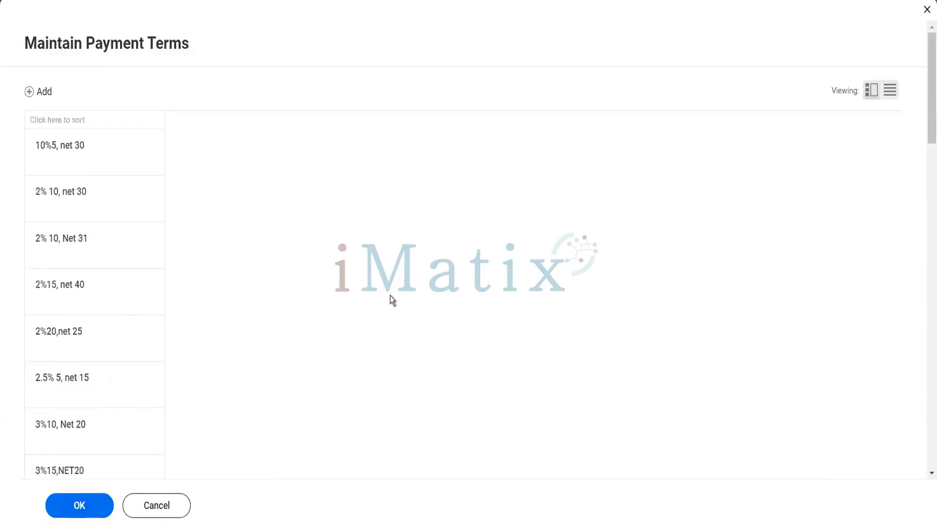
pyautogui.scroll(-8, 391, 296)
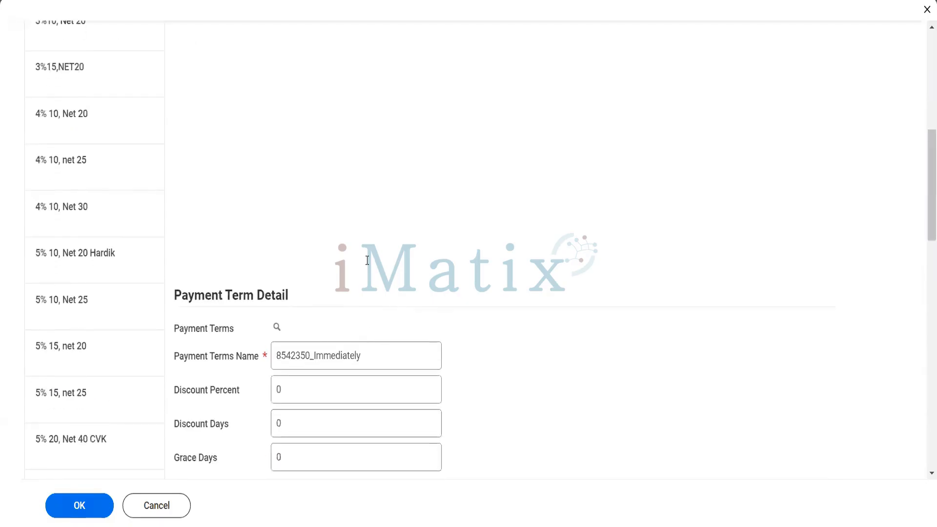
pyautogui.scroll(-6, 373, 329)
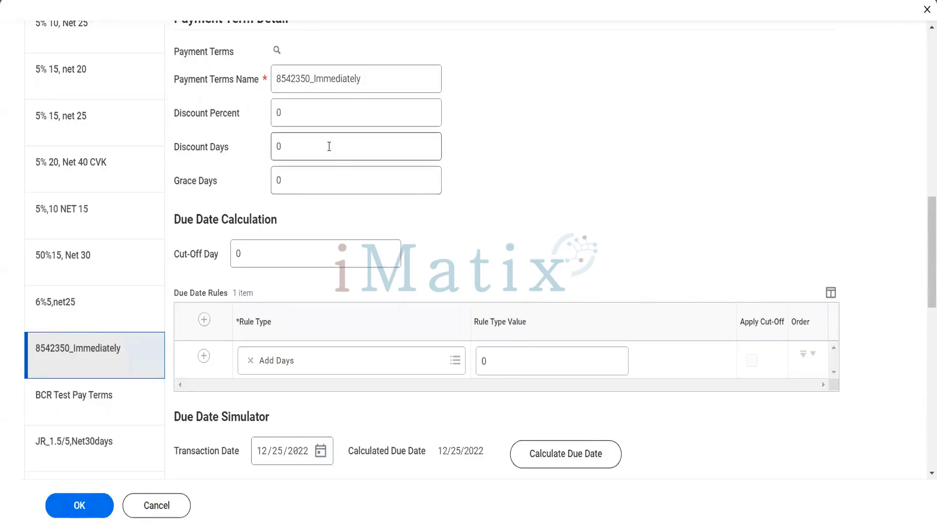
# Edit the Cut-Off Day, pick the 2%20,net 25 payment term, then cancel the Maintain Payment Terms edits.
pyautogui.click(240, 253)
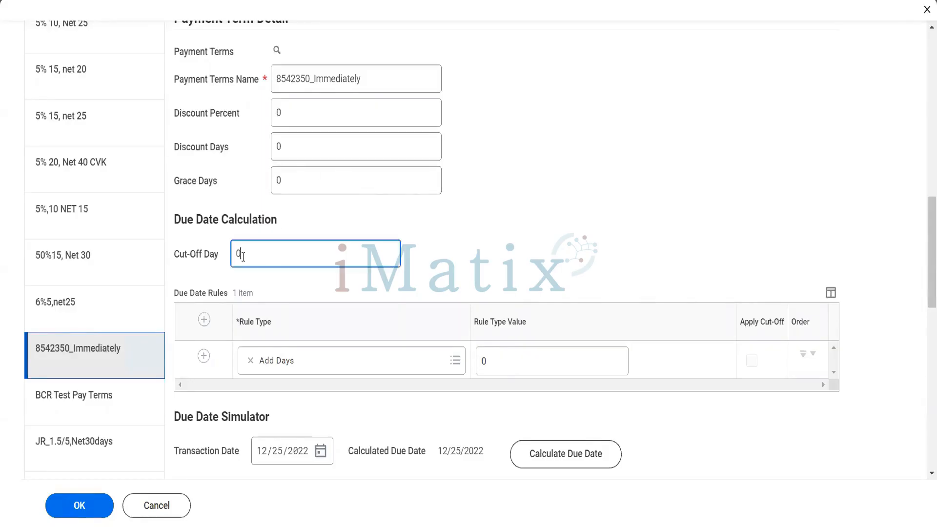
pyautogui.doubleClick(237, 258)
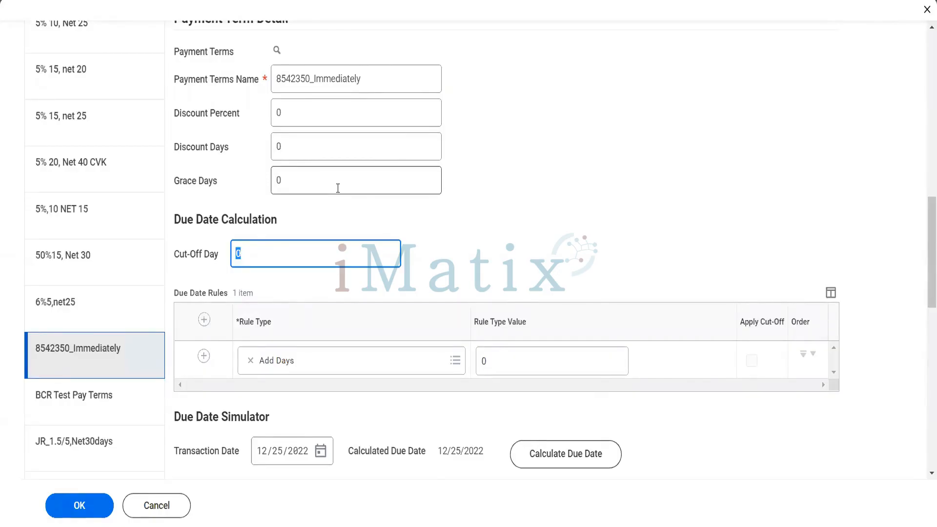
pyautogui.scroll(12, 338, 188)
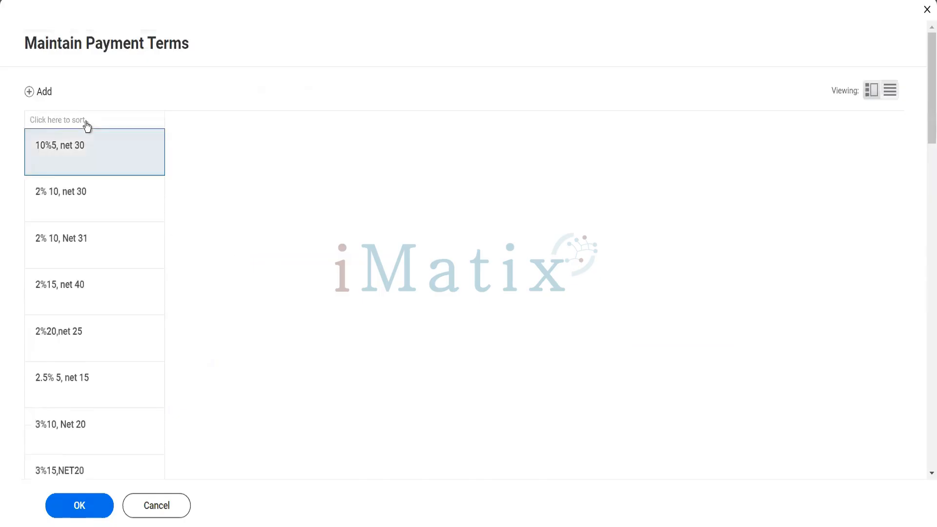
pyautogui.click(115, 335)
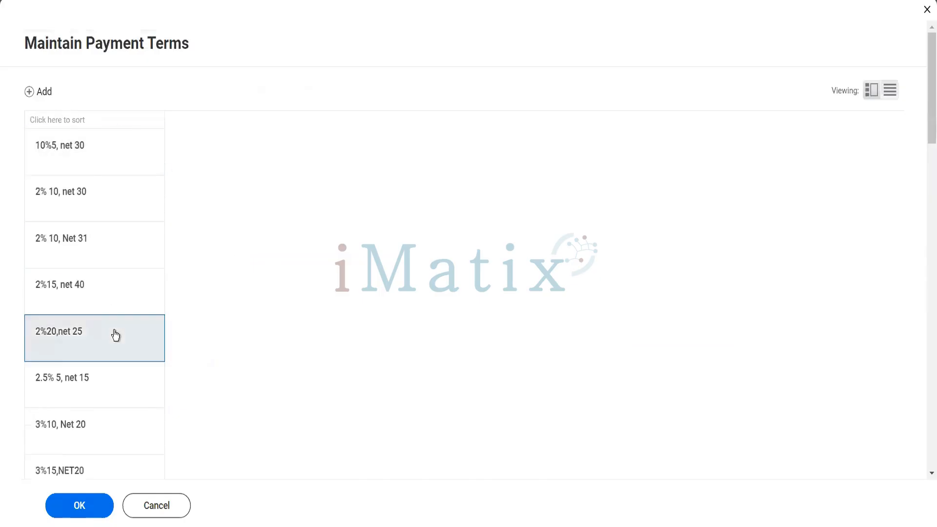
pyautogui.scroll(-8, 115, 335)
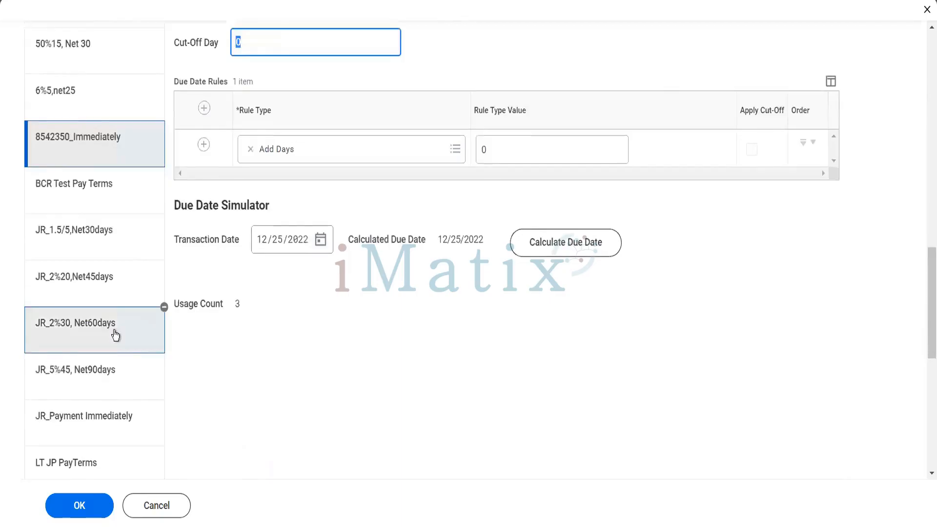
pyautogui.scroll(10, 115, 334)
pyautogui.click(145, 512)
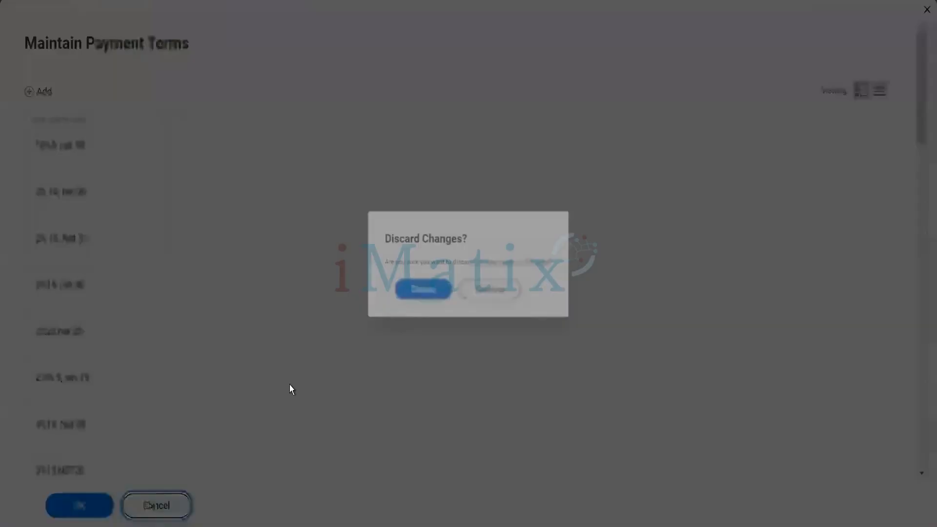
# Discard the payment term changes and cancel Maintain Customer Categories without saving.
pyautogui.click(432, 304)
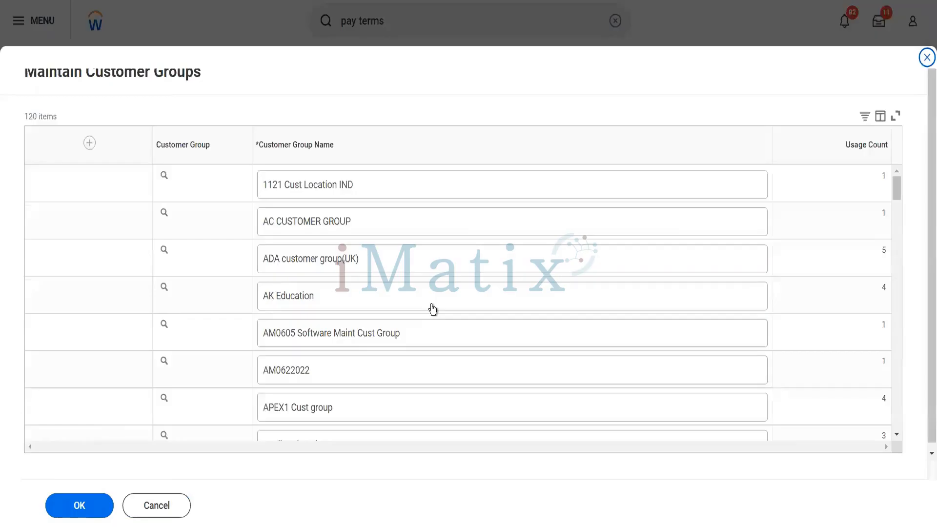
pyautogui.click(170, 507)
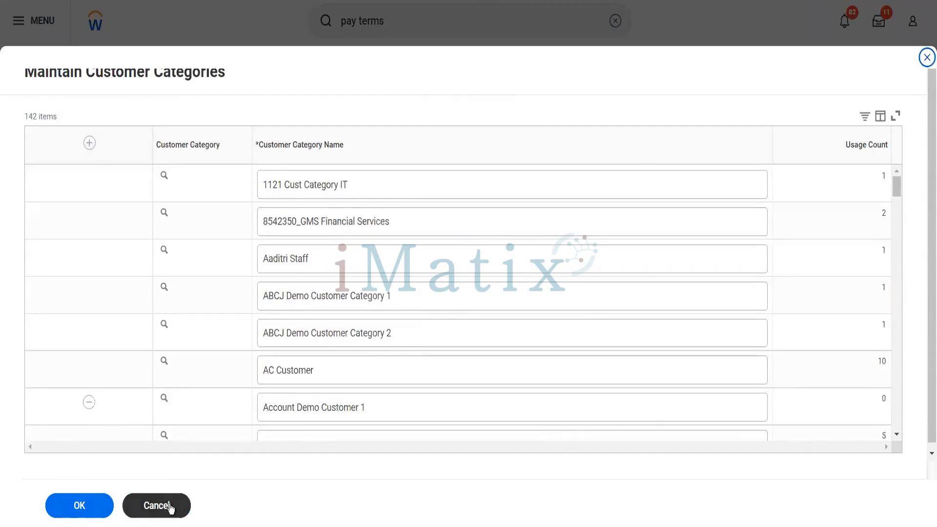
pyautogui.click(170, 507)
pyautogui.click(170, 507)
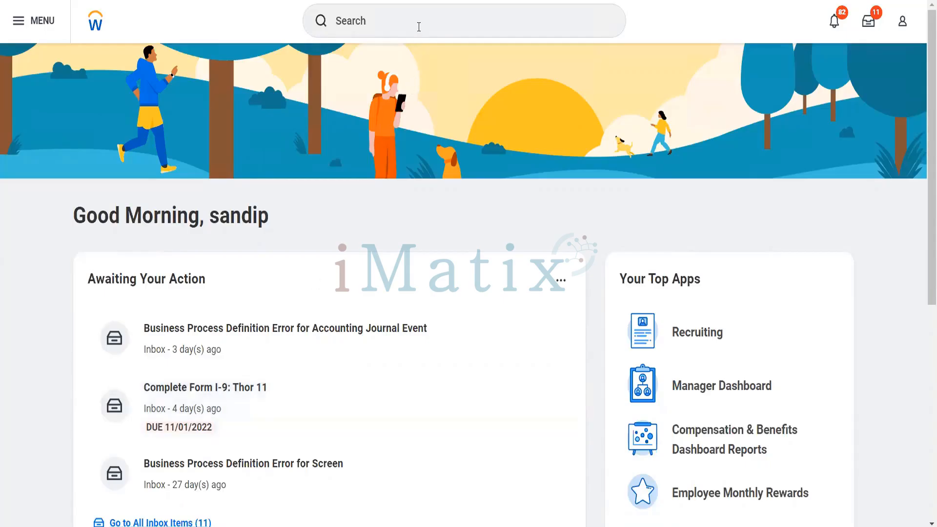
# Open Create Revenue Category from a 'reve cate' search and name it Blinkit Groceries.
pyautogui.click(418, 27)
pyautogui.write('re')
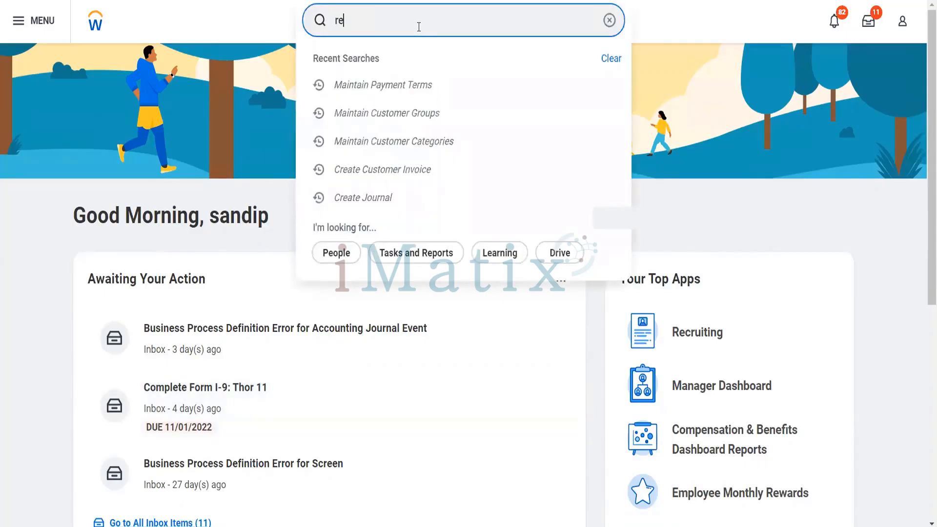
pyautogui.write('ve cate')
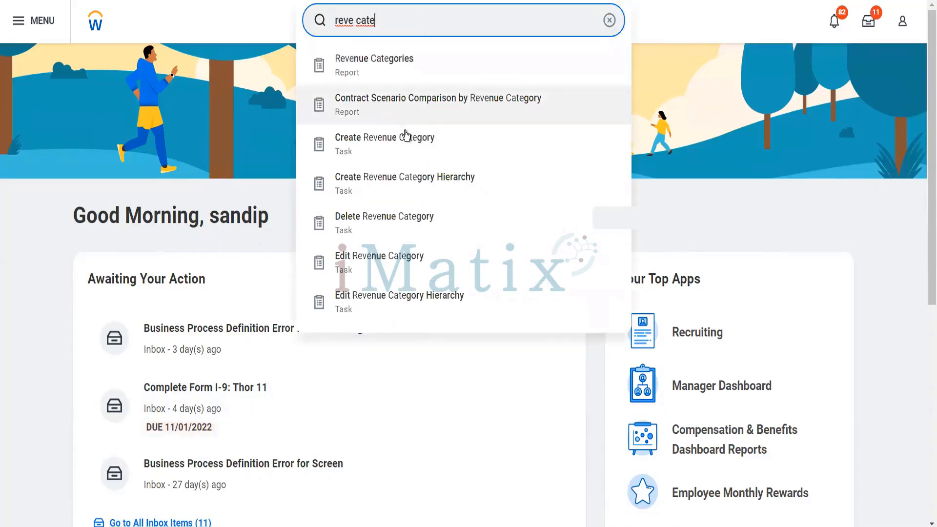
pyautogui.click(403, 151)
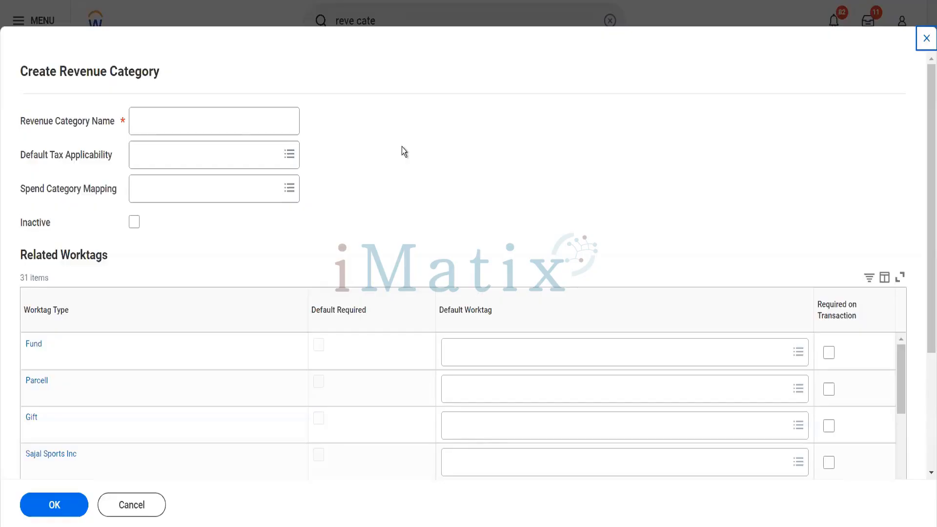
pyautogui.click(242, 123)
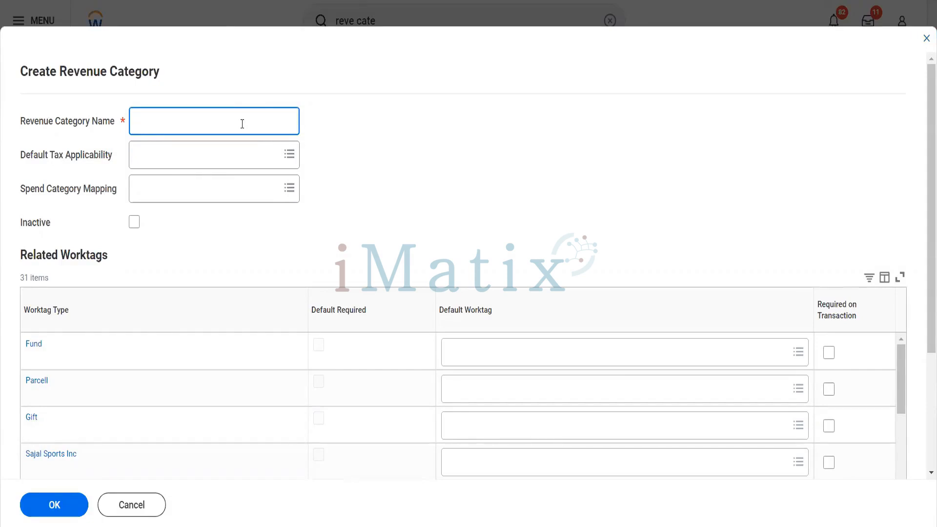
pyautogui.write('Blinkit Groceries')
# Leave Default Tax Applicability empty, closing its choices without picking one.
pyautogui.click(217, 164)
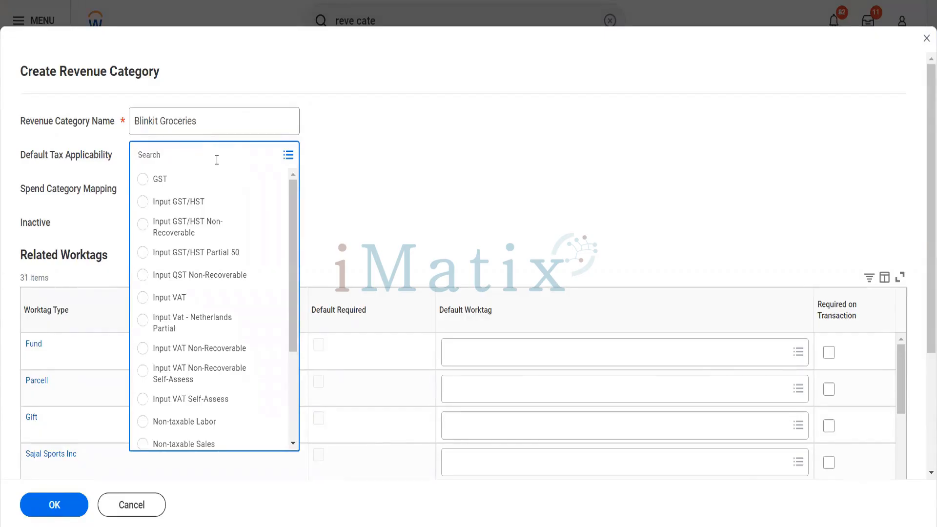
pyautogui.click(332, 208)
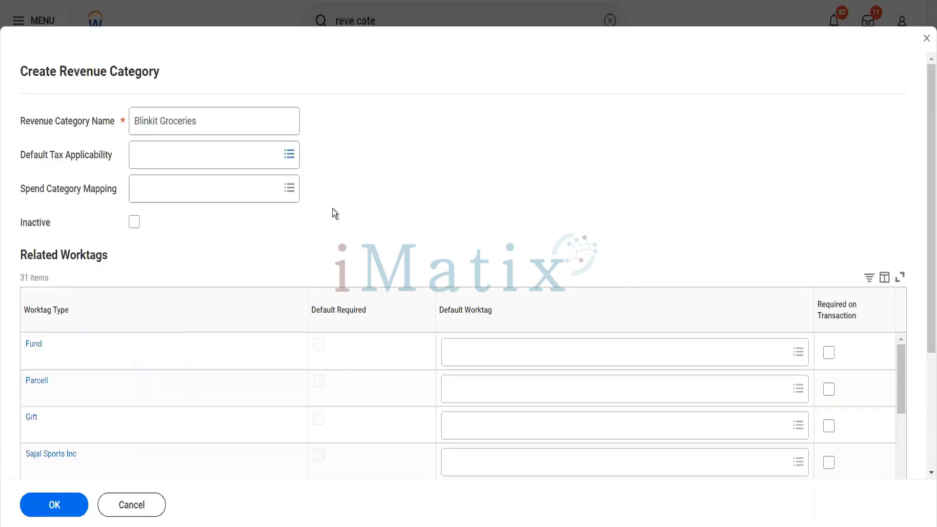
pyautogui.click(238, 163)
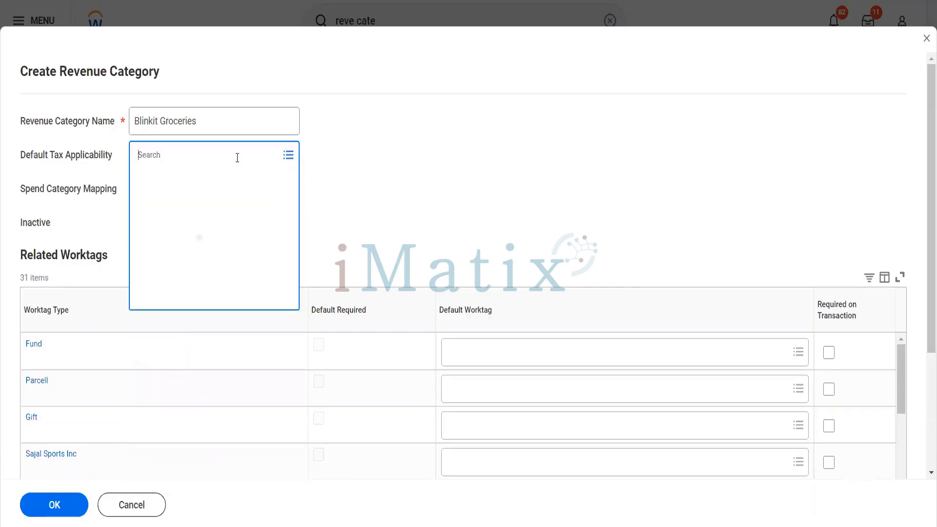
pyautogui.click(355, 193)
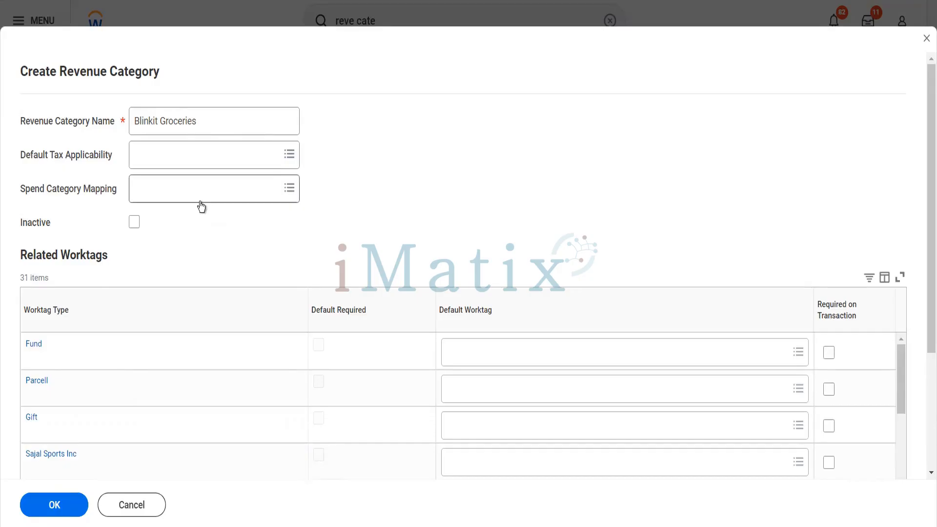
# Set the Cost Center default worktag to BIT Blinkit IT via a 'bit' search and submit with OK.
pyautogui.scroll(-3, 202, 207)
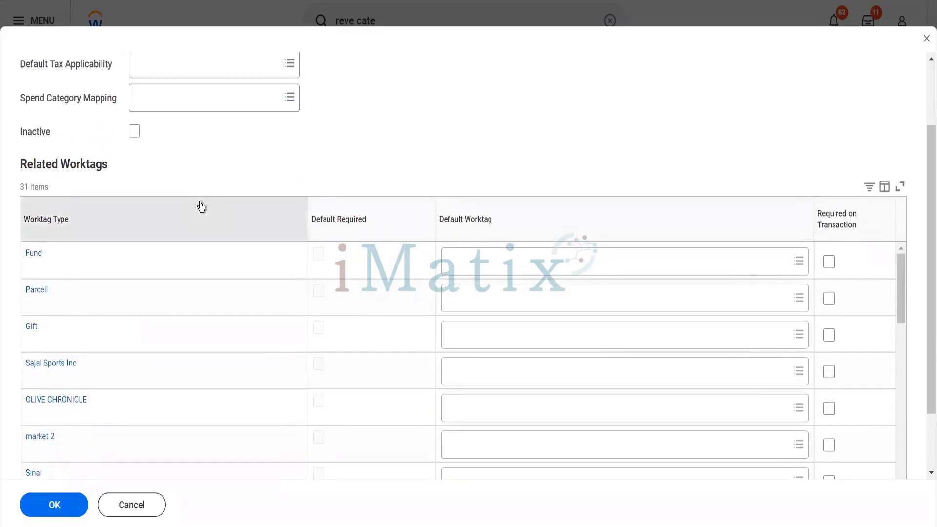
pyautogui.scroll(-1, 201, 207)
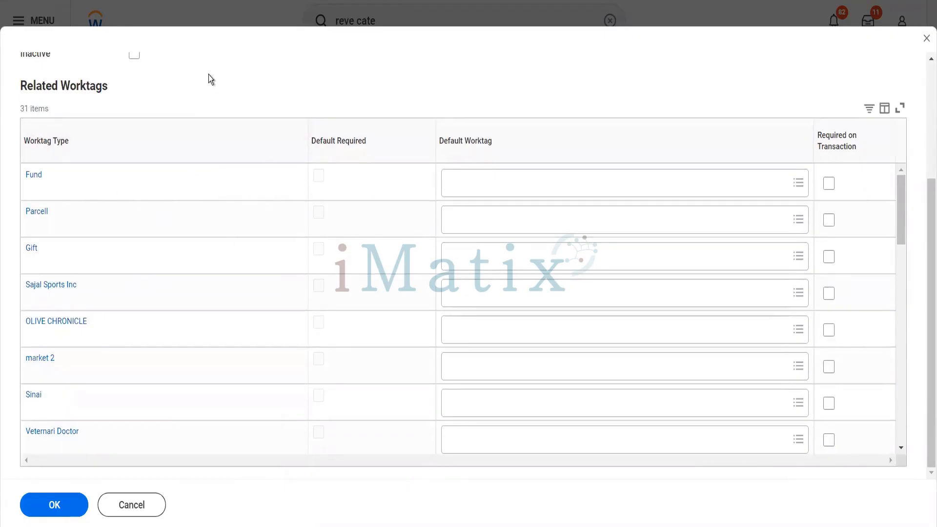
pyautogui.scroll(-3, 191, 242)
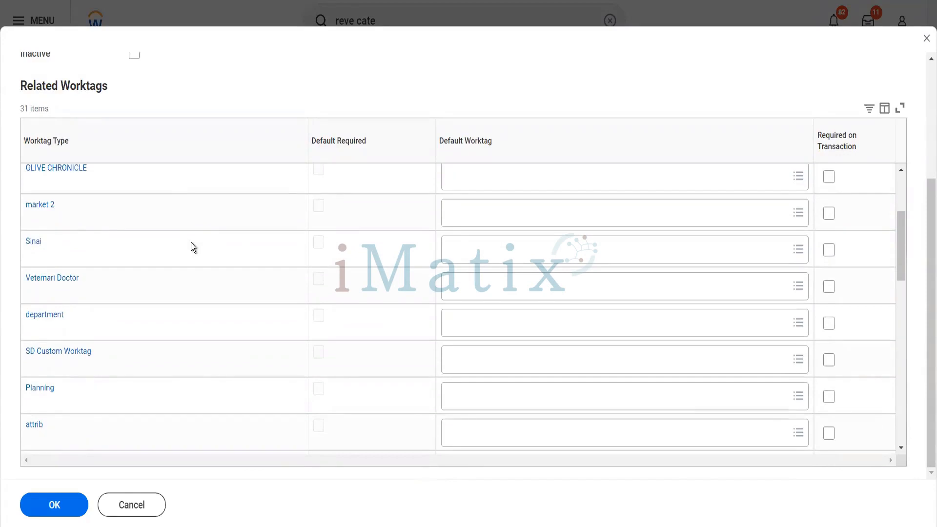
pyautogui.scroll(-2, 191, 242)
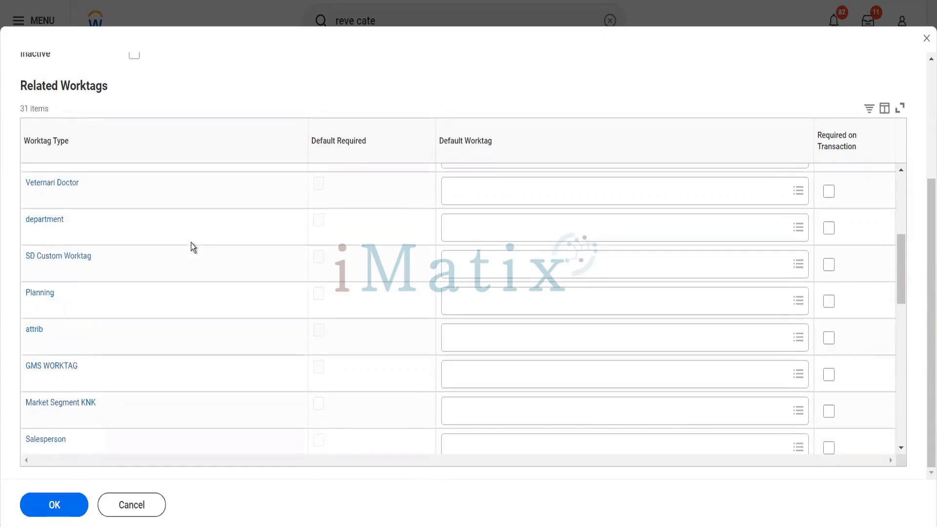
pyautogui.scroll(-2, 192, 242)
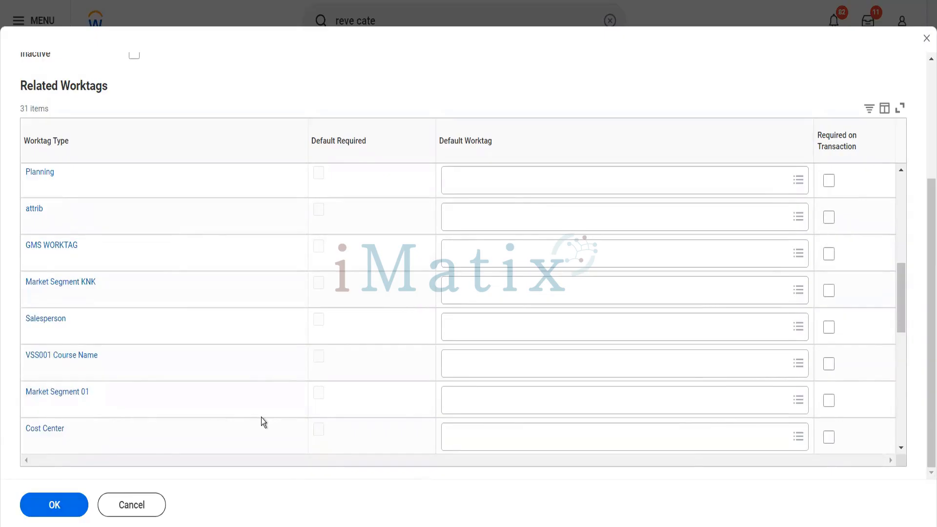
pyautogui.scroll(-2, 262, 417)
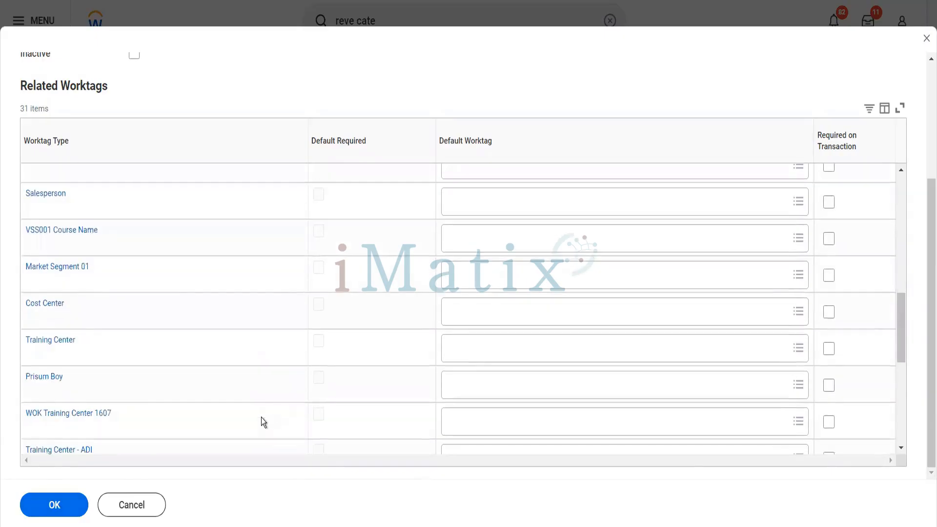
pyautogui.click(482, 312)
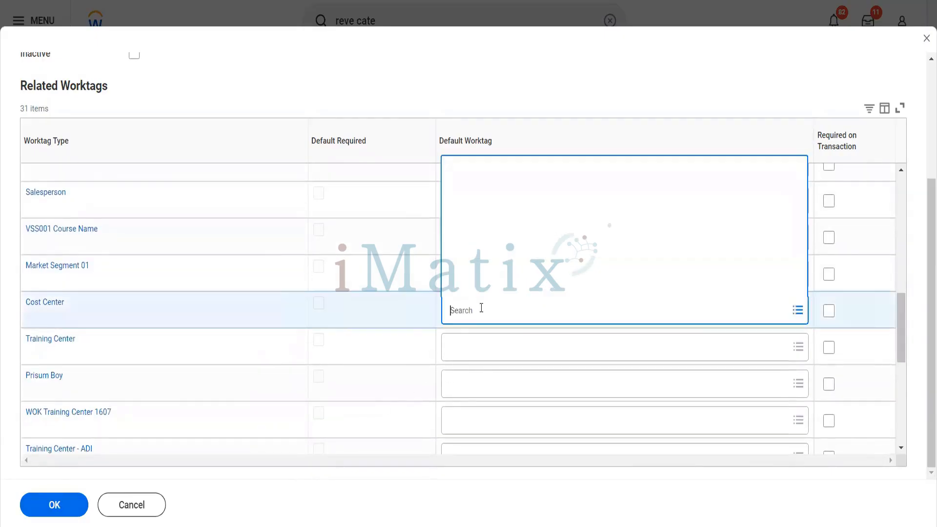
pyautogui.write('bit')
pyautogui.press('Return')
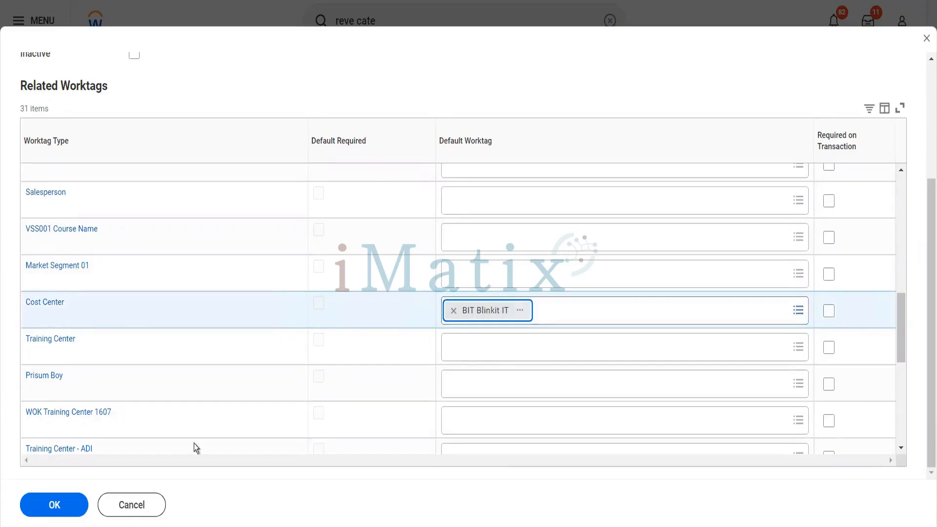
pyautogui.click(73, 507)
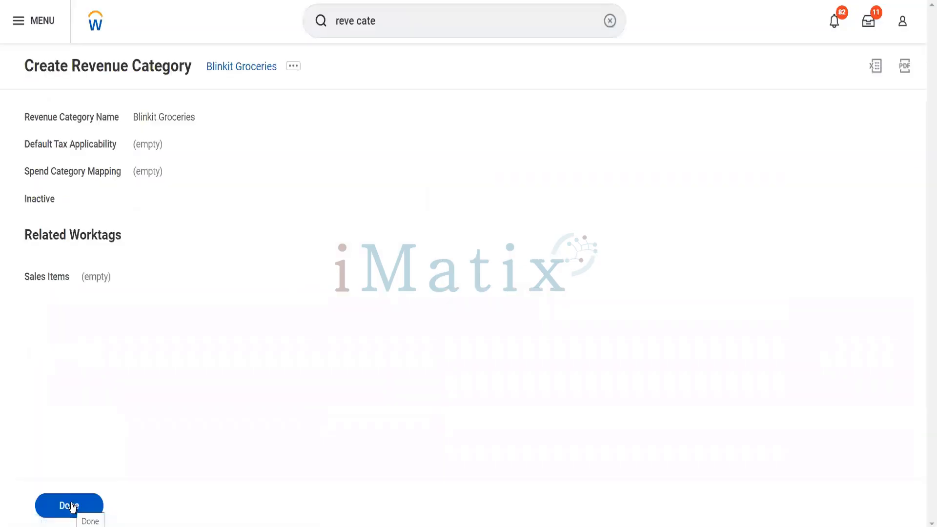
# Finish with Done and open the Revenue Categories report from a 'reve cate' search.
pyautogui.click(72, 507)
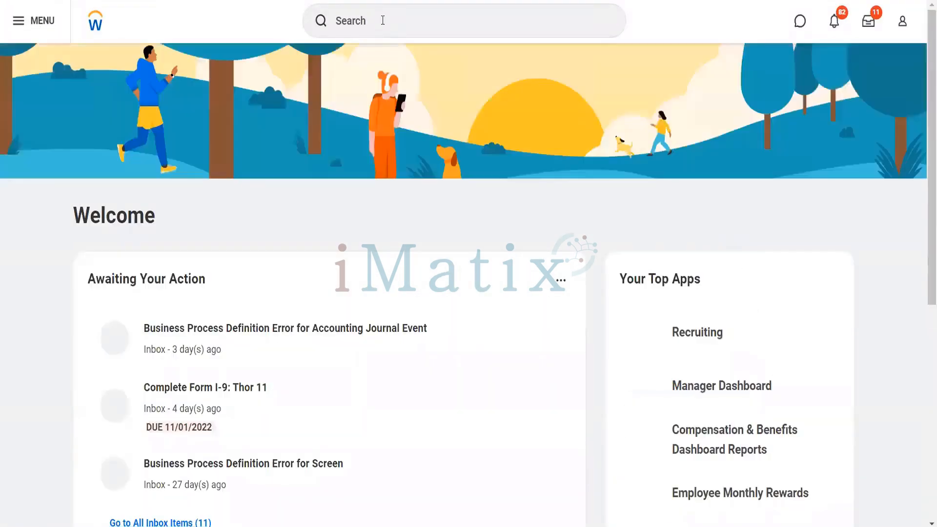
pyautogui.click(383, 20)
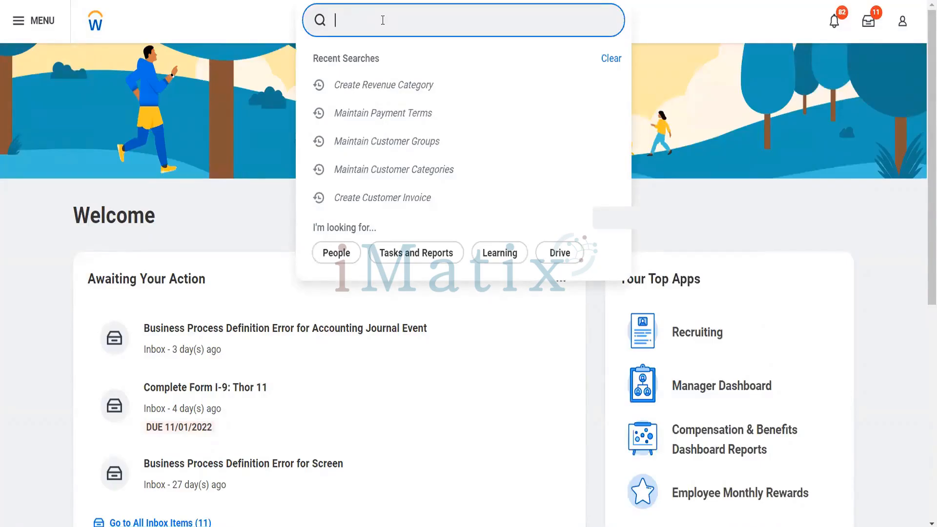
pyautogui.write('reve cate')
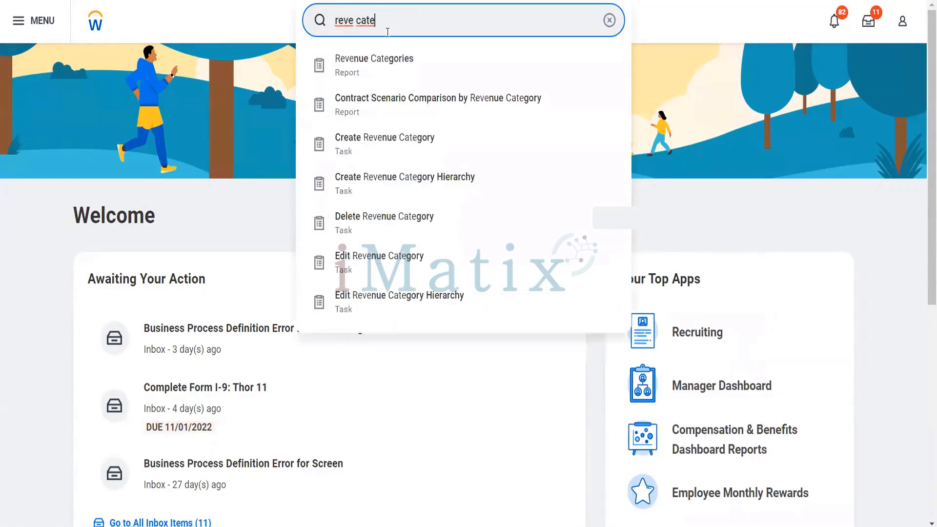
pyautogui.click(390, 64)
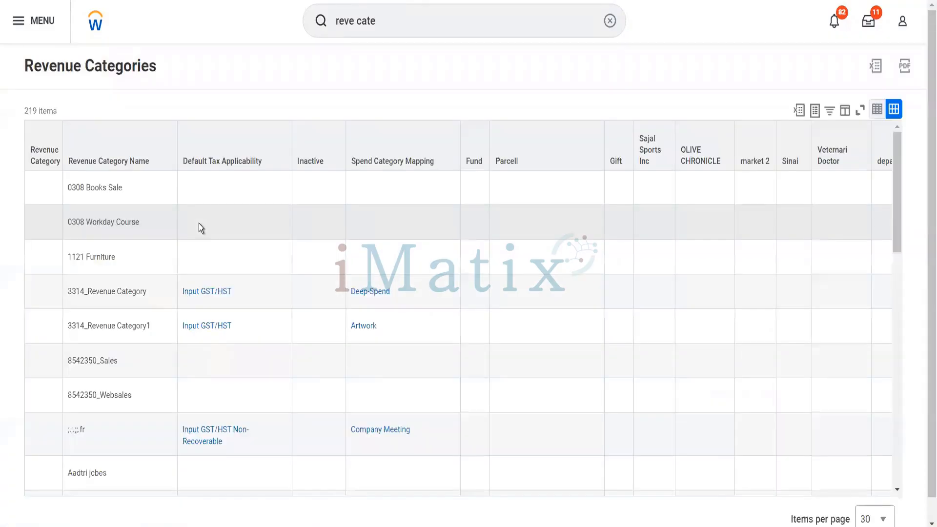
# Filter the Revenue Categories report by name to 'blinkit'.
pyautogui.click(133, 156)
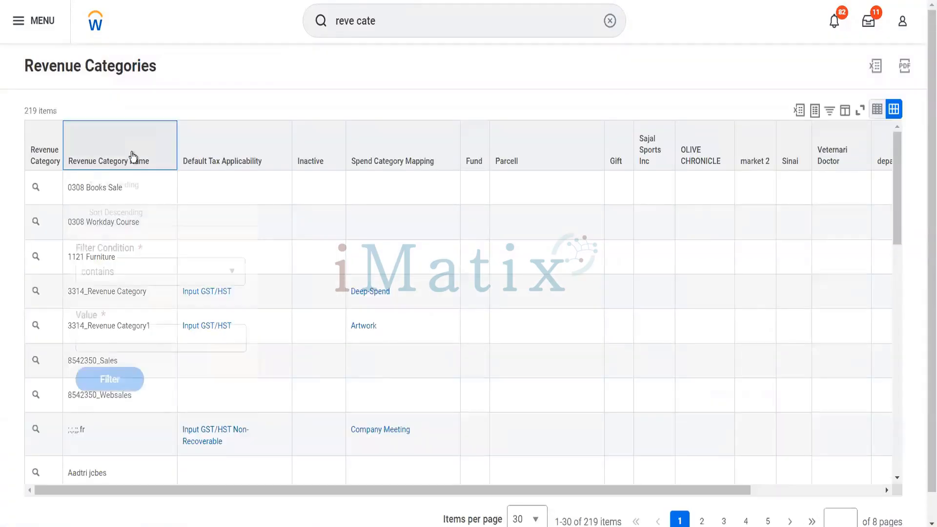
pyautogui.click(147, 336)
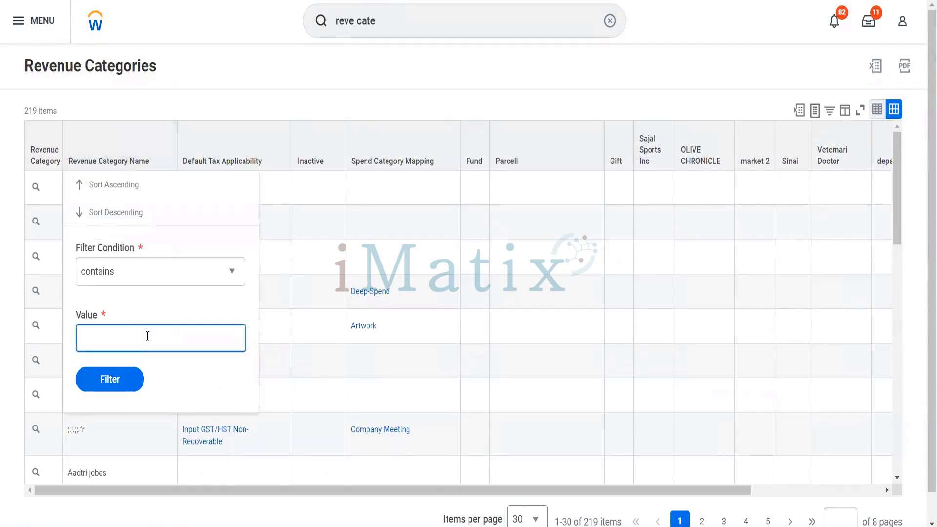
pyautogui.write('blinkit')
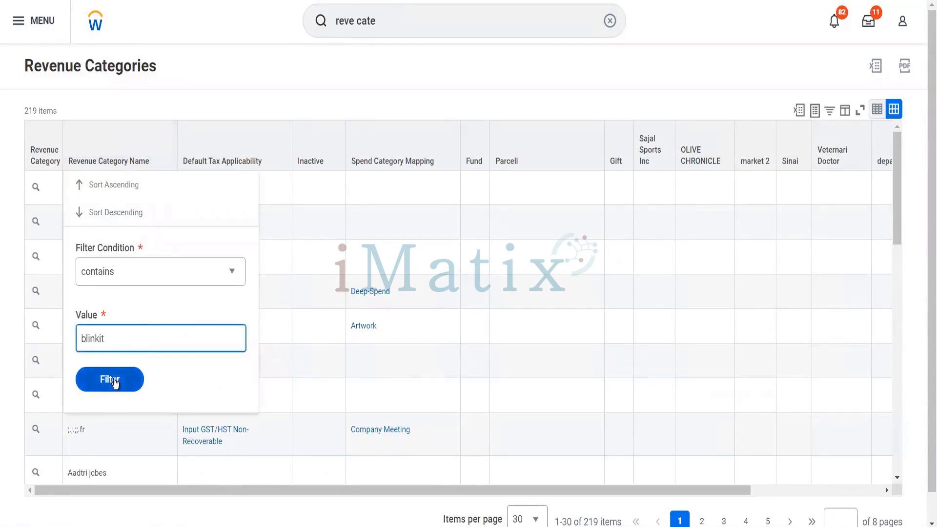
pyautogui.click(116, 383)
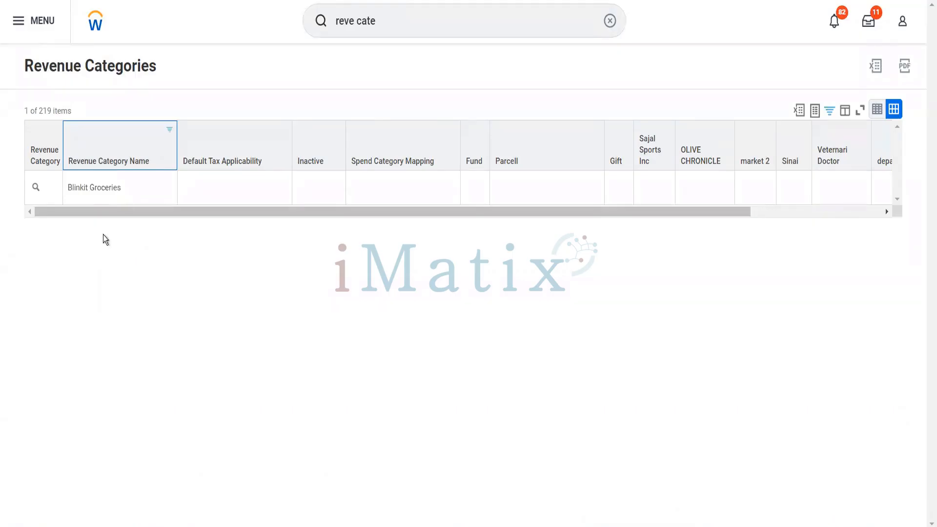
# Open the Blinkit Groceries category's edit form and cancel it without changes.
pyautogui.moveTo(47, 192)
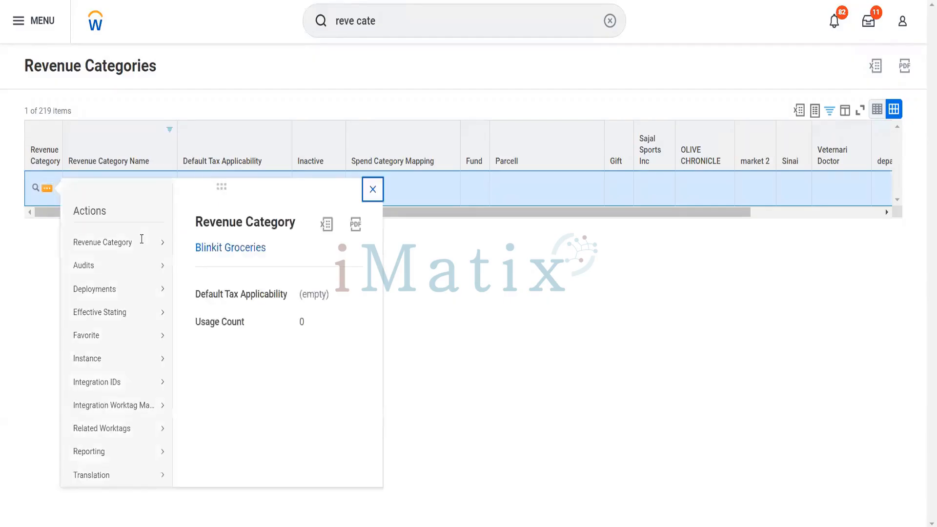
pyautogui.moveTo(163, 243)
pyautogui.click(194, 247)
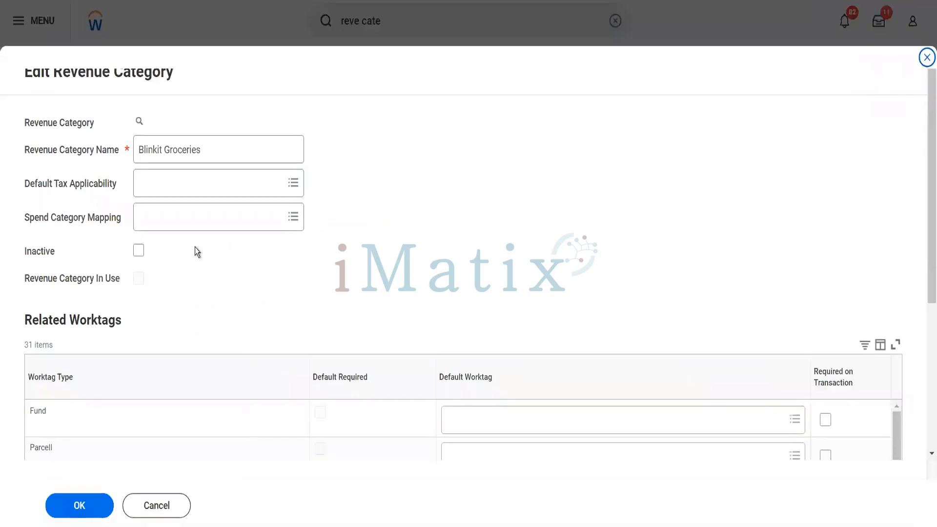
pyautogui.scroll(-4, 195, 247)
pyautogui.scroll(4, 195, 247)
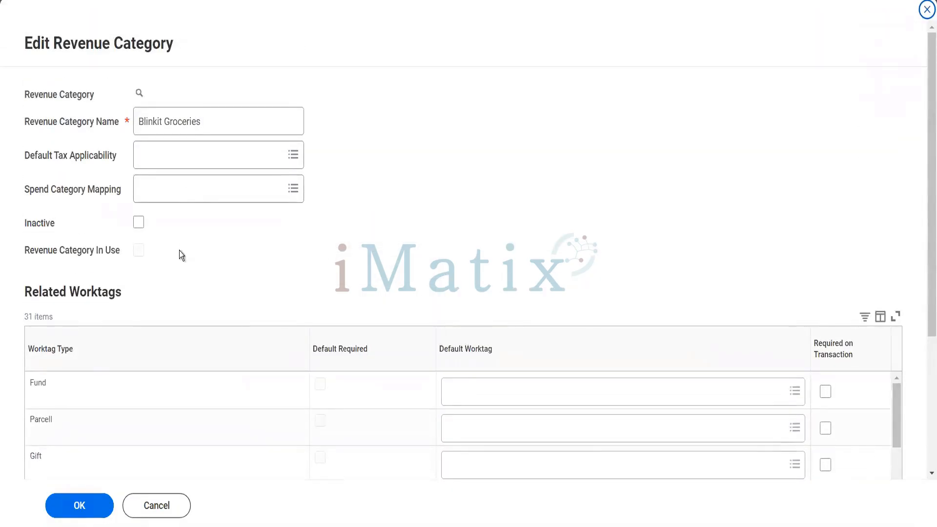
pyautogui.click(171, 514)
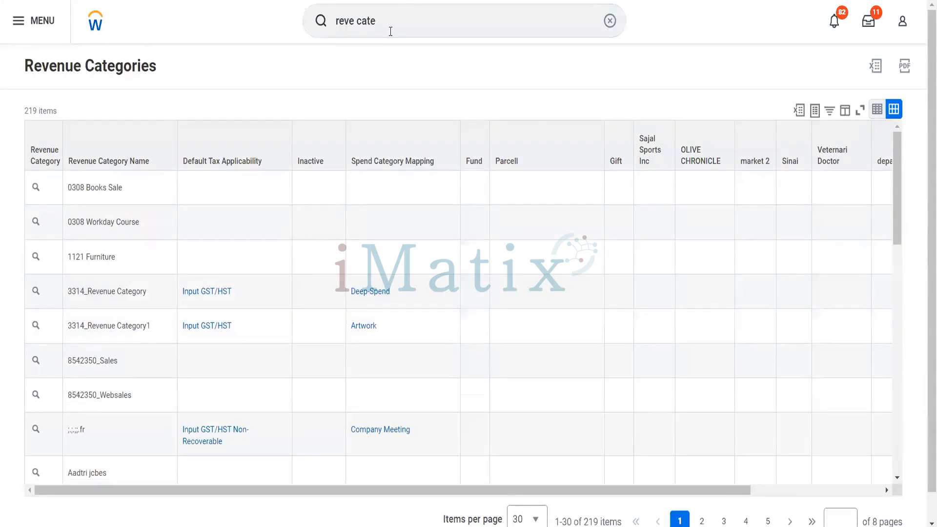
# Search 'sales item', open the Create Sales Item task and focus the name field.
pyautogui.click(322, 22)
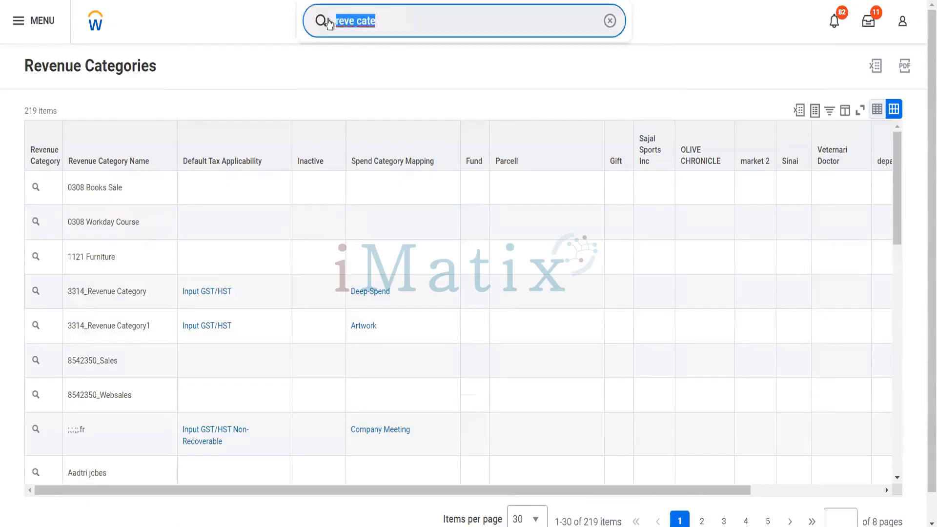
pyautogui.write('sales item')
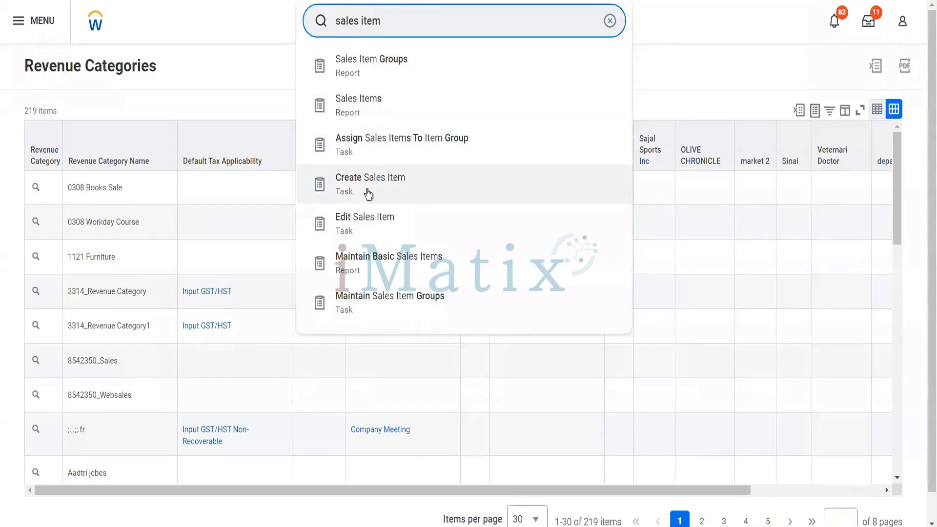
pyautogui.click(368, 193)
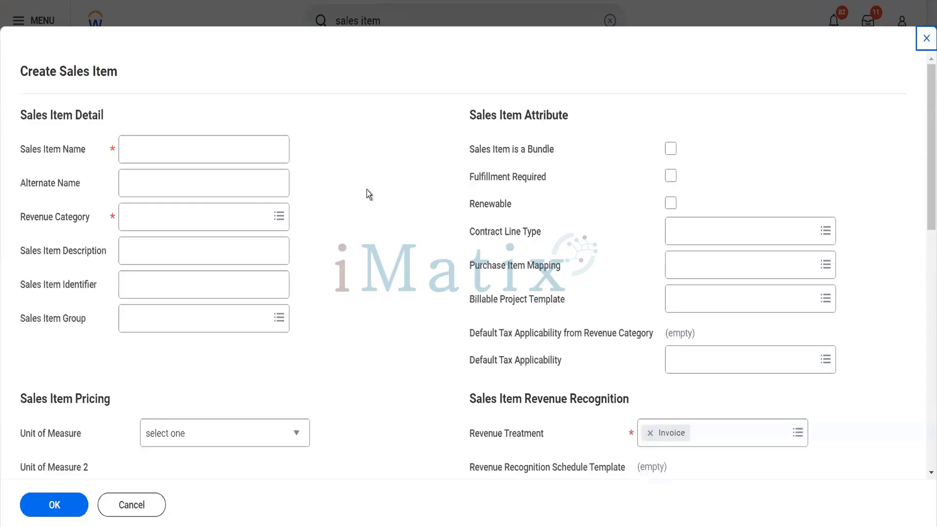
pyautogui.click(244, 153)
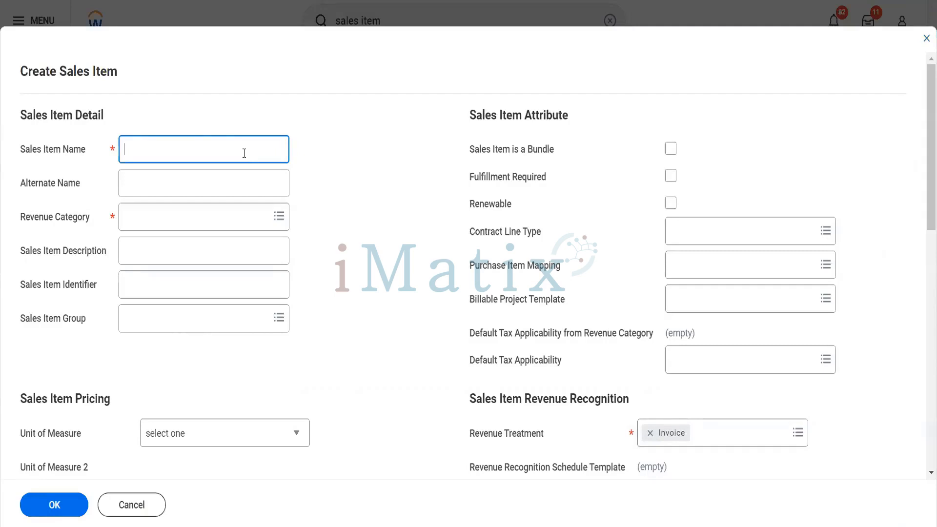
# Name the item Cereals Packet, alternate name Mix of cereals, revenue category Blinkit Groceries.
pyautogui.write('Cereals Packet')
pyautogui.click(219, 181)
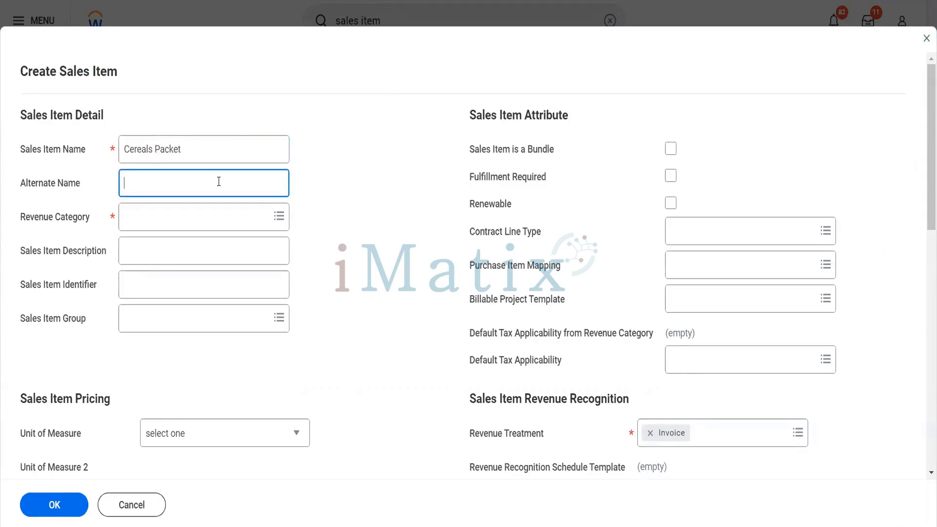
pyautogui.write('Mixz')
pyautogui.write(' of')
pyautogui.press('BackSpace')
pyautogui.press('BackSpace')
pyautogui.press('BackSpace')
pyautogui.press('BackSpace')
pyautogui.write('of ceer')
pyautogui.press('BackSpace')
pyautogui.press('BackSpace')
pyautogui.press('BackSpace')
pyautogui.write('reals')
pyautogui.press('Tab')
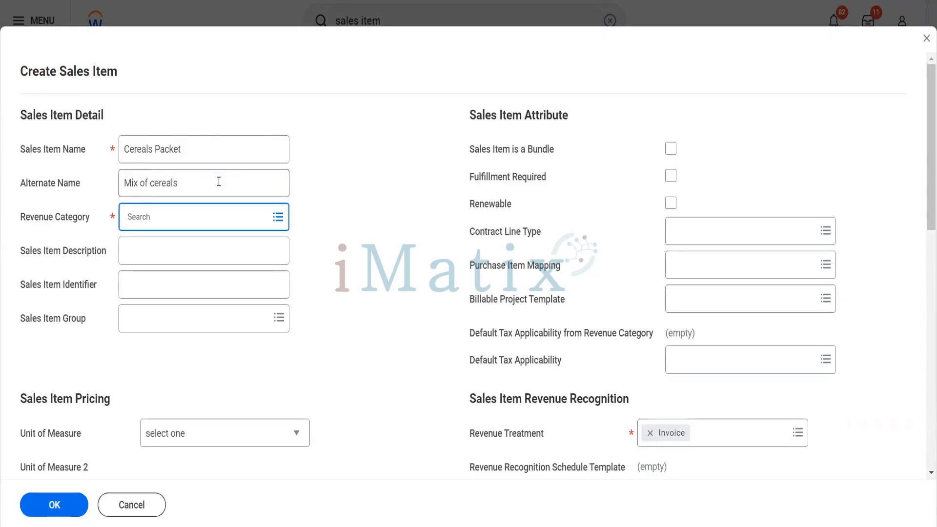
pyautogui.write('bloin')
pyautogui.press('BackSpace')
pyautogui.write('inkit')
pyautogui.press('Return')
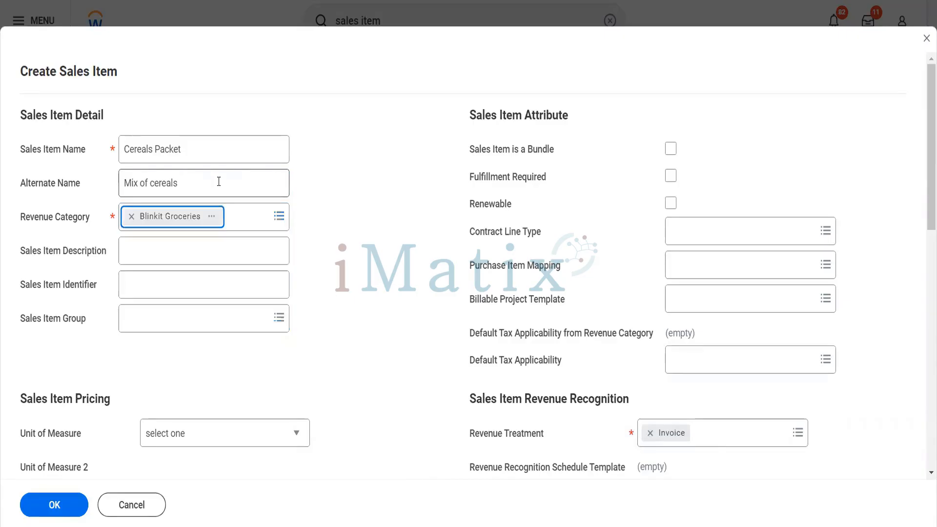
# Enter the description 'It has five packets of cereals' and identifier CPMIX.
pyautogui.click(178, 259)
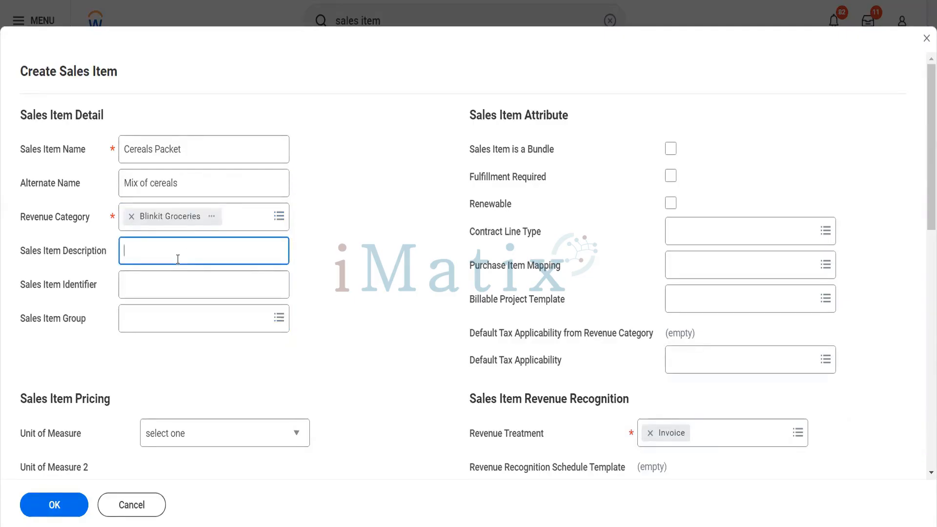
pyautogui.write('It')
pyautogui.write('ems')
pyautogui.press('BackSpace')
pyautogui.press('BackSpace')
pyautogui.press('BackSpace')
pyautogui.write('has fiv')
pyautogui.write('e po')
pyautogui.write('ckets fo')
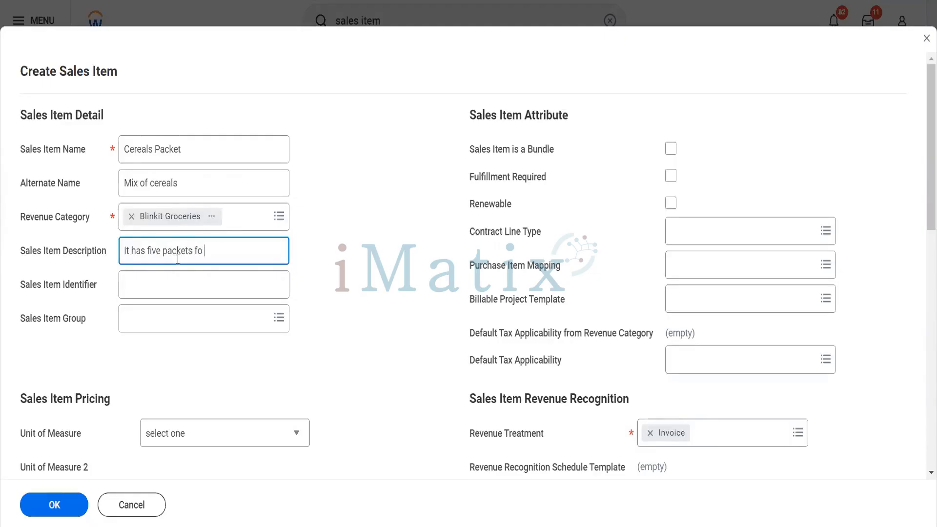
pyautogui.press('BackSpace')
pyautogui.press('BackSpace')
pyautogui.write('of cereals')
pyautogui.press('Tab')
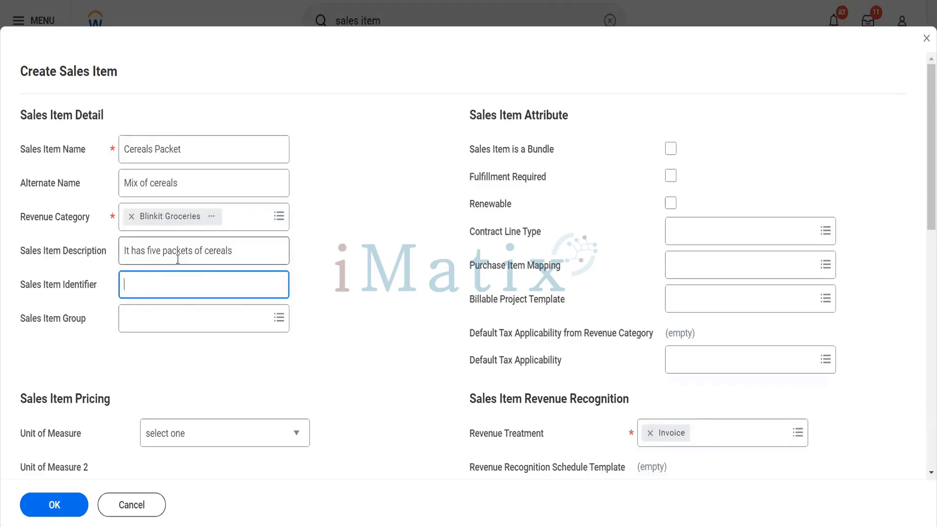
pyautogui.write('CPMIX')
# Choose General > Group A as the sales item group.
pyautogui.press('Tab')
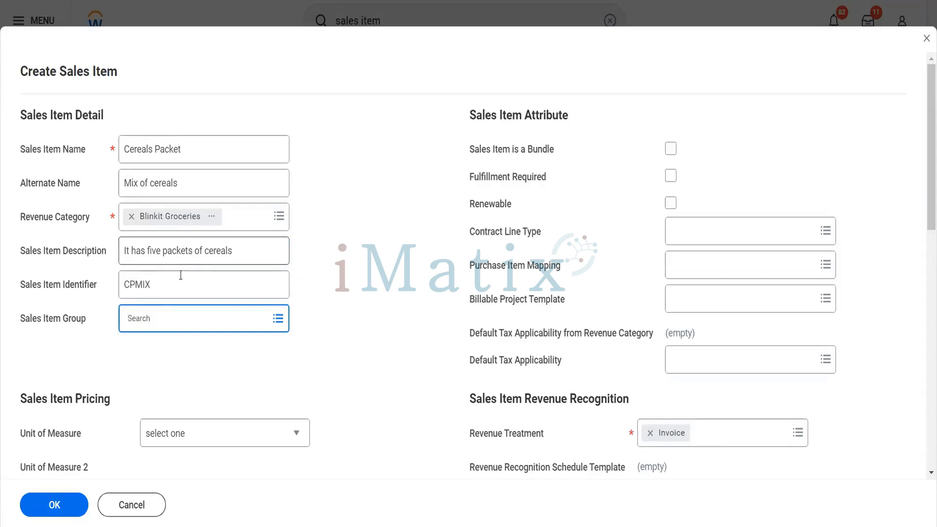
pyautogui.click(186, 312)
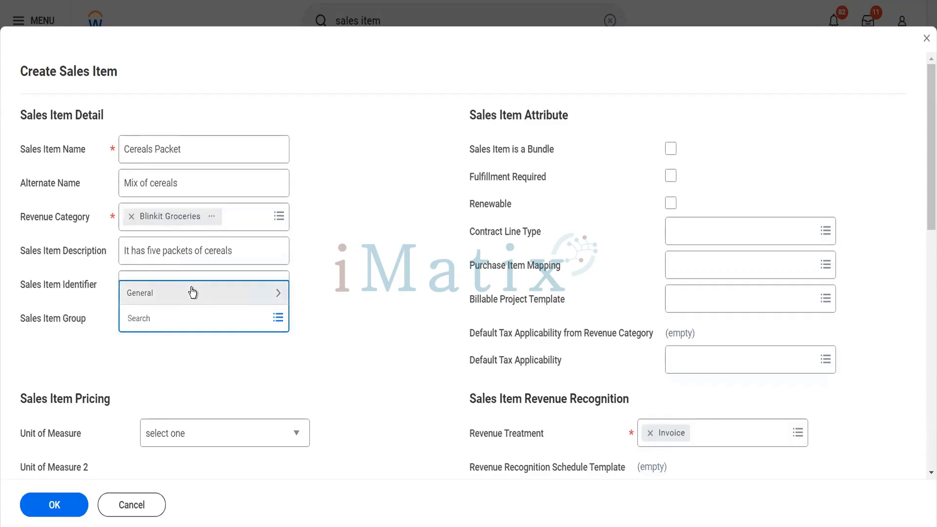
pyautogui.click(193, 292)
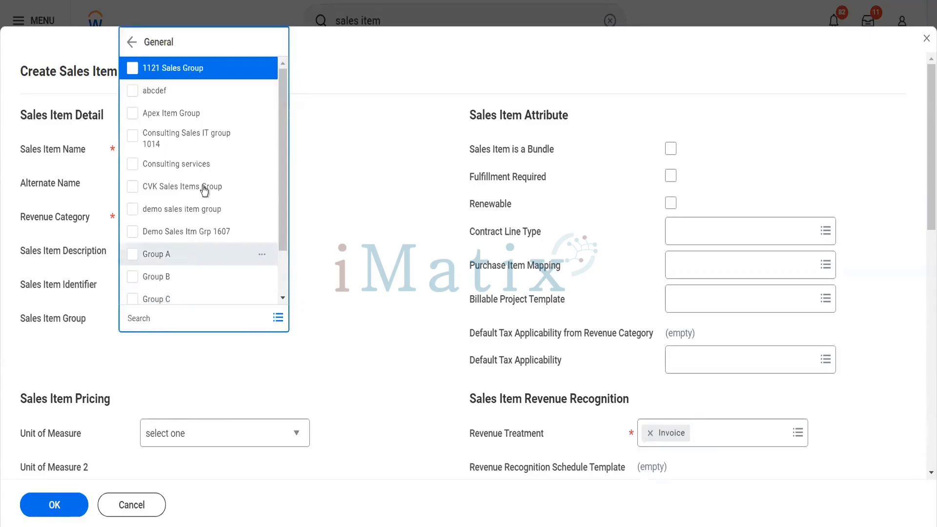
pyautogui.click(190, 268)
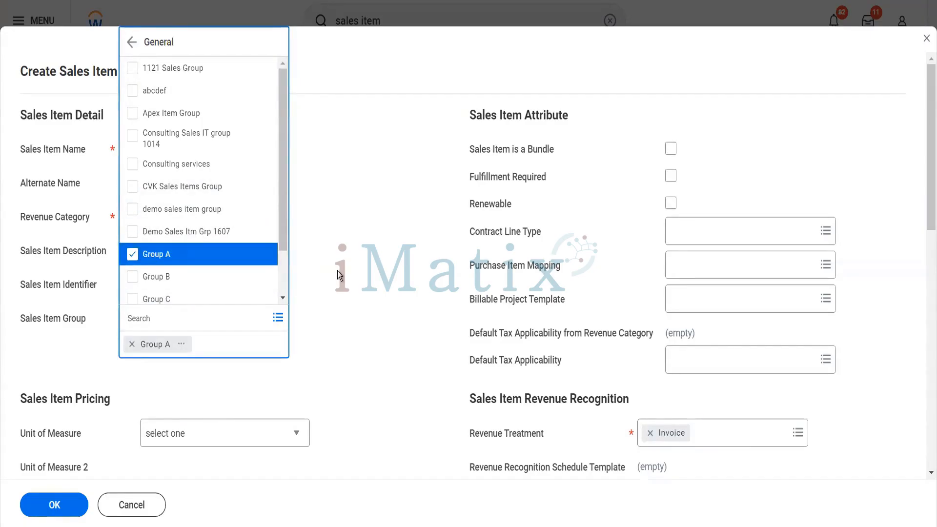
pyautogui.click(338, 271)
pyautogui.scroll(-2, 337, 274)
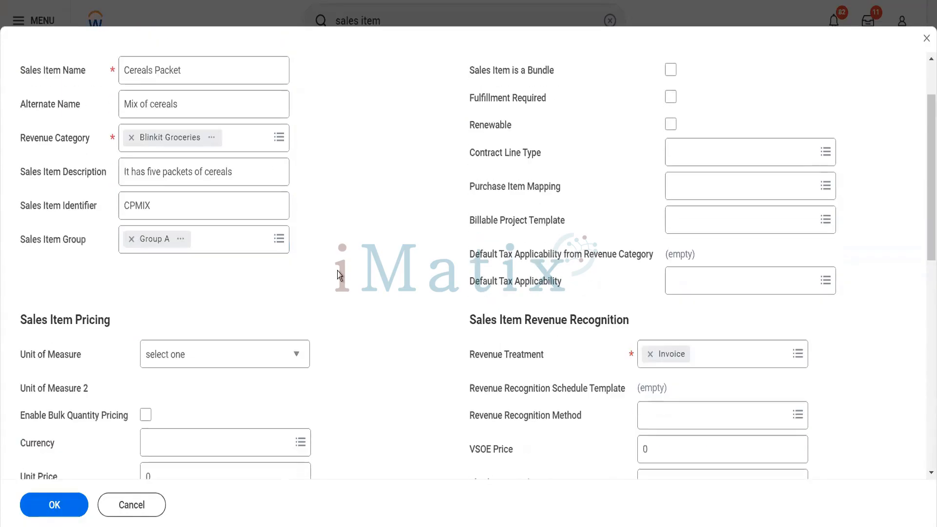
# Scroll down to Sales Item Pricing and open the Unit of Measure choices.
pyautogui.scroll(-1, 339, 275)
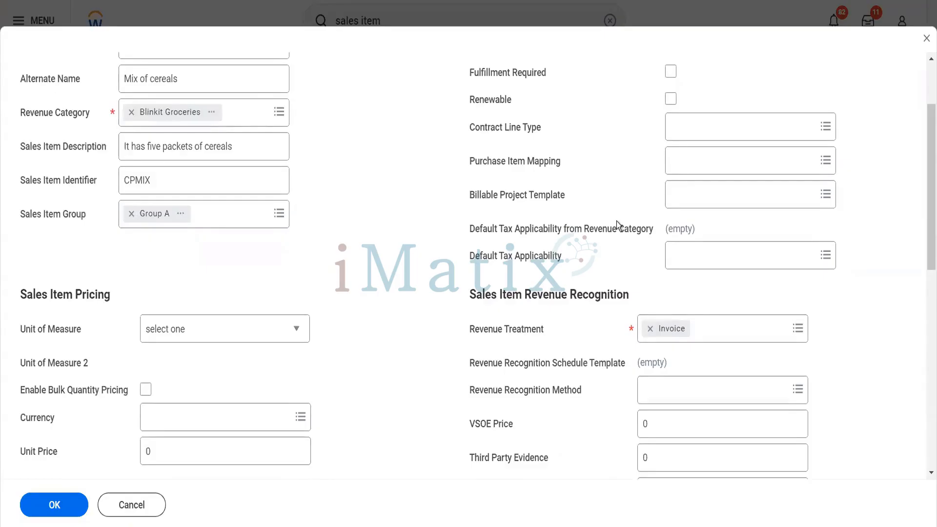
pyautogui.scroll(3, 616, 221)
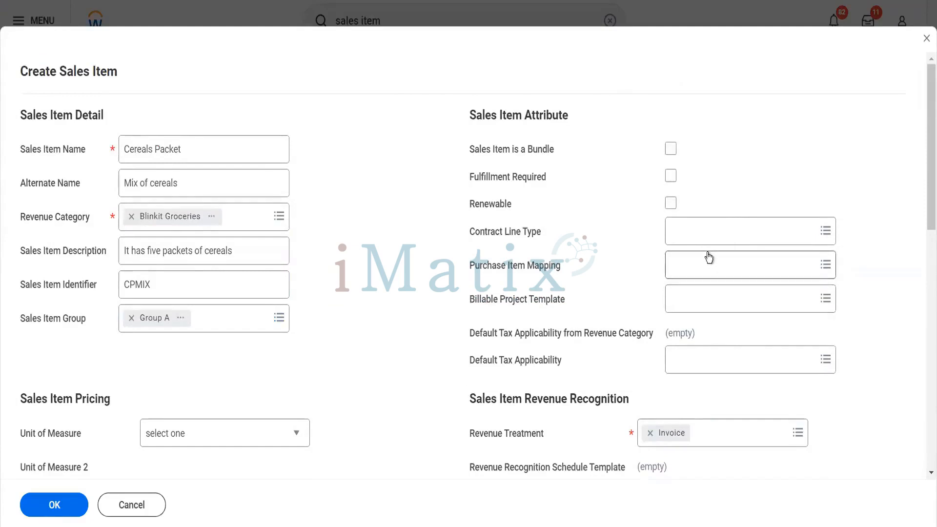
pyautogui.scroll(-3, 708, 257)
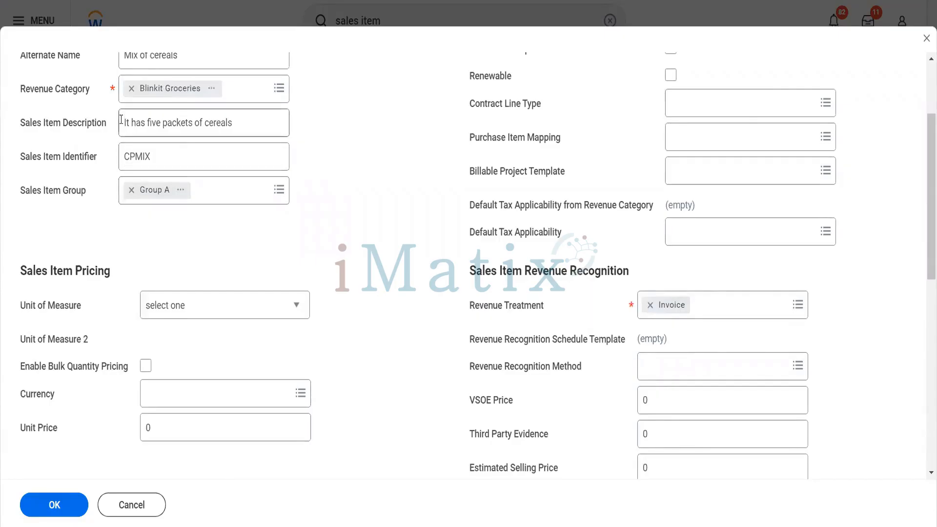
pyautogui.scroll(3, 121, 120)
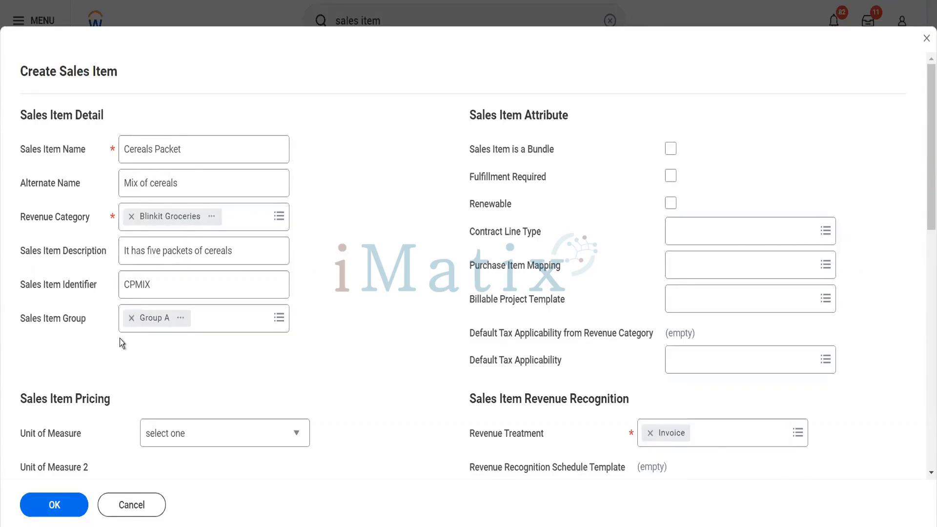
pyautogui.scroll(-3, 119, 338)
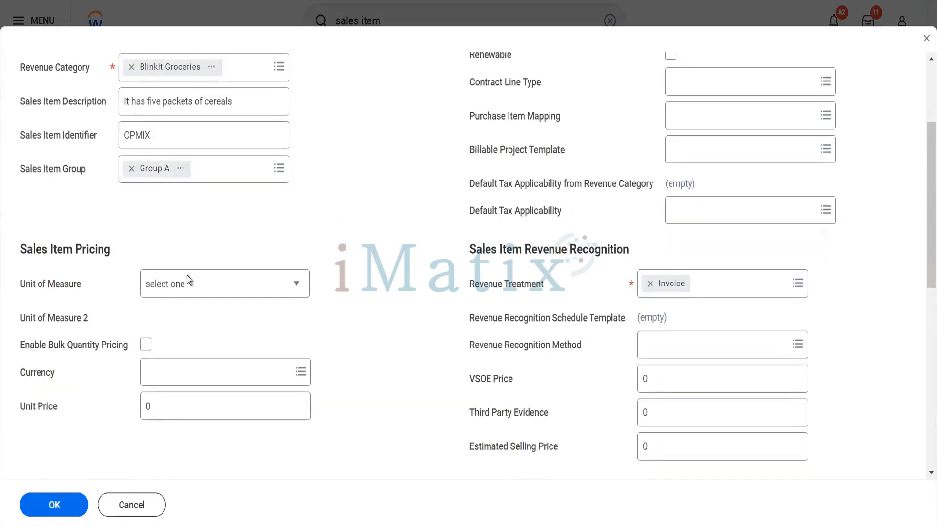
pyautogui.click(188, 282)
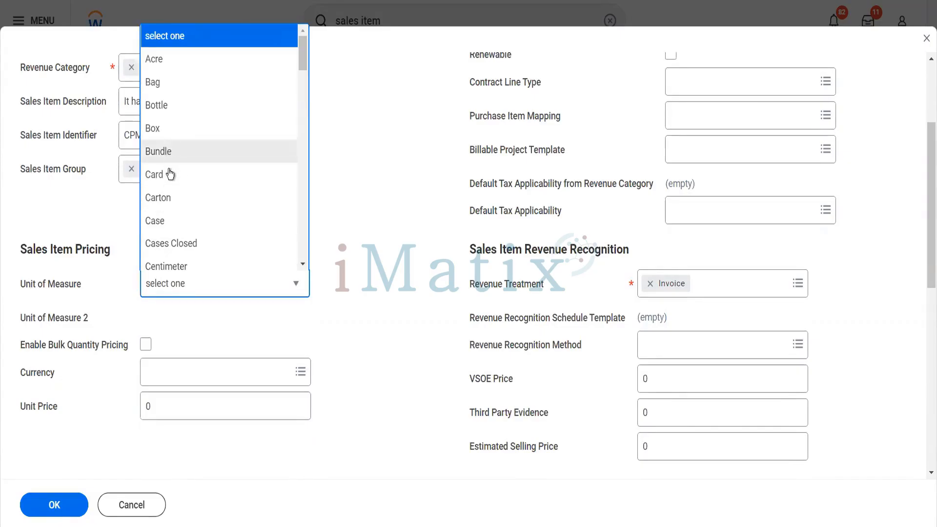
# Set the Unit of Measure to Box.
pyautogui.scroll(-1, 179, 199)
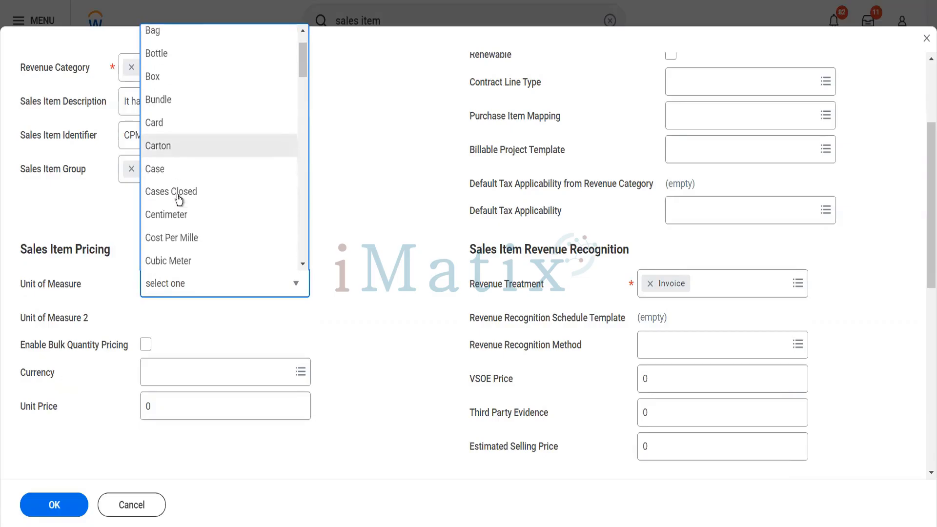
pyautogui.scroll(-4, 192, 244)
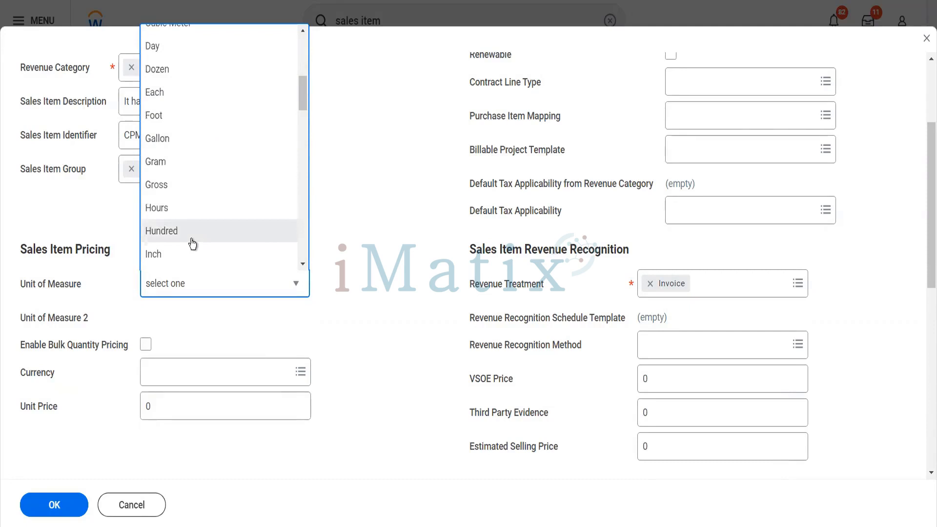
pyautogui.scroll(2, 192, 244)
pyautogui.scroll(5, 193, 244)
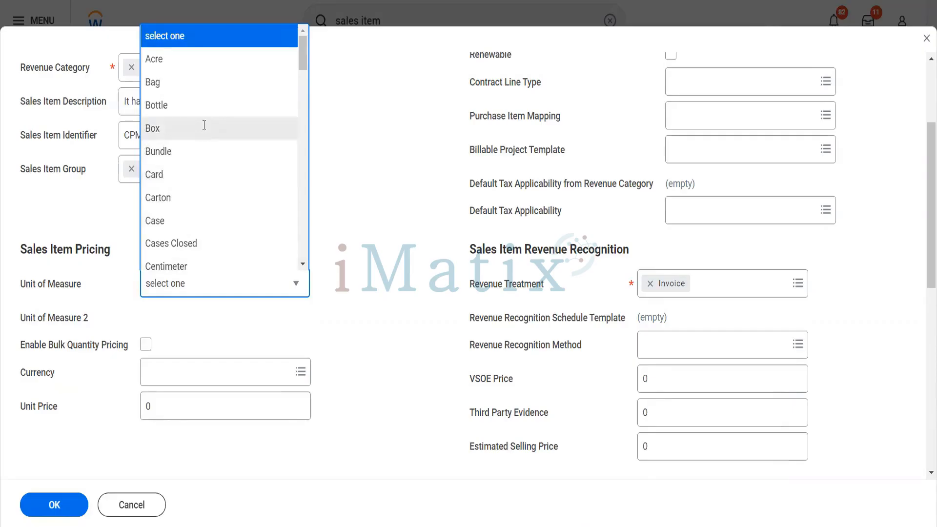
pyautogui.click(204, 129)
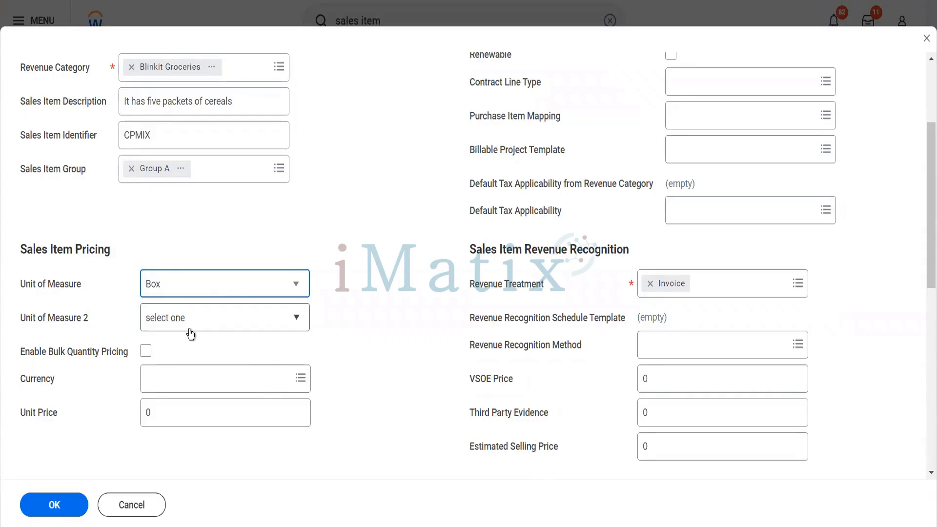
# Set Unit of Measure 2 to Case.
pyautogui.click(190, 330)
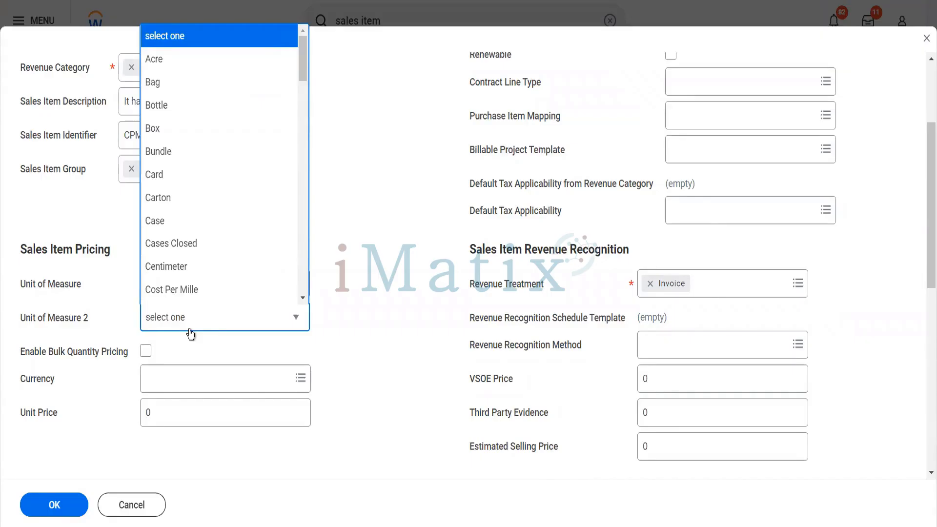
pyautogui.click(324, 344)
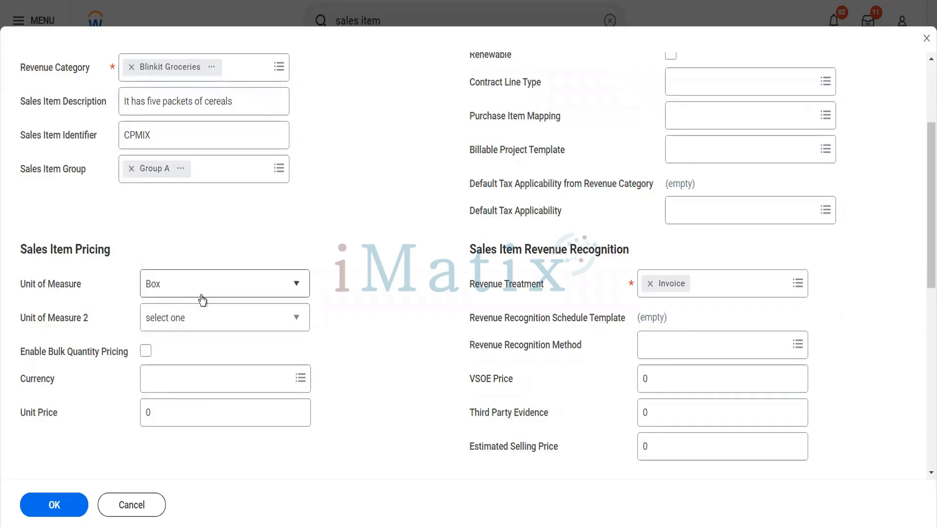
pyautogui.click(205, 326)
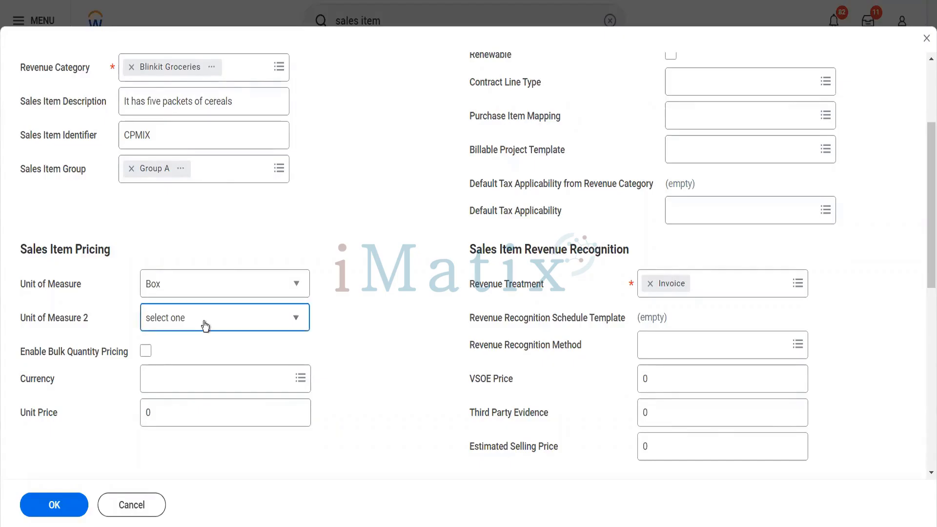
pyautogui.click(145, 217)
pyautogui.scroll(-2, 164, 333)
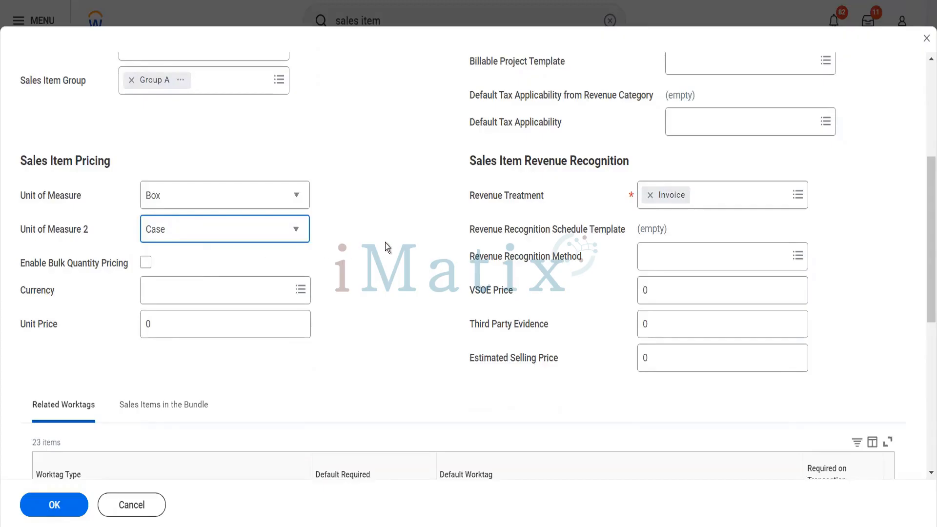
pyautogui.scroll(5, 385, 243)
pyautogui.moveTo(385, 242); pyautogui.dragTo(607, 250)
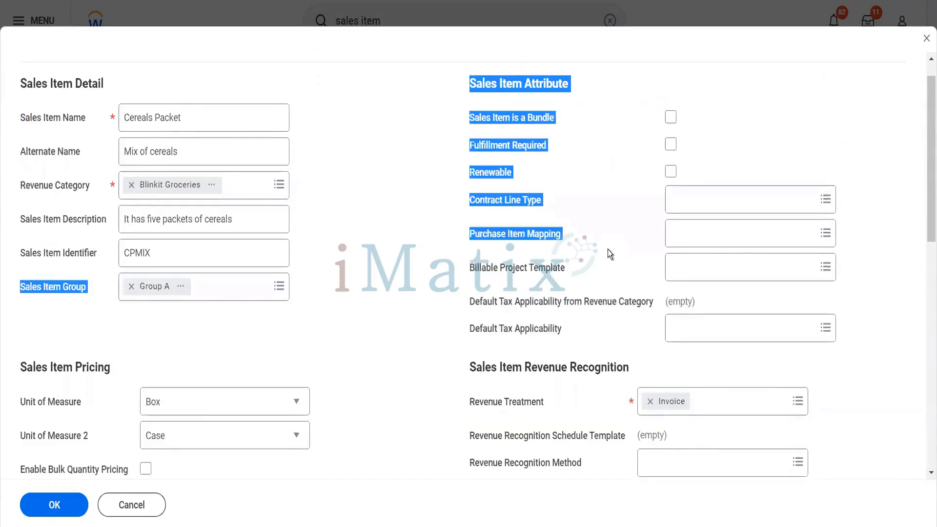
pyautogui.click(607, 250)
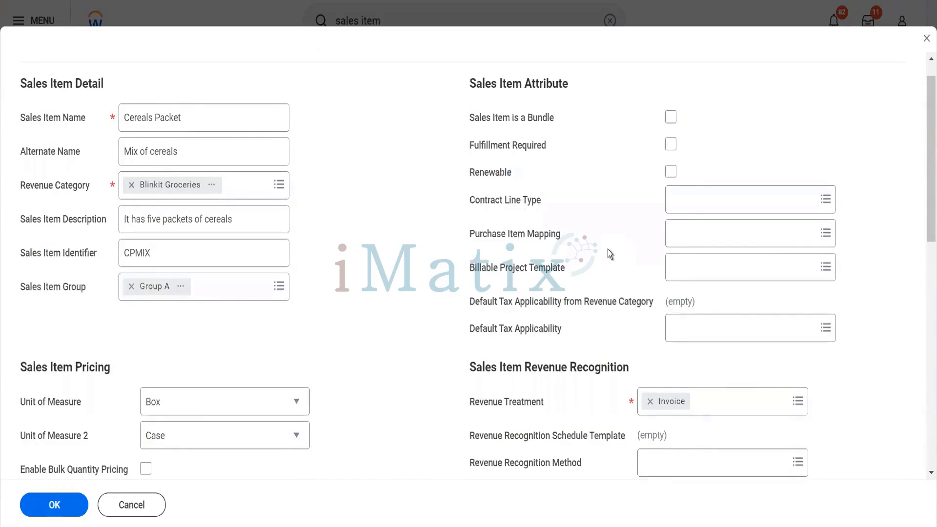
pyautogui.scroll(-3, 507, 328)
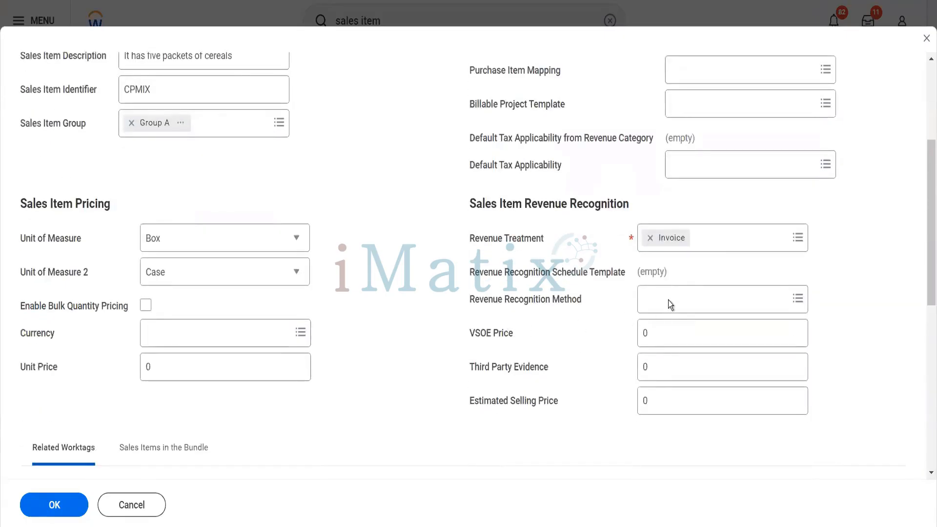
pyautogui.click(712, 242)
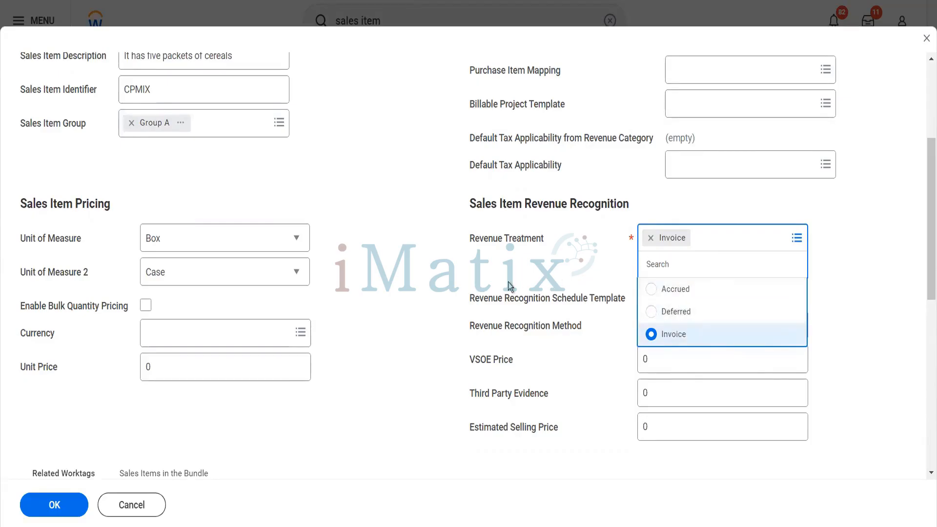
pyautogui.click(390, 329)
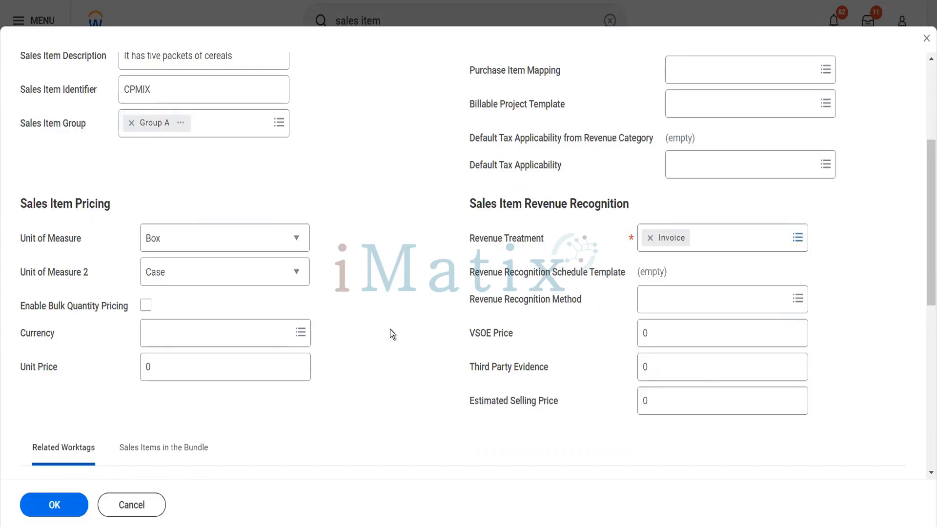
pyautogui.scroll(-3, 390, 330)
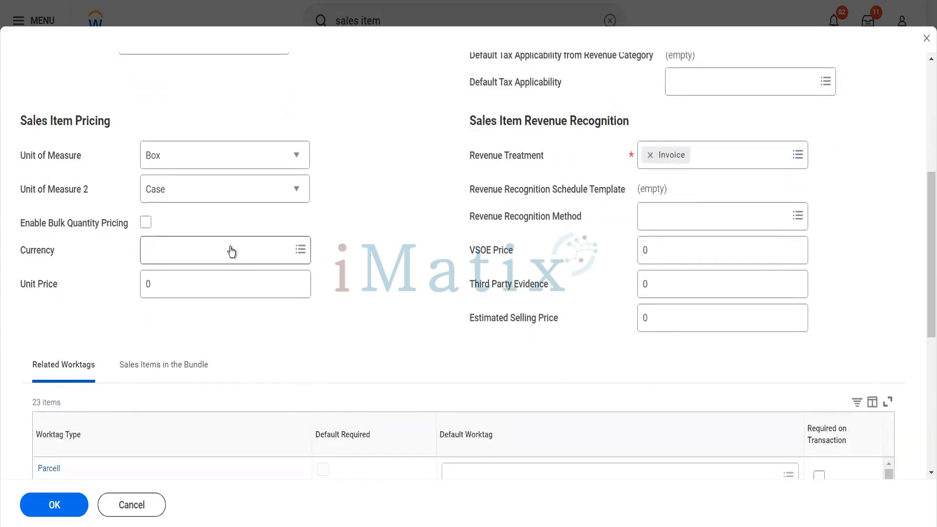
# Set the Cereals Packet item's currency to USD and its unit price to 100.00.
pyautogui.click(231, 248)
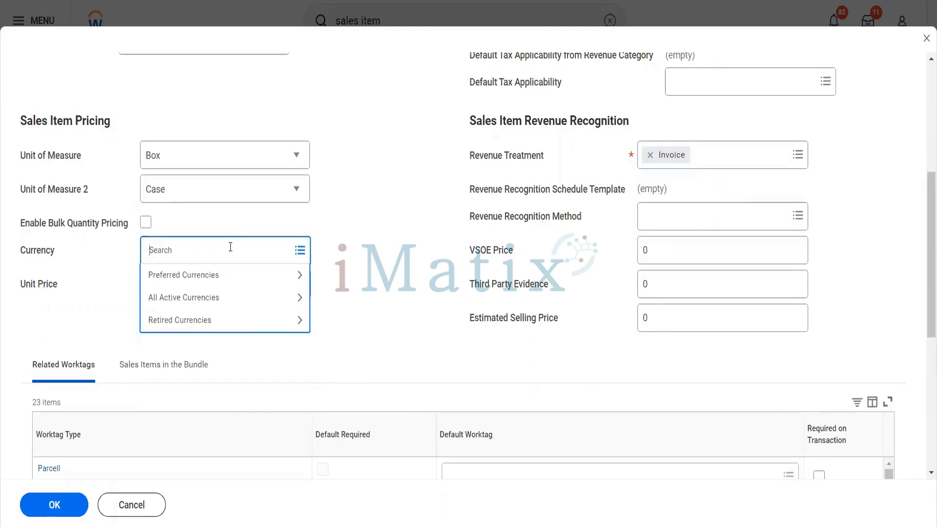
pyautogui.write('usd')
pyautogui.press('Return')
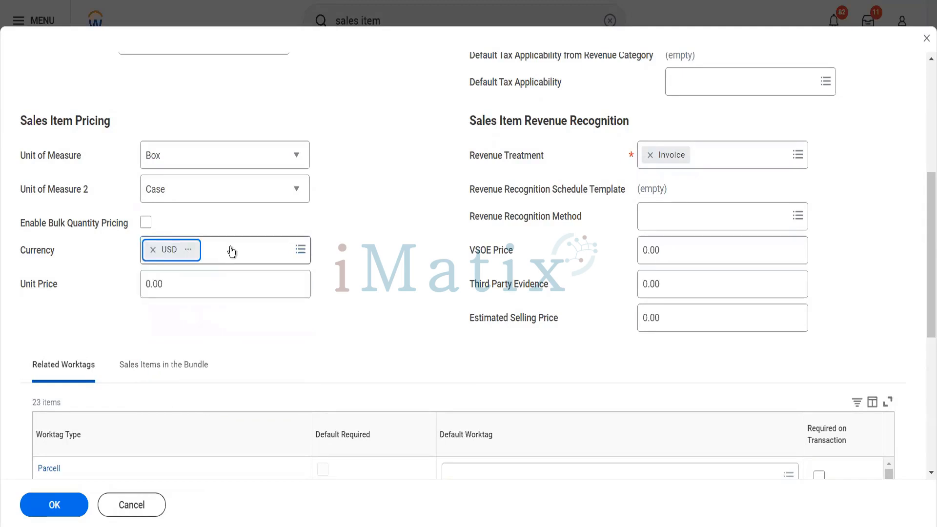
pyautogui.click(160, 283)
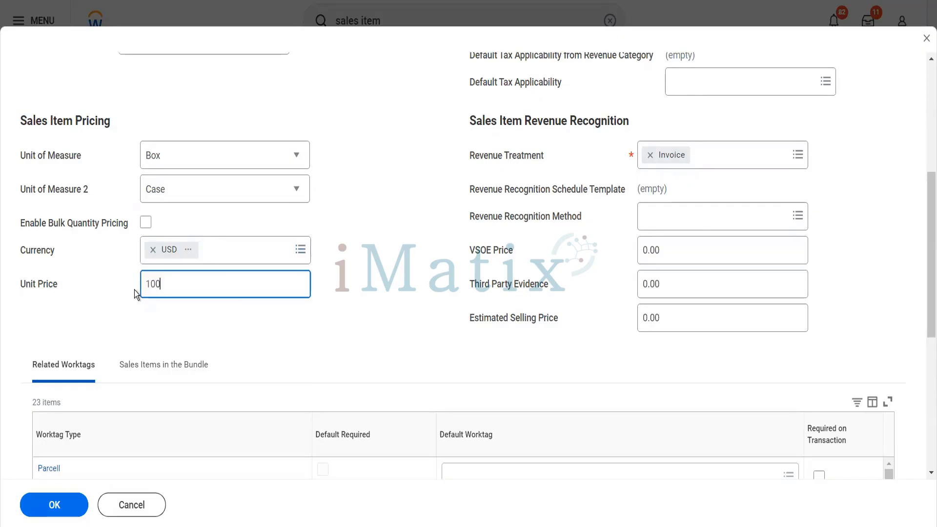
pyautogui.write('100')
pyautogui.press('Tab')
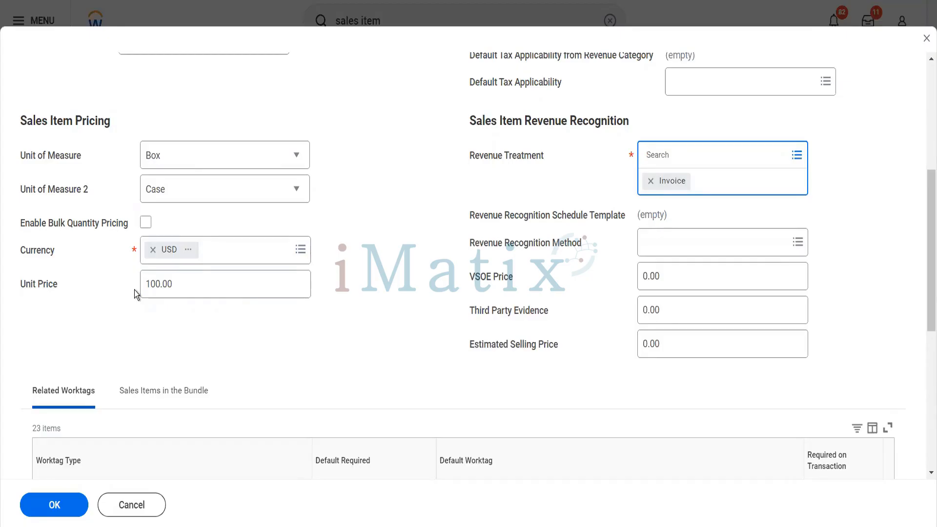
pyautogui.scroll(-3, 137, 284)
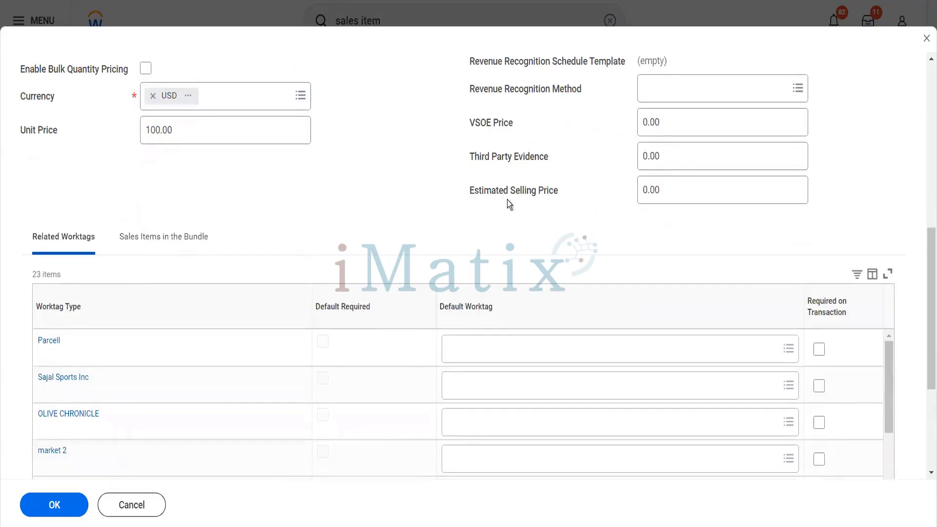
pyautogui.scroll(-4, 508, 200)
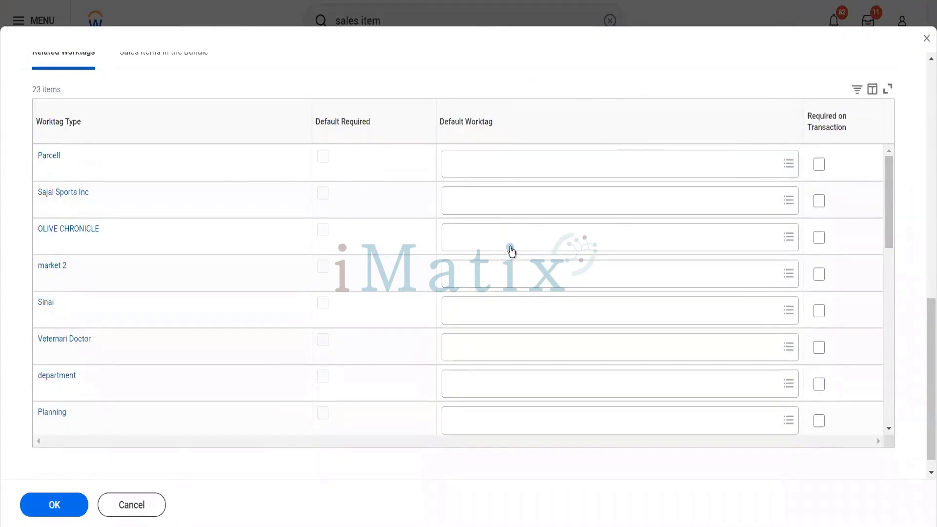
pyautogui.scroll(-4, 508, 250)
pyautogui.scroll(-3, 509, 251)
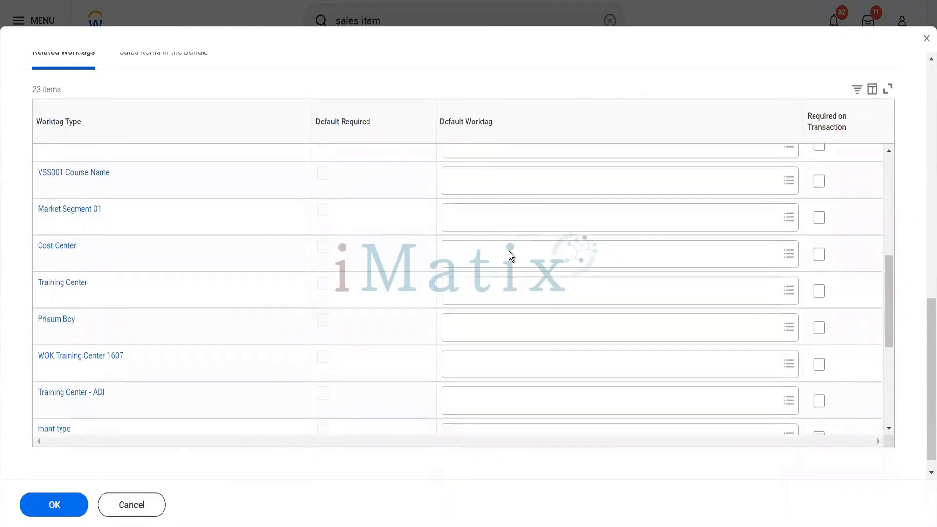
pyautogui.scroll(-4, 511, 255)
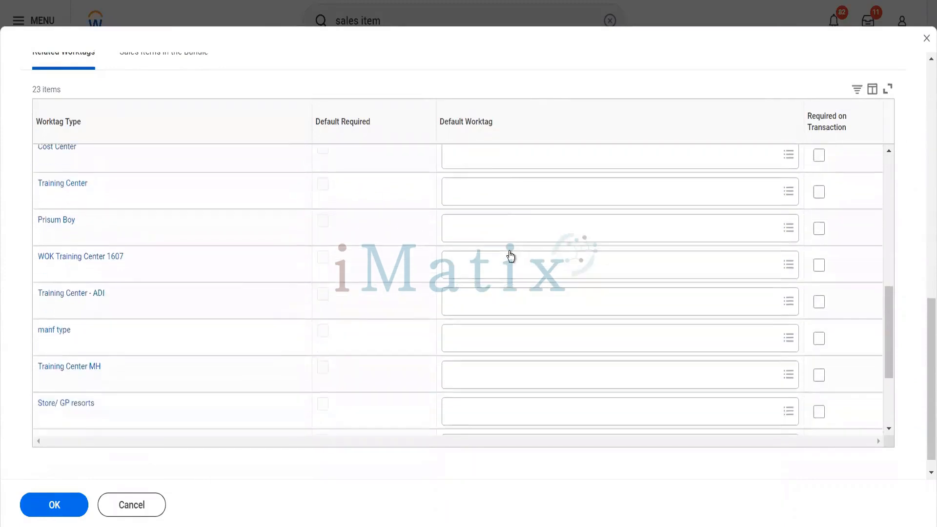
pyautogui.scroll(-1, 510, 255)
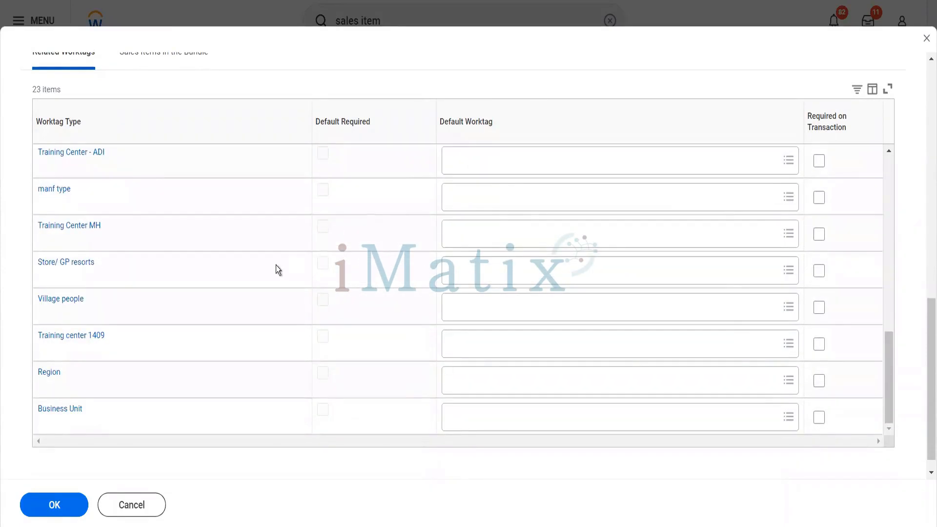
pyautogui.scroll(8, 276, 267)
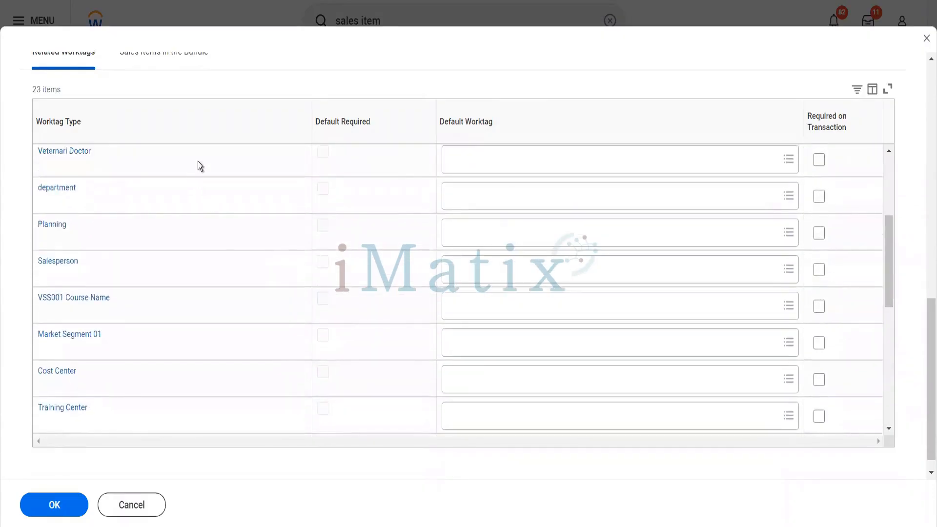
pyautogui.scroll(5, 230, 87)
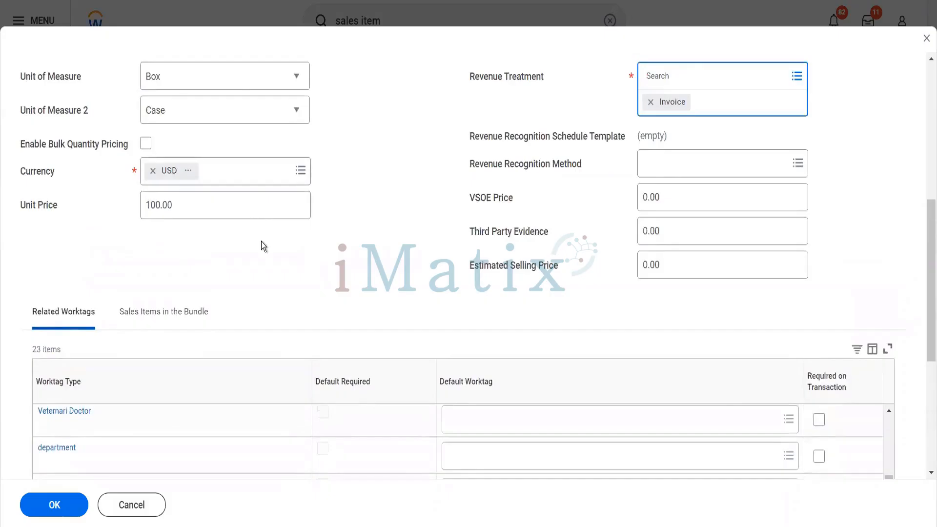
pyautogui.scroll(-5, 261, 241)
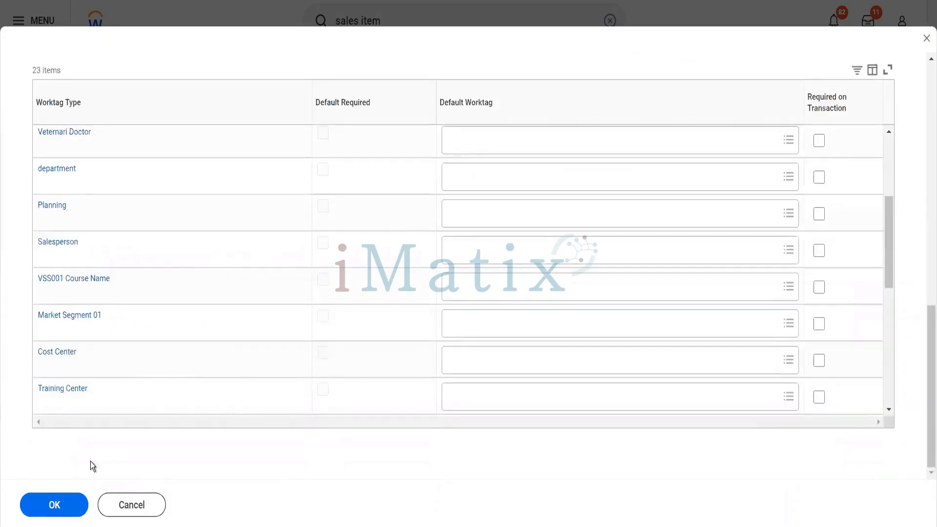
pyautogui.click(68, 510)
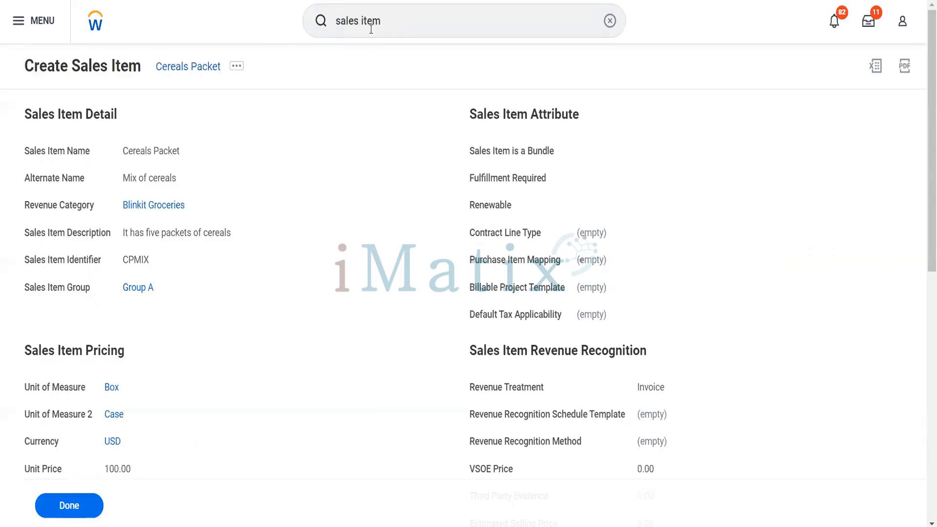
# Start a new Create Sales Item task from the global search.
pyautogui.click(387, 23)
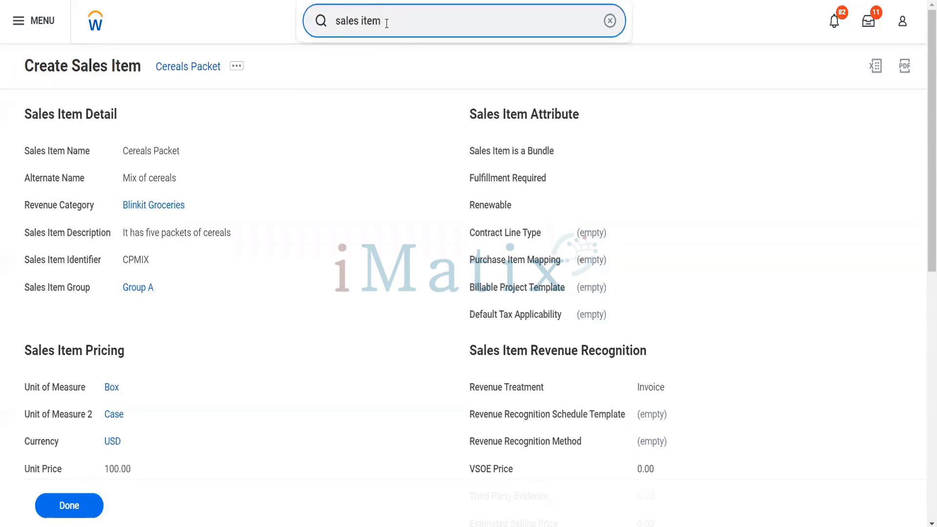
pyautogui.press('BackSpace')
pyautogui.write('m')
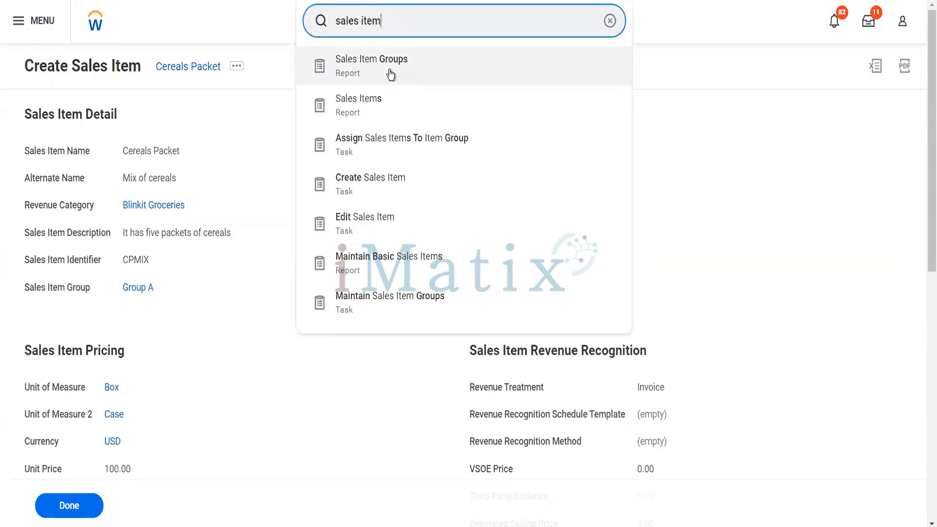
pyautogui.click(390, 180)
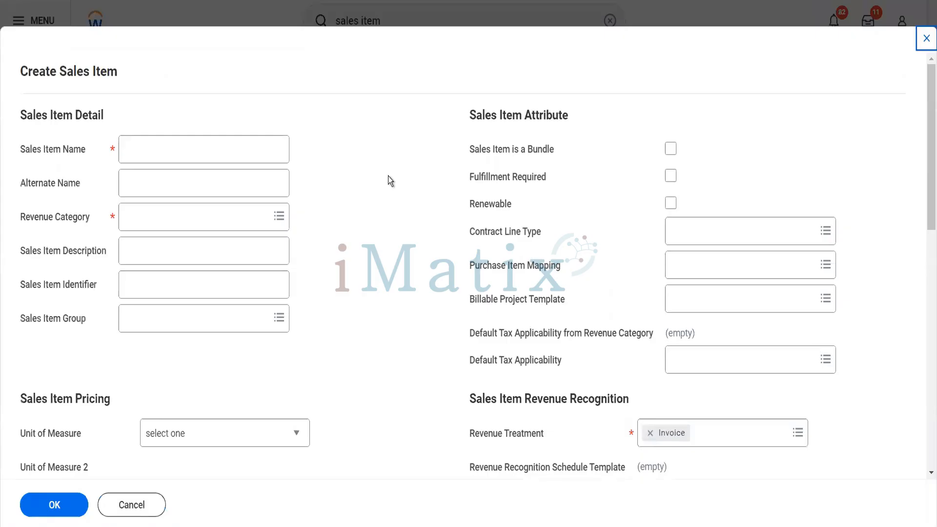
# Name the item 'Pack of Biscuits', alternate name 'Parleg and other biscuits', revenue category Blinkit Groceries.
pyautogui.click(238, 157)
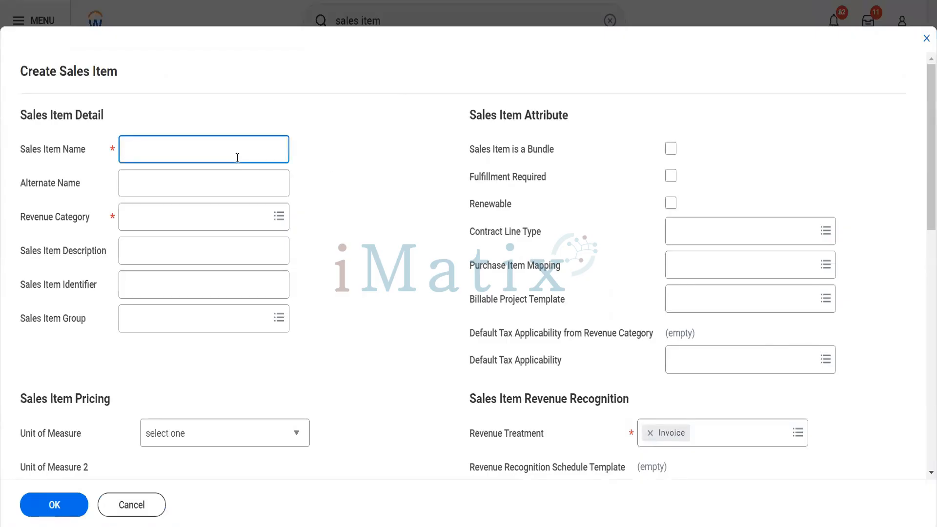
pyautogui.write('Pack of Biscuits')
pyautogui.click(191, 192)
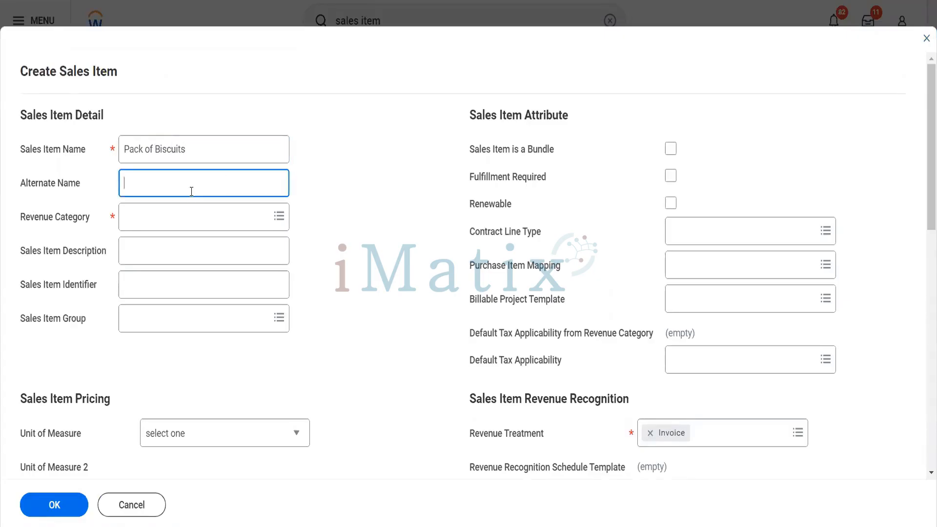
pyautogui.write('Parleg and other bu')
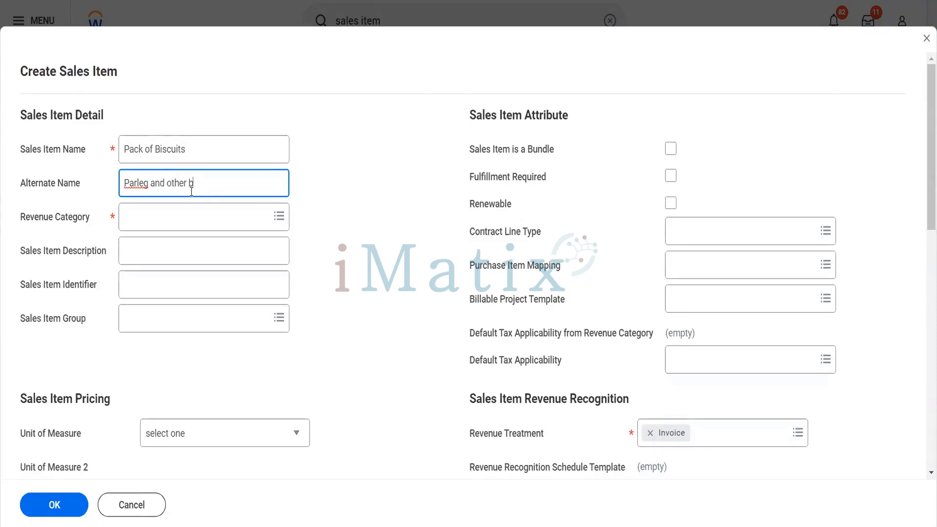
pyautogui.write('iscuits')
pyautogui.press('Tab')
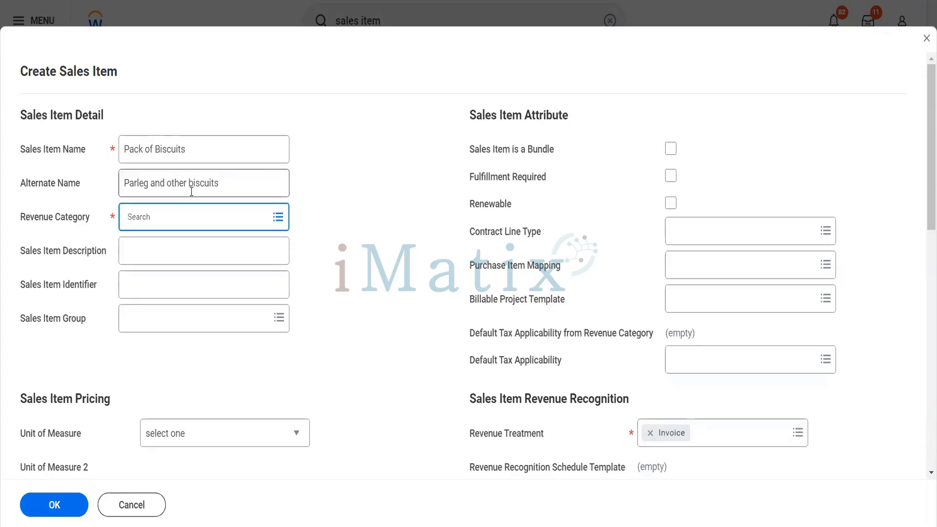
pyautogui.write('blinkit')
pyautogui.press('Return')
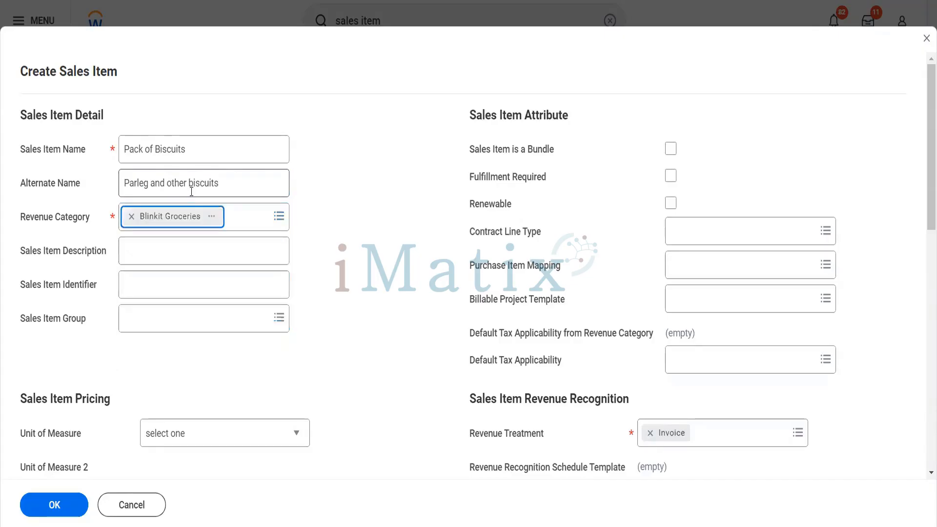
# Enter the description 'Packet of different biscuits' and the sales item identifier POBMX.
pyautogui.click(199, 258)
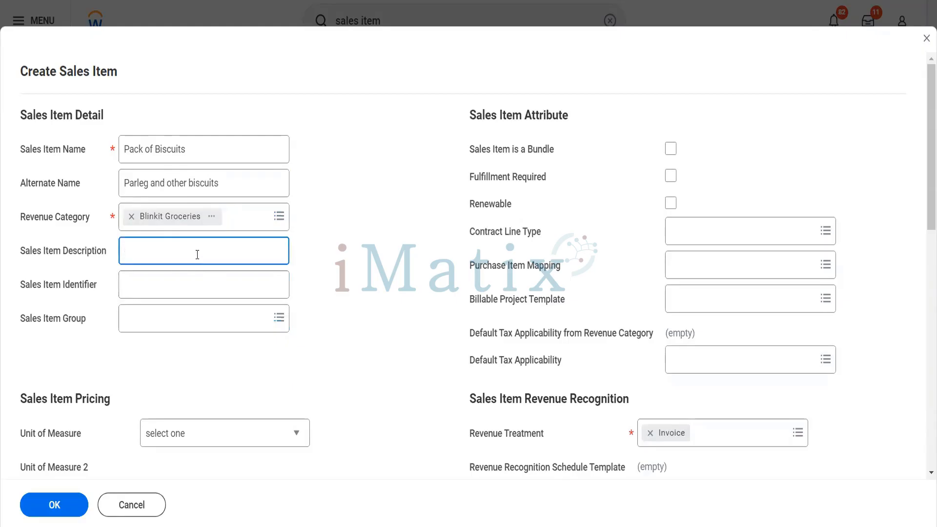
pyautogui.write('Packet of different pisu')
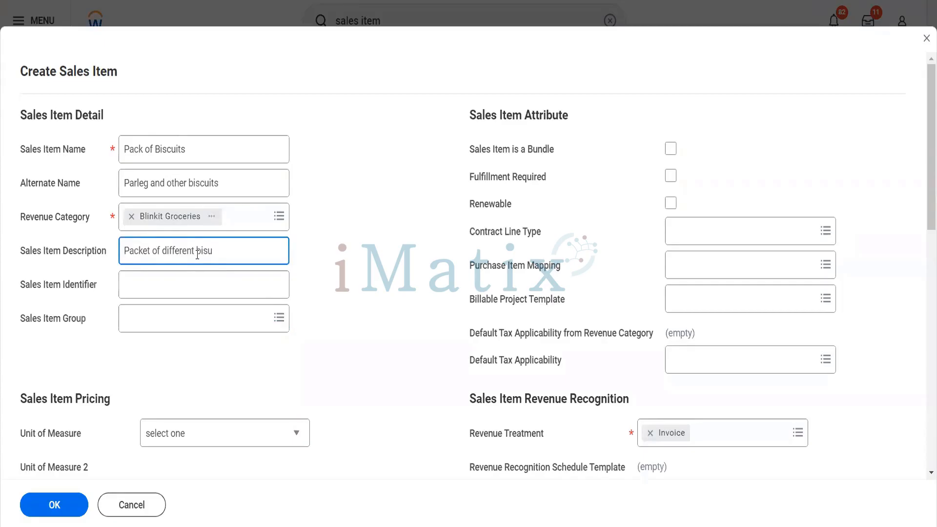
pyautogui.write('c')
pyautogui.press('BackSpace')
pyautogui.press('BackSpace')
pyautogui.write('cuits')
pyautogui.press('Tab')
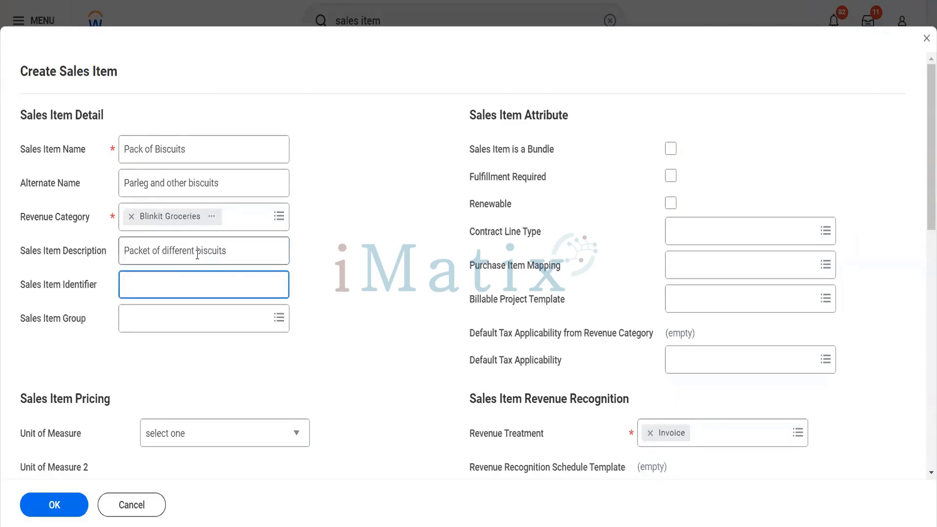
pyautogui.write('POBMX')
pyautogui.press('Tab')
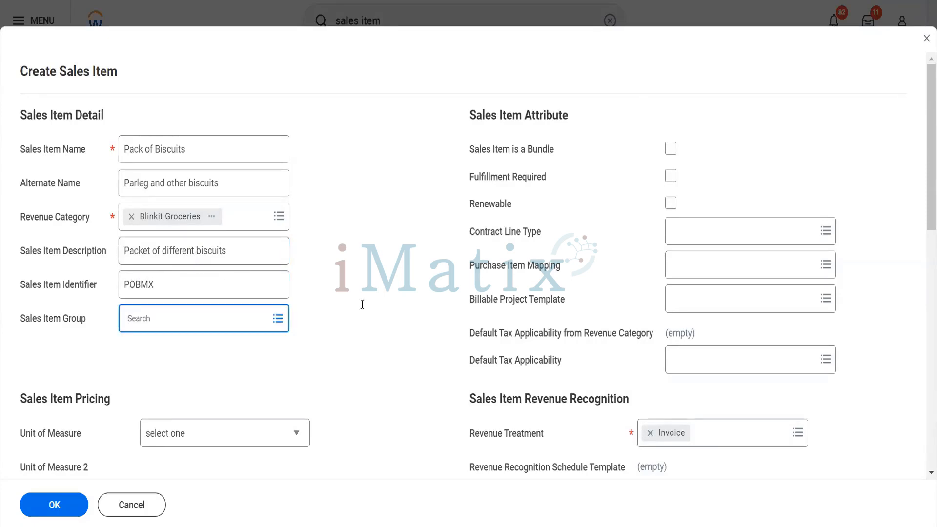
pyautogui.scroll(-3, 361, 307)
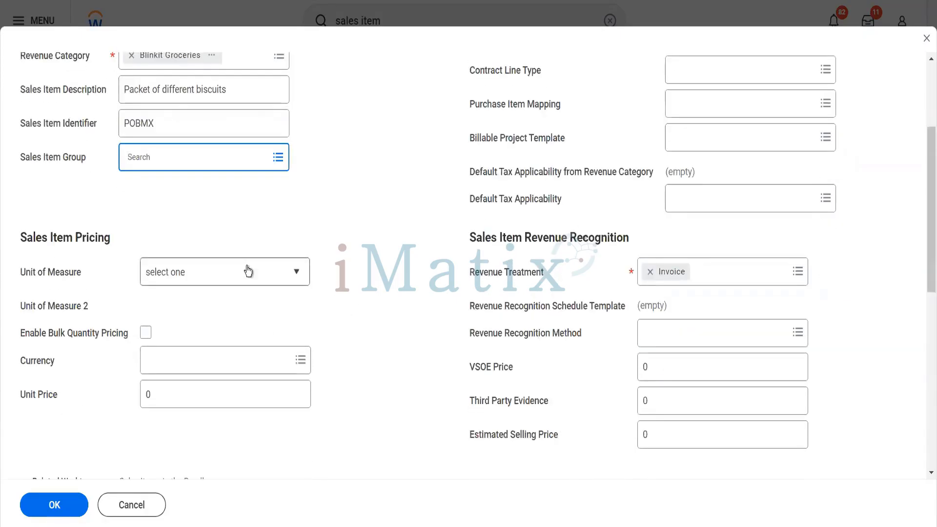
# Set the unit of measure to Bundle and dismiss the sales item group prompt.
pyautogui.click(247, 270)
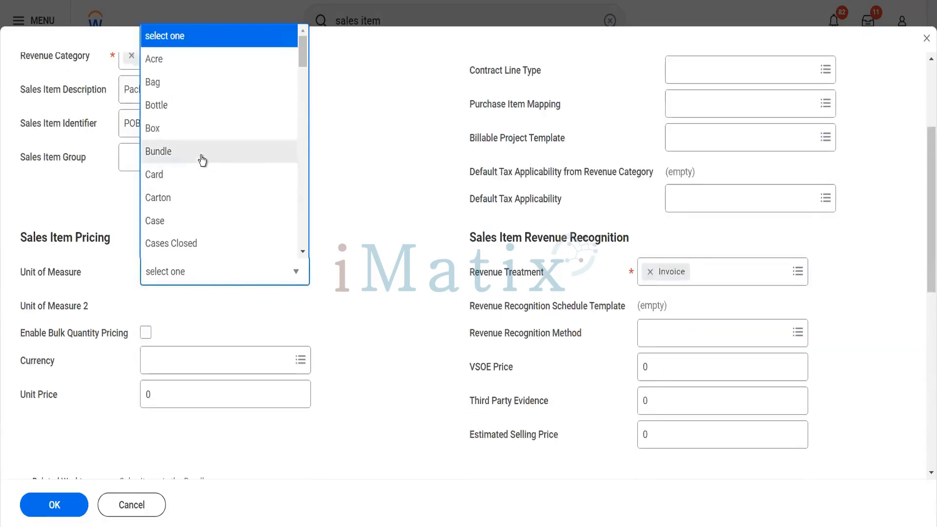
pyautogui.click(201, 151)
pyautogui.click(353, 313)
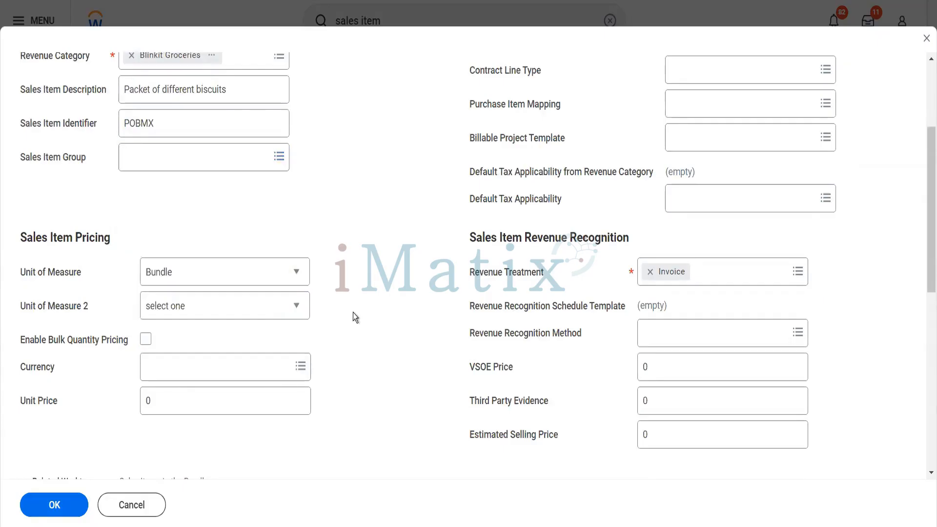
pyautogui.scroll(-3, 353, 312)
# Price the item at 120 USD and submit the new sales item.
pyautogui.click(205, 231)
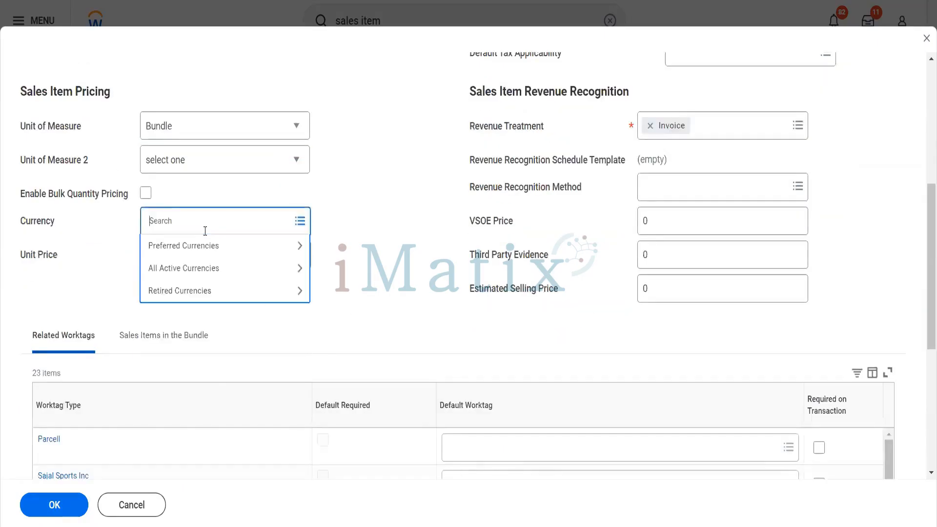
pyautogui.write('USD')
pyautogui.press('Return')
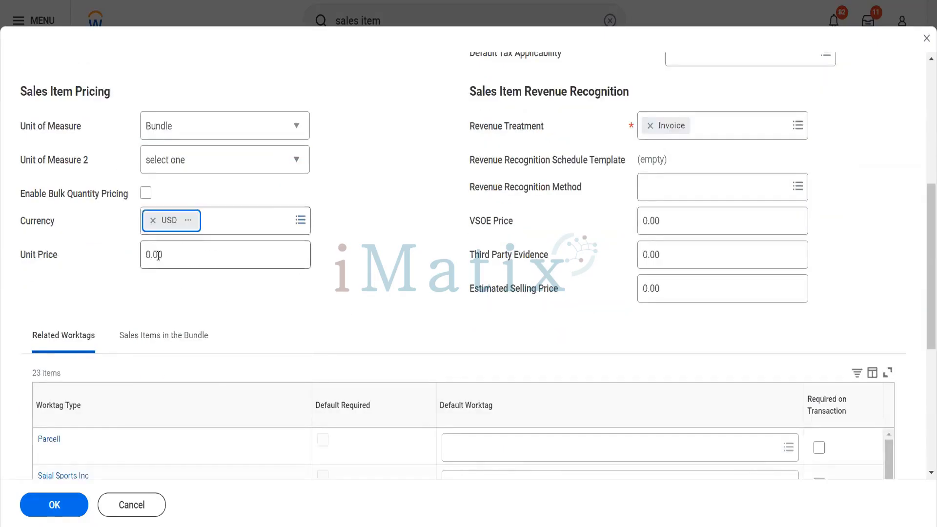
pyautogui.press('Tab')
pyautogui.write('120')
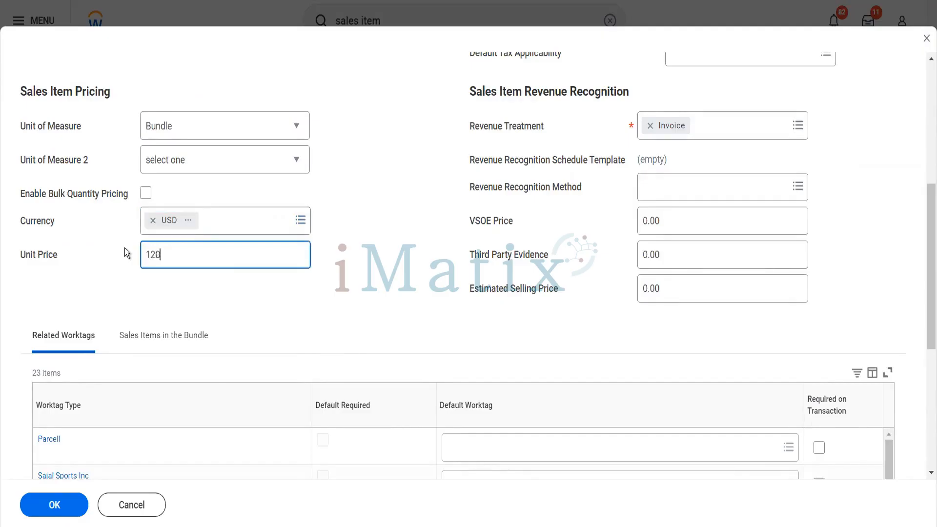
pyautogui.press('Tab')
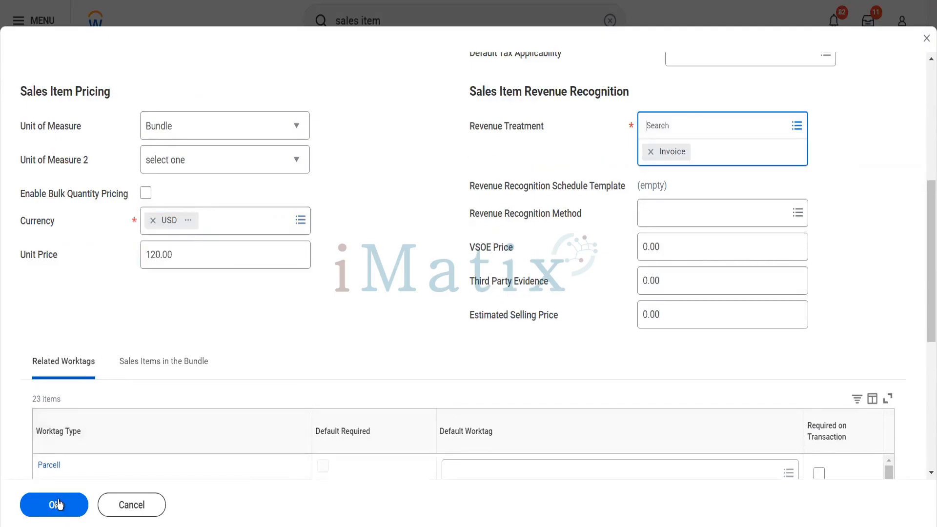
pyautogui.click(57, 505)
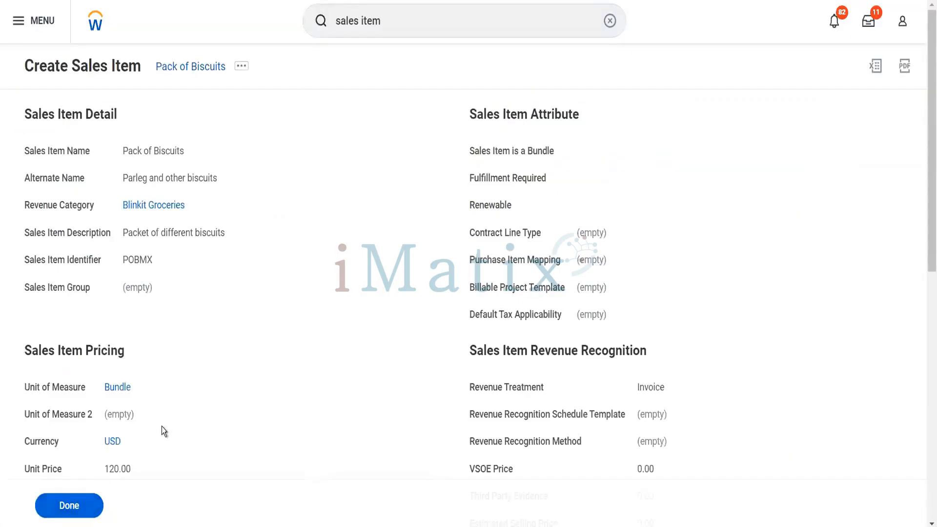
# Review the saved Pack of Biscuits details and its 23 related worktag types.
pyautogui.scroll(-8, 164, 432)
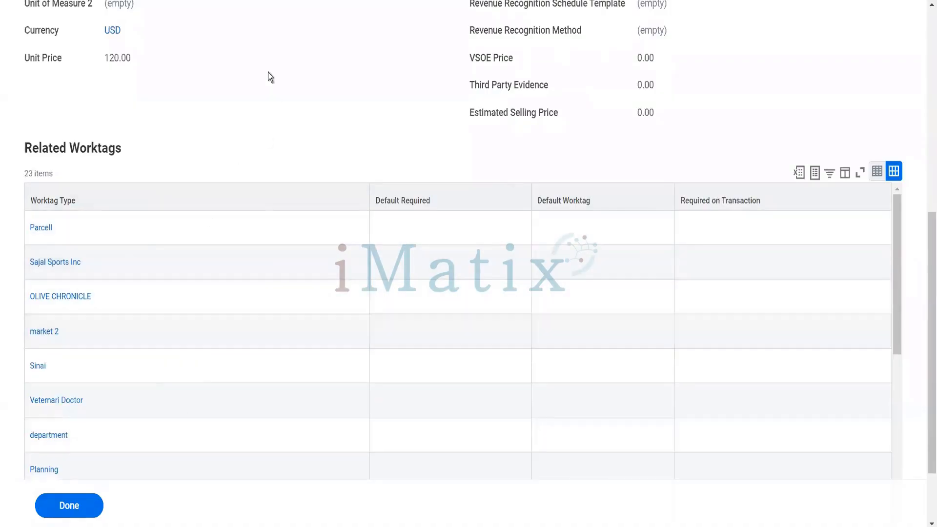
pyautogui.scroll(8, 268, 72)
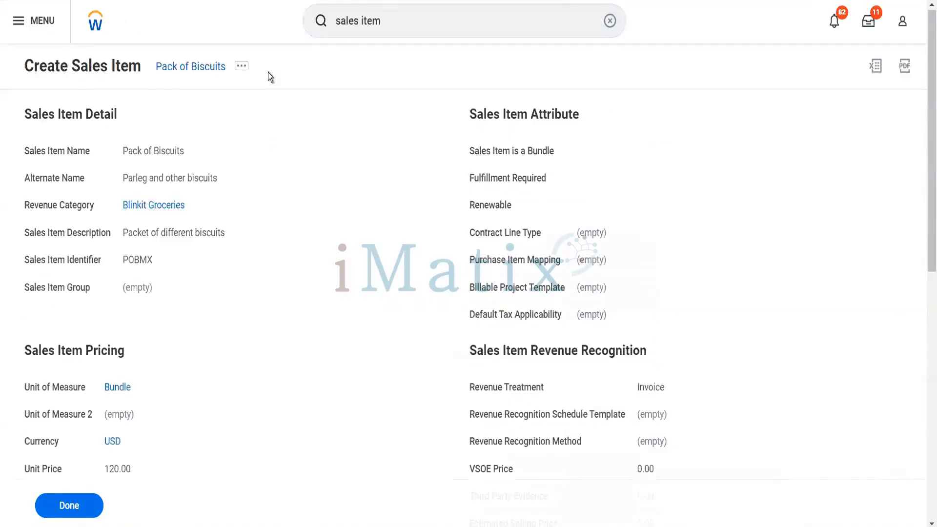
pyautogui.click(390, 25)
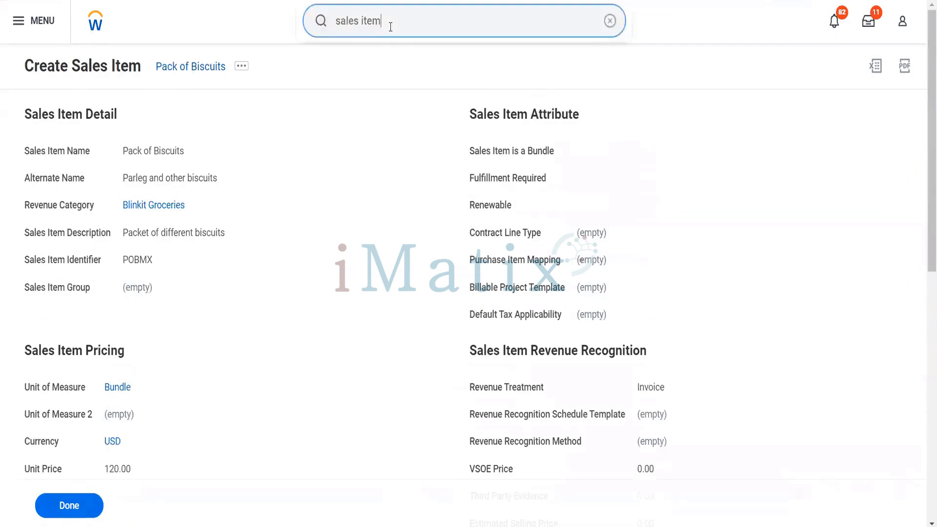
pyautogui.moveTo(391, 25); pyautogui.dragTo(322, 23)
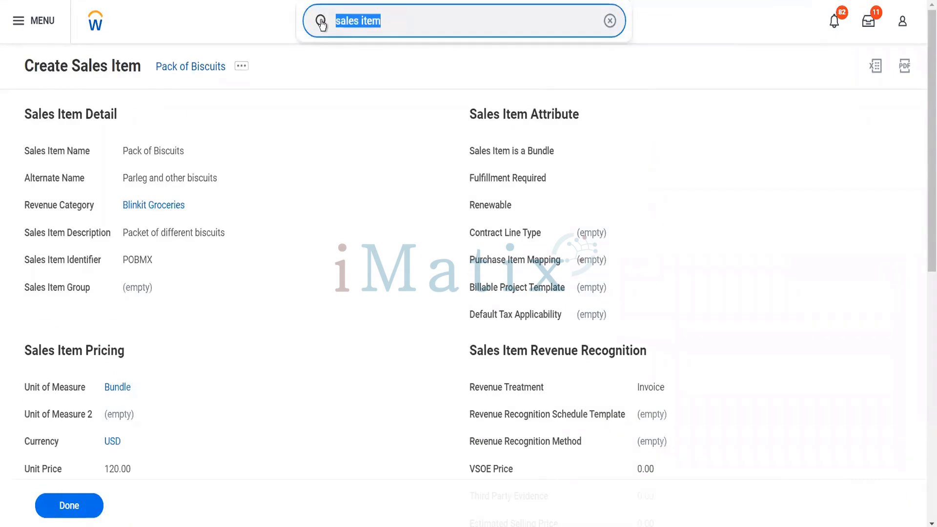
# Search 'mai rela work usage' and open the Maintain Related Worktag Usage report.
pyautogui.write('mai rela')
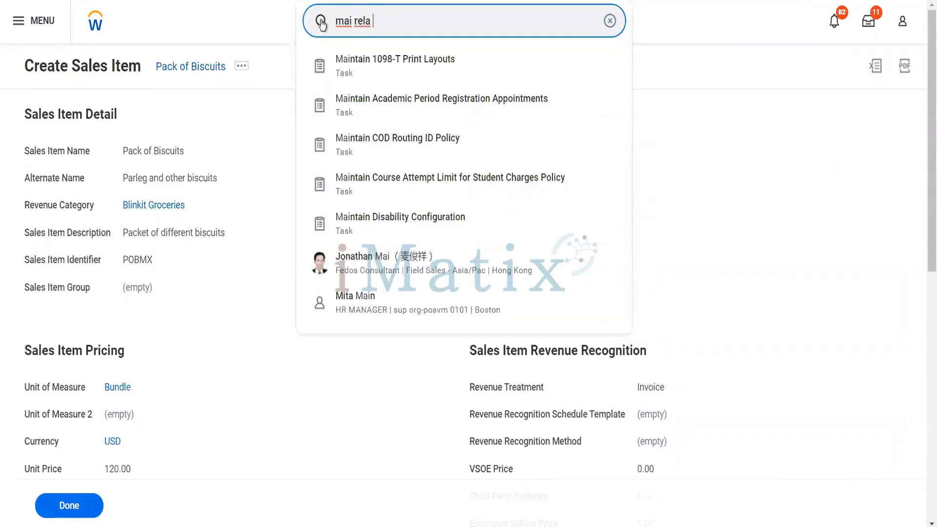
pyautogui.write(' work usa')
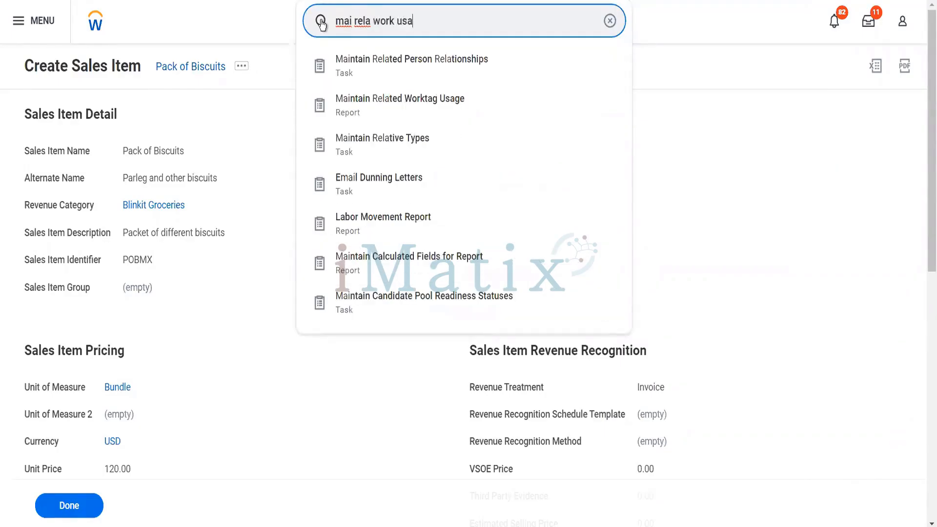
pyautogui.write('ge')
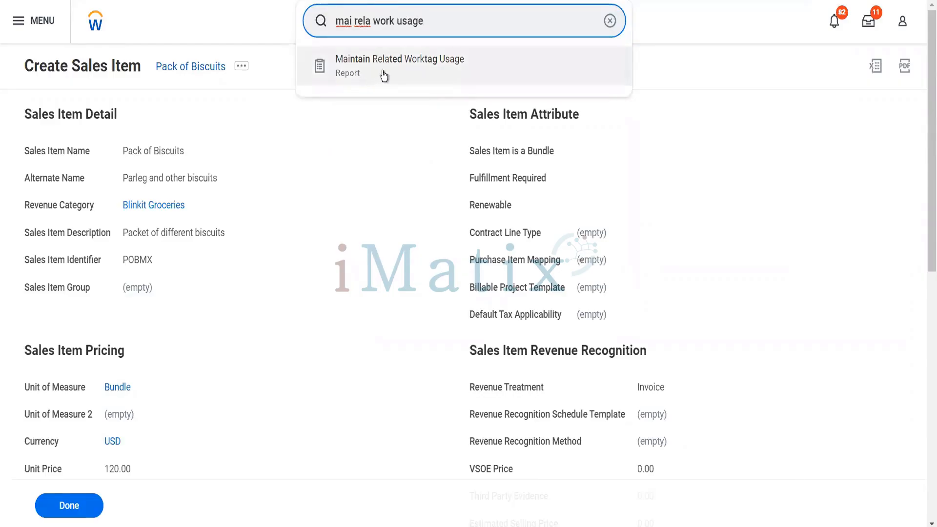
pyautogui.click(384, 75)
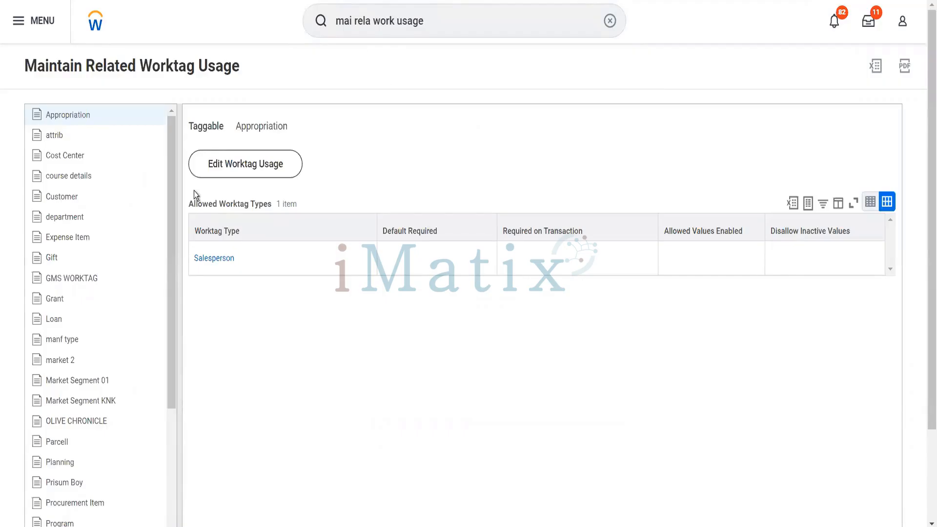
# Select Cost Center in the taggable list and open its Edit Related Worktag Usage form.
pyautogui.click(124, 192)
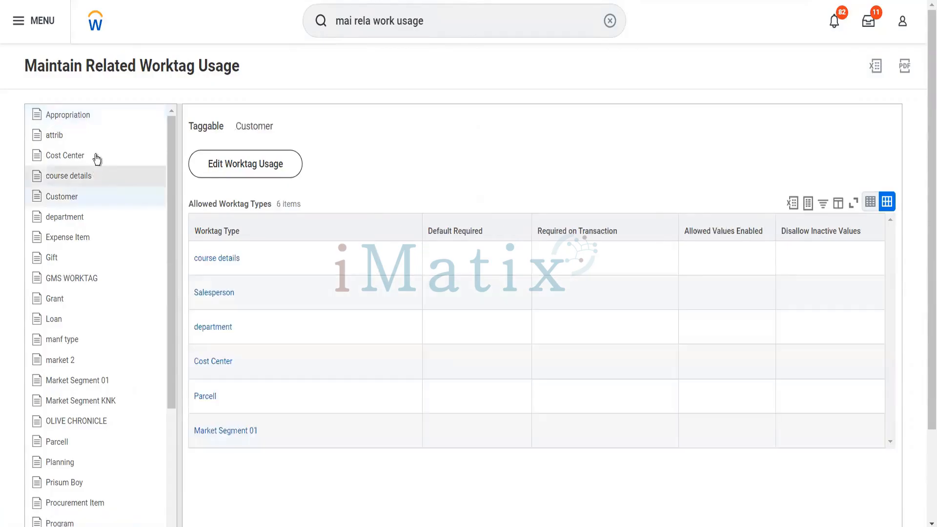
pyautogui.click(133, 156)
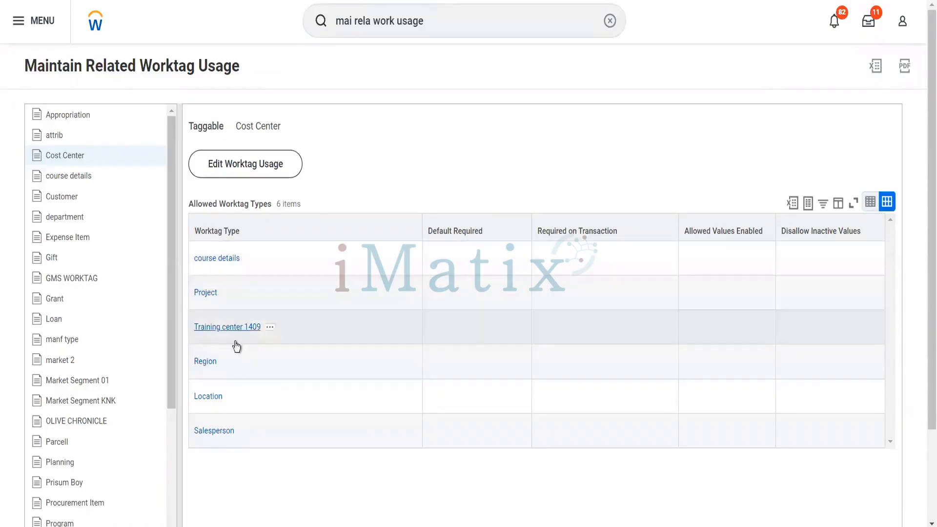
pyautogui.click(271, 178)
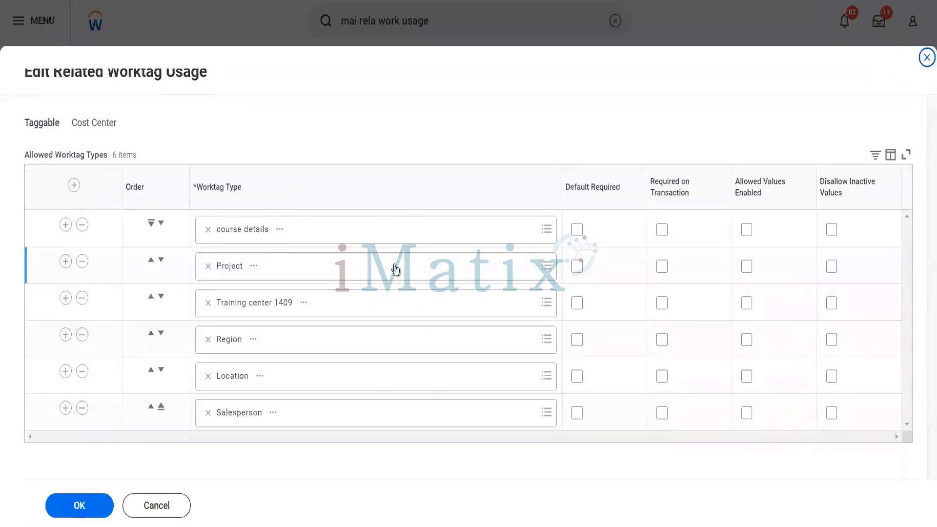
# Remove course details, Training center 1409 and Salesperson, then make Project Default Required.
pyautogui.click(82, 226)
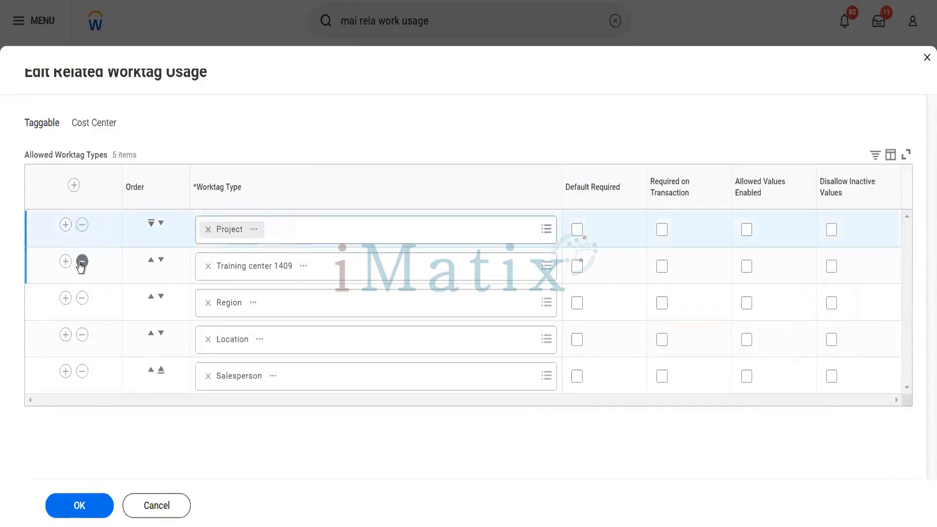
pyautogui.click(82, 262)
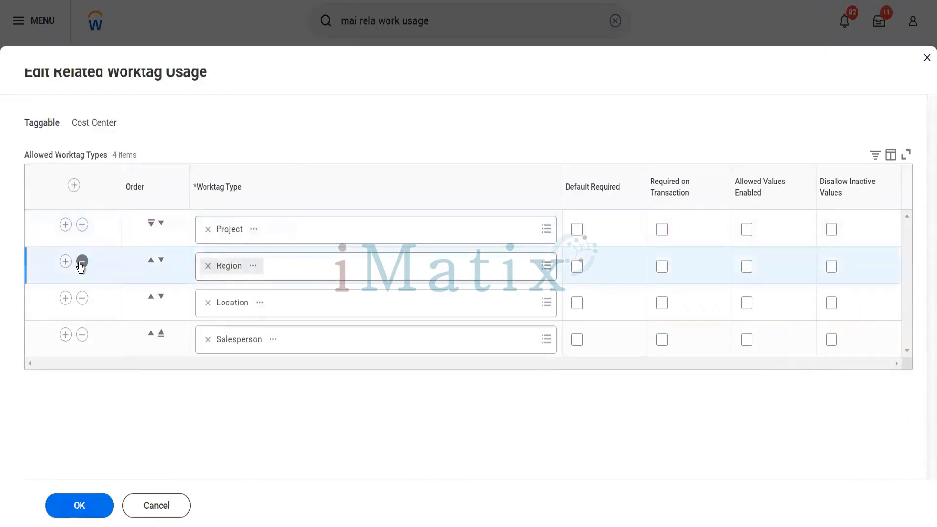
pyautogui.click(82, 336)
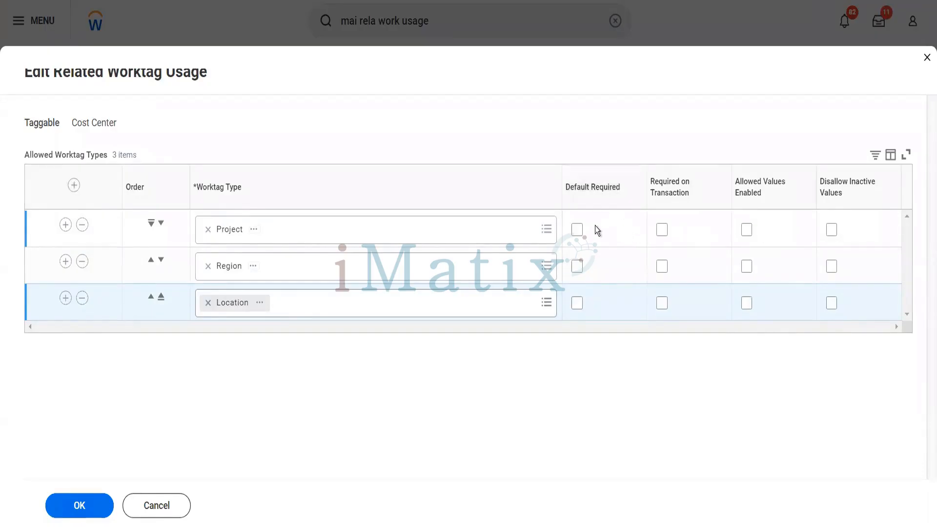
pyautogui.click(577, 230)
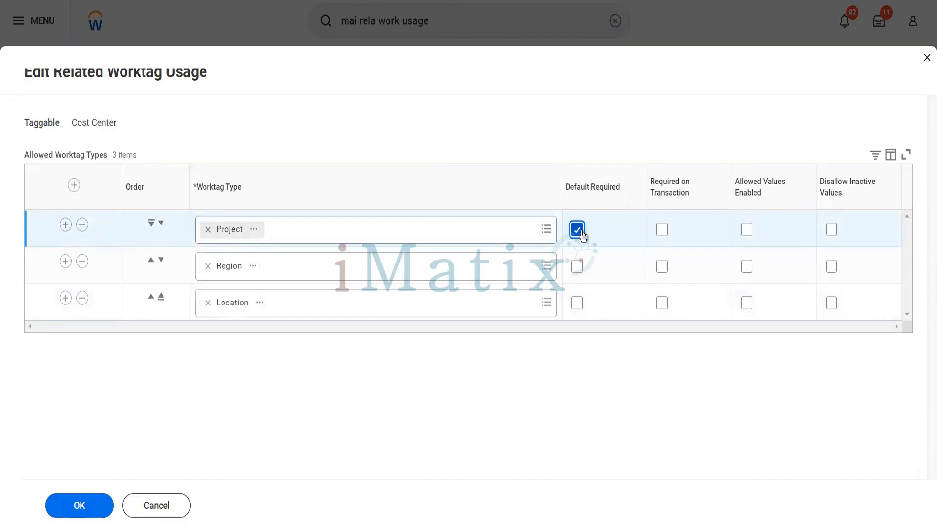
# Clear Project's Default Required box and tick Region's Default Required box instead.
pyautogui.click(581, 232)
pyautogui.click(577, 270)
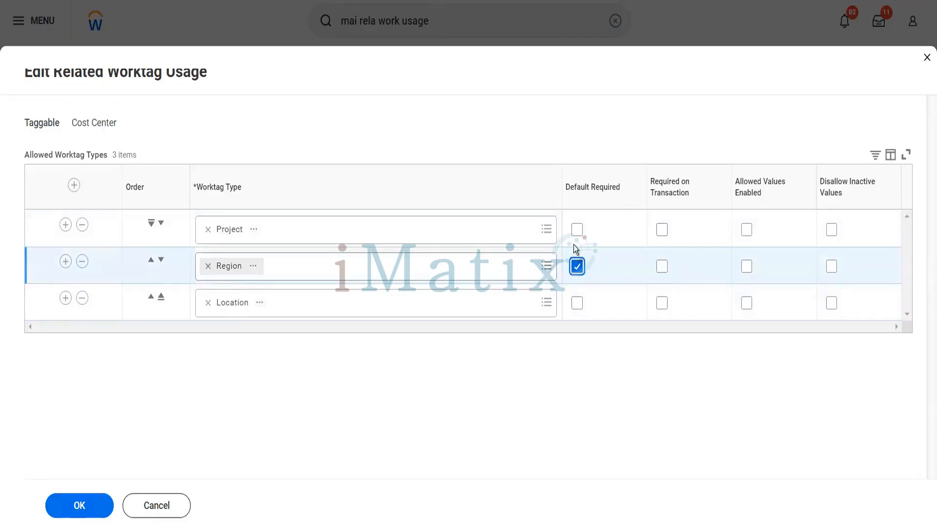
pyautogui.moveTo(578, 236)
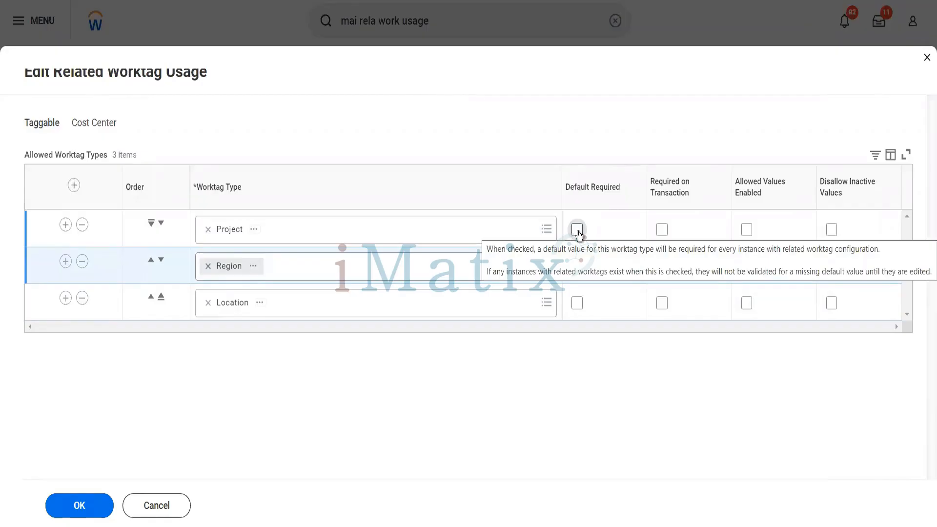
# Give Project Required on Transaction, Allowed Values Enabled and Disallow Inactive Values, then save.
pyautogui.click(577, 266)
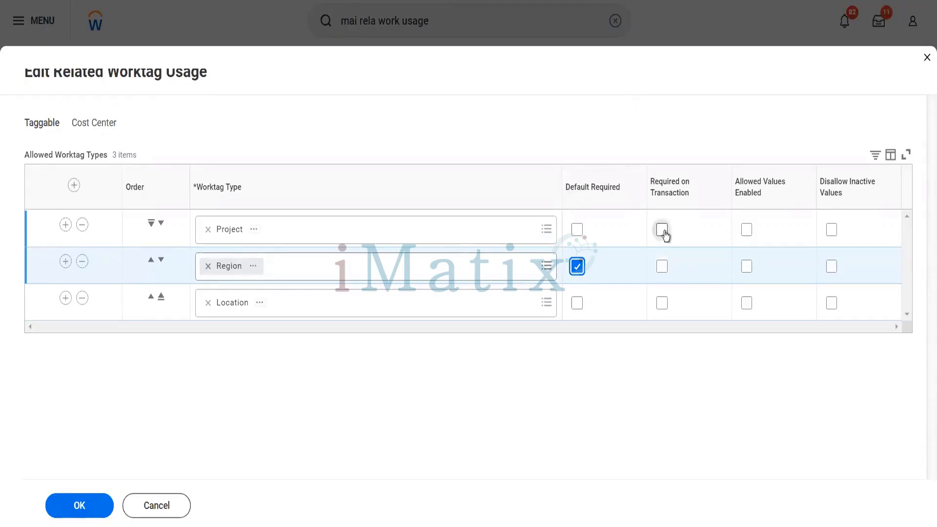
pyautogui.click(664, 230)
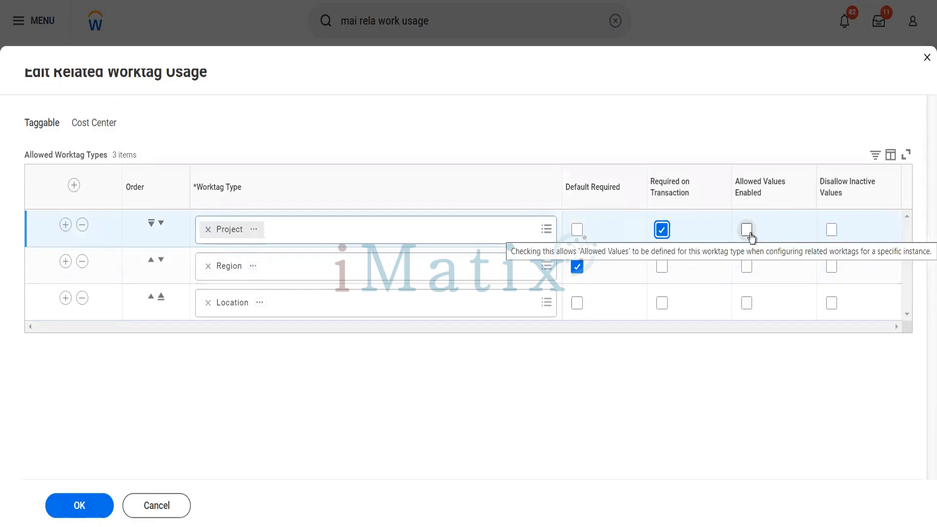
pyautogui.click(747, 230)
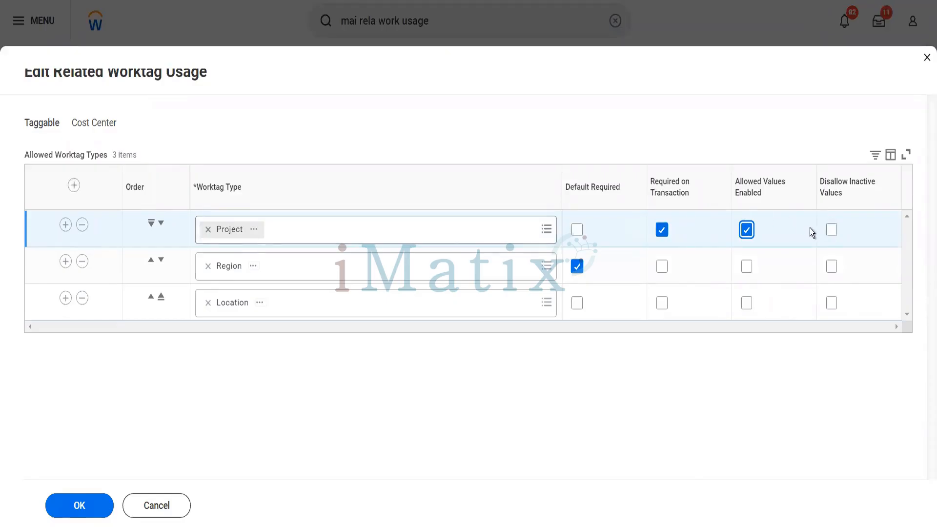
pyautogui.moveTo(834, 236)
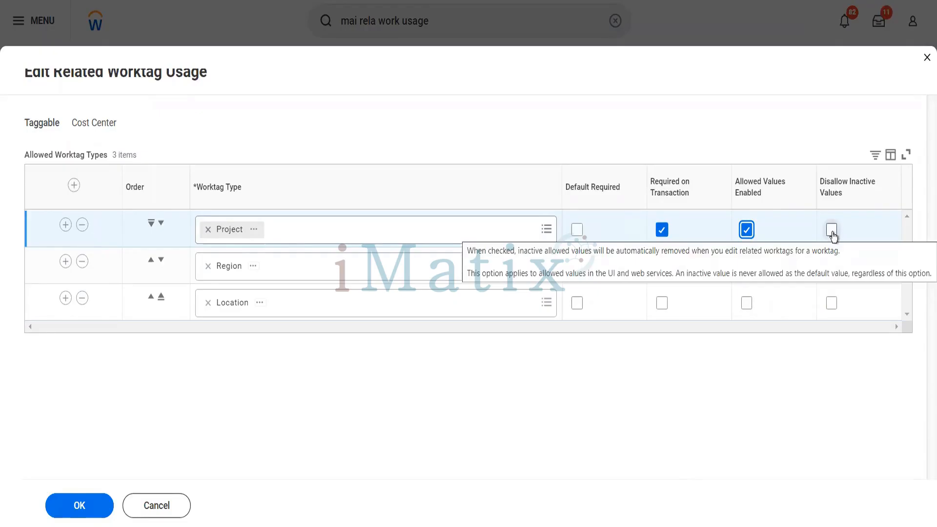
pyautogui.click(832, 231)
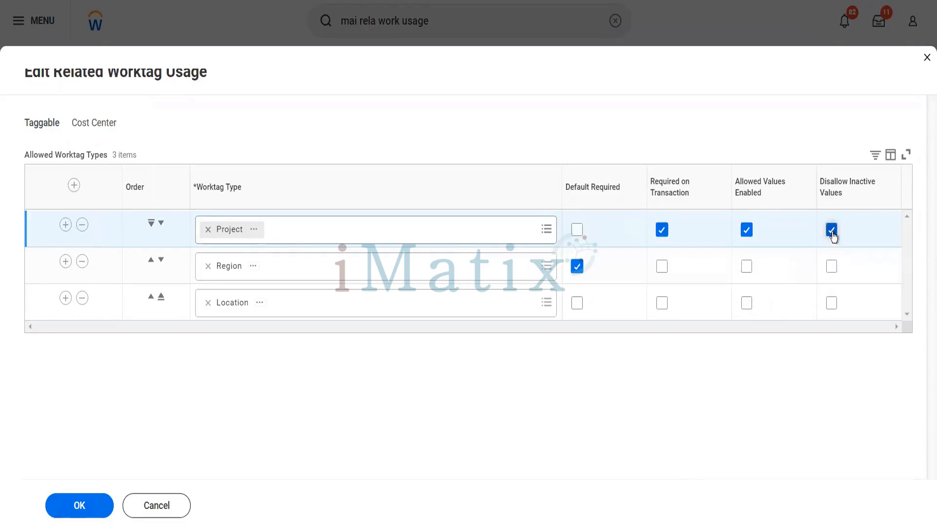
pyautogui.click(104, 501)
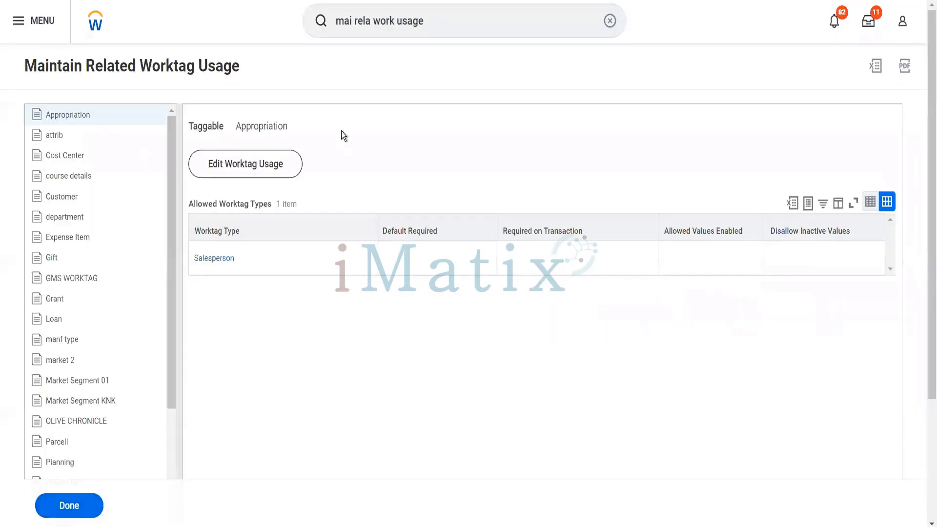
# Launch the Create Cost Center task with Blinkit Reorg (01/01/1900) as the reorganization.
pyautogui.moveTo(442, 19); pyautogui.dragTo(327, 20)
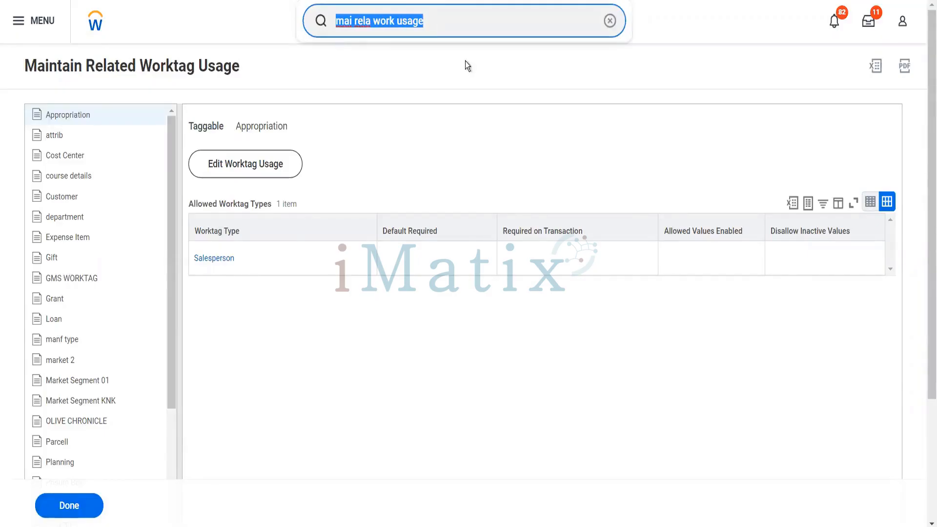
pyautogui.write('cr')
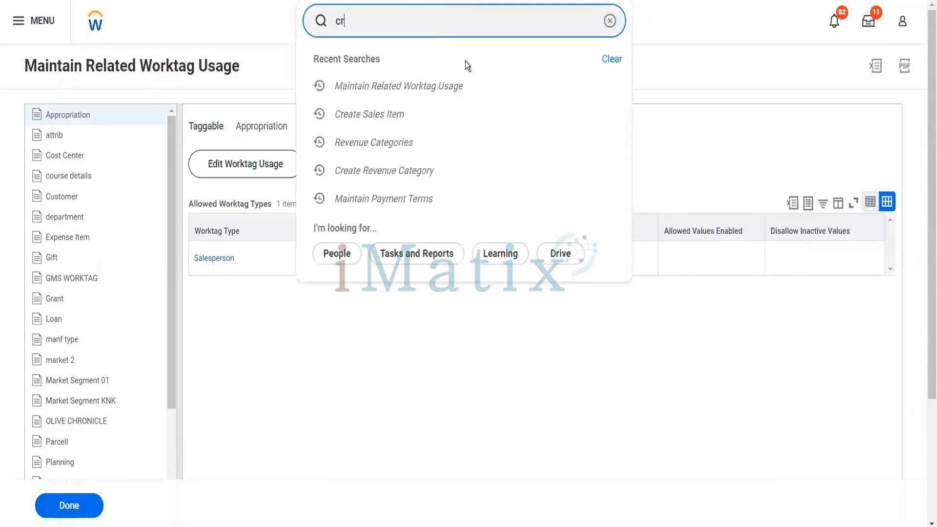
pyautogui.write(' cos')
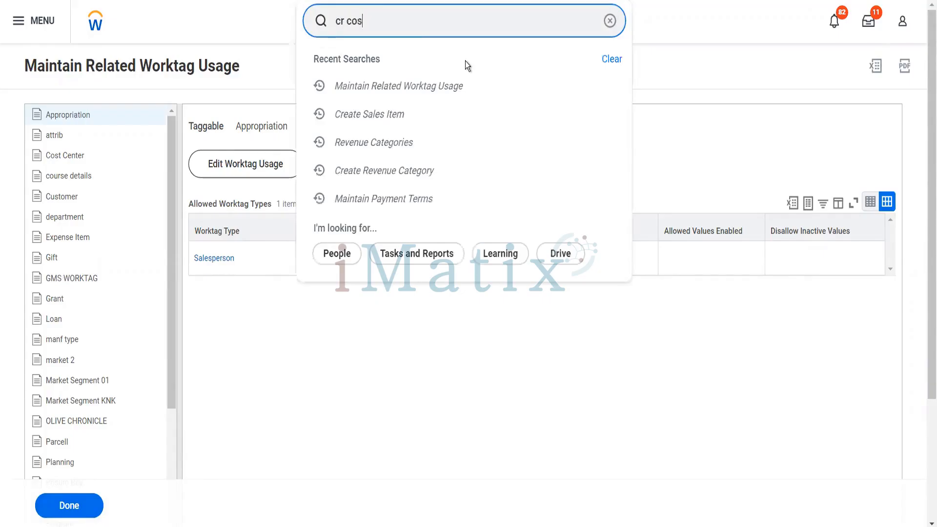
pyautogui.write('t center')
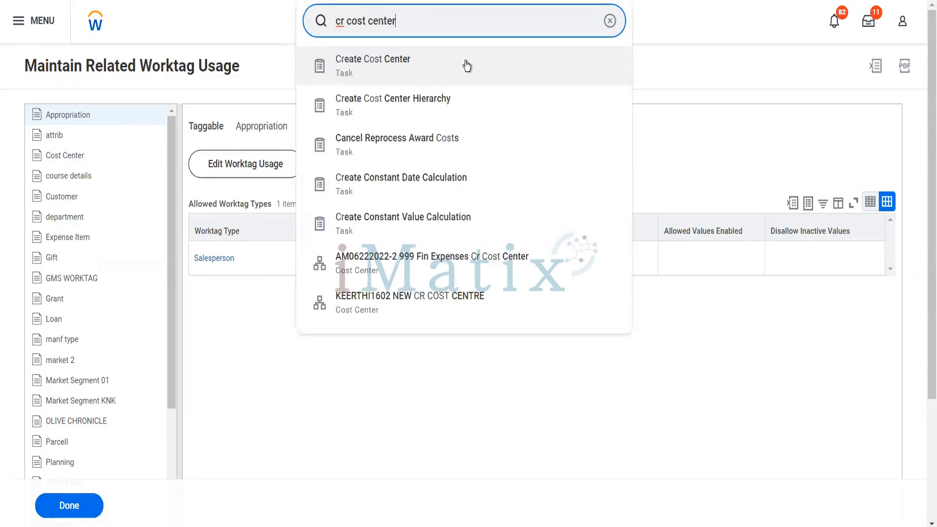
pyautogui.click(389, 71)
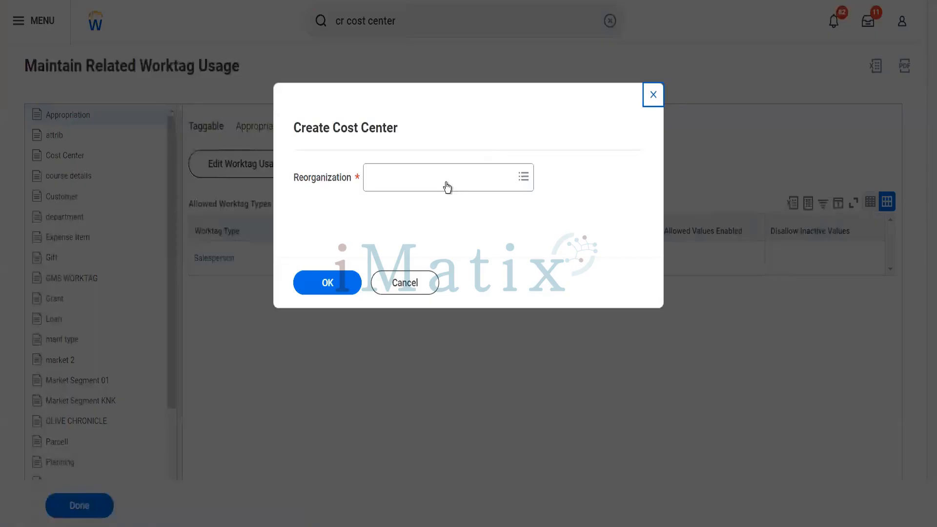
pyautogui.click(447, 187)
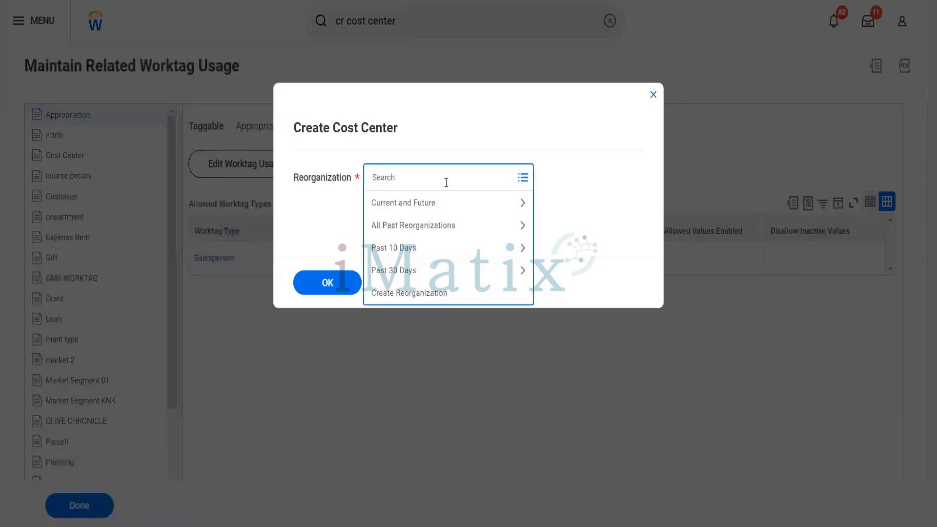
pyautogui.write('blinkit')
pyautogui.press('Return')
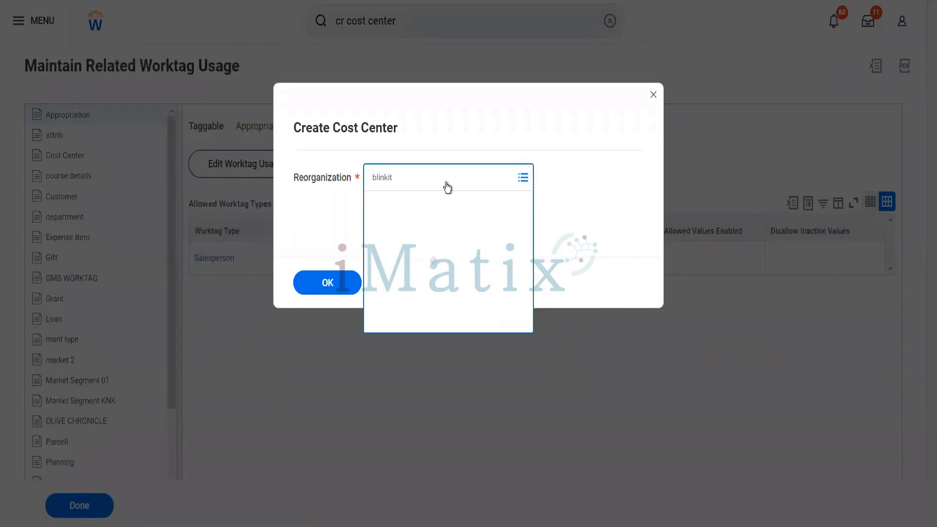
pyautogui.click(340, 281)
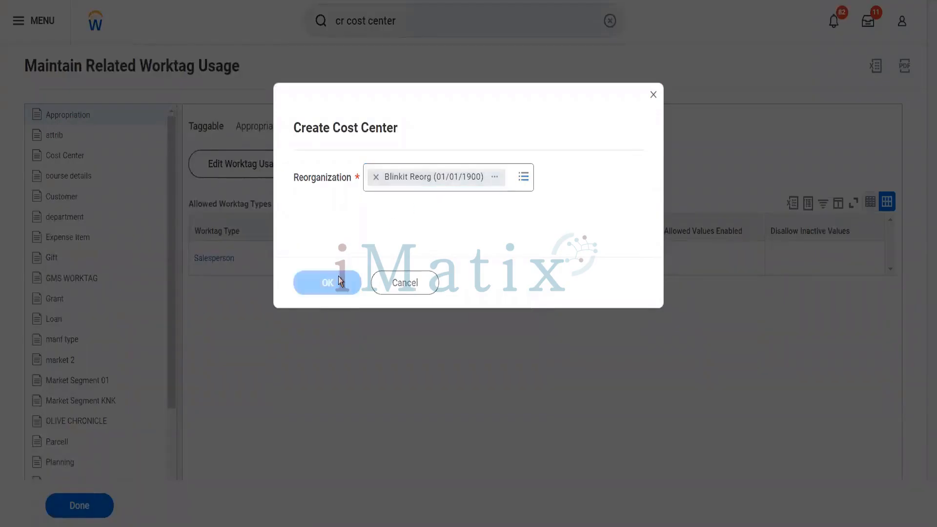
# Name the cost center Test2500 and tick Include Code in Name.
pyautogui.scroll(-4, 340, 281)
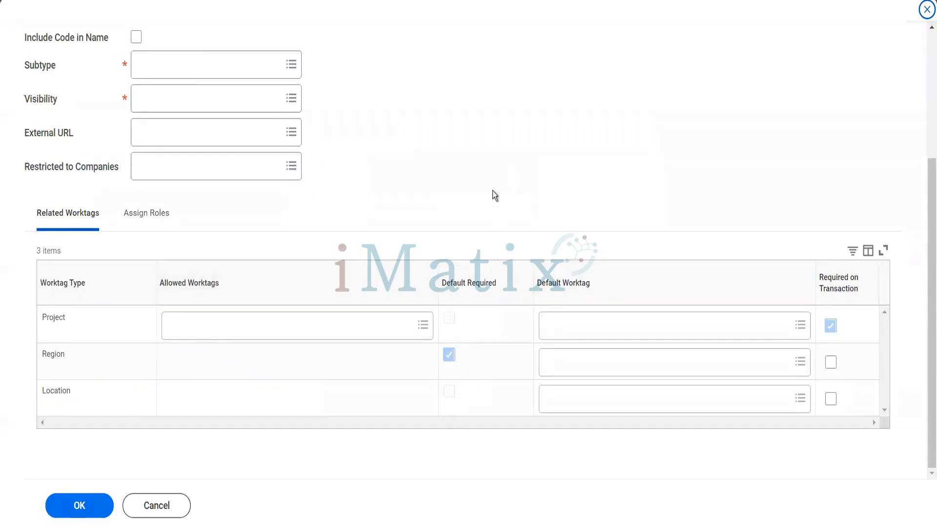
pyautogui.scroll(4, 492, 193)
pyautogui.click(265, 153)
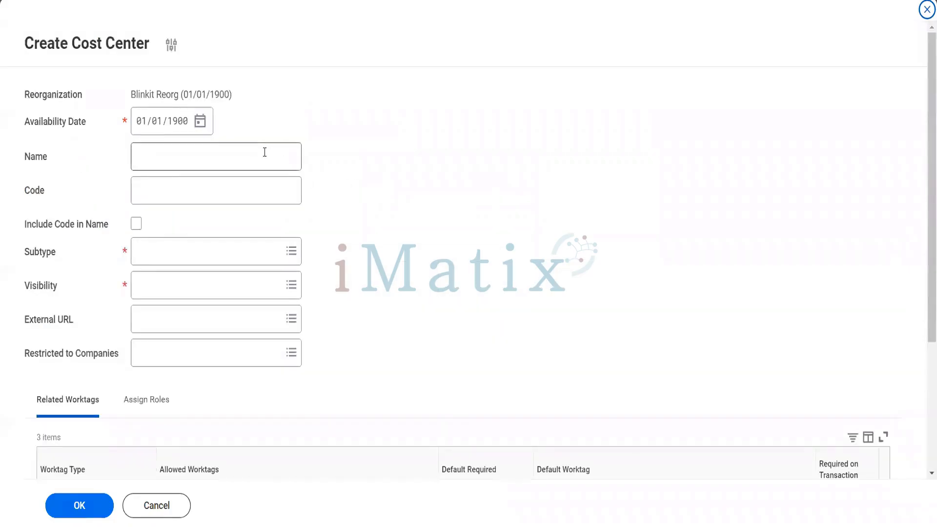
pyautogui.write('Tst')
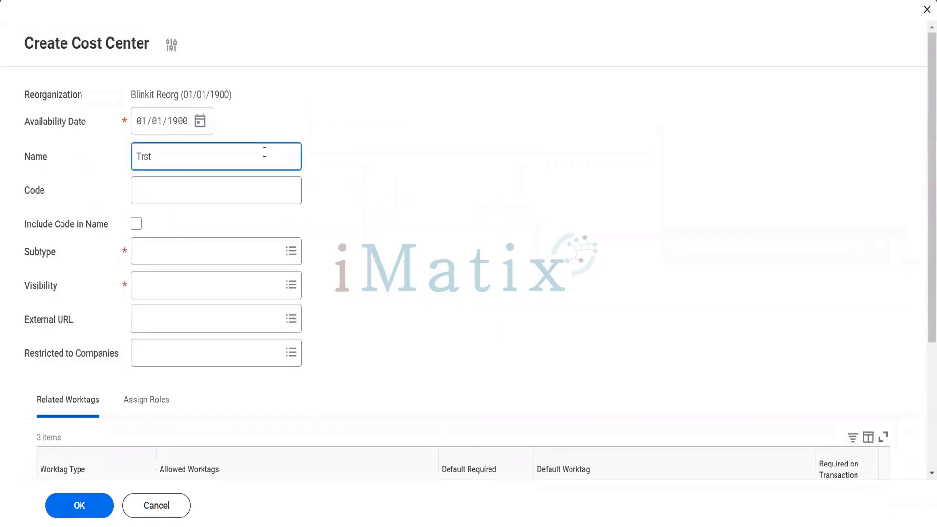
pyautogui.press('BackSpace')
pyautogui.press('BackSpace')
pyautogui.write('est2500')
pyautogui.press('Tab')
pyautogui.press('Tab')
pyautogui.press('space')
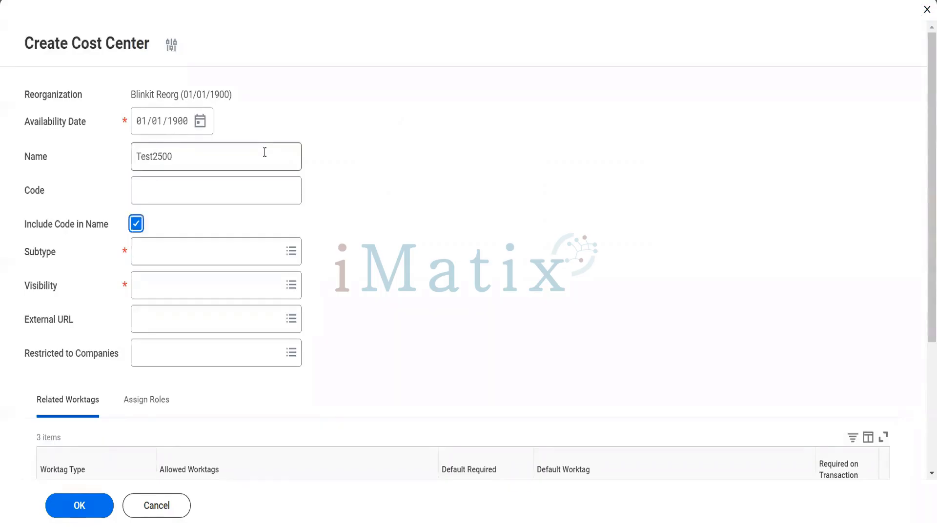
# Enter code 2514 and set the subtype to Cost Center.
pyautogui.hotkey('shift', 'Tab')
pyautogui.write('2514')
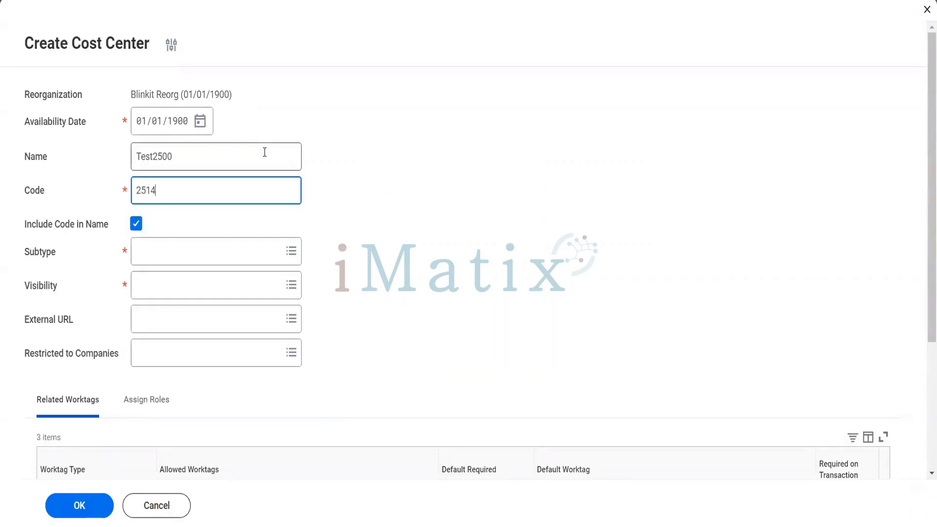
pyautogui.press('Tab')
pyautogui.press('Tab')
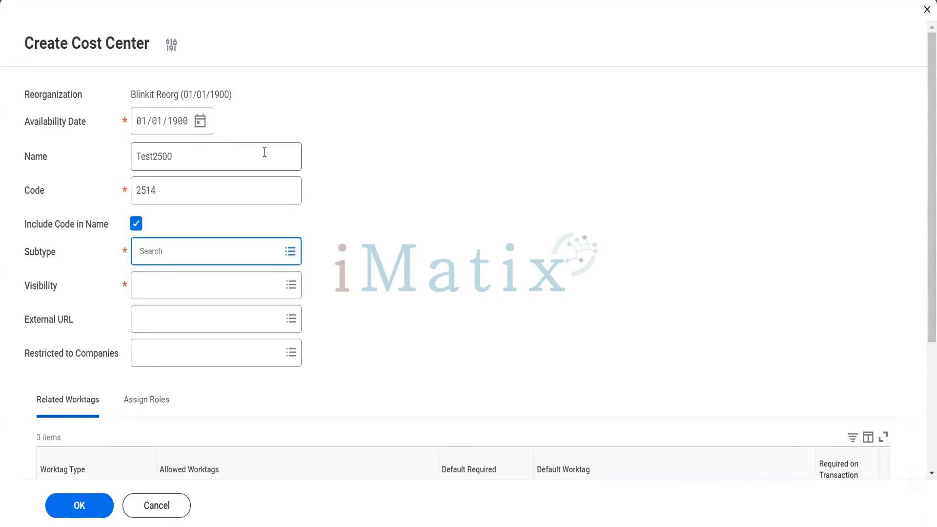
pyautogui.write('cost')
pyautogui.press('Return')
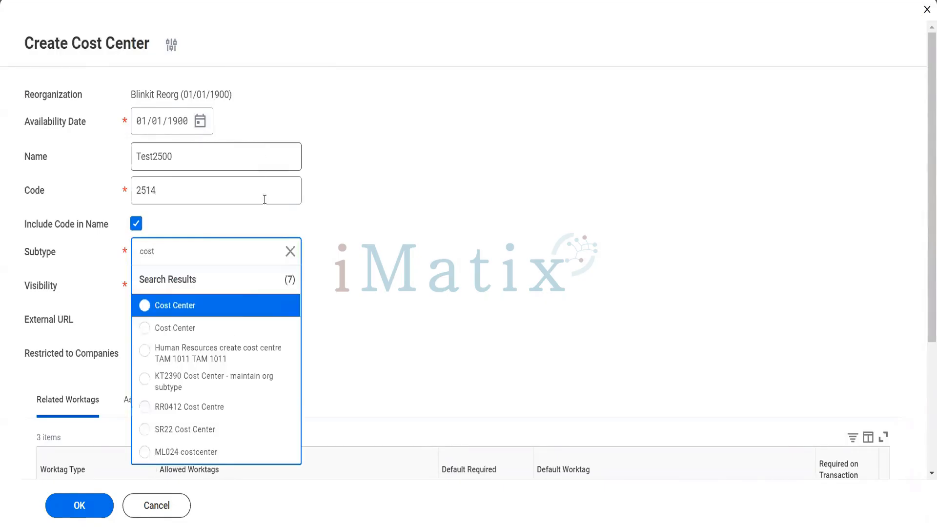
pyautogui.click(224, 307)
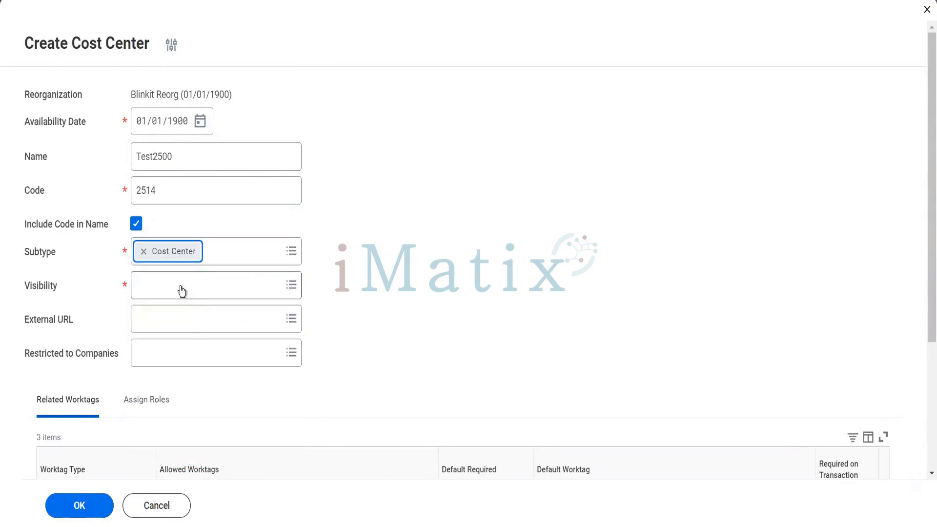
pyautogui.click(180, 285)
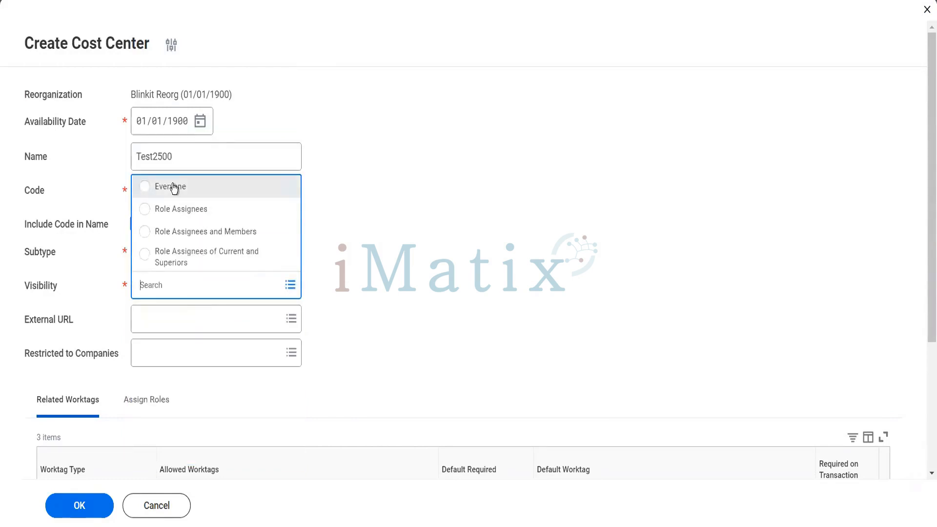
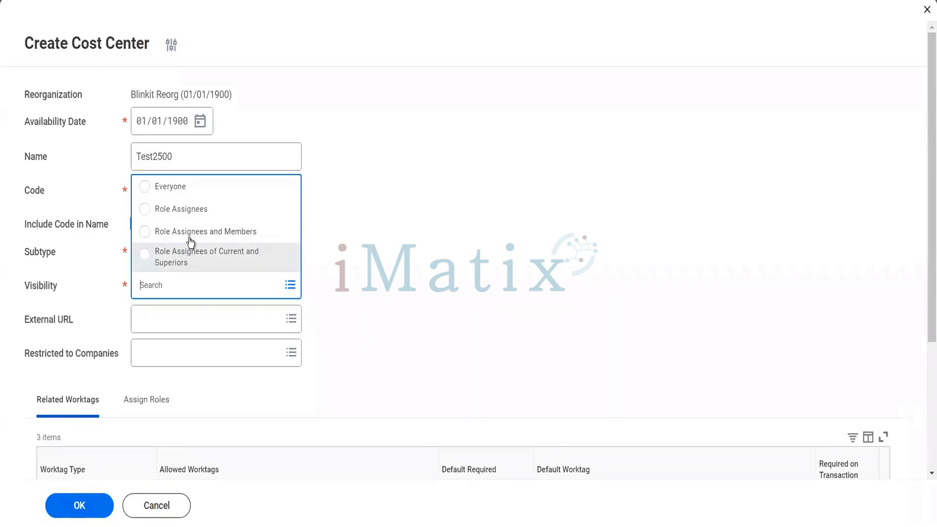
# Set Visibility to Everyone on the Test2500 cost center form.
pyautogui.click(187, 194)
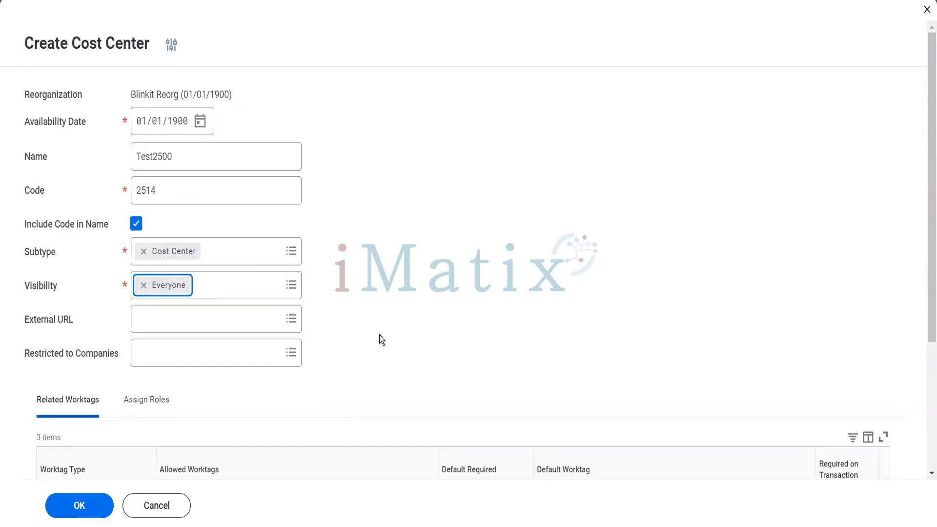
pyautogui.scroll(-3, 379, 337)
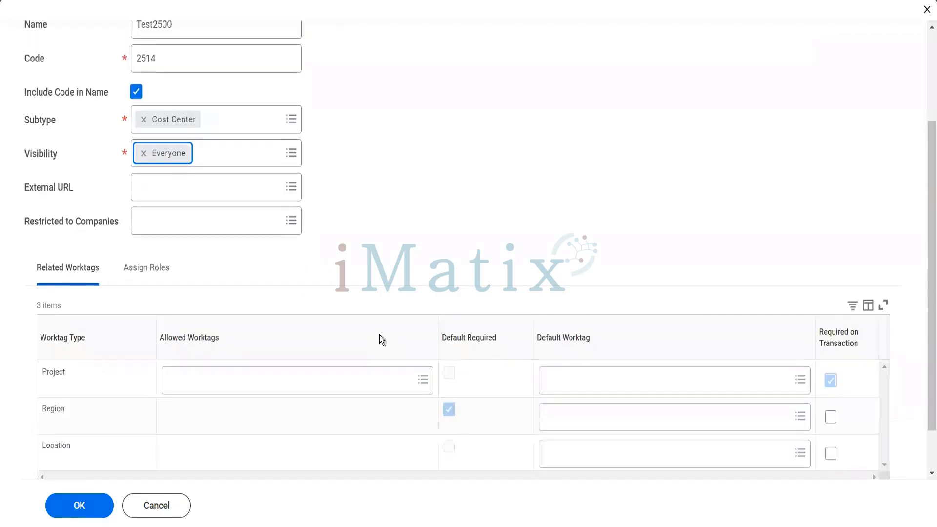
# Submit the cost center, then inspect and dismiss the error it raises.
pyautogui.click(86, 499)
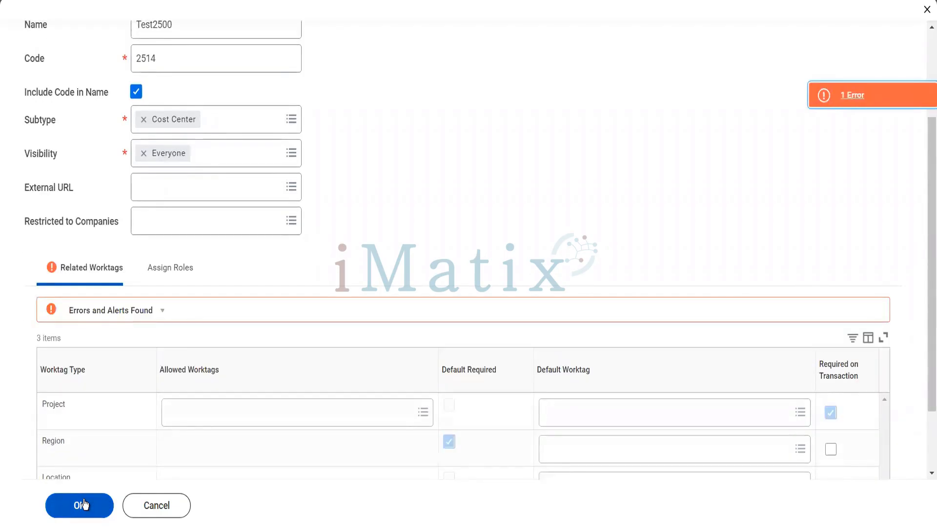
pyautogui.click(835, 108)
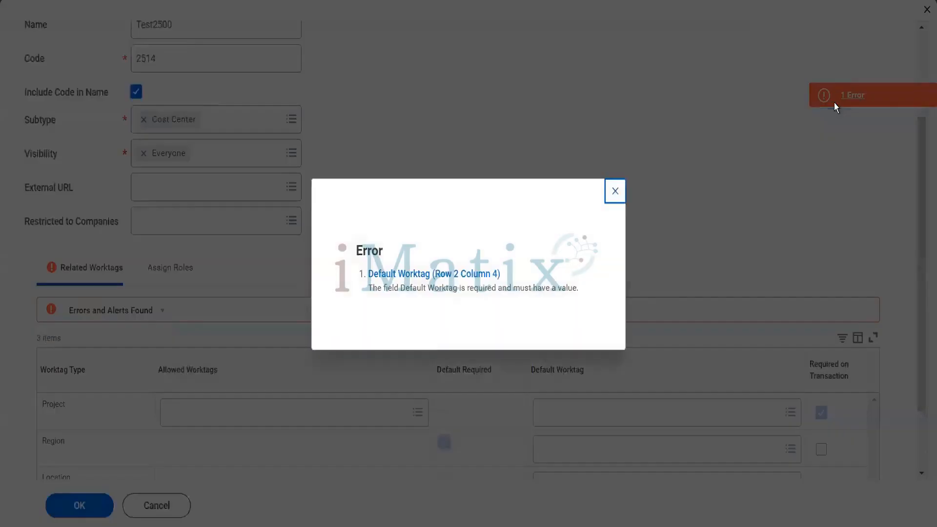
pyautogui.click(615, 189)
# Set EMEA as the Region row's default worktag and resubmit the cost center.
pyautogui.click(580, 454)
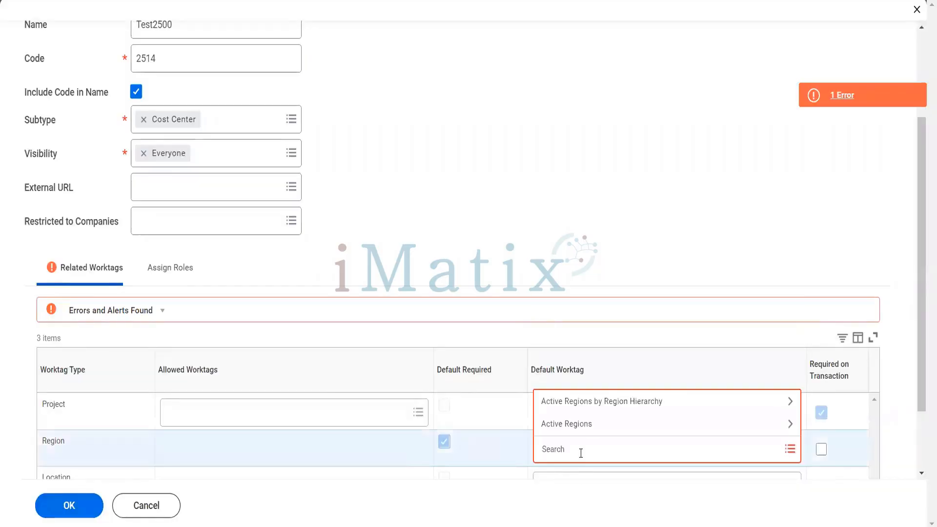
pyautogui.write('emea')
pyautogui.press('Return')
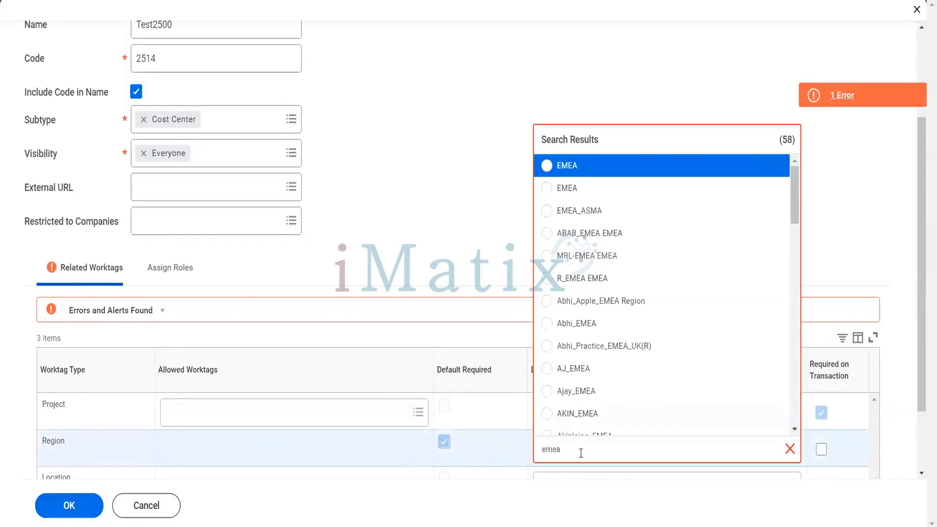
pyautogui.click(579, 176)
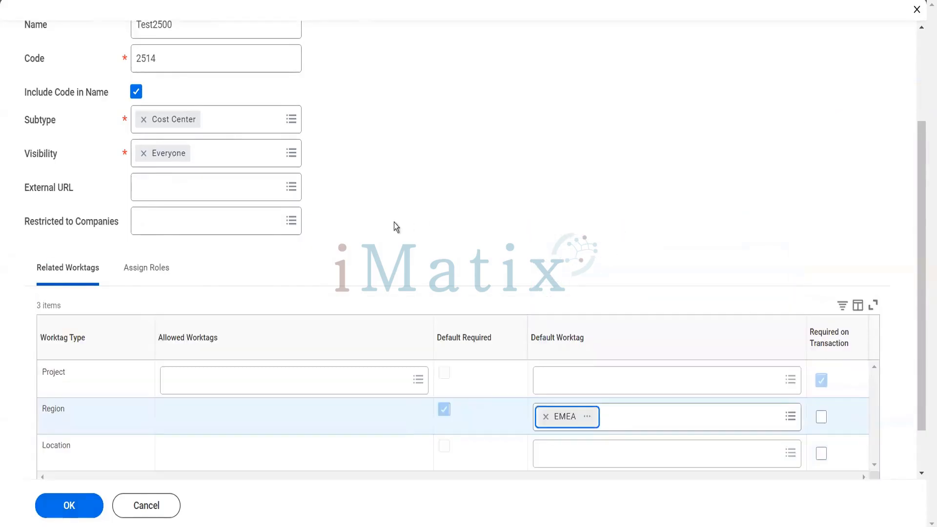
pyautogui.click(93, 504)
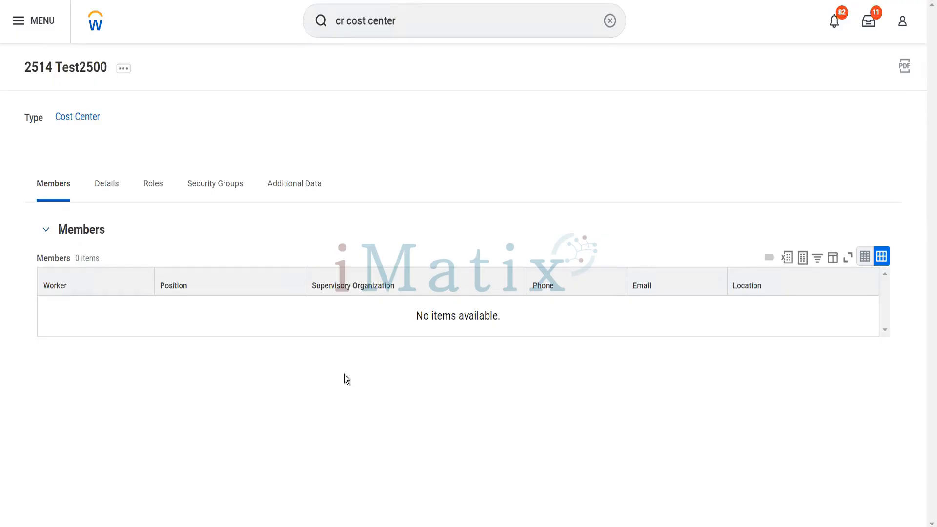
# Search 'mai work usage' and open the Maintain Worktag Usage report.
pyautogui.click(432, 18)
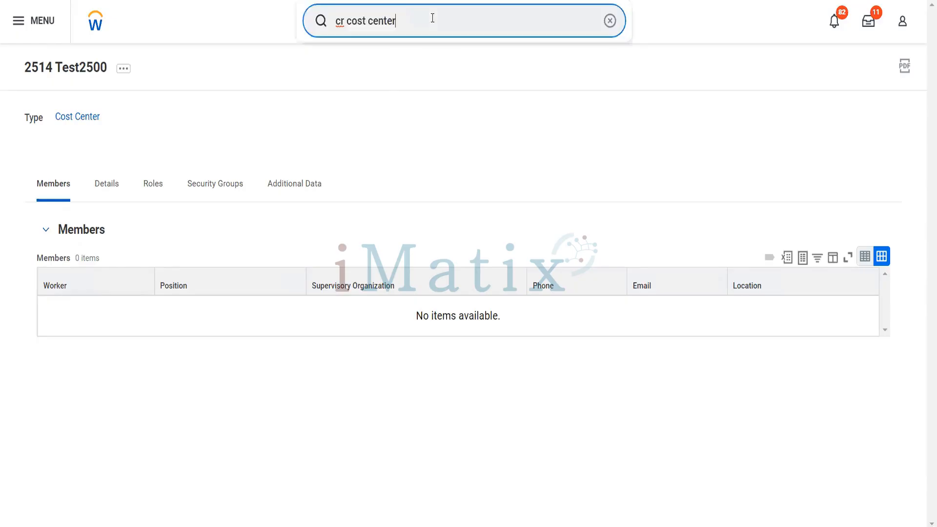
pyautogui.moveTo(432, 18); pyautogui.dragTo(326, 26)
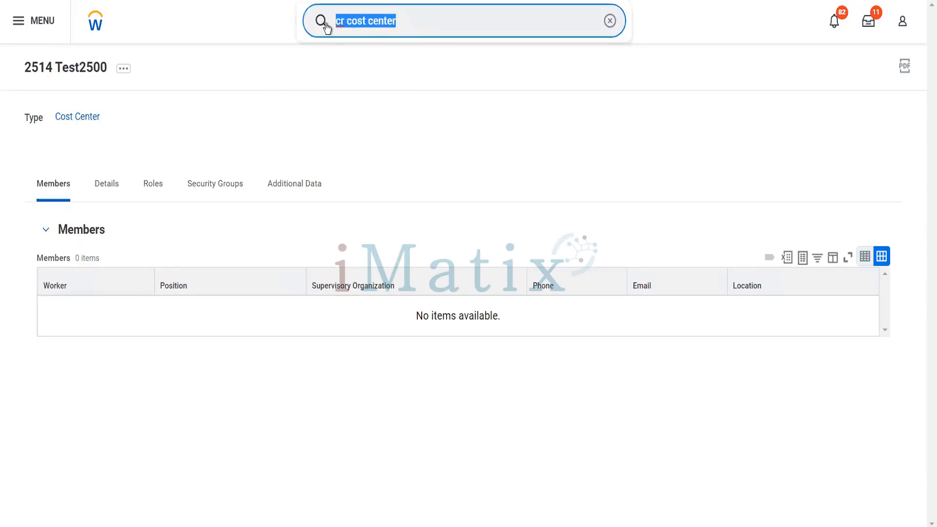
pyautogui.write('mai')
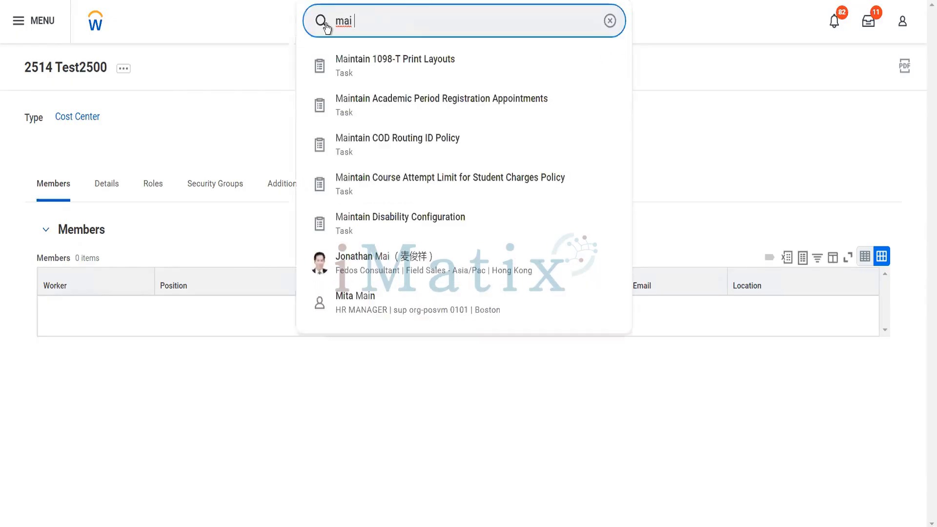
pyautogui.write(' work usage')
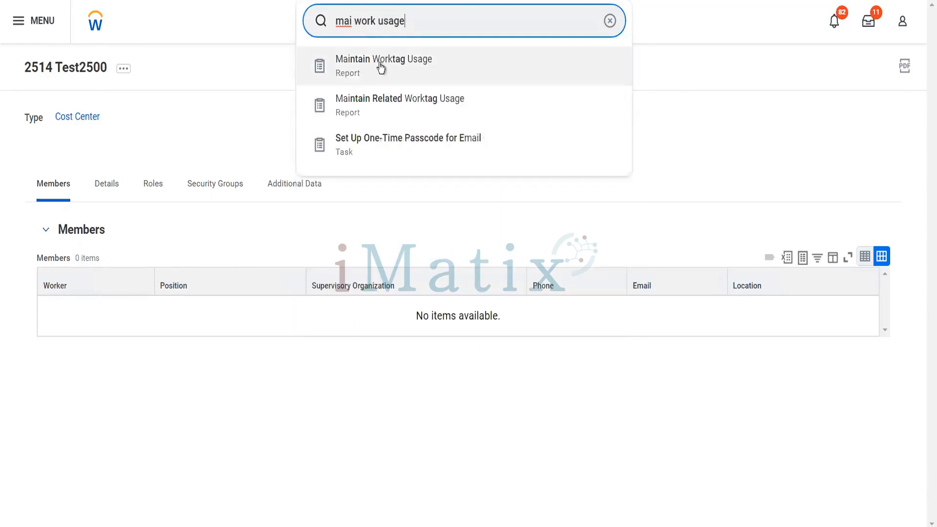
pyautogui.click(380, 69)
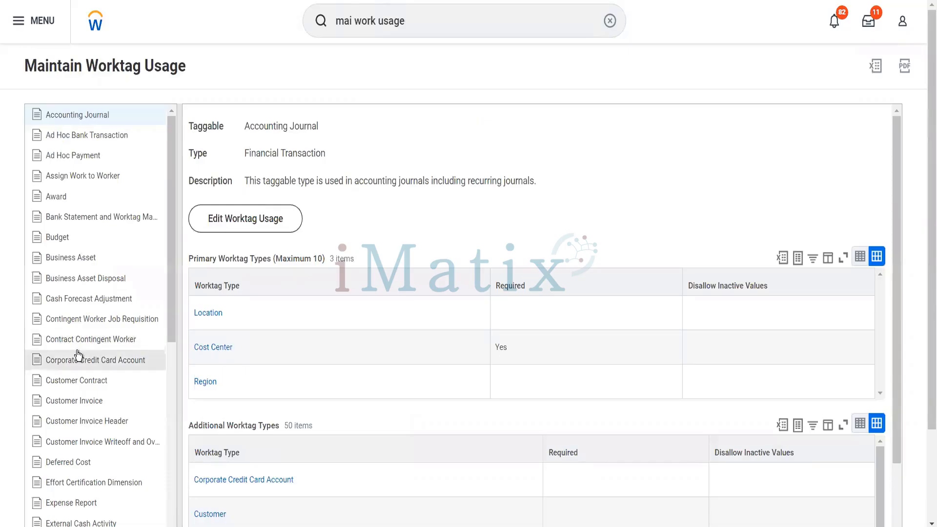
# Show Customer Invoice's worktags: Cost Center as primary plus four additional types.
pyautogui.click(76, 404)
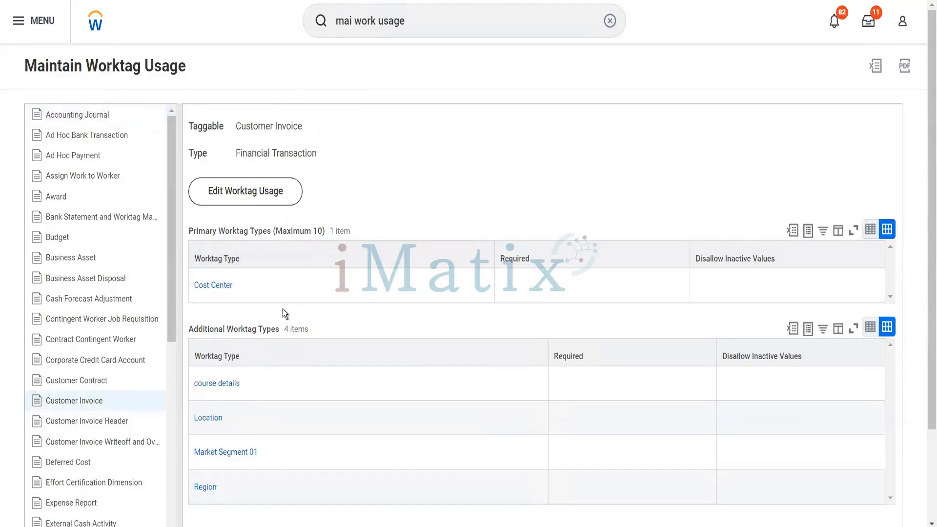
pyautogui.scroll(-2, 282, 309)
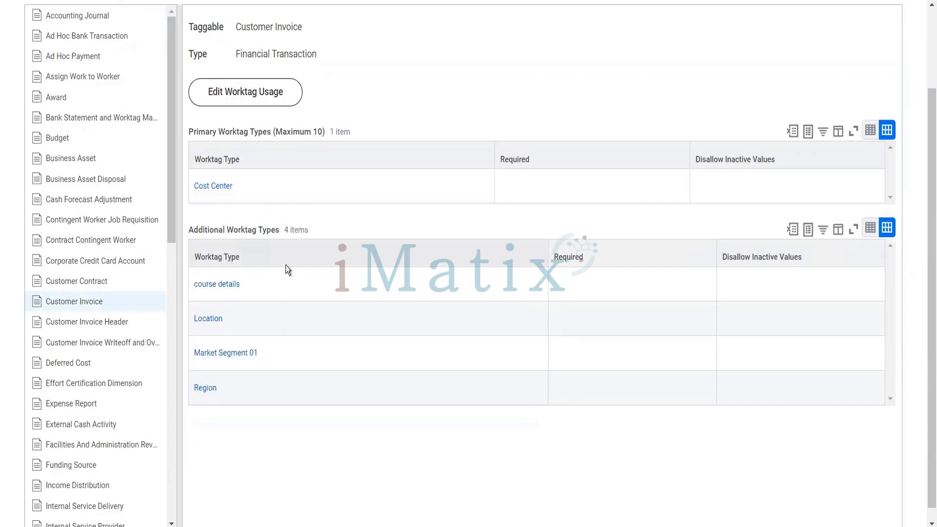
pyautogui.scroll(2, 287, 270)
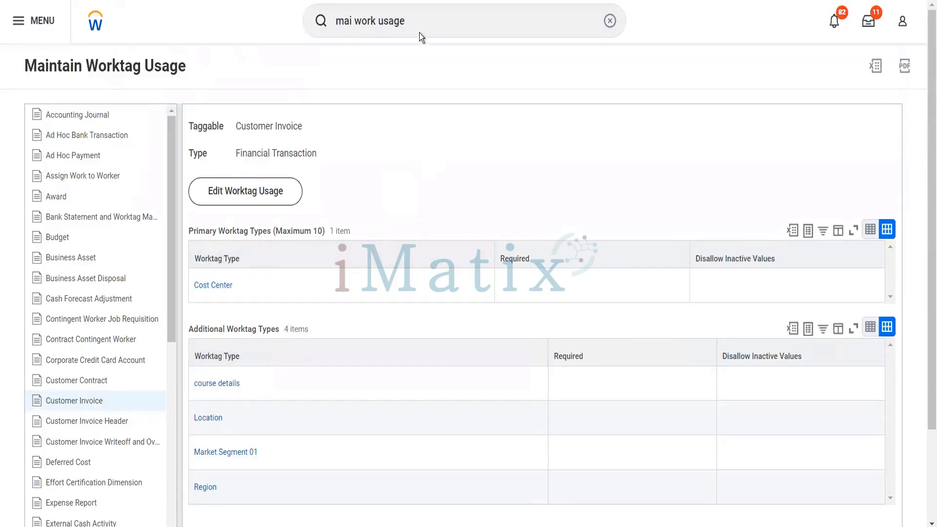
pyautogui.moveTo(420, 30); pyautogui.dragTo(295, 21)
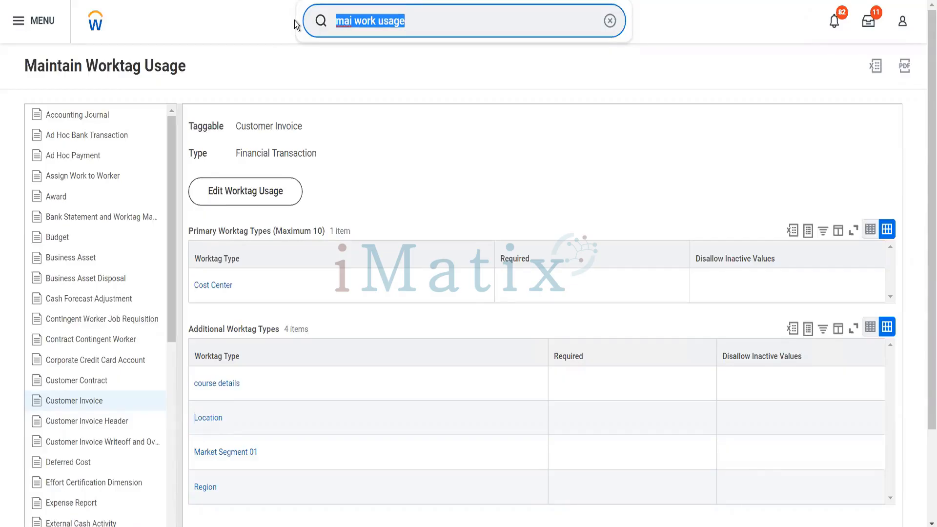
# Search 'BP: customer invoice' and open Customer Invoice Event (Default Definition).
pyautogui.write('BP: cut')
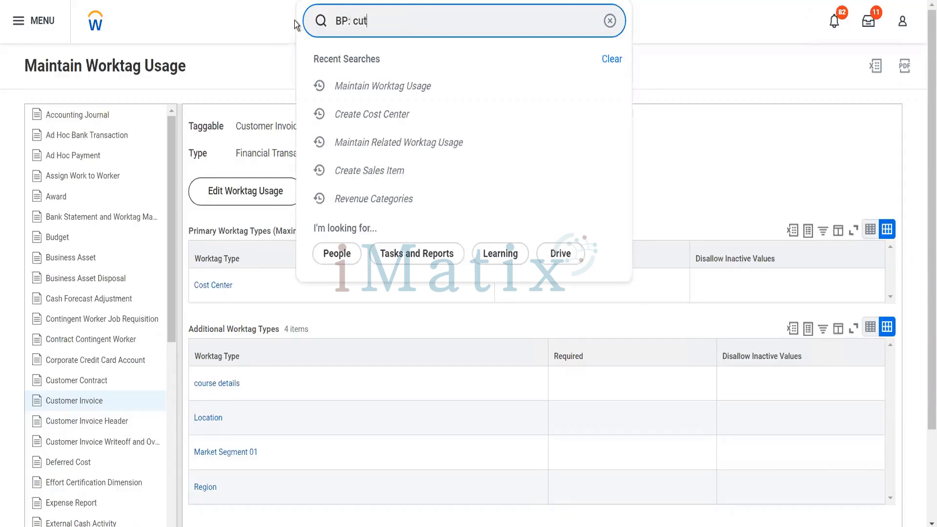
pyautogui.press('BackSpace')
pyautogui.write('stomer ')
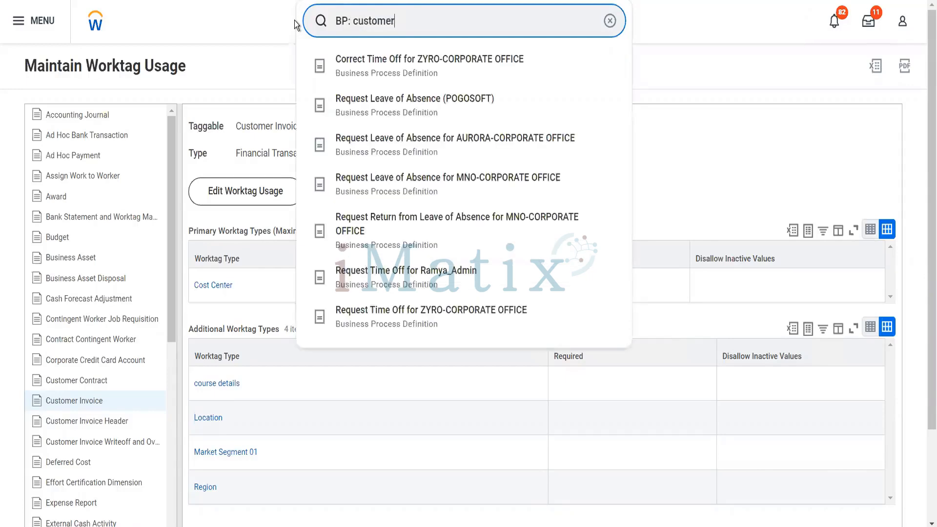
pyautogui.write('invoice')
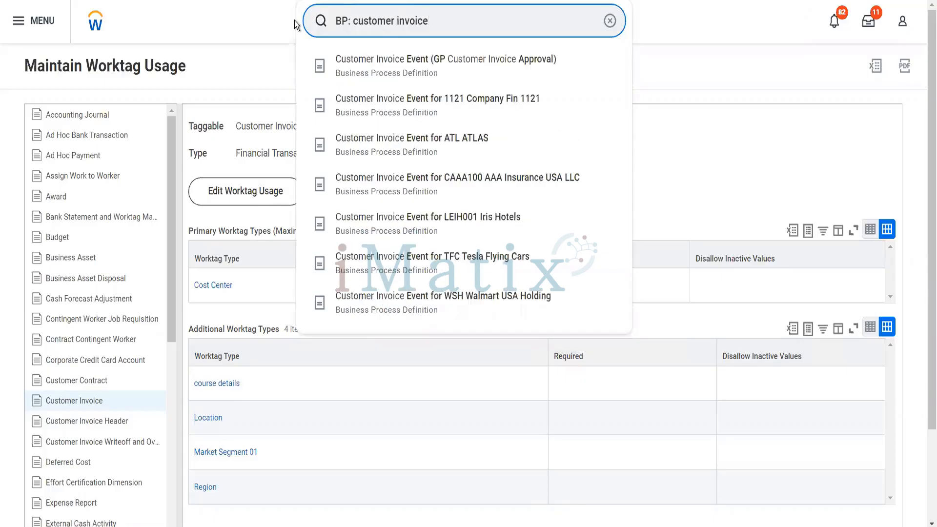
pyautogui.click(294, 21)
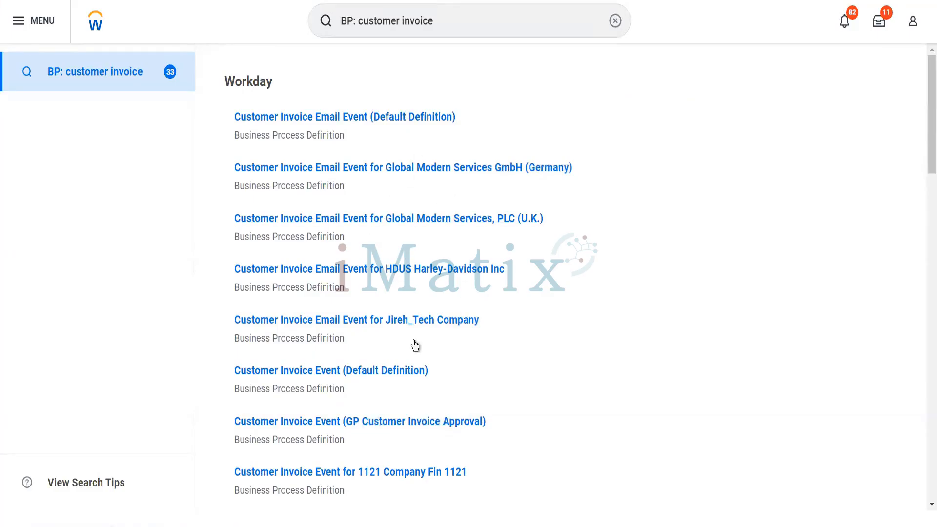
pyautogui.click(394, 374)
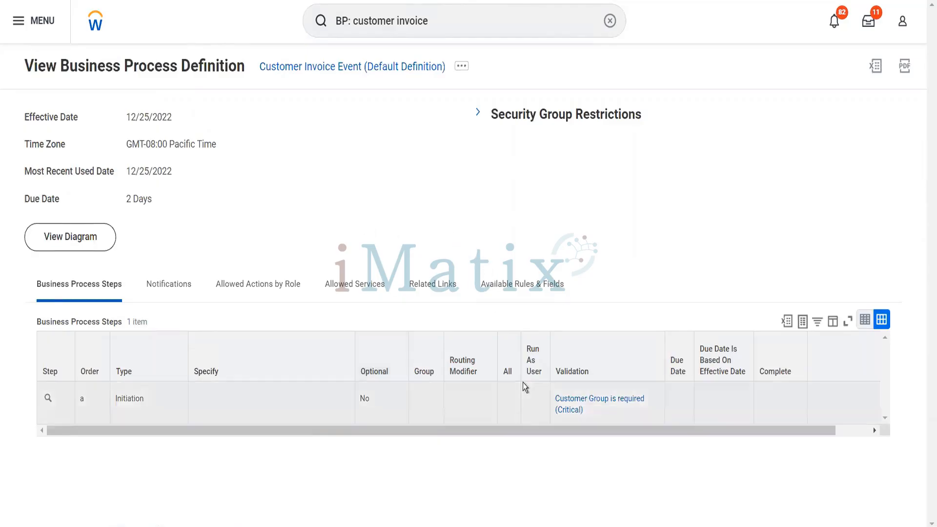
# Expand Security Group Restrictions to show groups like Accounts Receivable Analyst and Specialist.
pyautogui.click(478, 113)
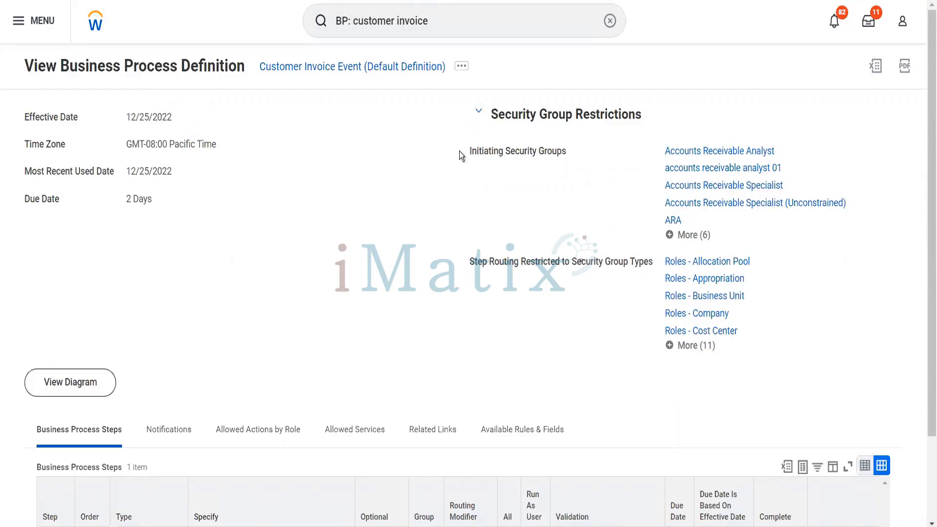
pyautogui.click(348, 6)
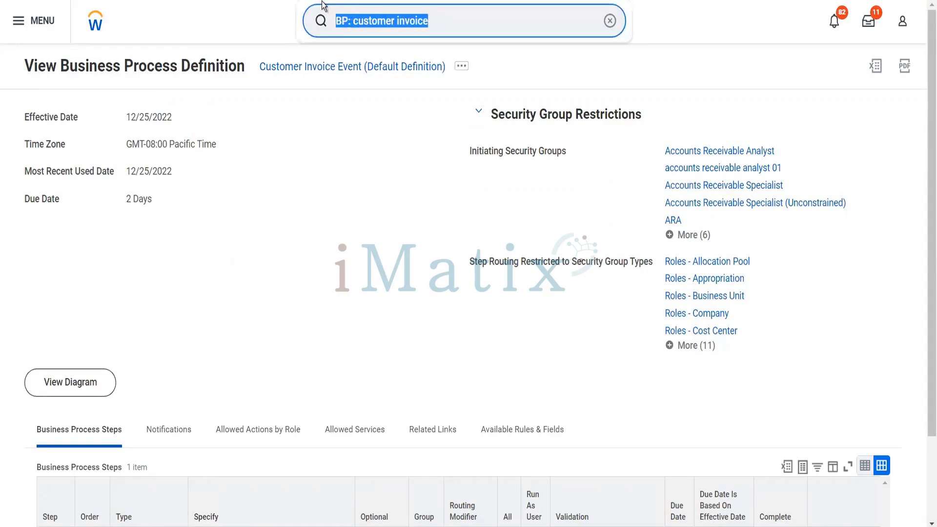
# Start a Create Customer Invoice with the Blinkit grocery company as invoice company.
pyautogui.write('cr')
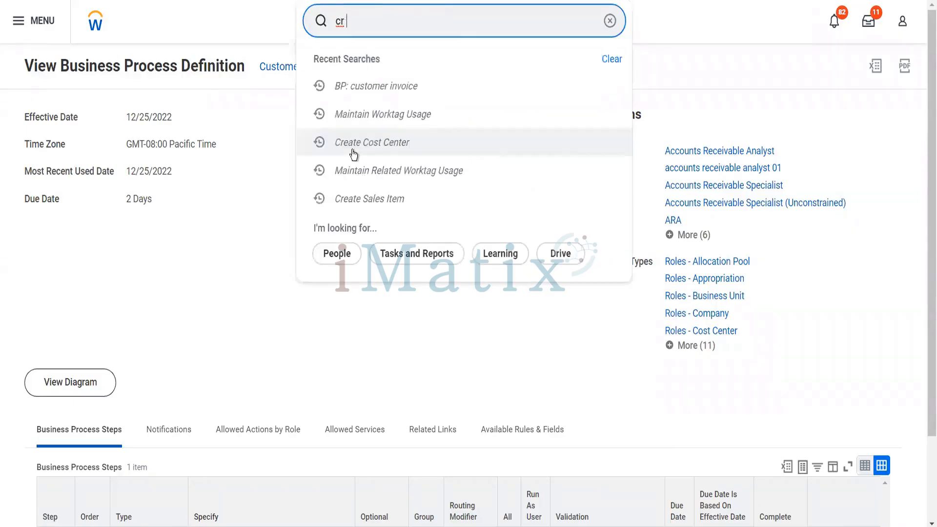
pyautogui.write(' custom inv')
pyautogui.write('oi')
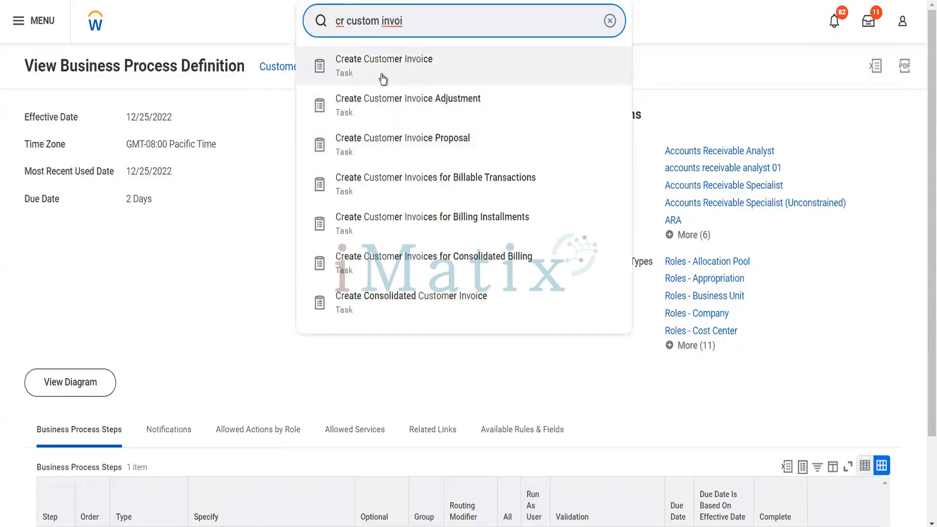
pyautogui.click(382, 78)
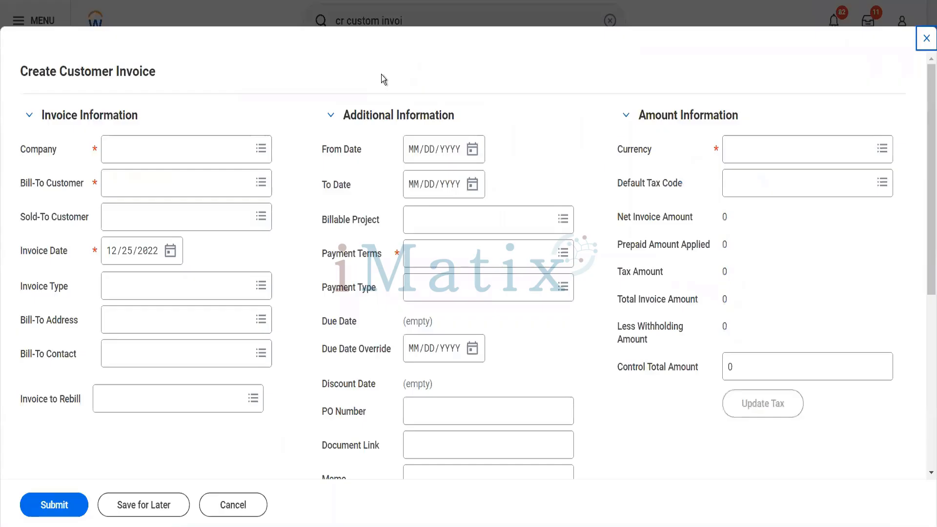
pyautogui.click(228, 150)
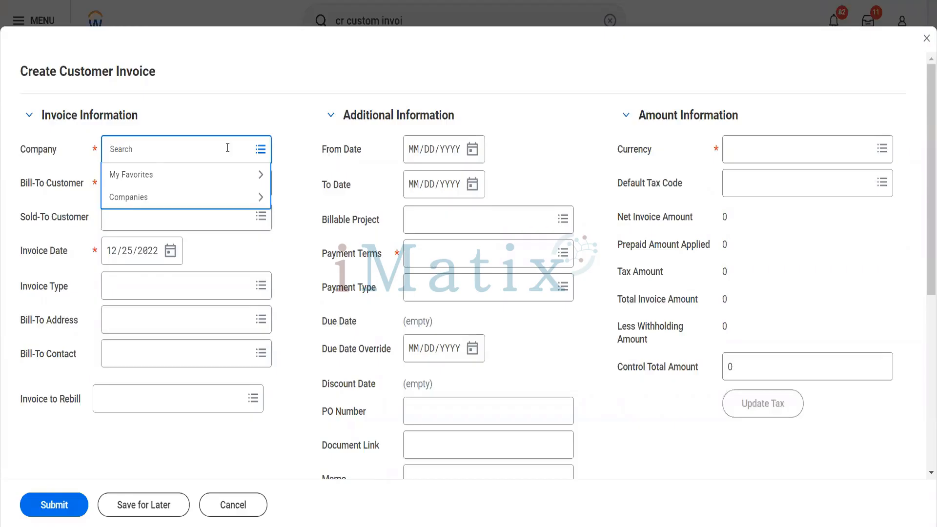
pyautogui.write('blinkit')
pyautogui.press('Return')
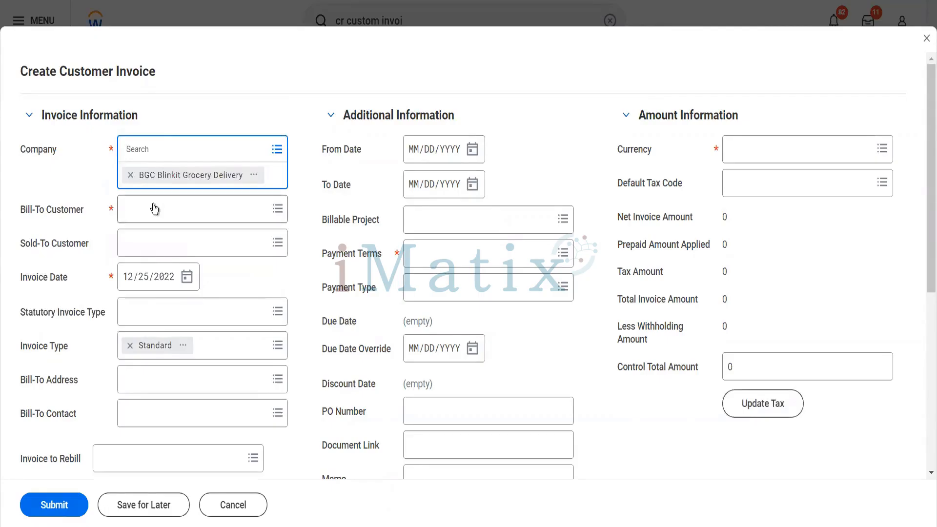
# Cancel and discard the unsaved customer invoice draft.
pyautogui.click(927, 38)
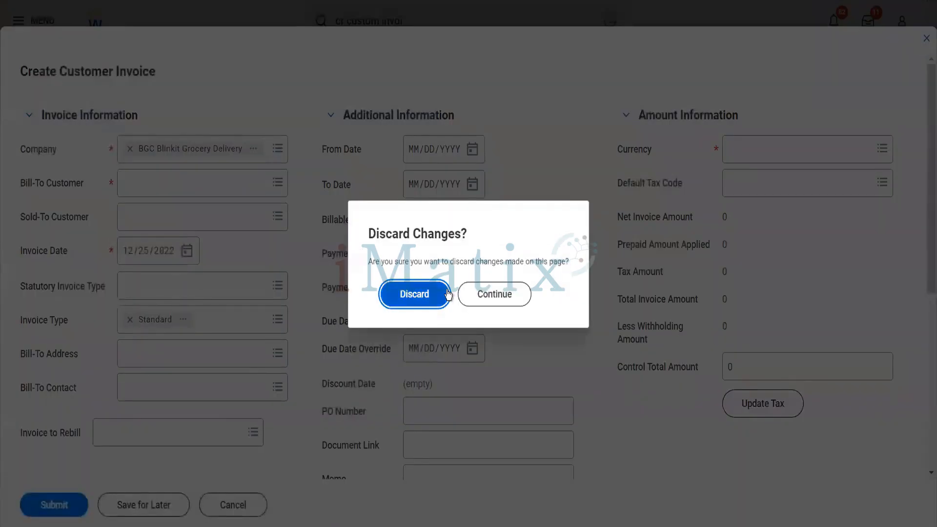
pyautogui.click(475, 293)
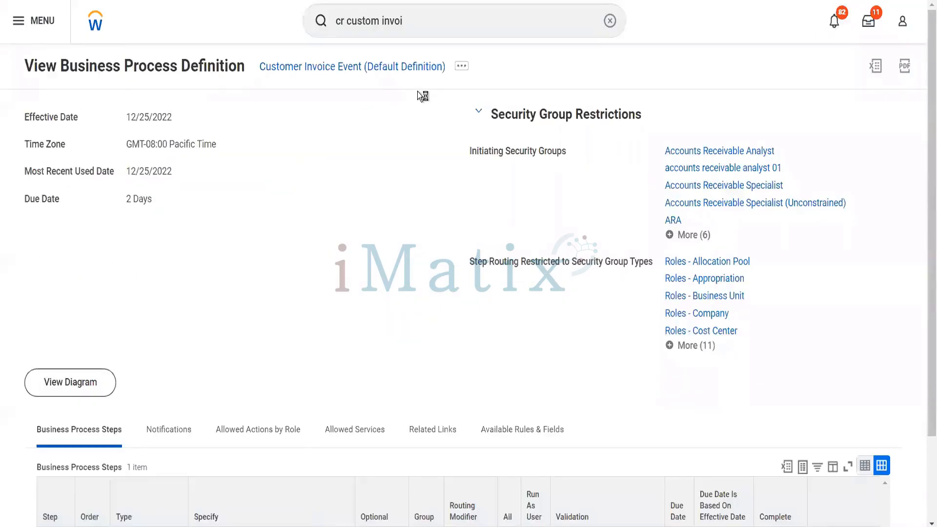
pyautogui.click(411, 22)
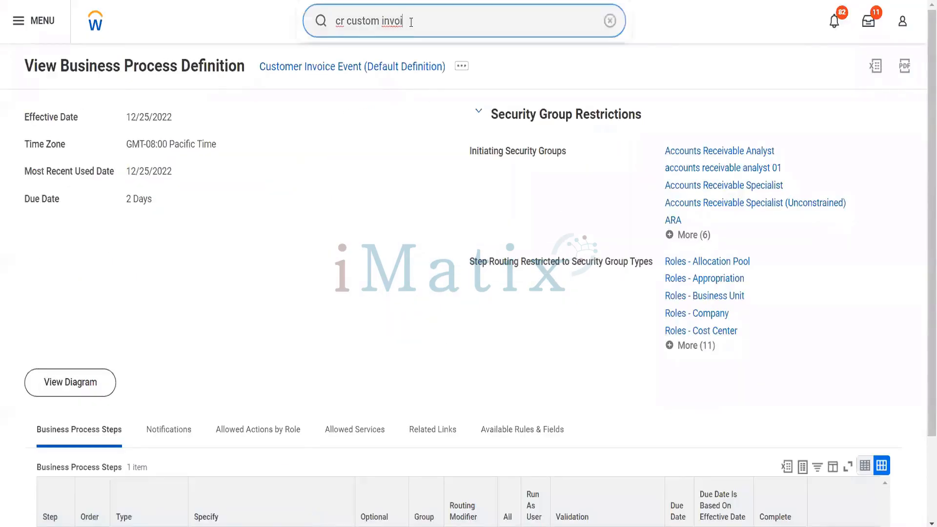
pyautogui.click(389, 16)
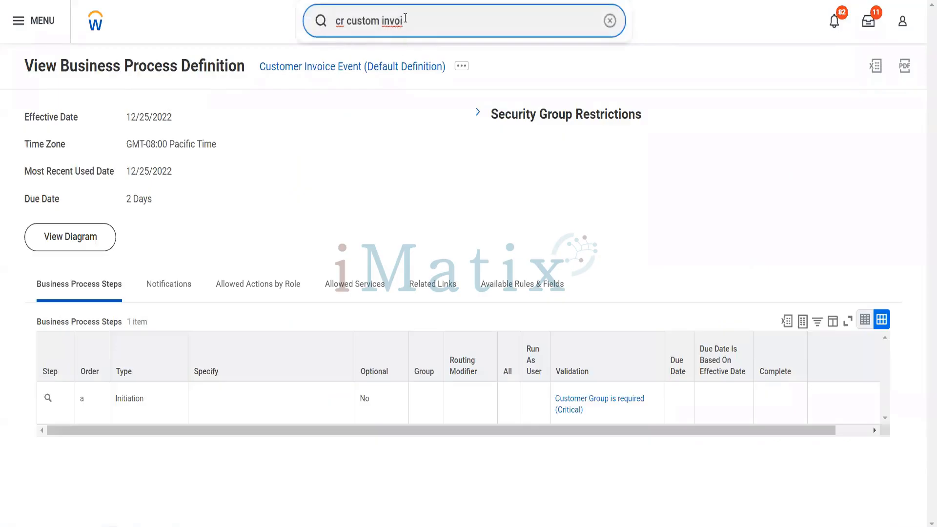
pyautogui.moveTo(403, 21); pyautogui.dragTo(319, 17)
# Search 'cr customer' and launch the Create Customer task.
pyautogui.write('cr ')
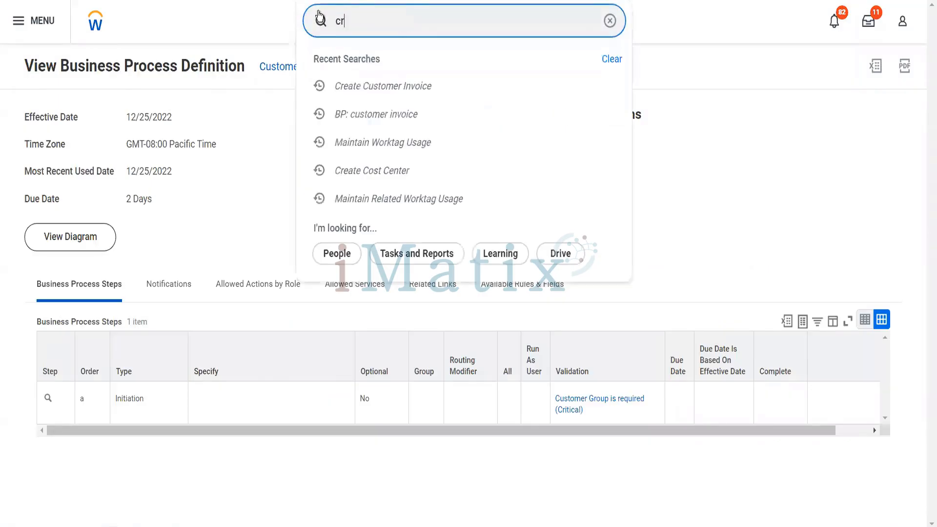
pyautogui.write('customer')
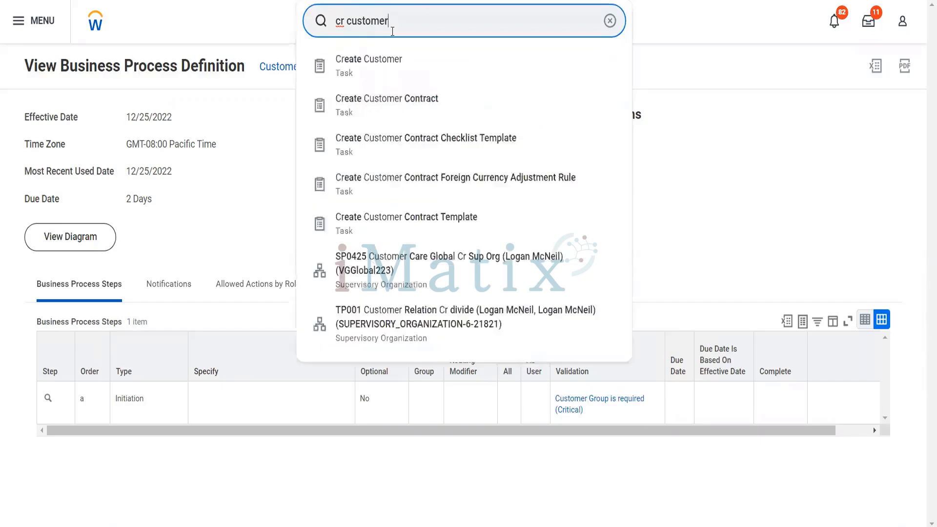
pyautogui.click(387, 78)
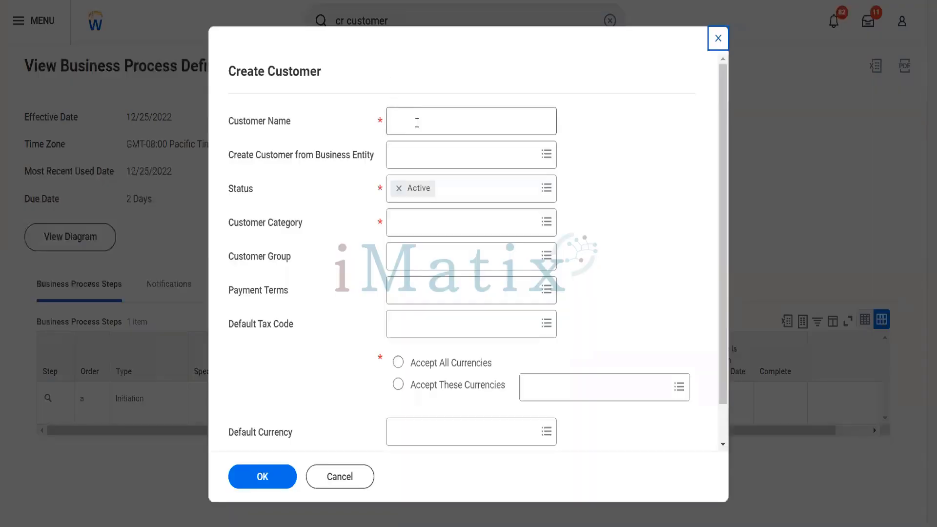
pyautogui.click(416, 122)
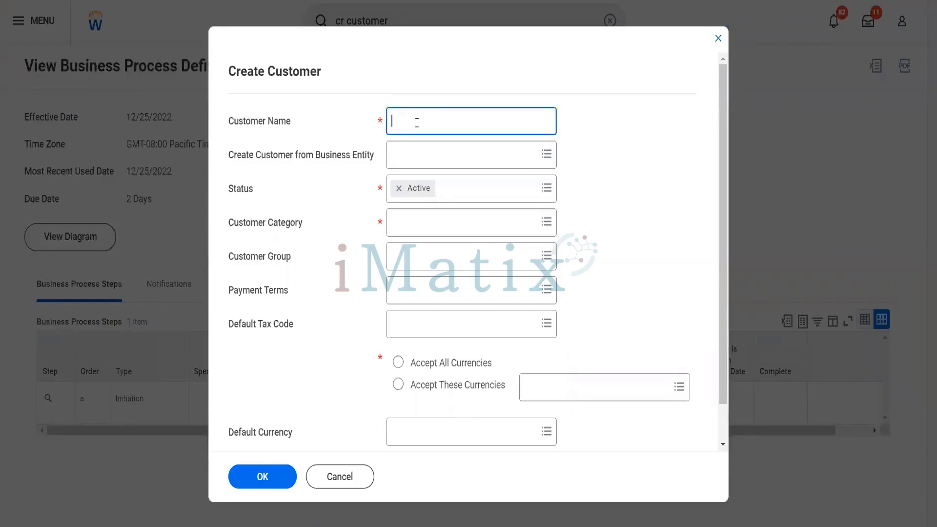
# Enter customer name 'Reliance Hotels', review Business Entity options, and keep Status Active.
pyautogui.write('Reliance Hotels')
pyautogui.press('Tab')
pyautogui.press('Tab')
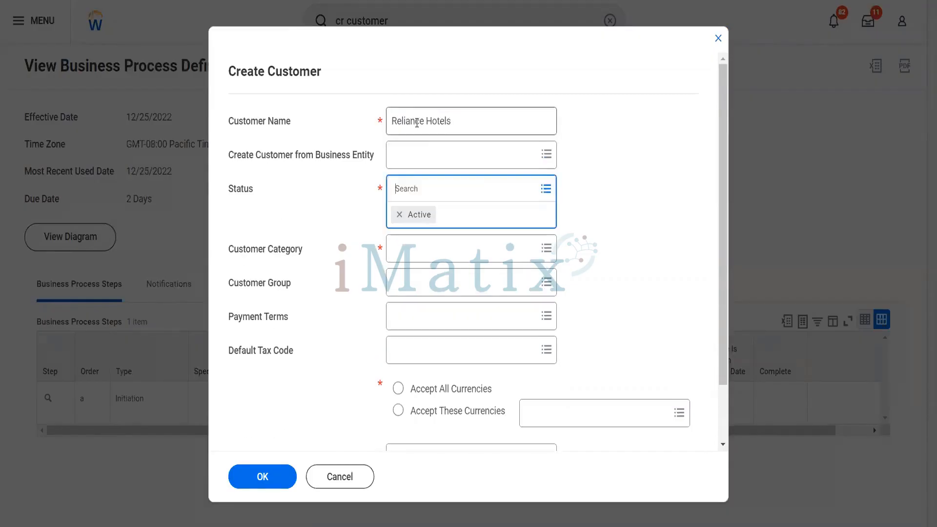
pyautogui.click(429, 155)
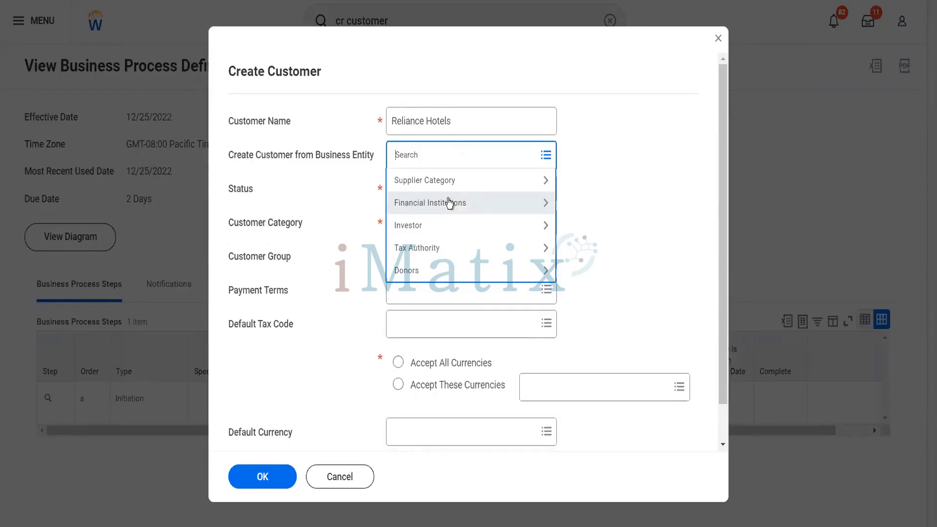
pyautogui.click(361, 165)
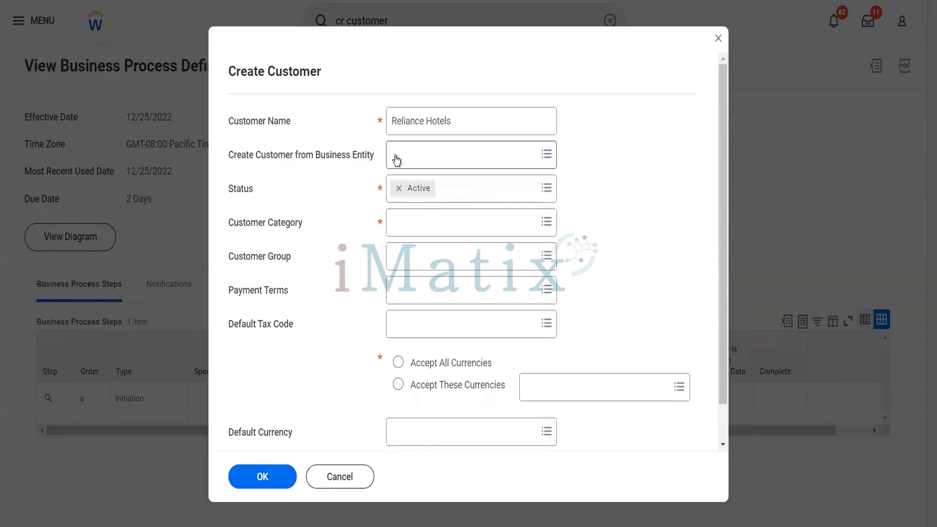
pyautogui.click(457, 200)
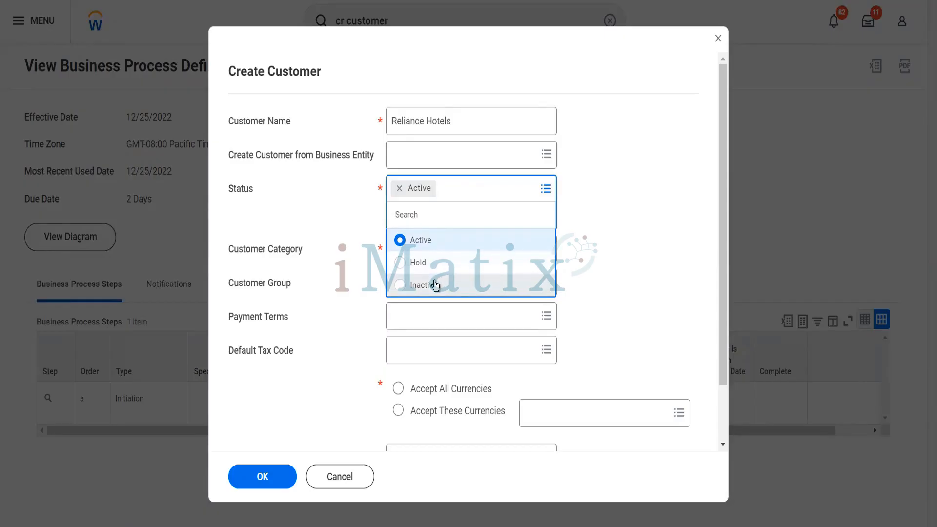
pyautogui.click(598, 249)
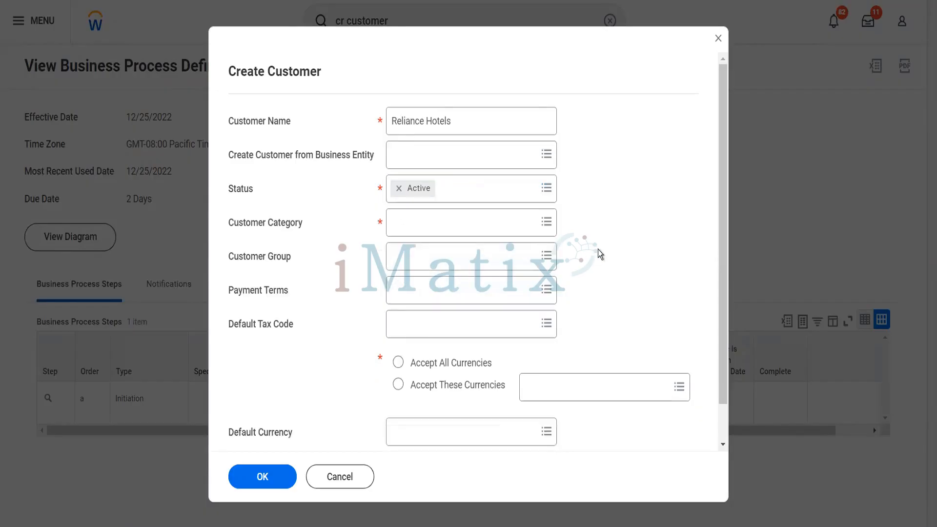
# Set Customer Category to Blinkit Special Customers.
pyautogui.click(448, 227)
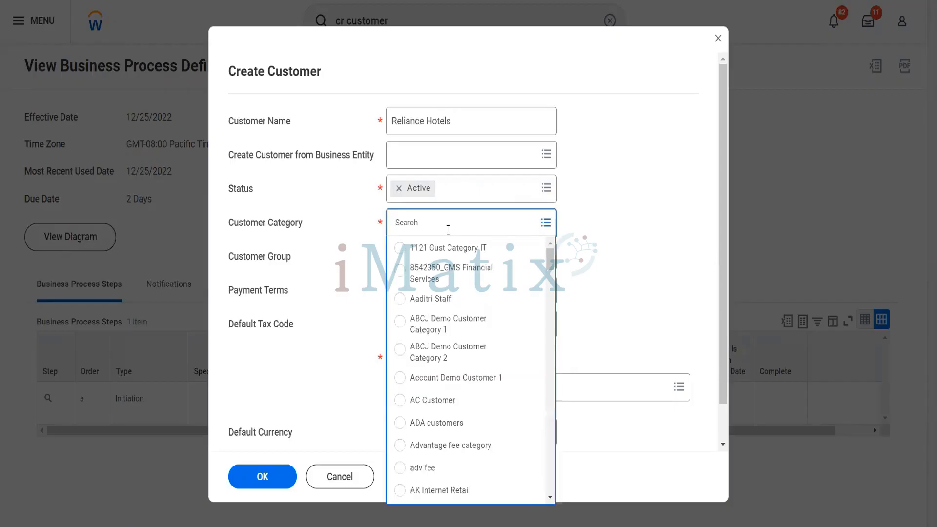
pyautogui.write('blinkit')
pyautogui.press('Return')
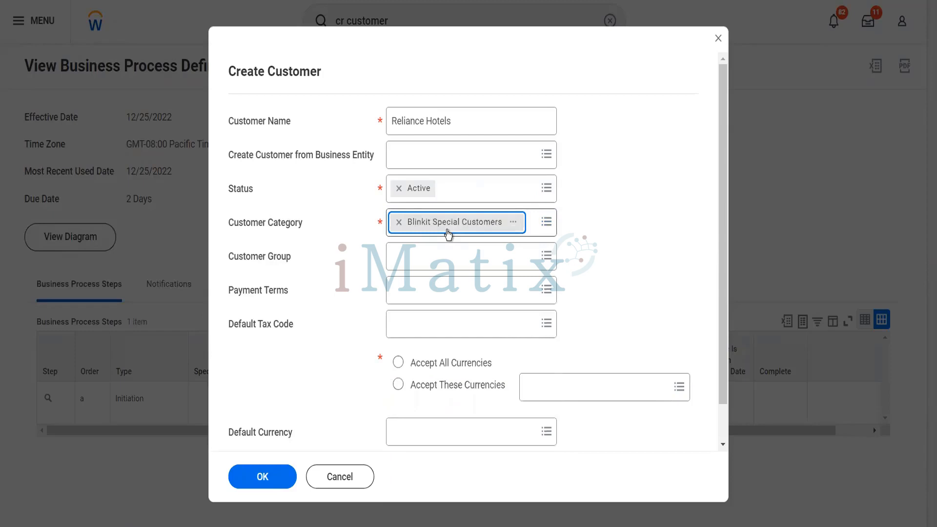
# Add customer groups Blinkit Global Customers, AM0622022 and APEX1 Cust group.
pyautogui.click(419, 250)
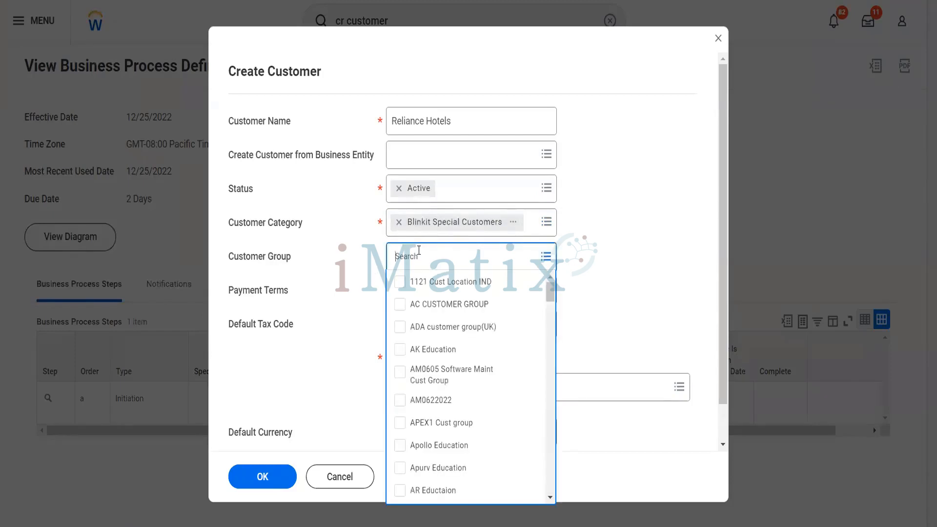
pyautogui.write('blinkit')
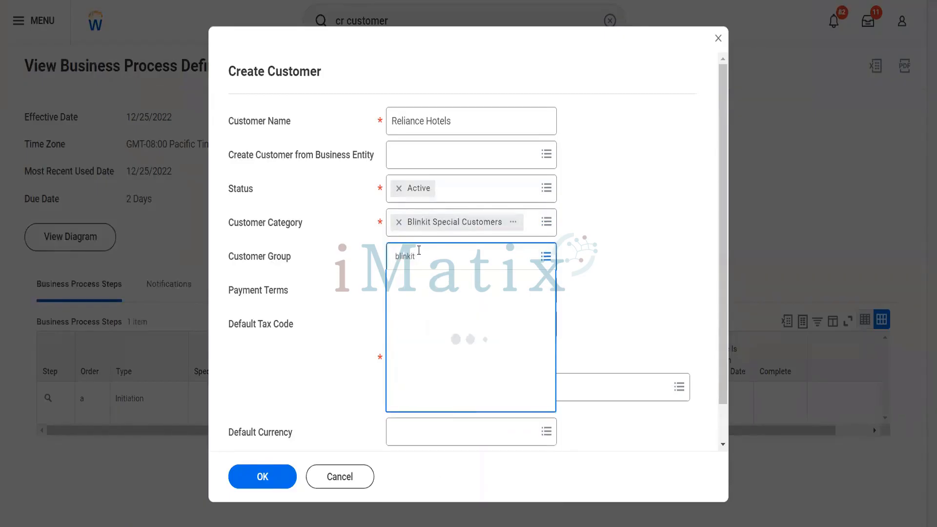
pyautogui.click(353, 269)
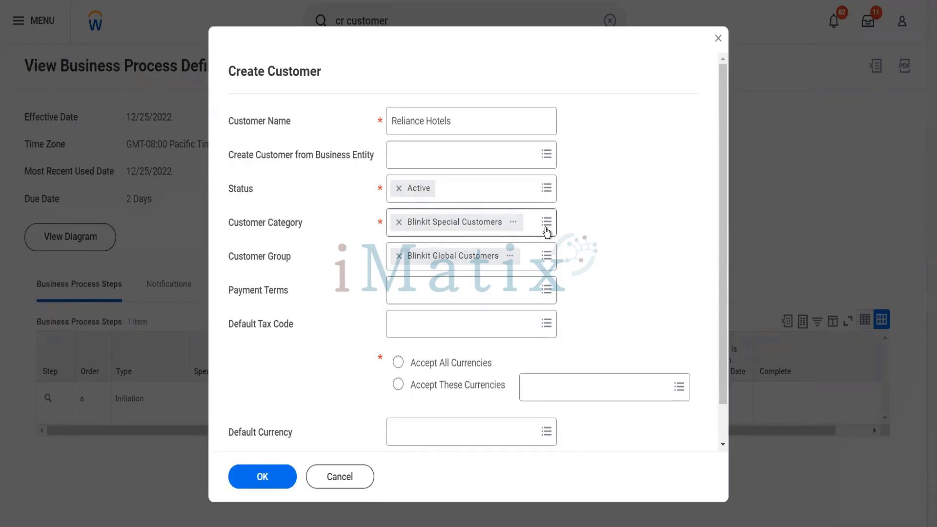
pyautogui.click(539, 269)
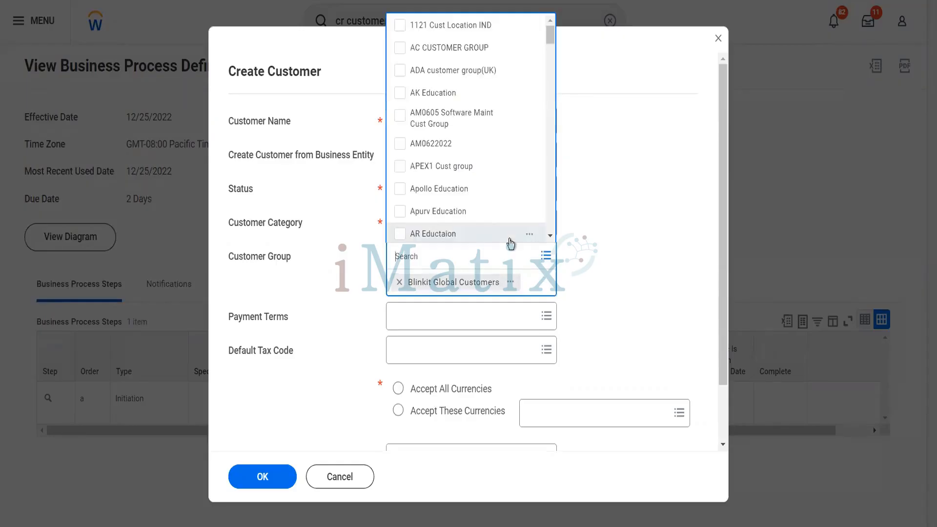
pyautogui.click(400, 144)
pyautogui.click(406, 168)
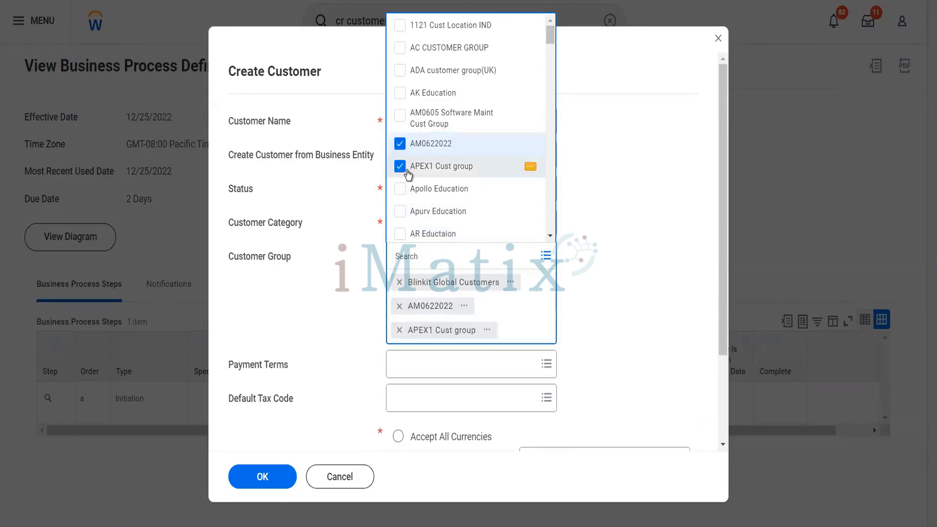
pyautogui.click(659, 257)
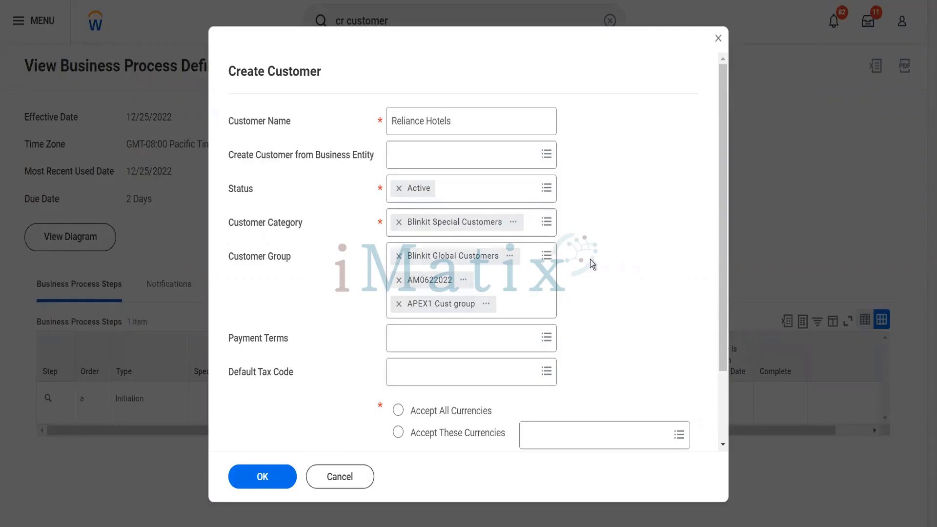
# Choose 8542350_Immediately as payment terms, leaving Default Tax Code unselected after browsing it.
pyautogui.scroll(-2, 590, 259)
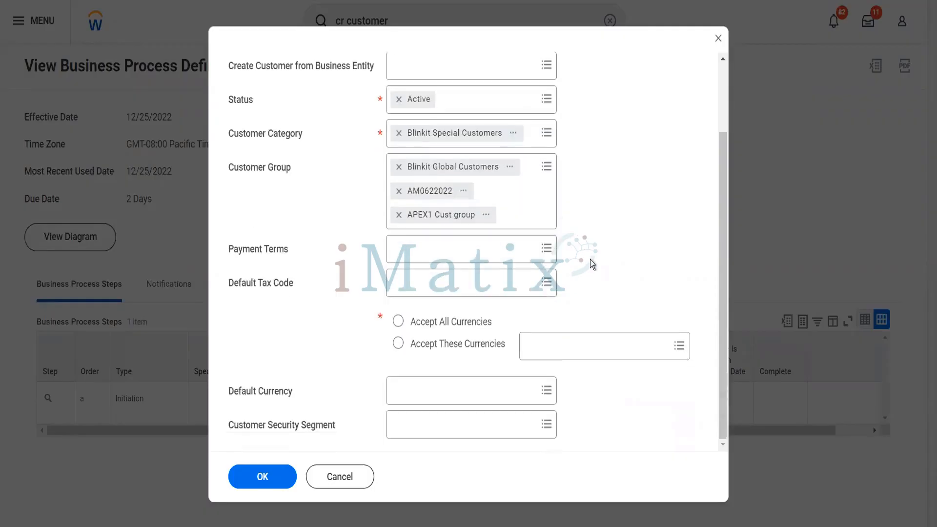
pyautogui.click(470, 252)
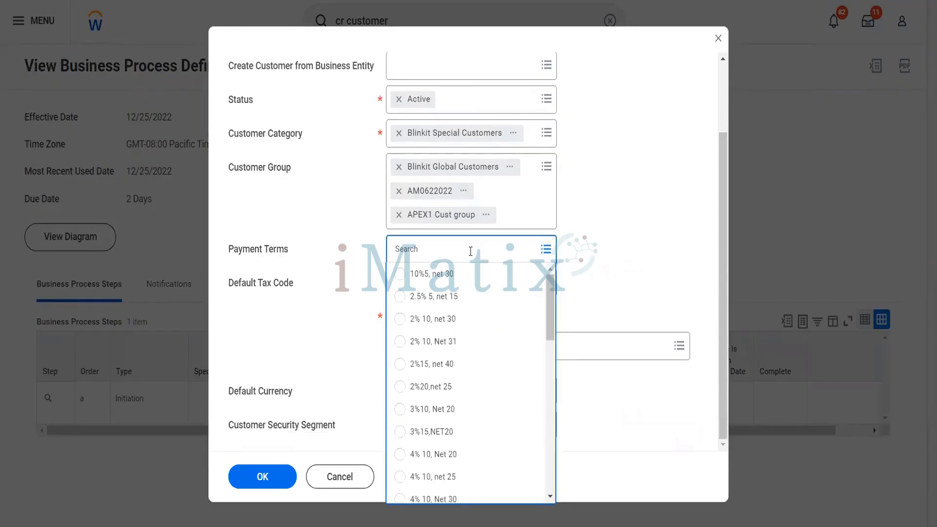
pyautogui.scroll(-1, 471, 366)
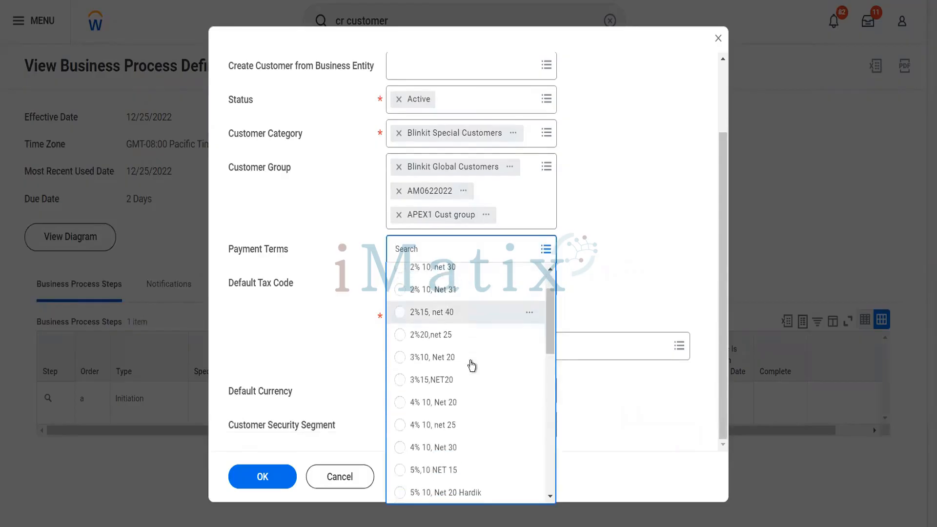
pyautogui.scroll(-2, 472, 365)
pyautogui.scroll(-2, 472, 365)
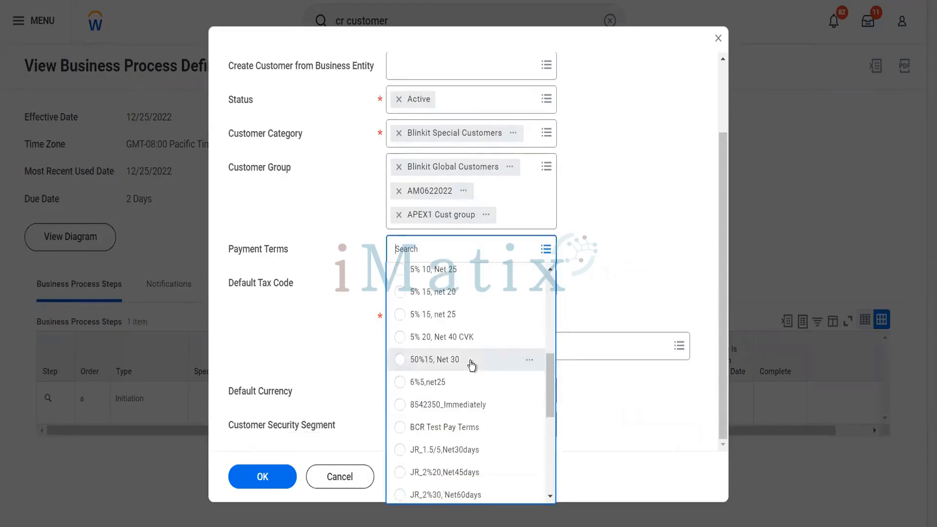
pyautogui.click(483, 411)
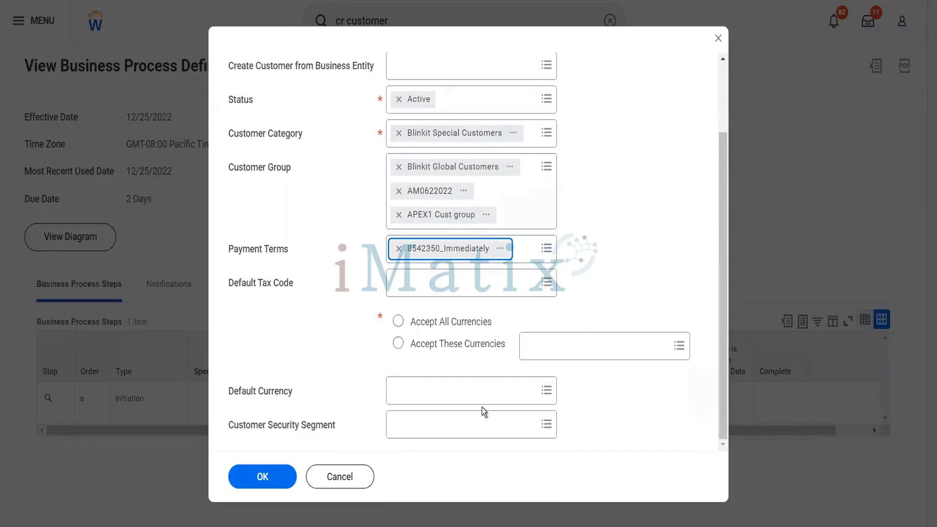
pyautogui.click(439, 289)
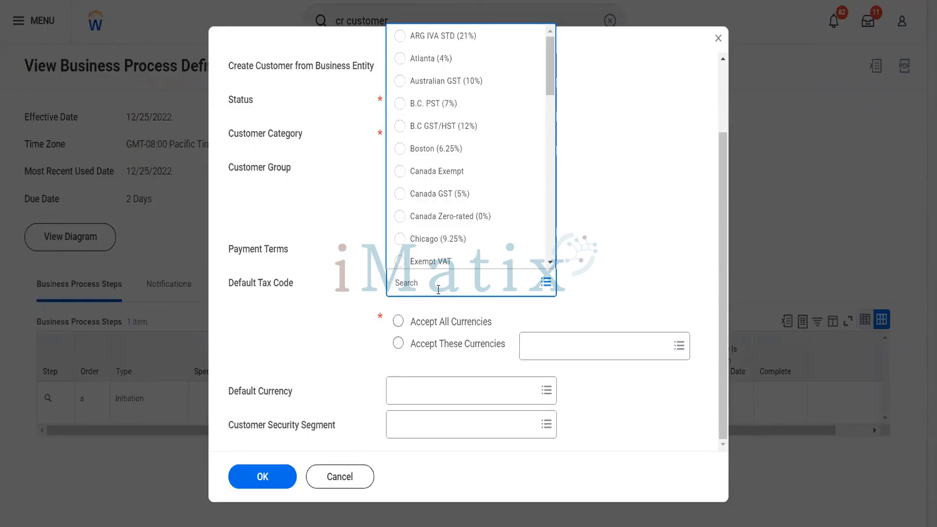
pyautogui.click(345, 328)
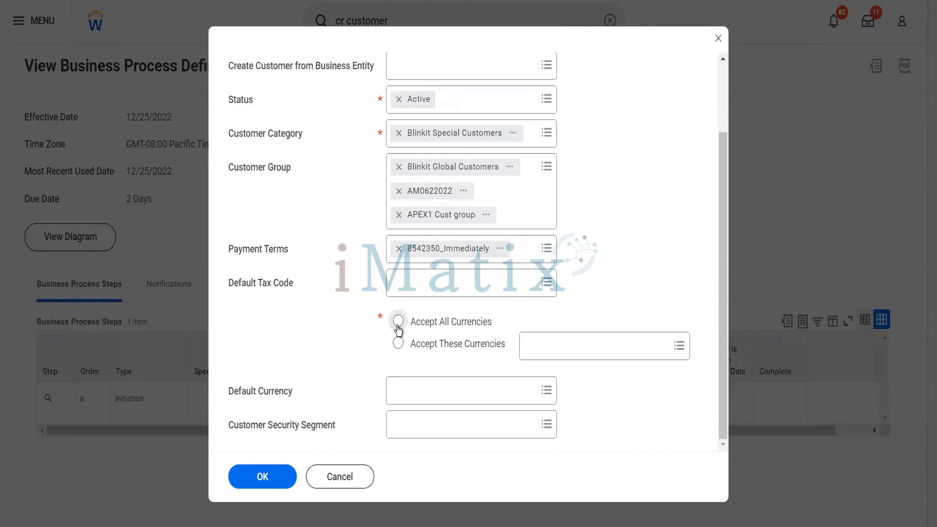
# Try limiting accepted currencies to USD and EUR, then revert to Accept All Currencies.
pyautogui.click(399, 330)
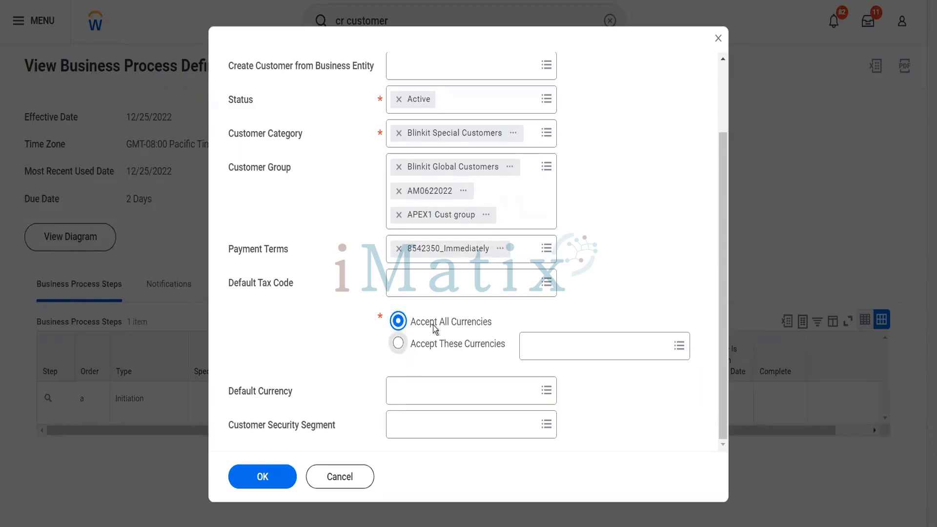
pyautogui.click(447, 344)
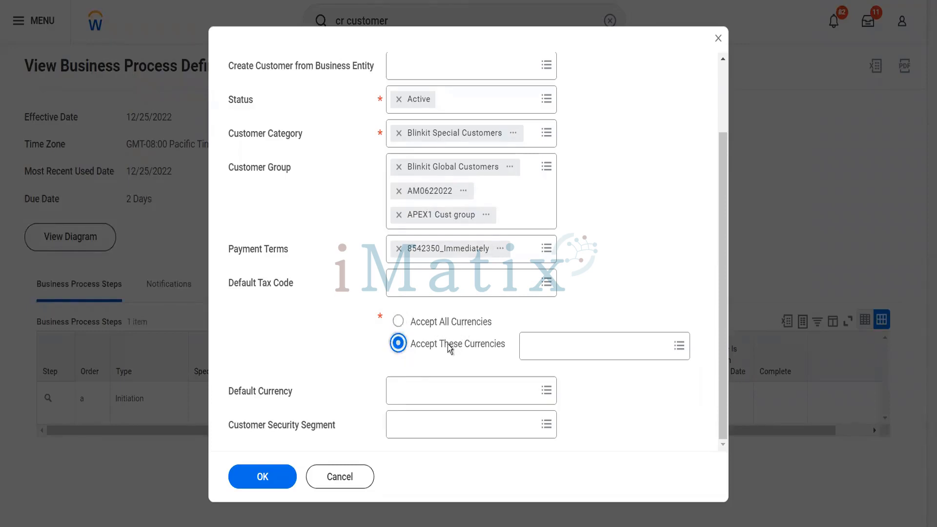
pyautogui.click(552, 343)
pyautogui.write('usd')
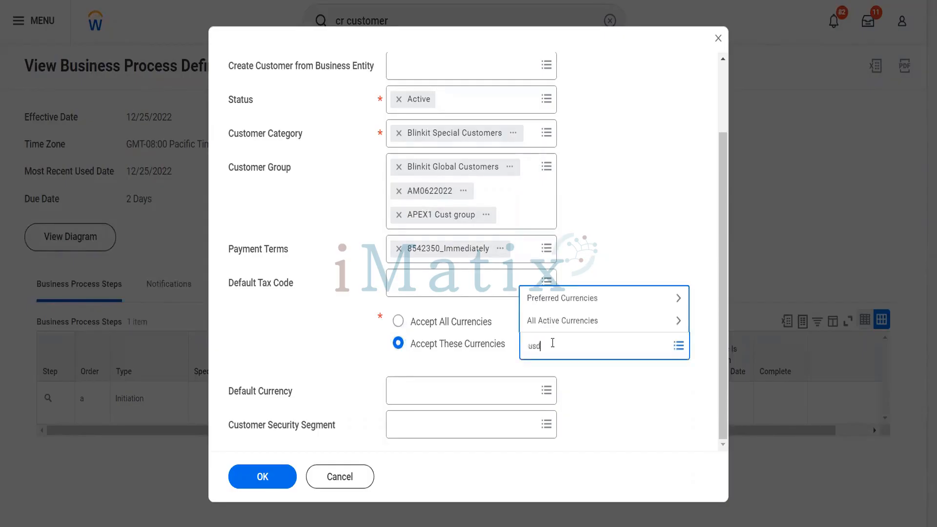
pyautogui.press('Return')
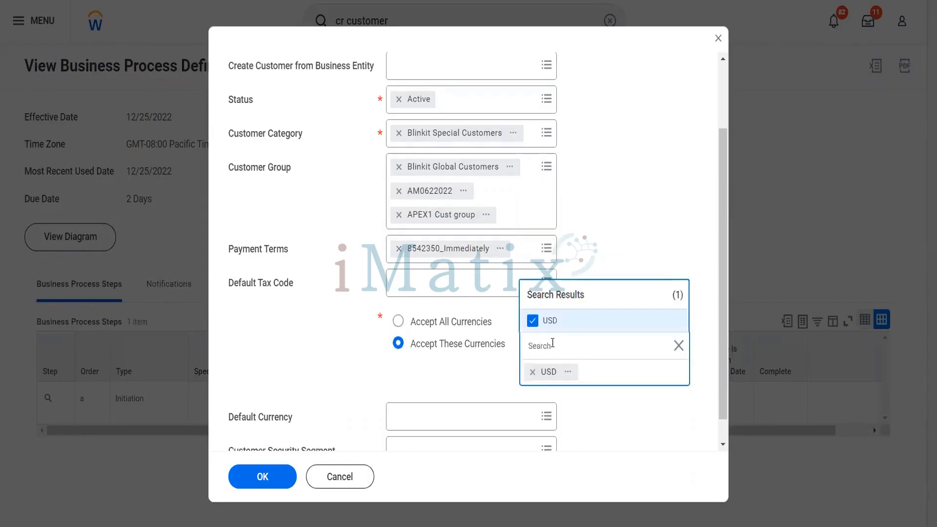
pyautogui.write('eur')
pyautogui.press('Return')
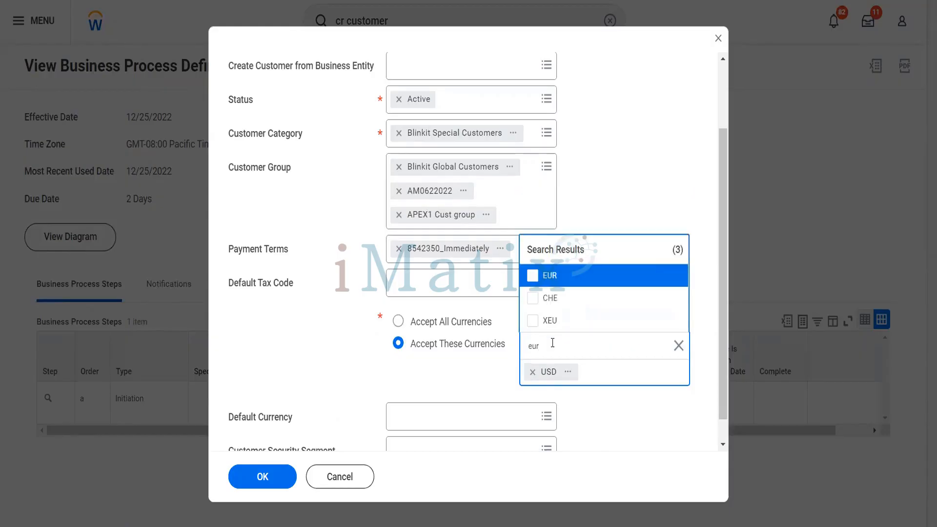
pyautogui.click(398, 322)
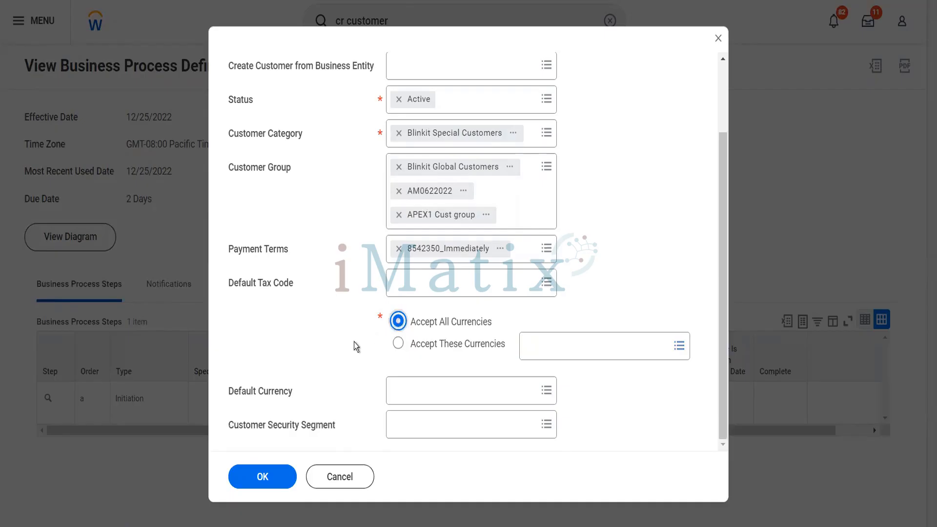
pyautogui.click(408, 398)
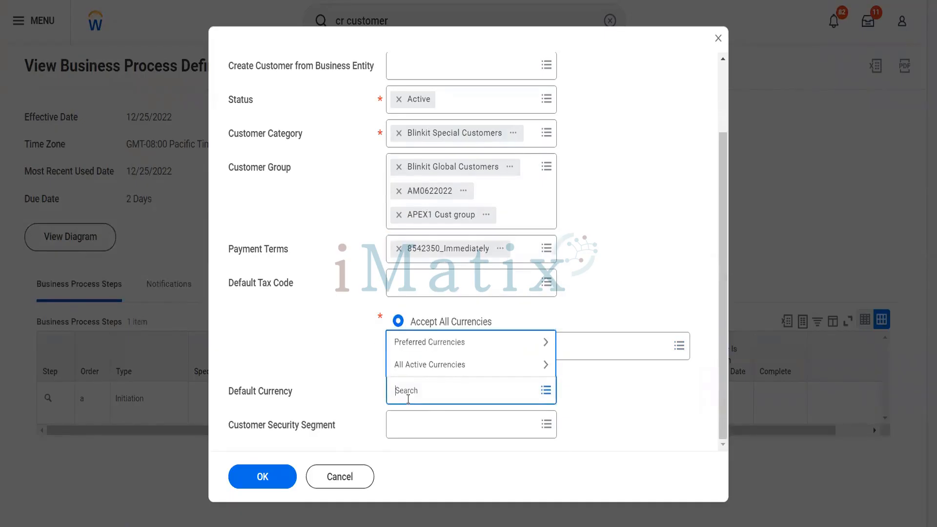
# Search 'usd' in Default Currency and select USD.
pyautogui.write('usd')
pyautogui.press('Return')
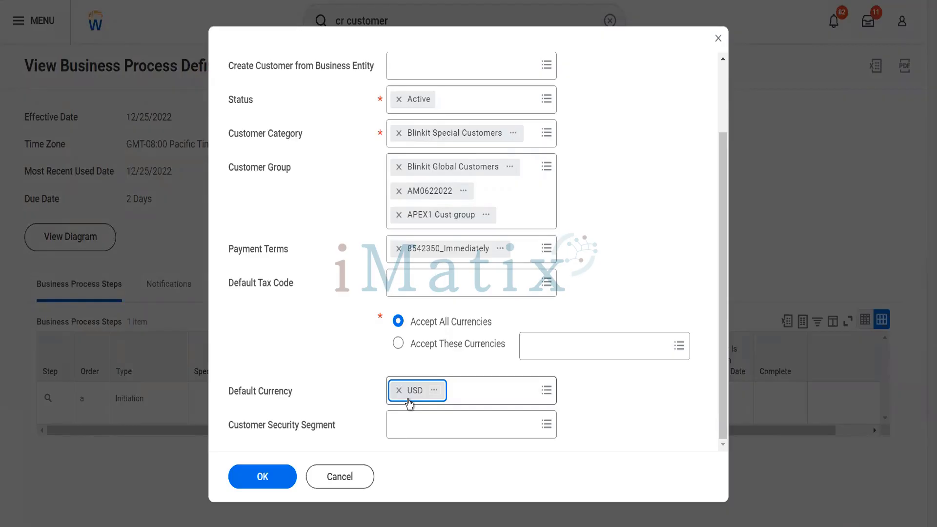
pyautogui.click(408, 421)
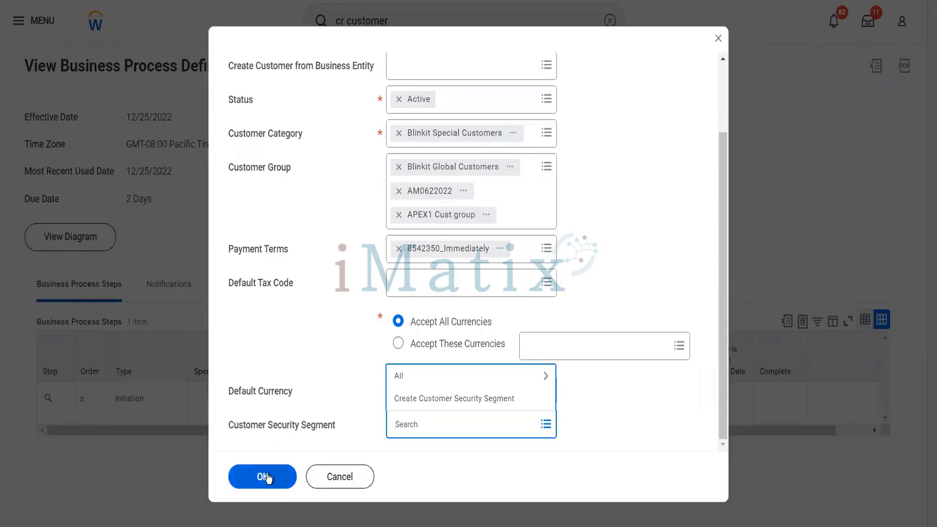
# Confirm the customer settings dialog with OK and scroll down the Reliance Hotels form.
pyautogui.click(268, 477)
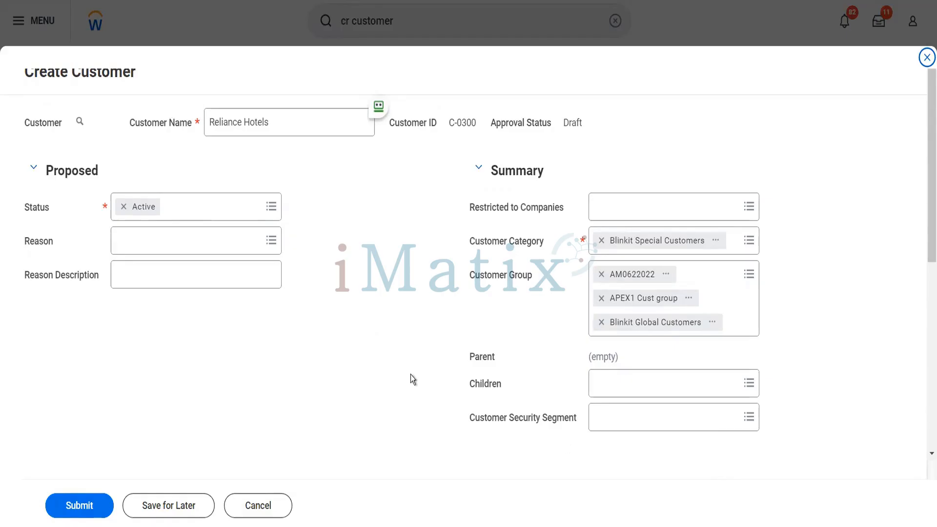
pyautogui.scroll(-3, 411, 374)
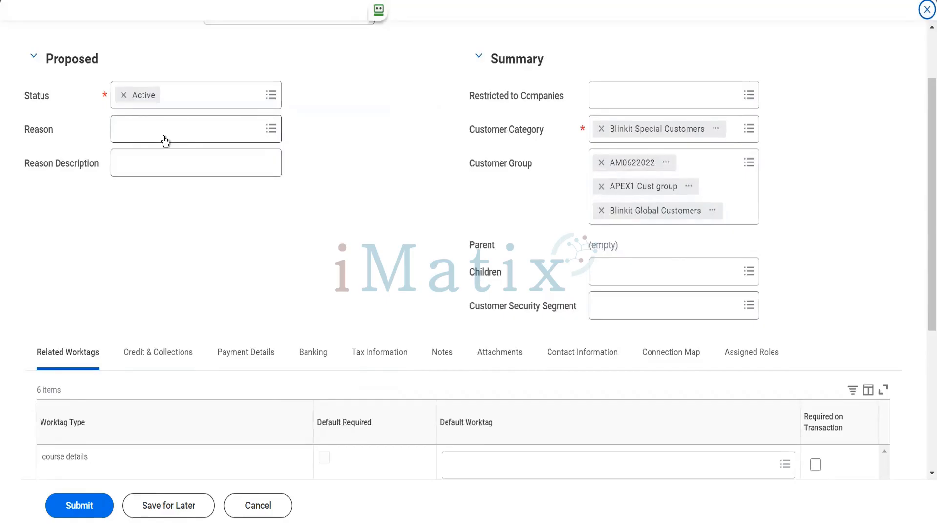
pyautogui.click(192, 107)
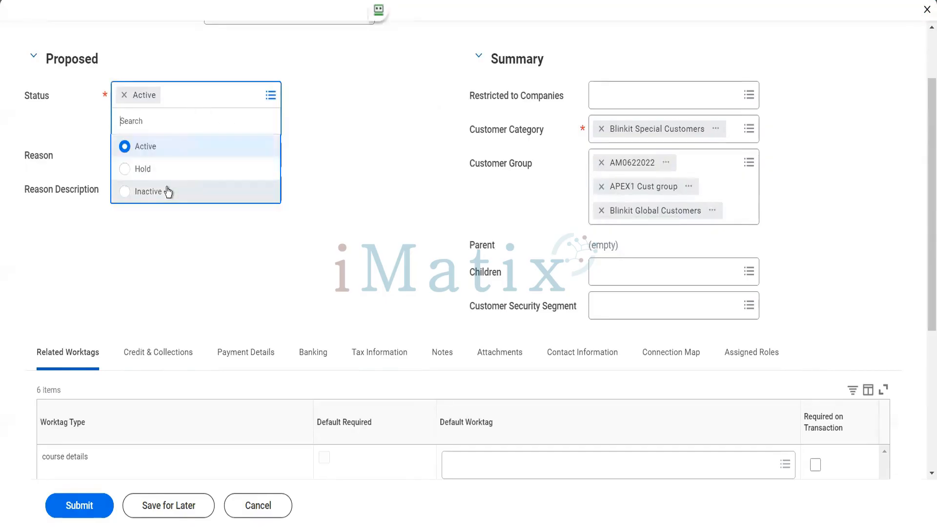
pyautogui.click(166, 190)
pyautogui.click(172, 128)
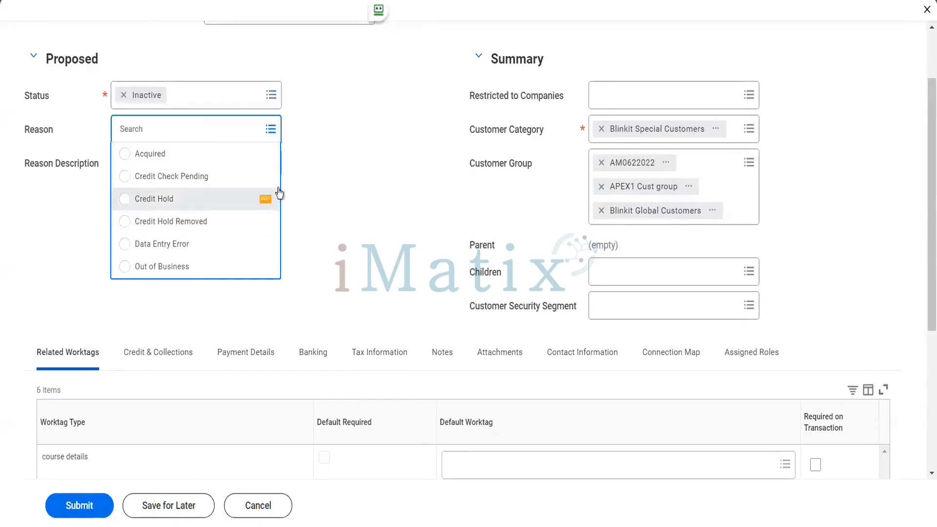
pyautogui.click(230, 97)
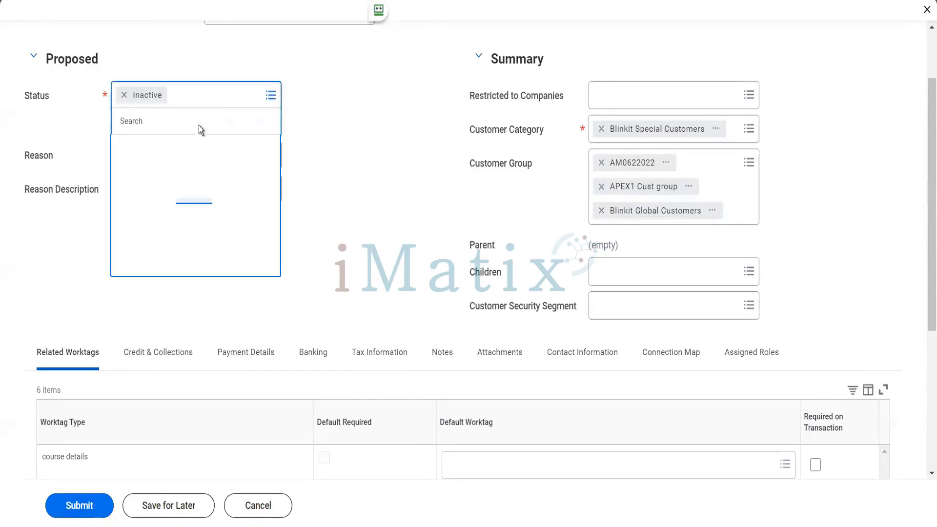
pyautogui.click(180, 150)
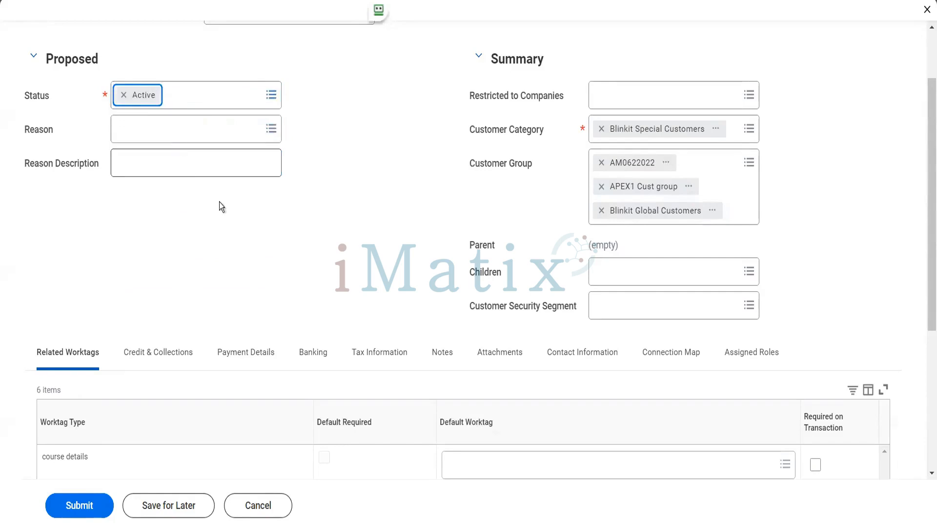
# Scroll past the Related Worktags table and switch to the Credit & Collections tab.
pyautogui.scroll(-3, 230, 233)
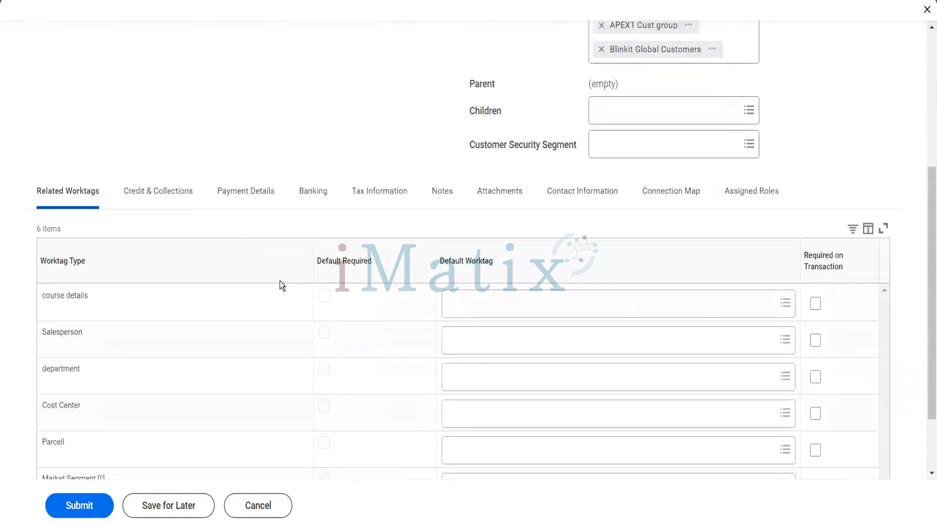
pyautogui.scroll(-2, 204, 223)
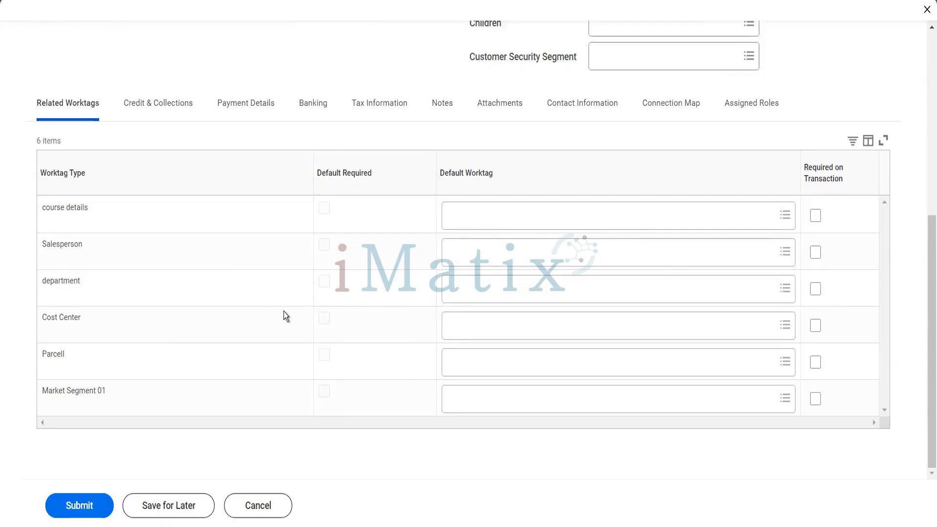
pyautogui.click(167, 111)
pyautogui.click(167, 111)
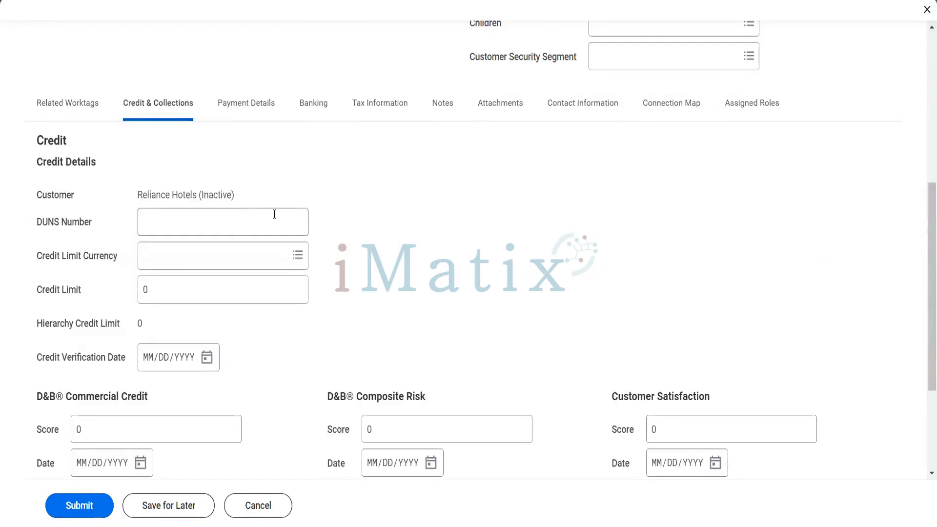
pyautogui.click(275, 213)
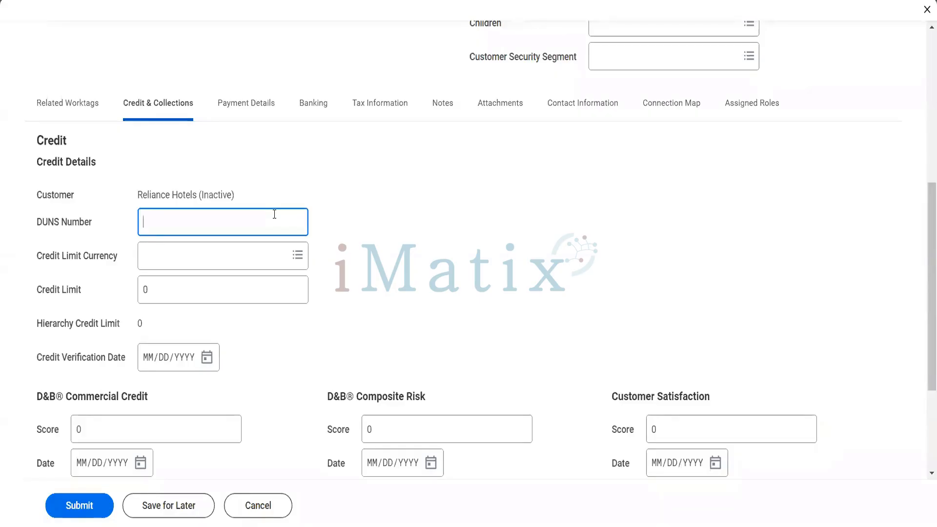
# Set the Credit Limit Currency to USD.
pyautogui.click(246, 256)
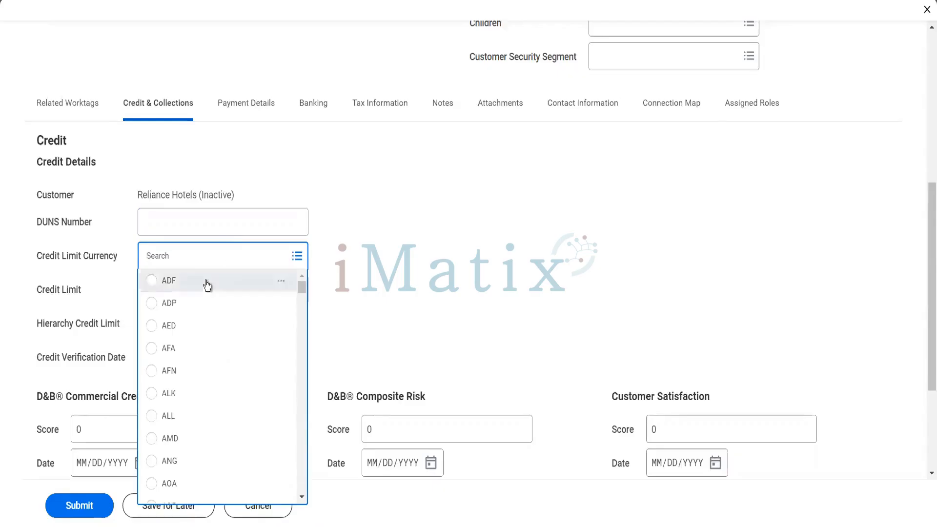
pyautogui.write('usd')
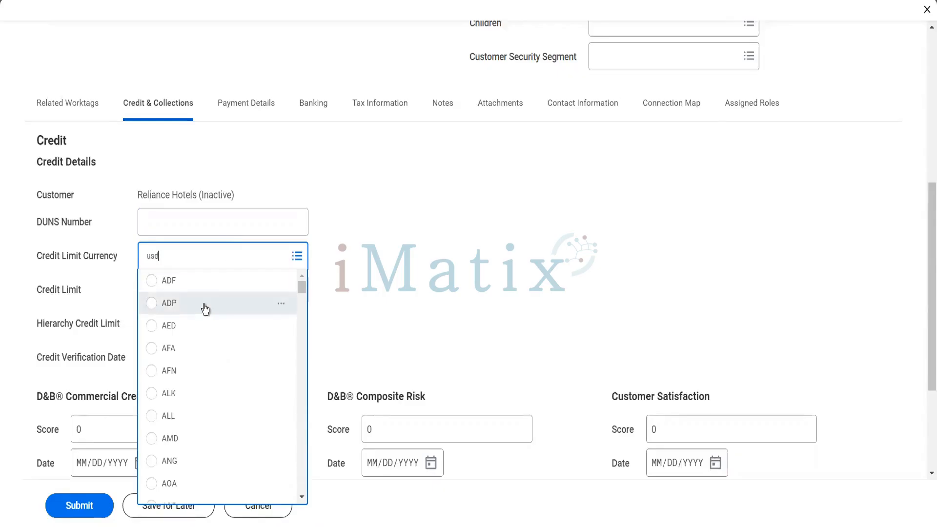
pyautogui.press('Return')
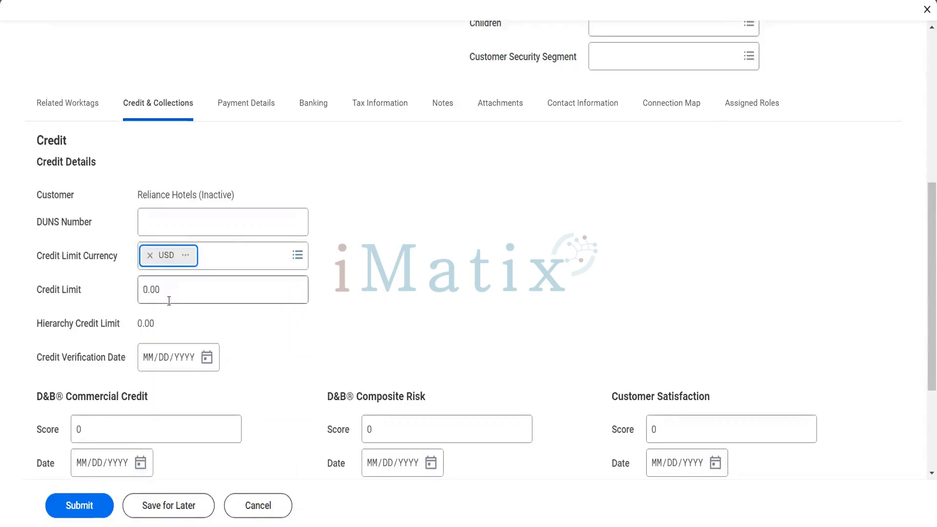
# Replace the 0.00 credit limit with 15000 and set credit verification date 12/26/2022.
pyautogui.click(171, 293)
pyautogui.moveTo(171, 291); pyautogui.dragTo(123, 293)
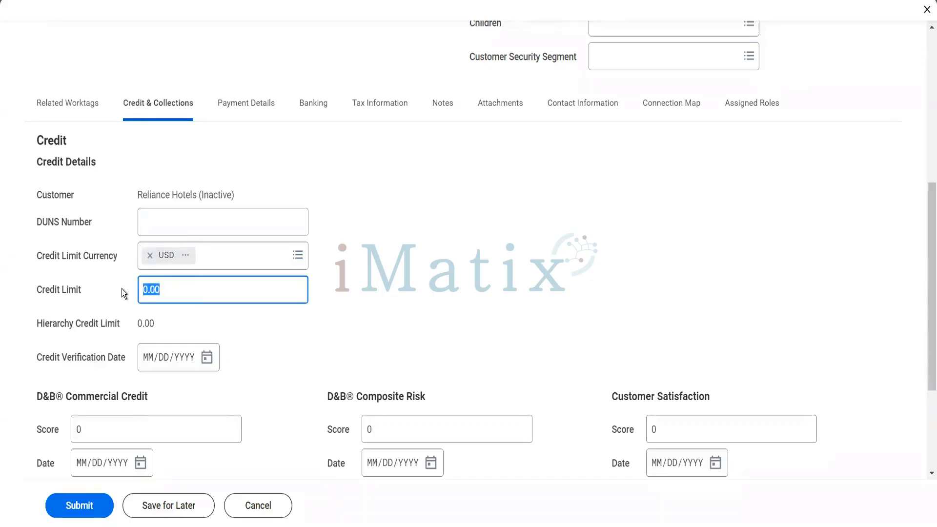
pyautogui.write('15000')
pyautogui.press('Tab')
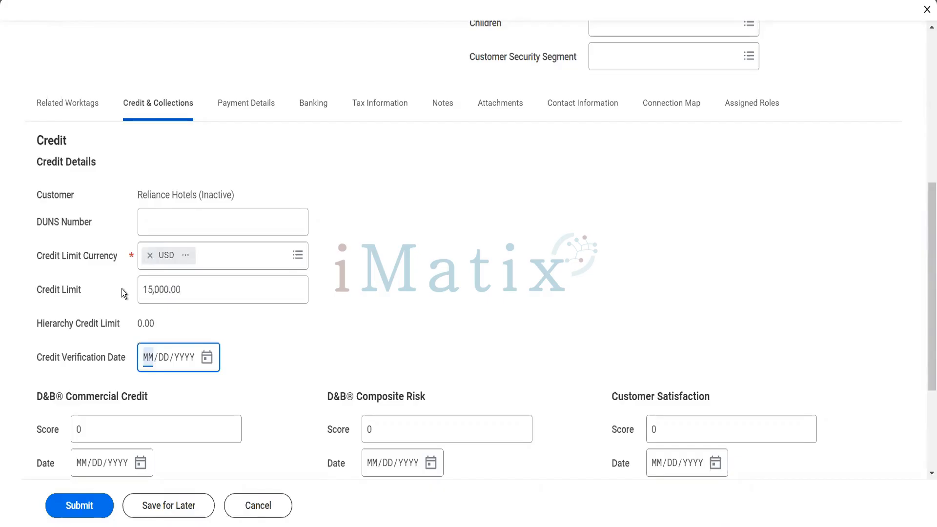
pyautogui.click(126, 296)
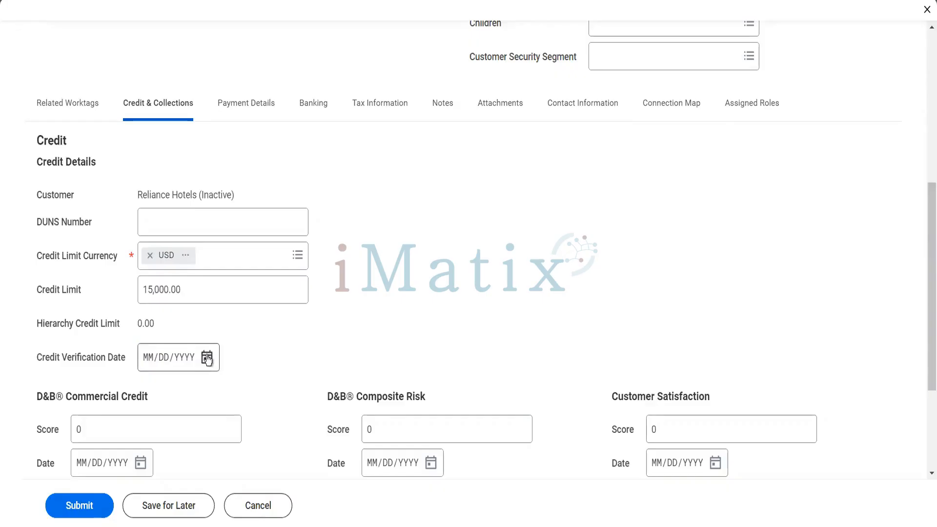
pyautogui.click(207, 358)
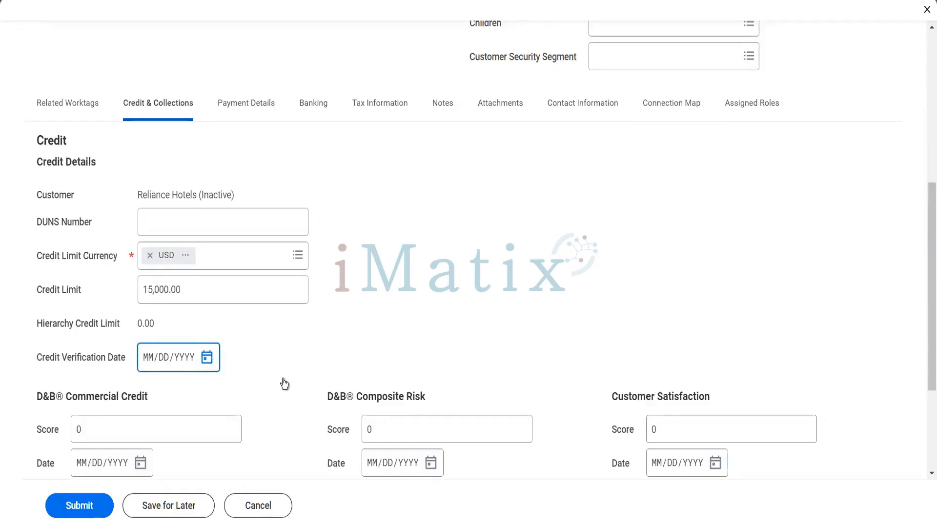
pyautogui.click(273, 356)
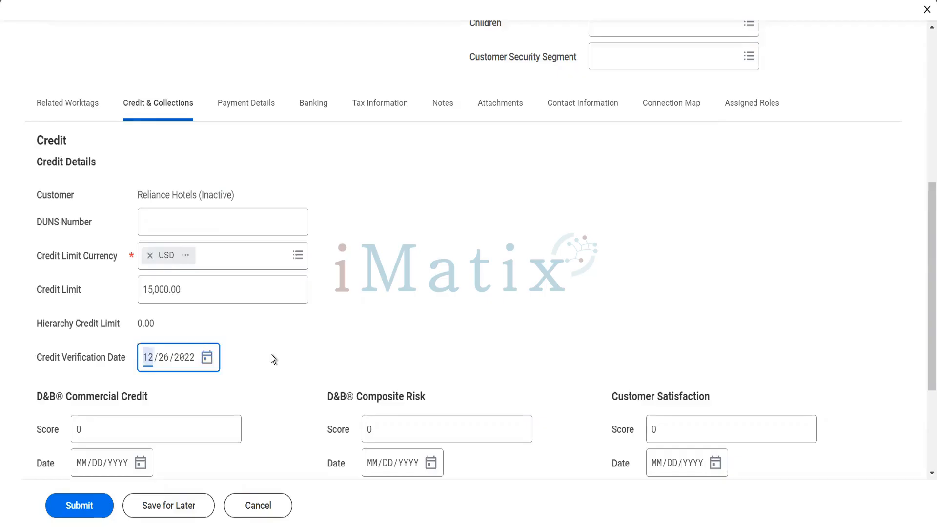
# Check the D&B Commercial Credit score field, leave it at 0, and return to the tabs.
pyautogui.scroll(-2, 272, 357)
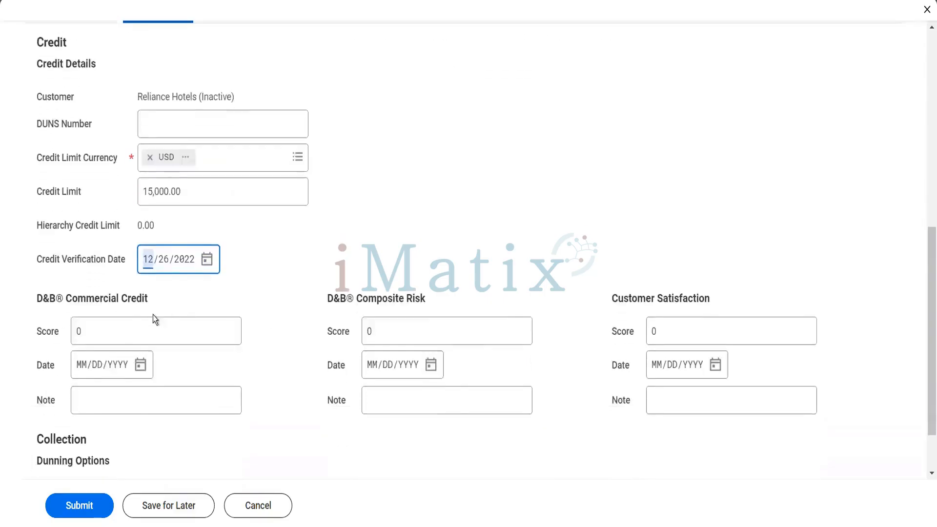
pyautogui.scroll(-2, 251, 318)
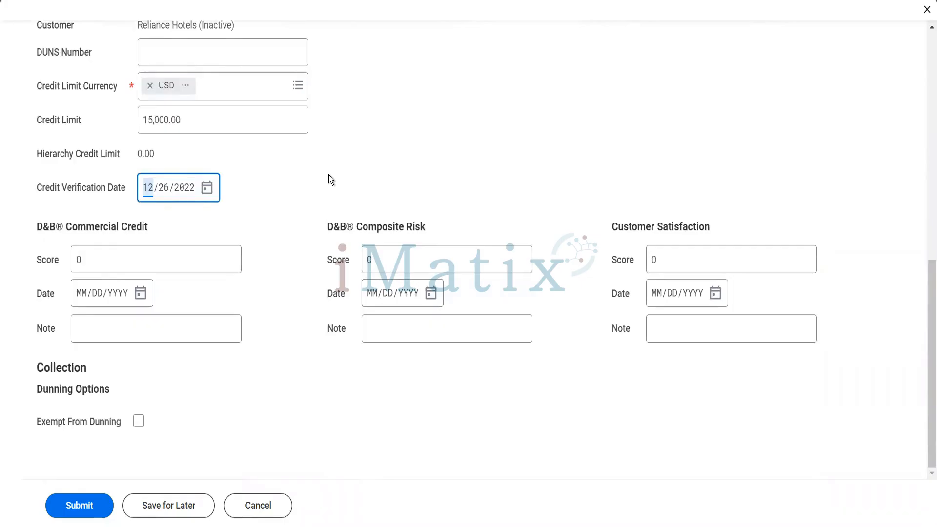
pyautogui.click(136, 262)
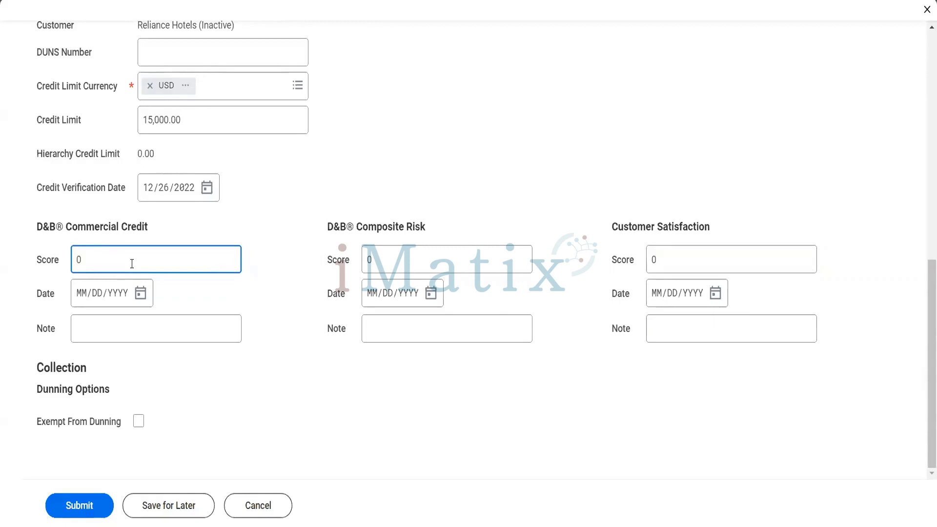
pyautogui.scroll(4, 132, 264)
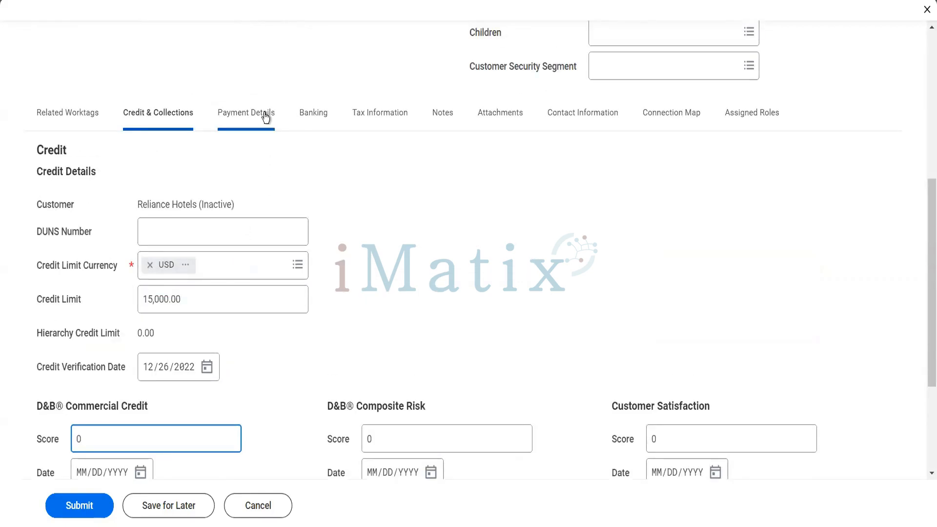
# On the Payment Details tab, set Default Payment Type to Check.
pyautogui.click(264, 115)
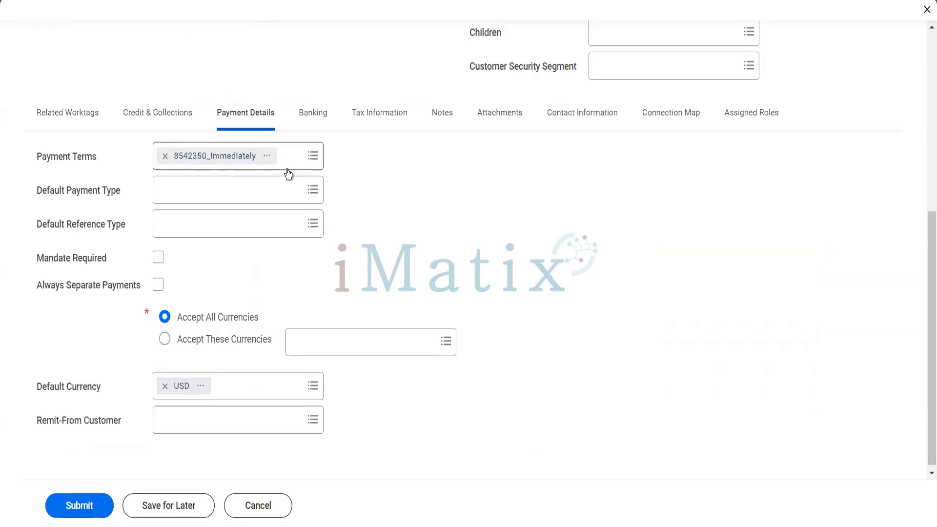
pyautogui.click(262, 202)
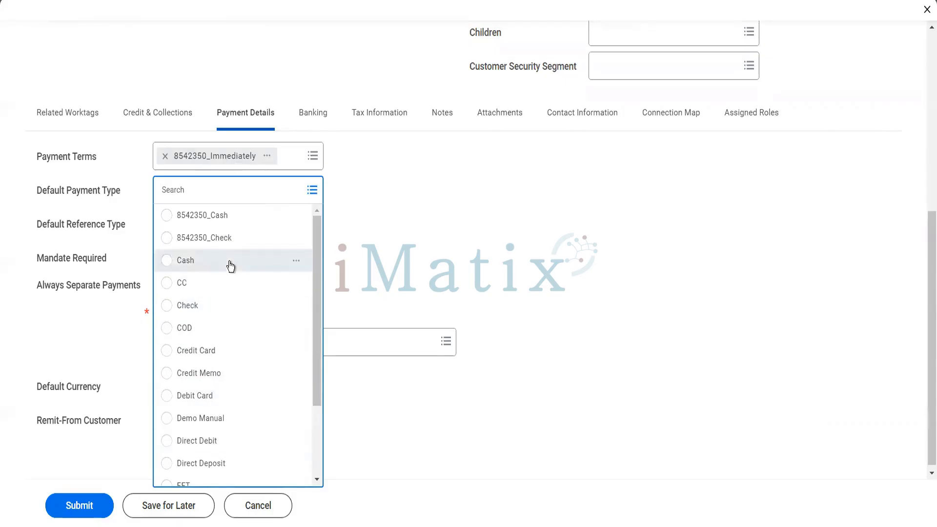
pyautogui.click(224, 305)
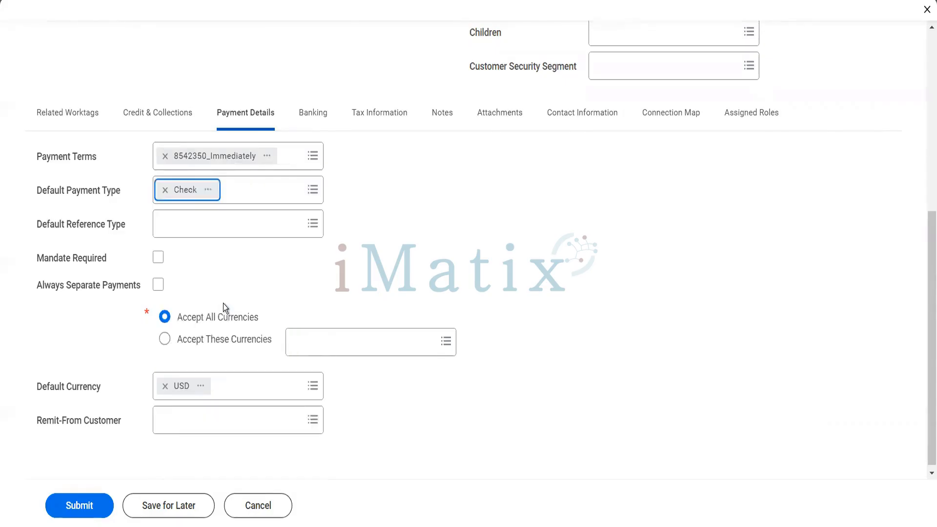
pyautogui.click(219, 234)
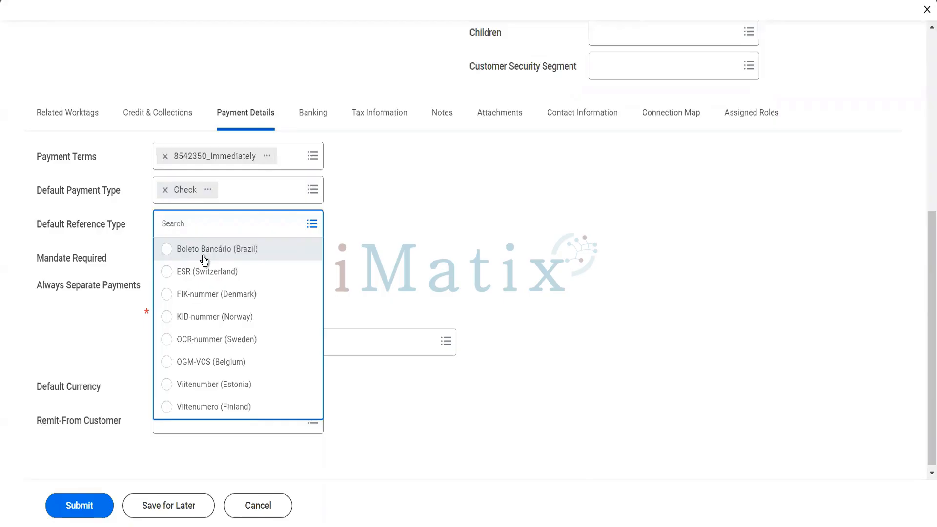
# Browse the Default Reference Type list twice and close it with nothing selected.
pyautogui.click(362, 261)
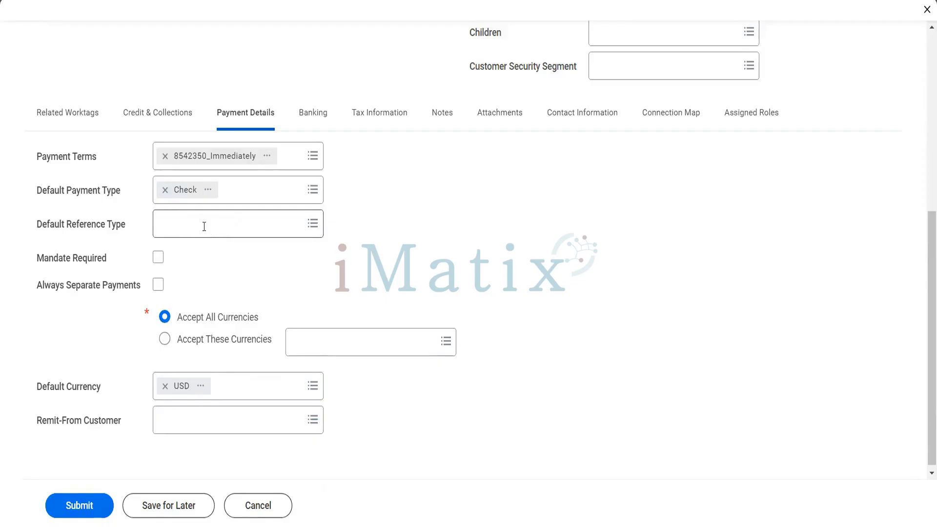
pyautogui.click(204, 227)
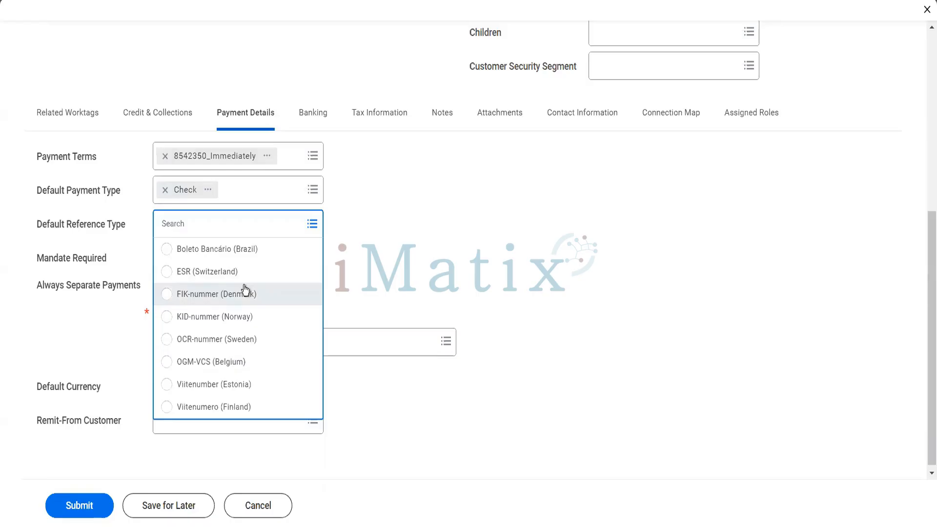
pyautogui.click(389, 269)
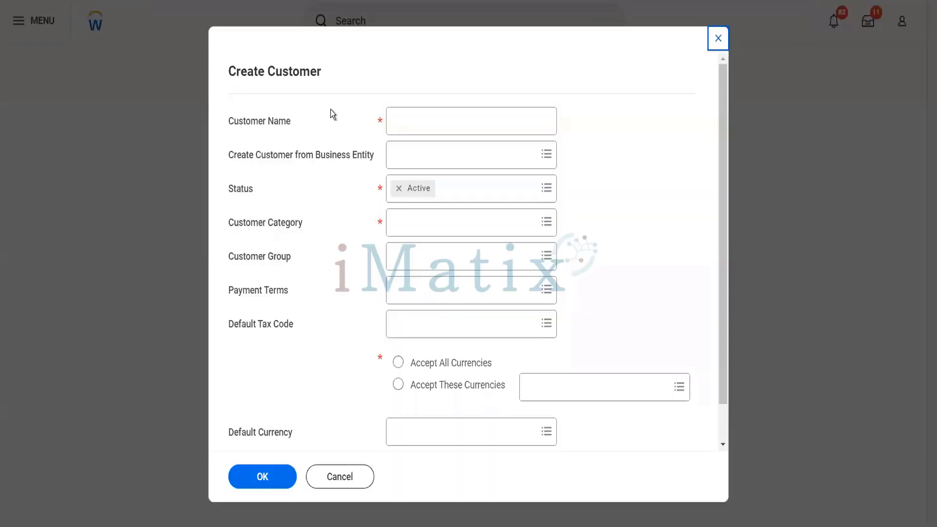
# Cancel the blank Create Customer form and search 'customer: reliance hotel'.
pyautogui.click(346, 484)
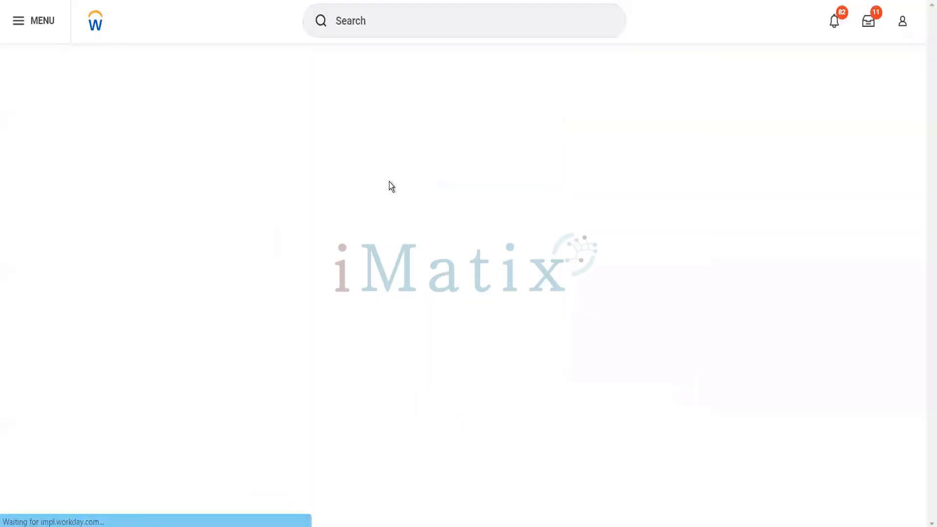
pyautogui.click(393, 18)
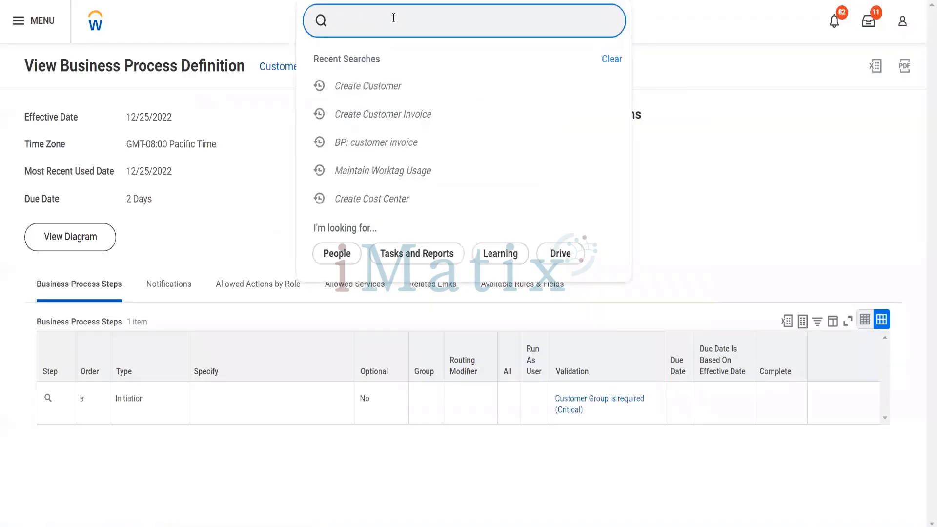
pyautogui.write('customer: ')
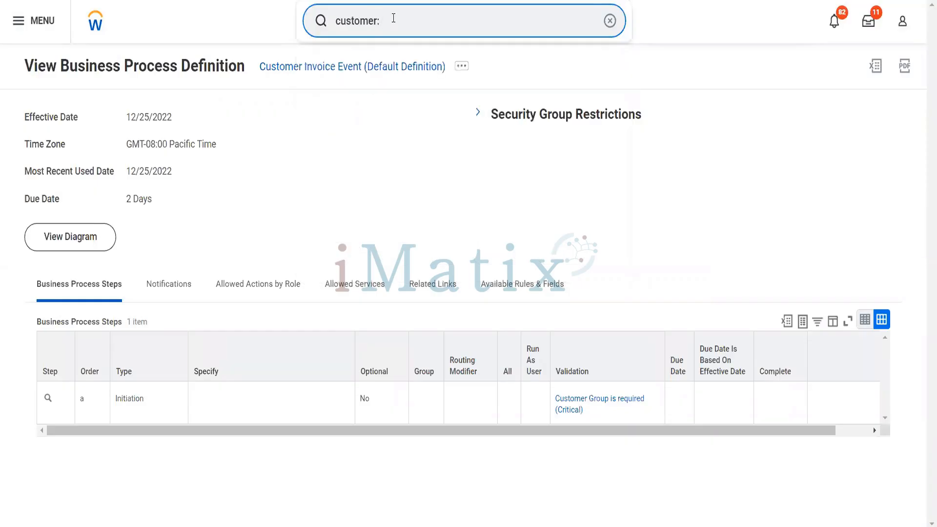
pyautogui.write('reliance hotel')
pyautogui.press('Return')
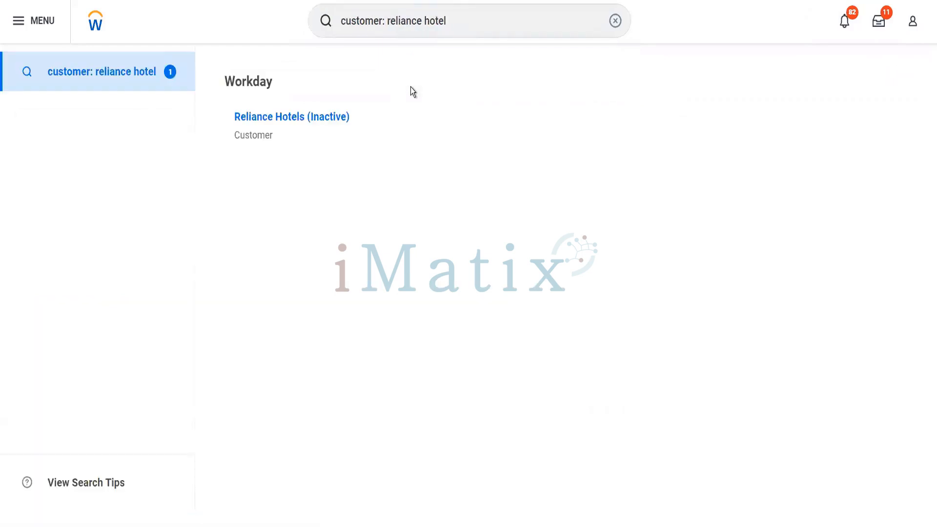
# Open Reliance Hotels (Inactive) and choose Customer > Edit Pending Customer from its related actions.
pyautogui.click(341, 120)
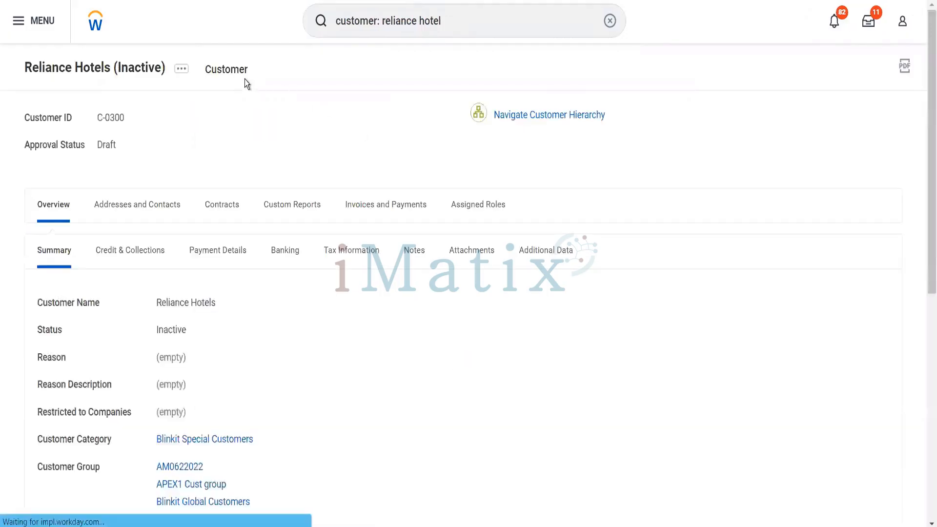
pyautogui.click(181, 69)
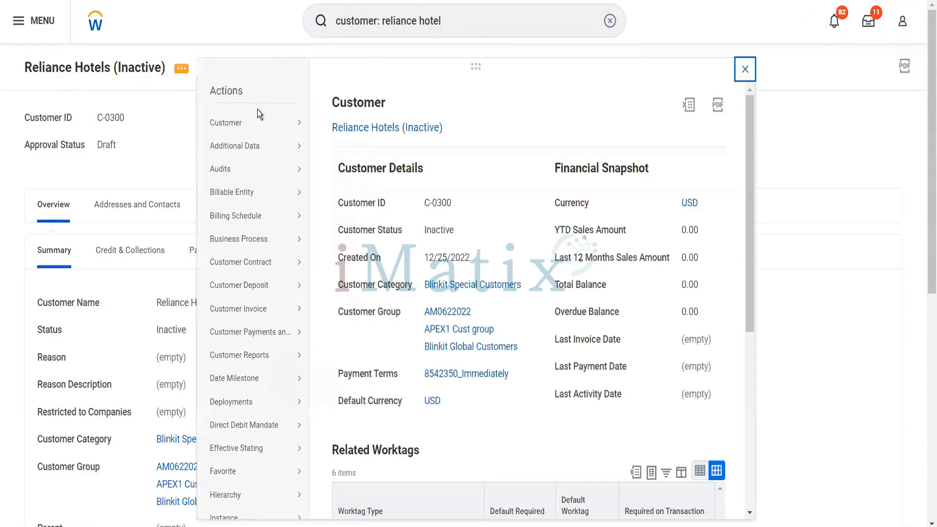
pyautogui.moveTo(267, 121)
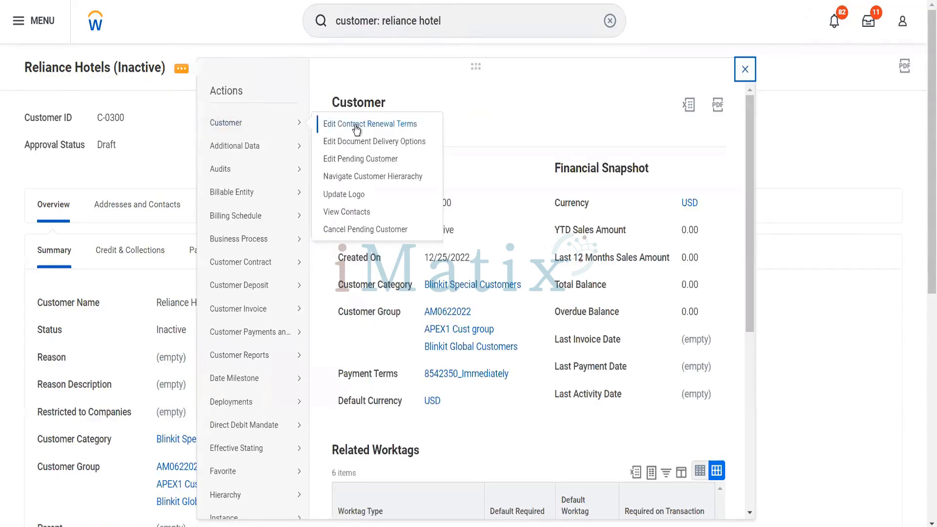
pyautogui.click(359, 159)
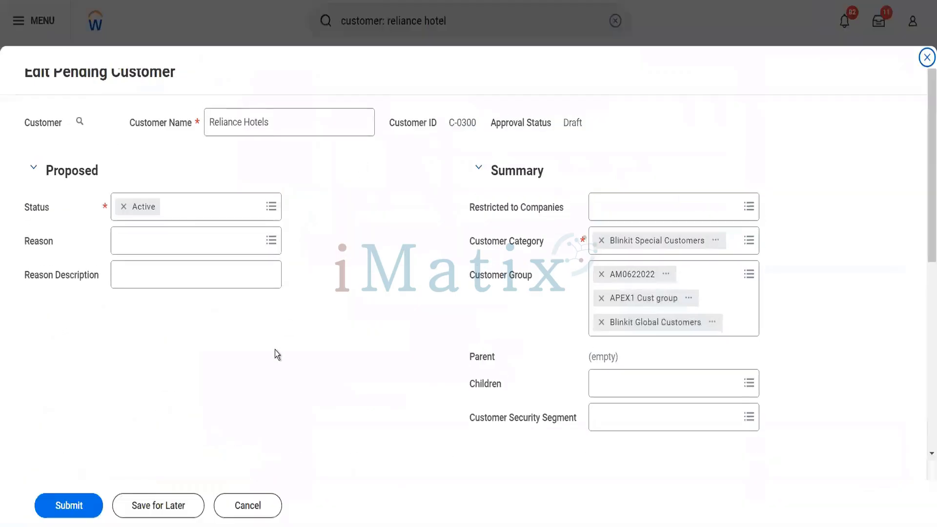
# Tick Always Separate Payments under Payment Details, then switch to the Banking details.
pyautogui.scroll(-5, 254, 312)
pyautogui.click(235, 173)
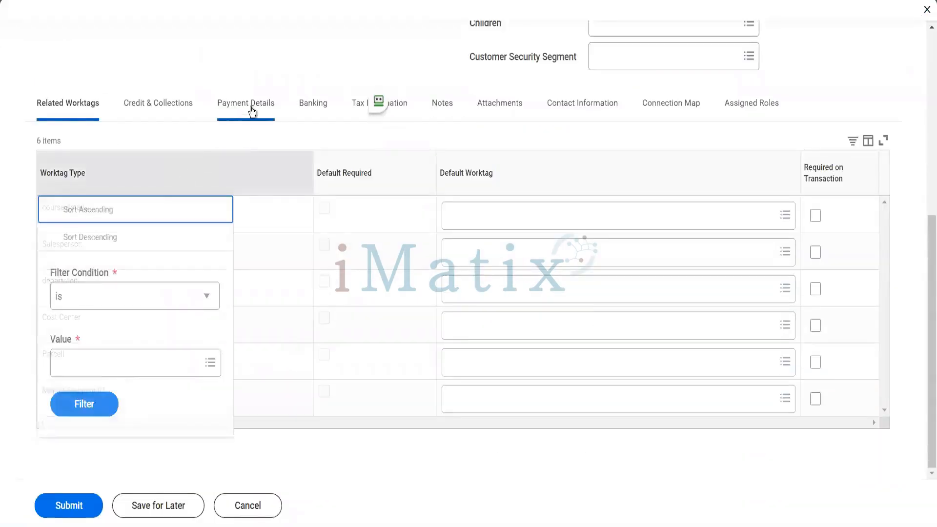
pyautogui.click(251, 112)
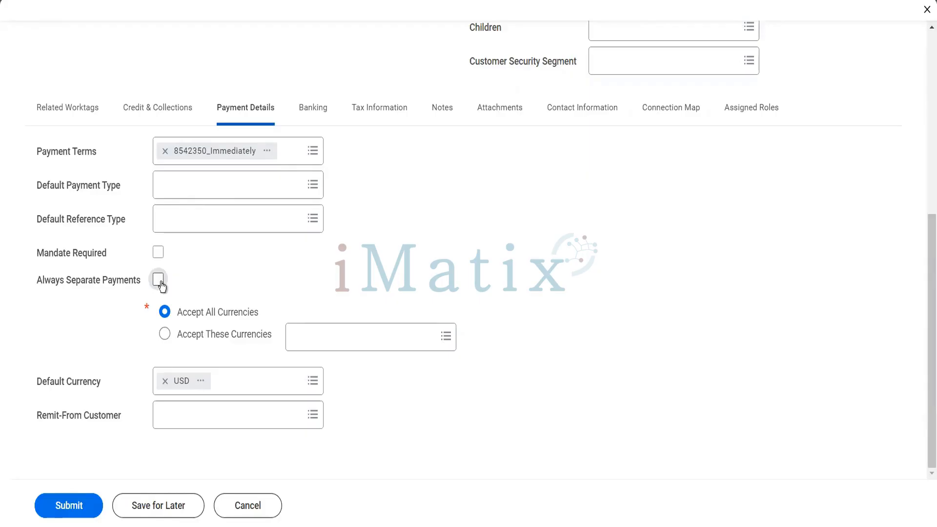
pyautogui.click(160, 283)
pyautogui.click(293, 292)
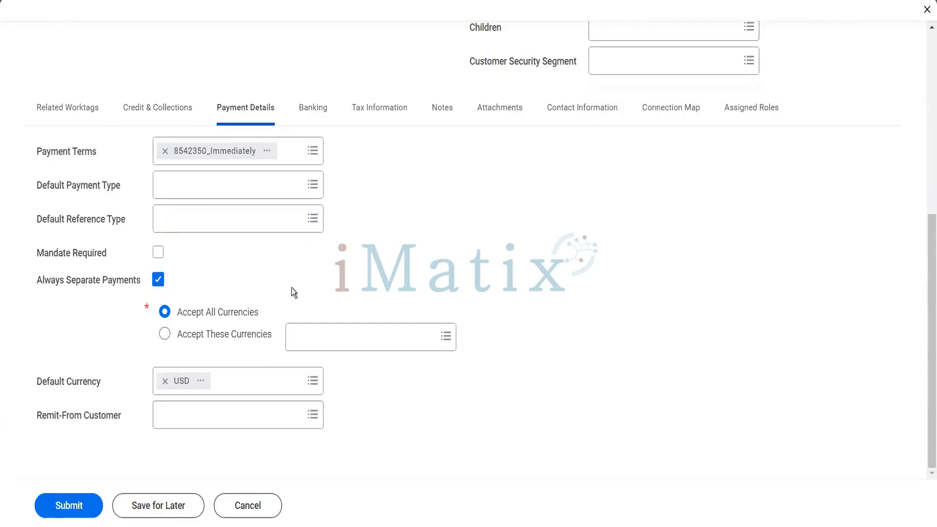
pyautogui.click(318, 117)
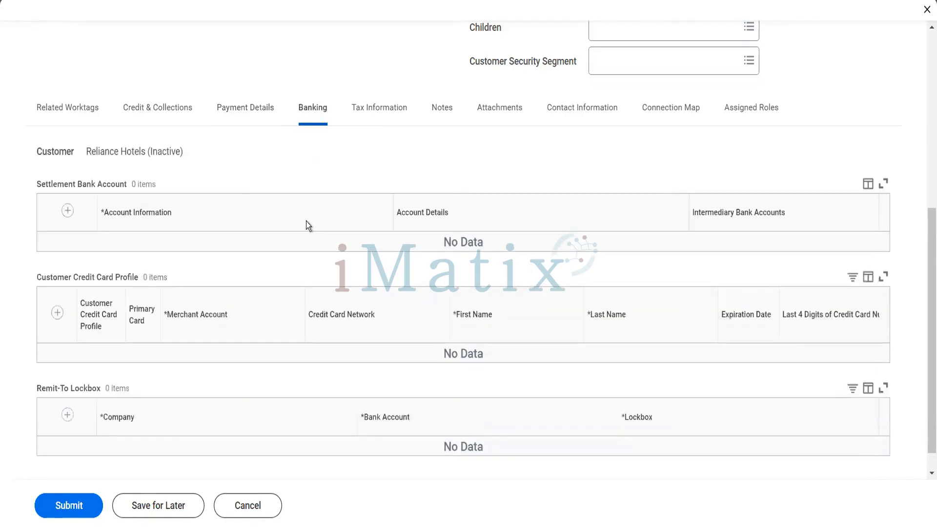
# Add a blank row to the Settlement Bank Account table.
pyautogui.click(67, 211)
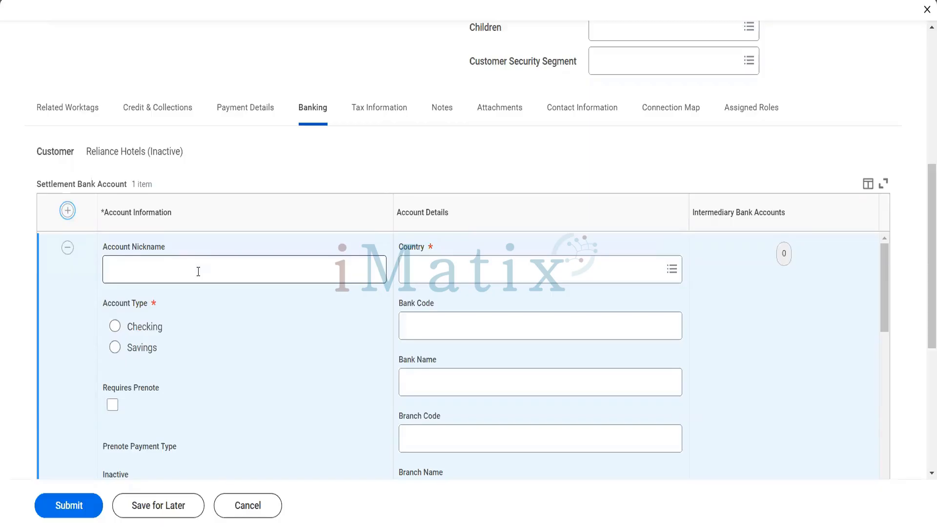
# Enter a Reliance current-account nickname and make the bank account a checking account.
pyautogui.click(198, 271)
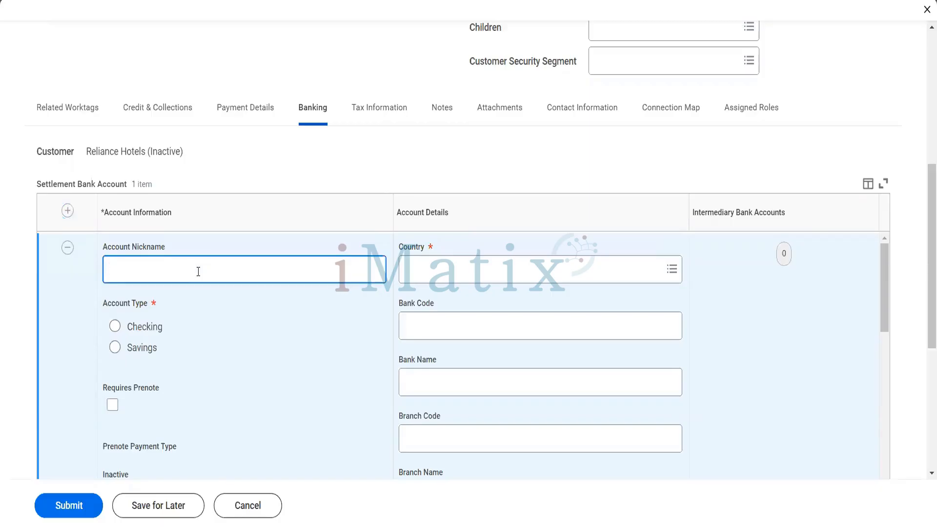
pyautogui.write('Reliance Currenty A')
pyautogui.press('BackSpace')
pyautogui.press('BackSpace')
pyautogui.press('BackSpace')
pyautogui.write('A')
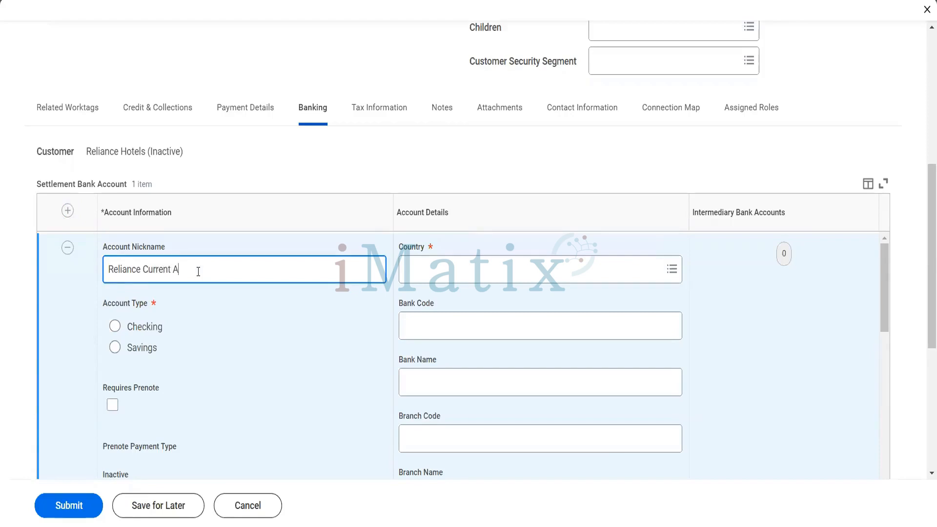
pyautogui.write('ccount')
pyautogui.click(115, 327)
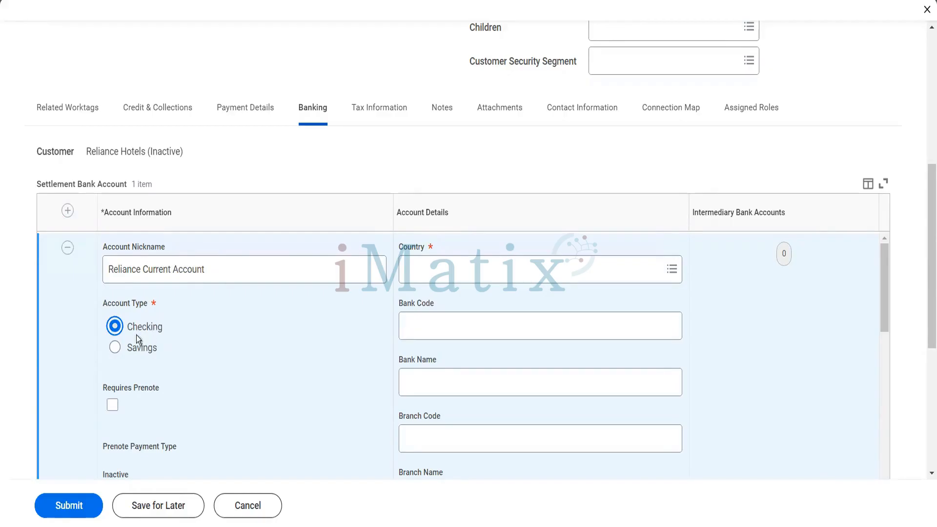
pyautogui.scroll(-2, 156, 344)
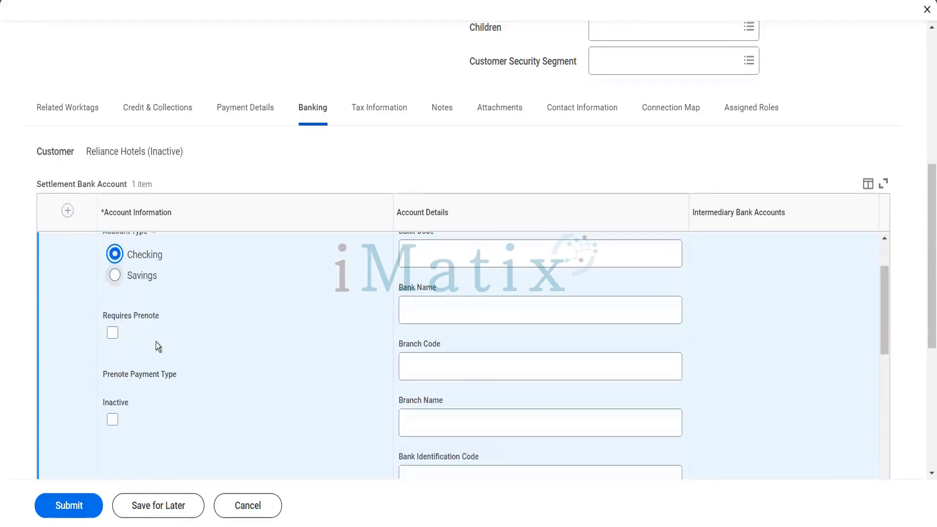
pyautogui.scroll(2, 422, 277)
# Set the bank country to India, IFSC code HDFC0000435 and bank name HDFC Ltd.
pyautogui.click(426, 281)
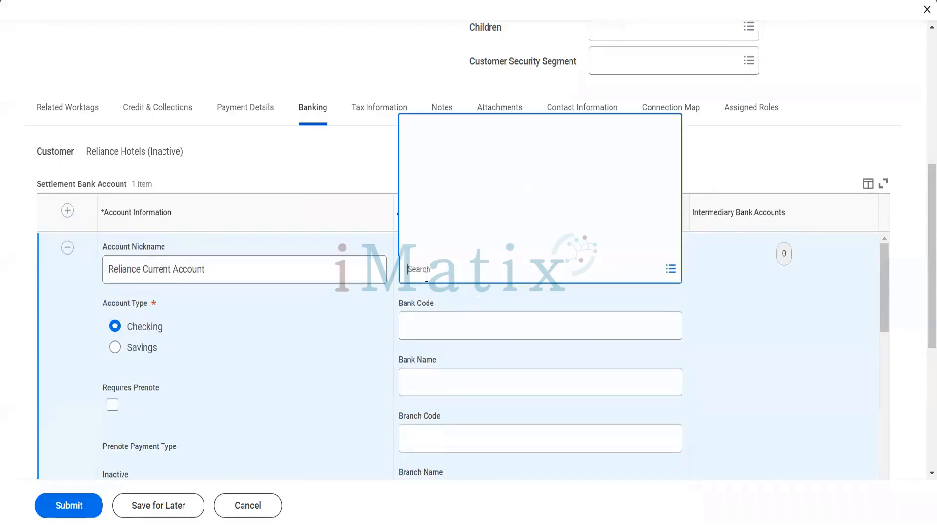
pyautogui.write('au')
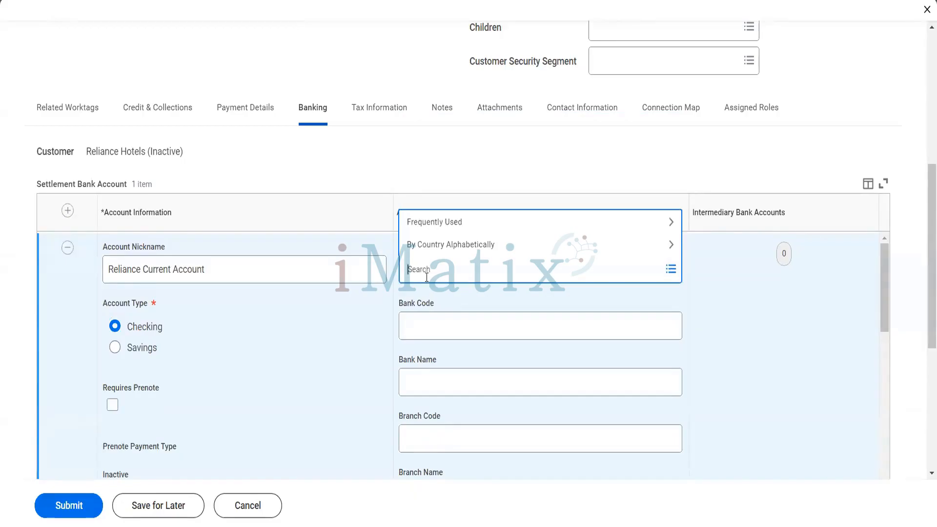
pyautogui.press('BackSpace')
pyautogui.press('BackSpace')
pyautogui.write('INdia')
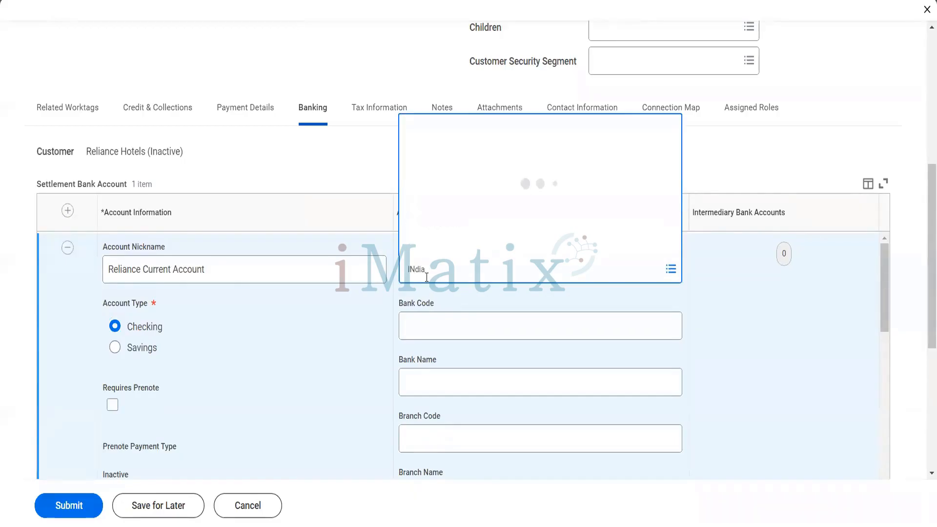
pyautogui.click(432, 224)
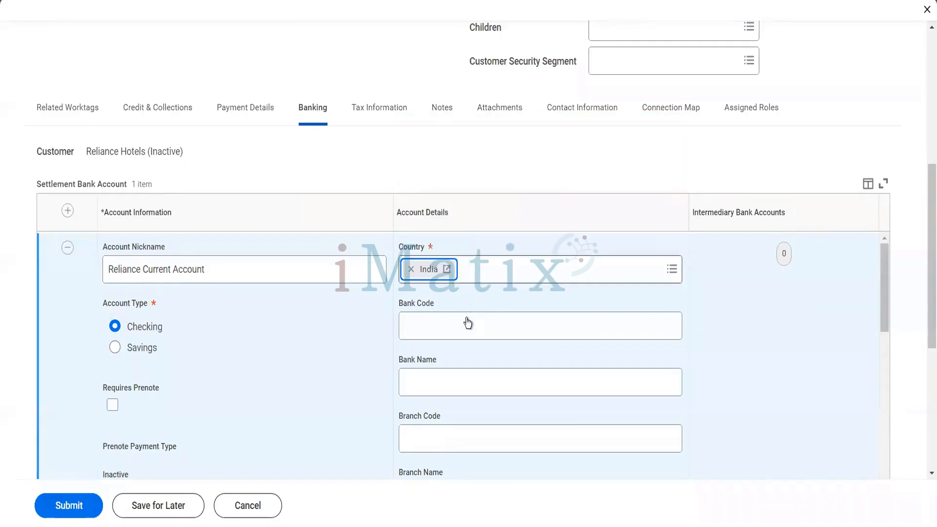
pyautogui.click(435, 342)
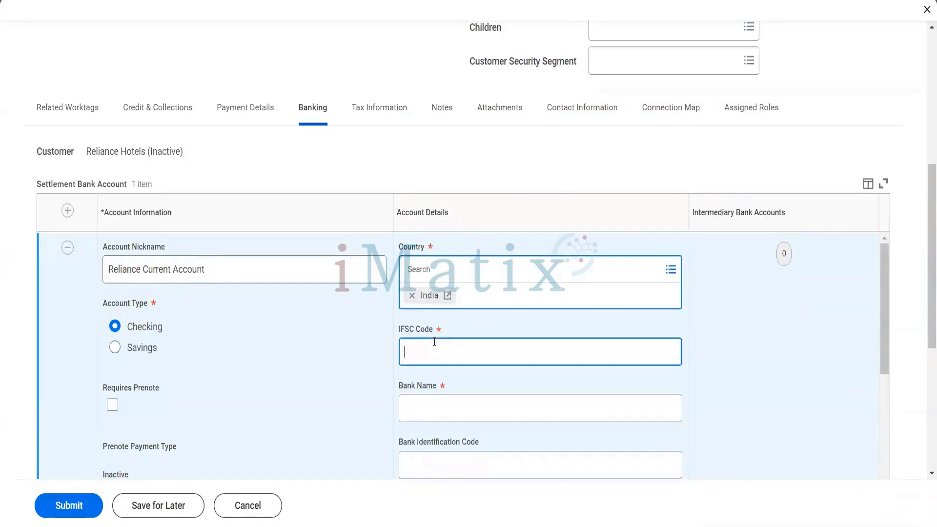
pyautogui.write('HDFC0000435')
pyautogui.press('Tab')
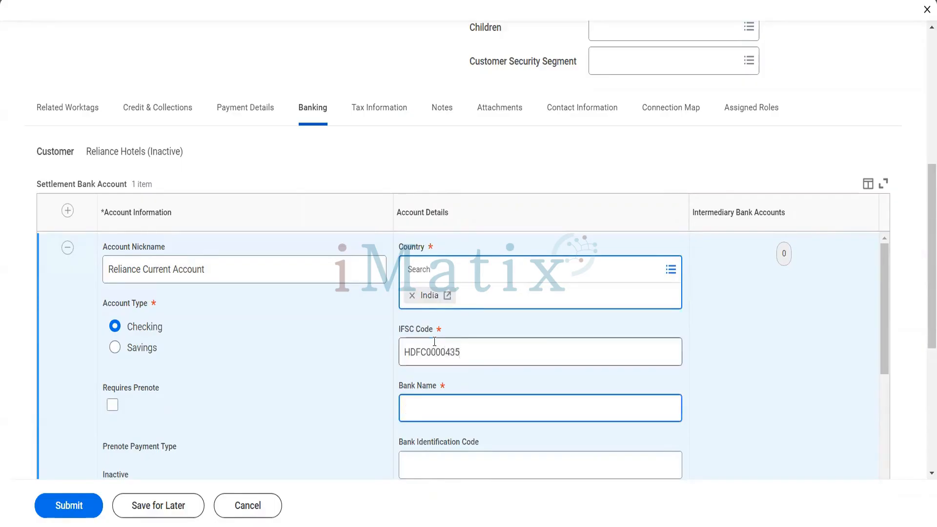
pyautogui.write('HDFC Ltd')
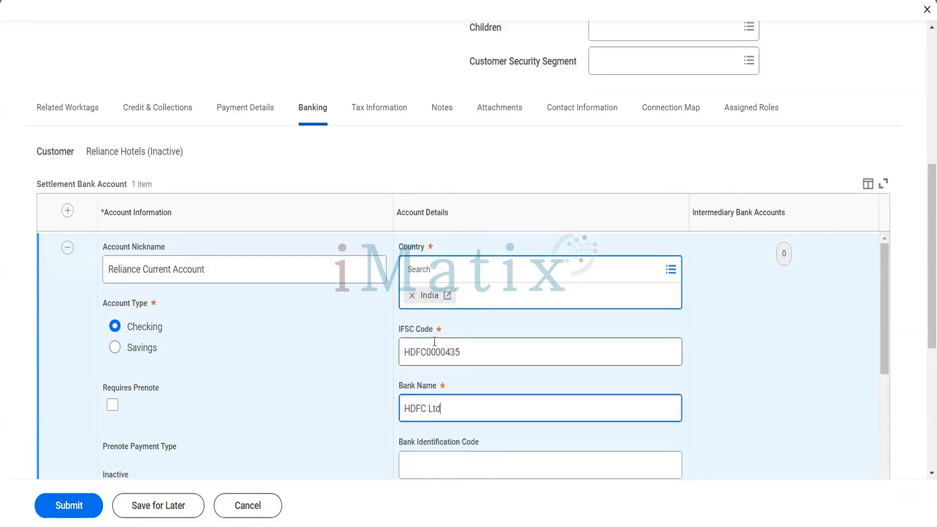
pyautogui.scroll(-3, 434, 341)
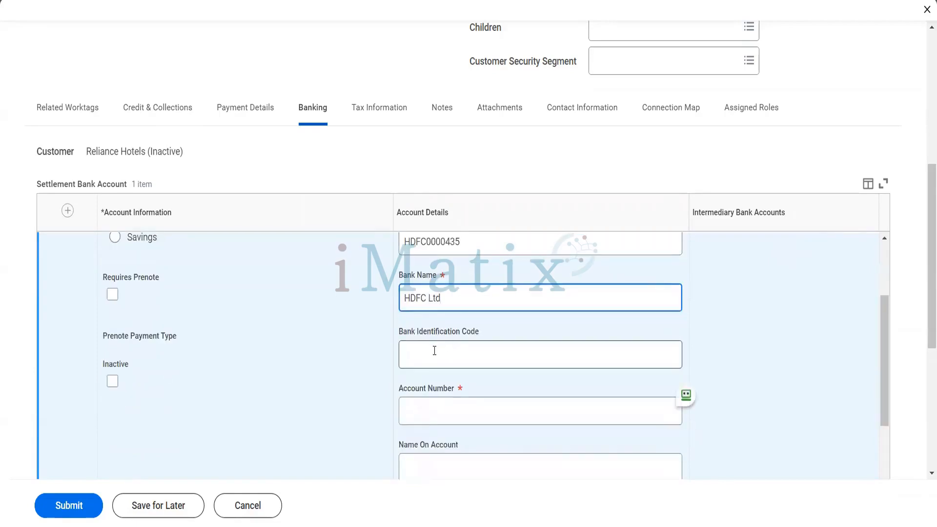
pyautogui.click(434, 351)
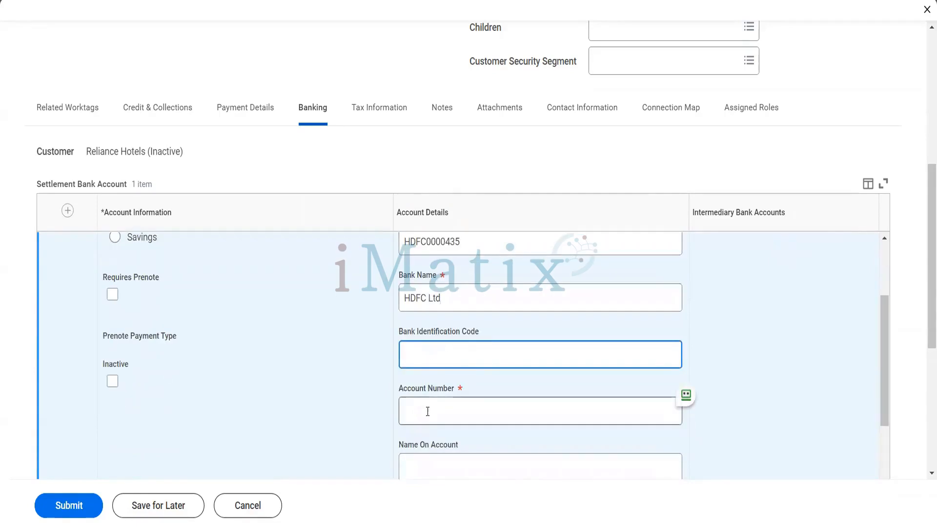
# Enter the account number, name Reliance Hotels Ltd and instruction 'This bank does not process payment on weekend'.
pyautogui.click(427, 411)
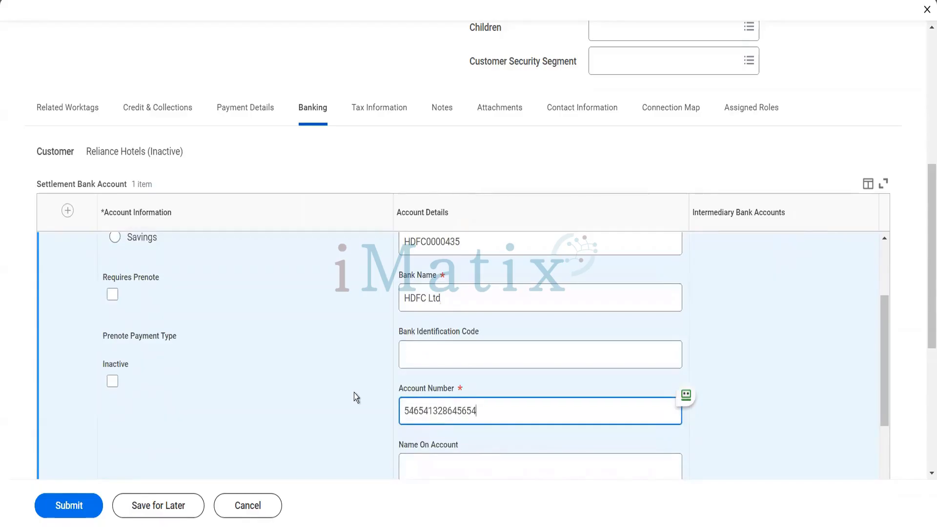
pyautogui.scroll(-3, 356, 395)
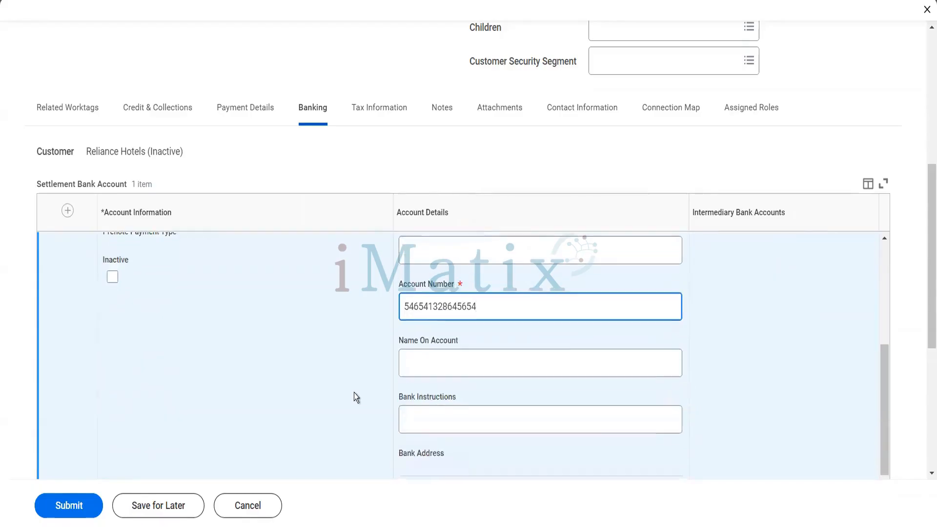
pyautogui.click(423, 366)
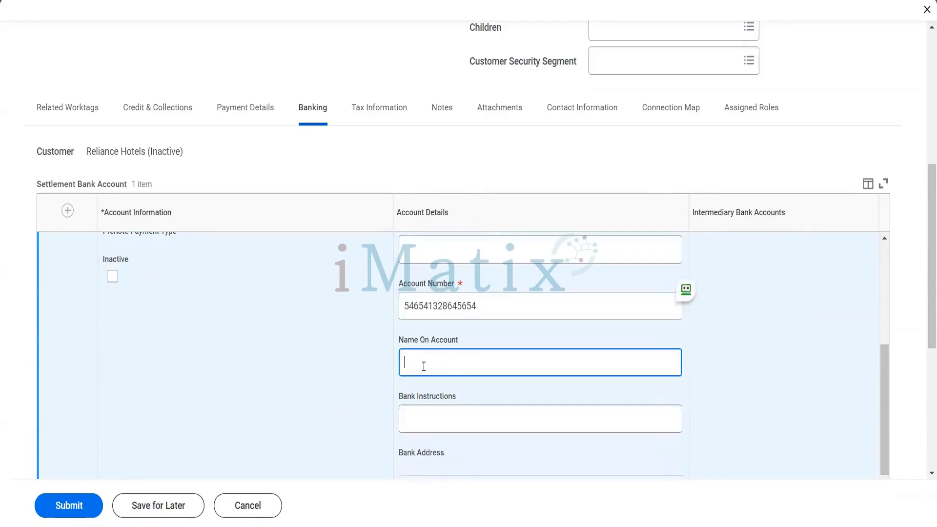
pyautogui.write('Reliance Hotels Ltd')
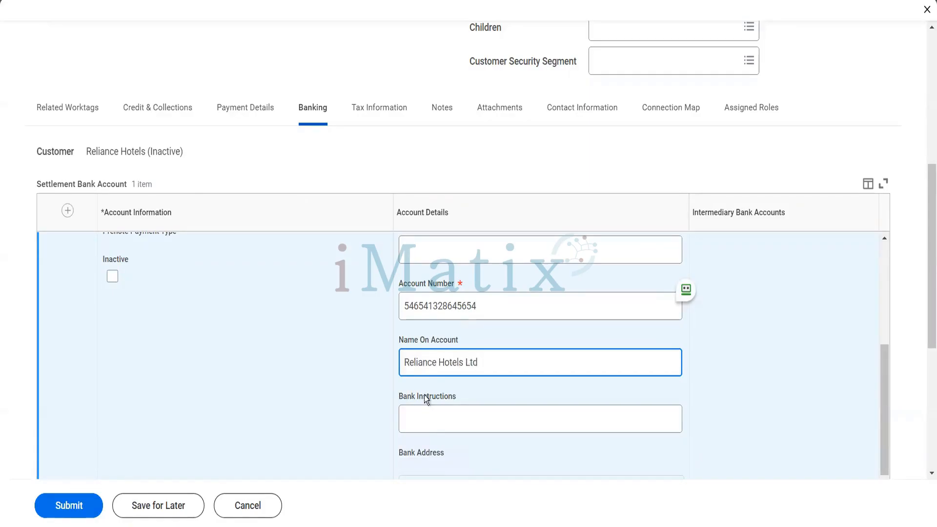
pyautogui.click(426, 419)
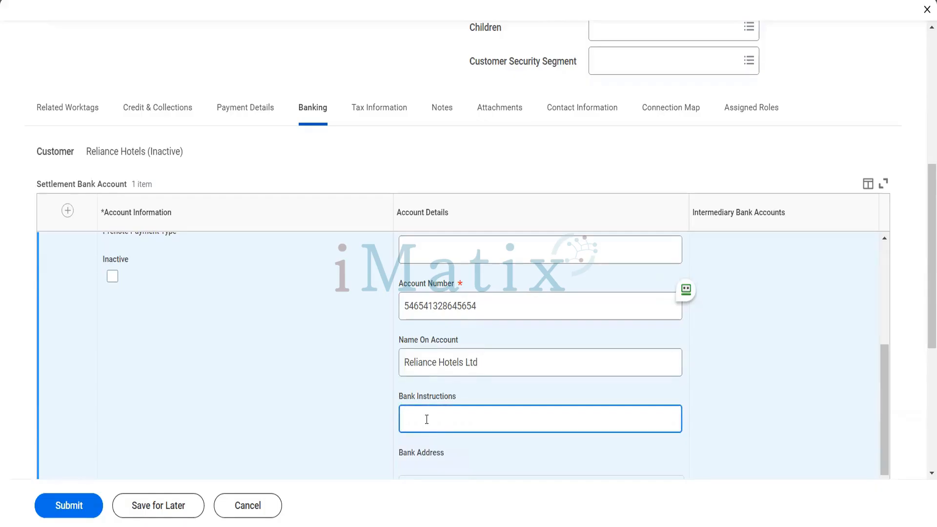
pyautogui.write('This bank does not proces')
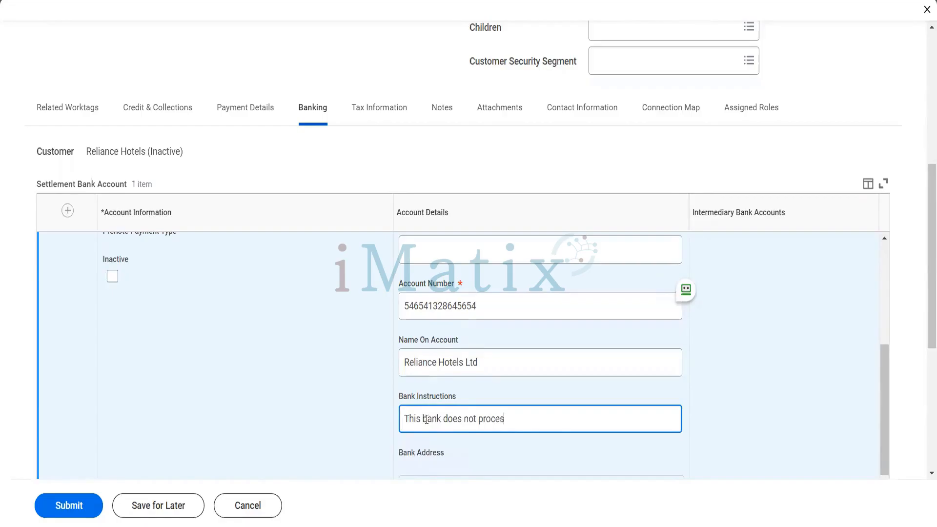
pyautogui.write('s payment on weekend')
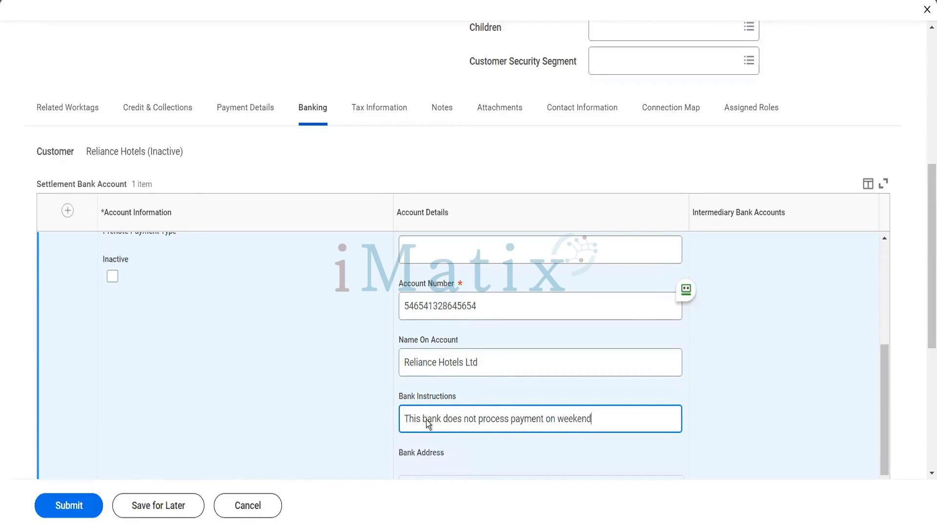
pyautogui.scroll(-1, 426, 419)
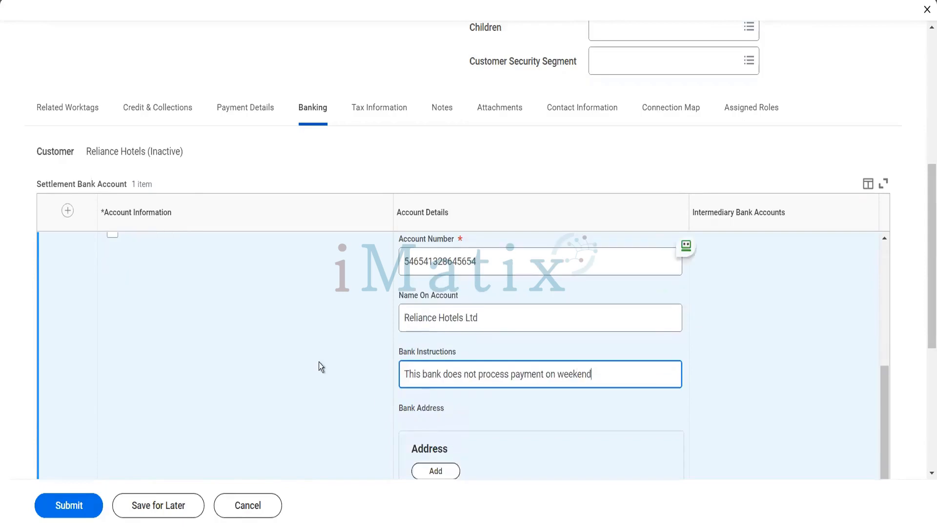
pyautogui.scroll(-3, 319, 364)
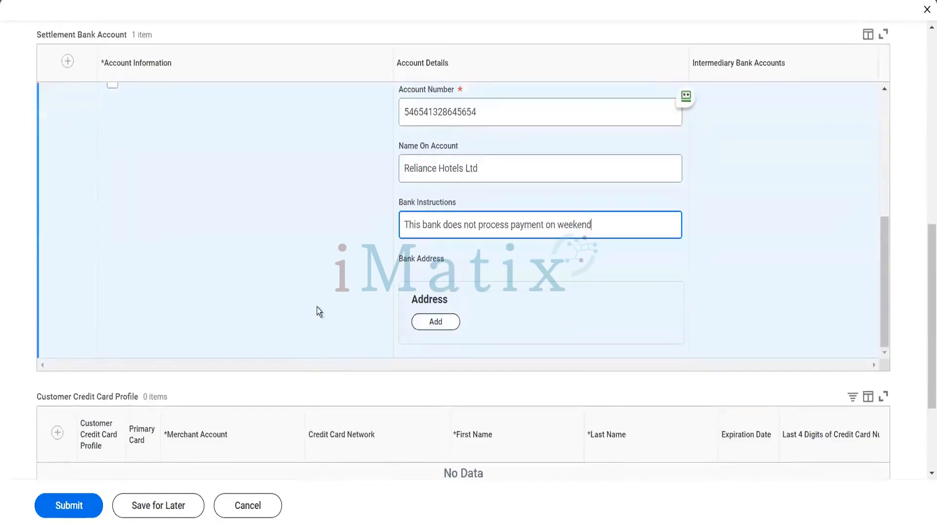
pyautogui.scroll(3, 317, 306)
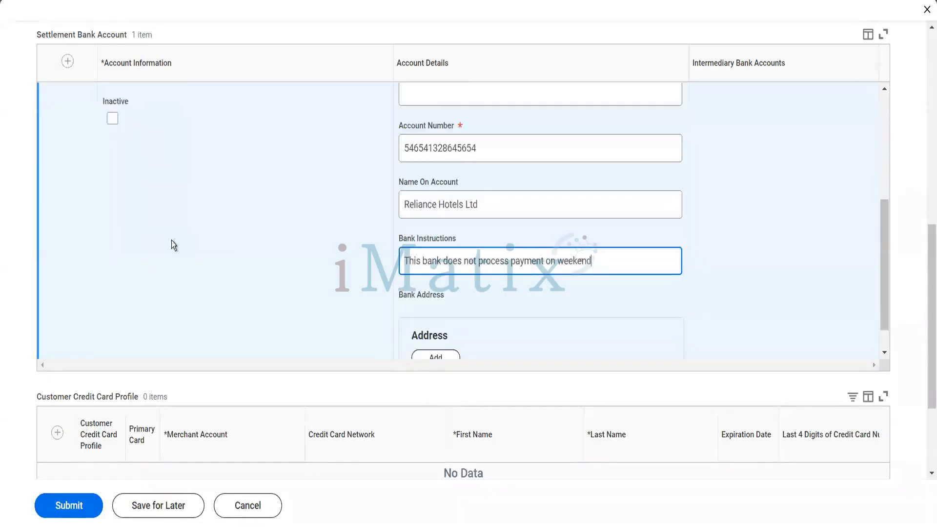
pyautogui.scroll(5, 171, 240)
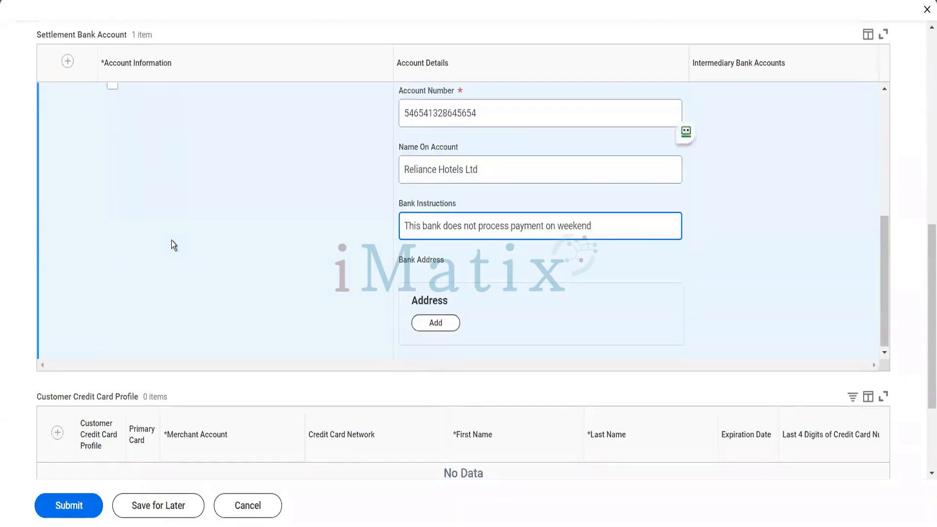
pyautogui.scroll(-8, 206, 370)
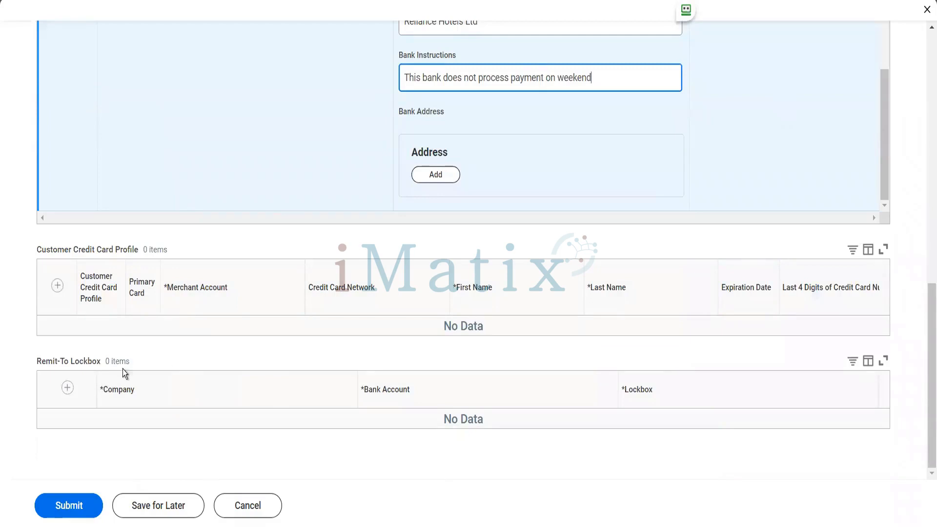
pyautogui.scroll(4, 262, 355)
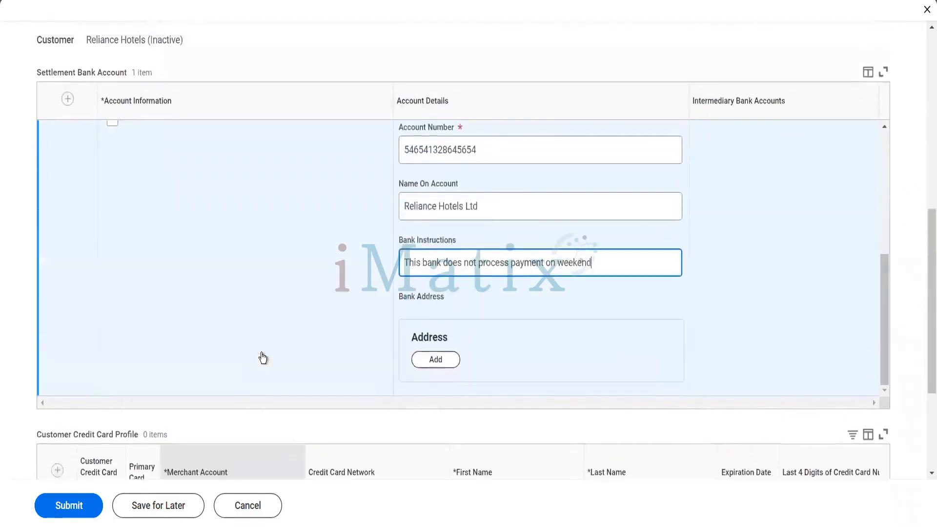
pyautogui.scroll(1, 262, 358)
pyautogui.scroll(-5, 262, 358)
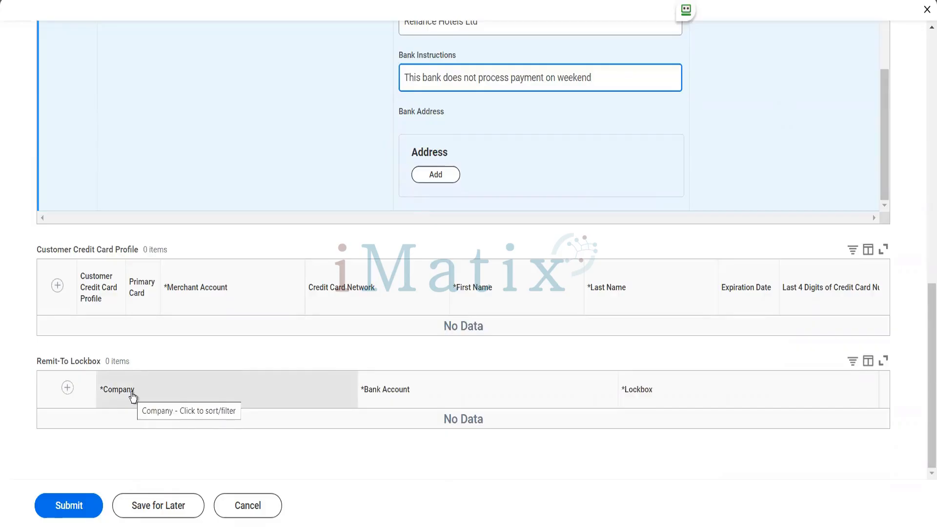
pyautogui.scroll(10, 132, 397)
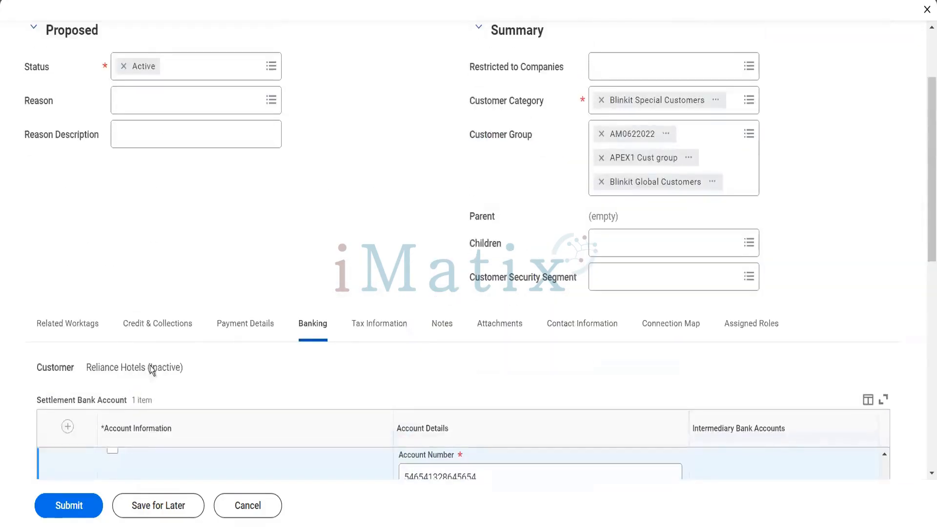
# In the tax information, set the default tax code to Atlanta (4%).
pyautogui.click(381, 322)
pyautogui.scroll(-3, 379, 315)
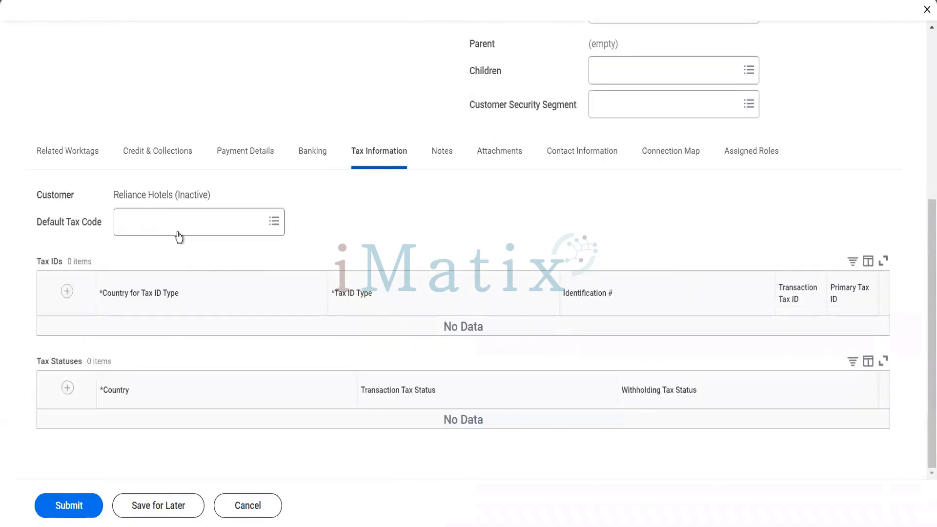
pyautogui.click(178, 237)
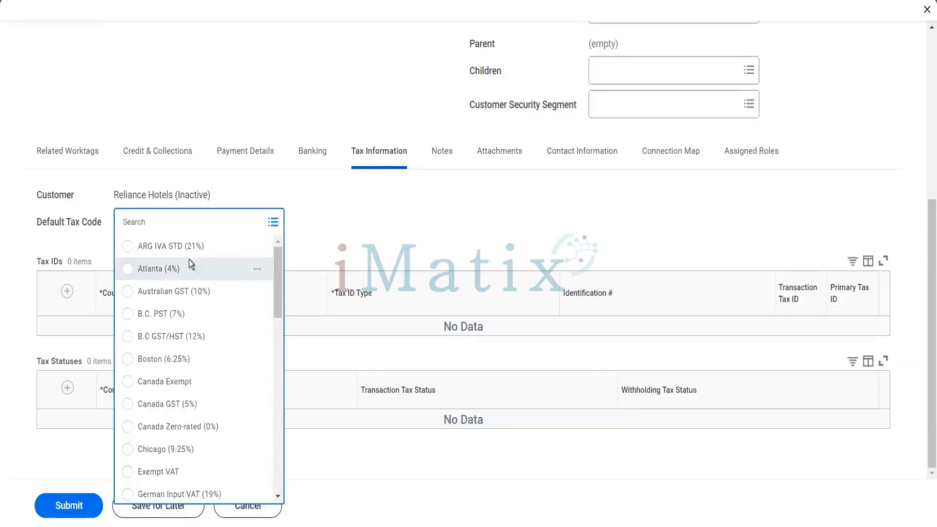
pyautogui.click(189, 263)
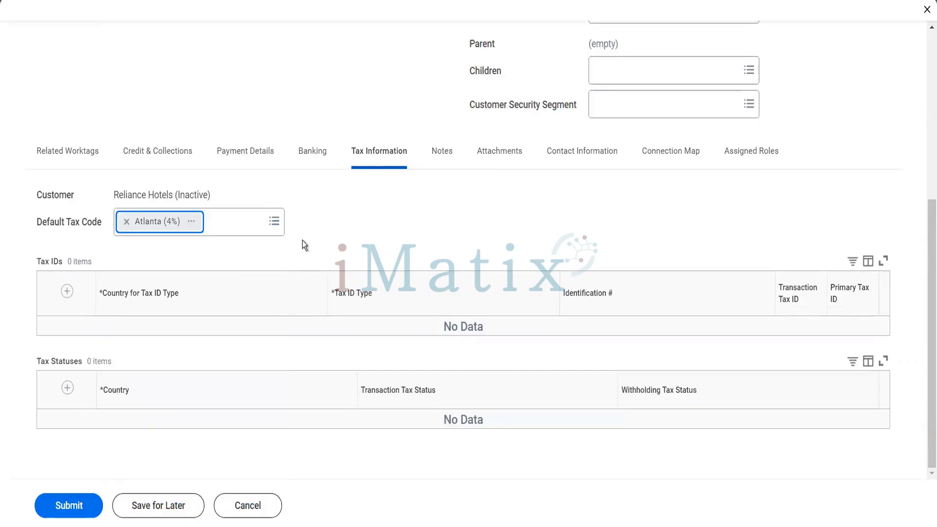
# Add a primary United States of America Employer ID Number tax ID with its identification number.
pyautogui.click(66, 291)
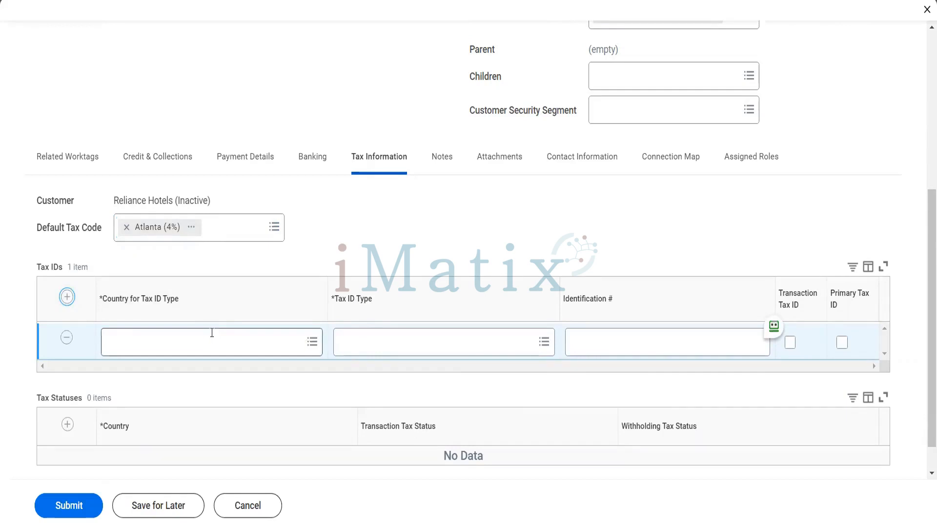
pyautogui.click(212, 332)
pyautogui.write('USA')
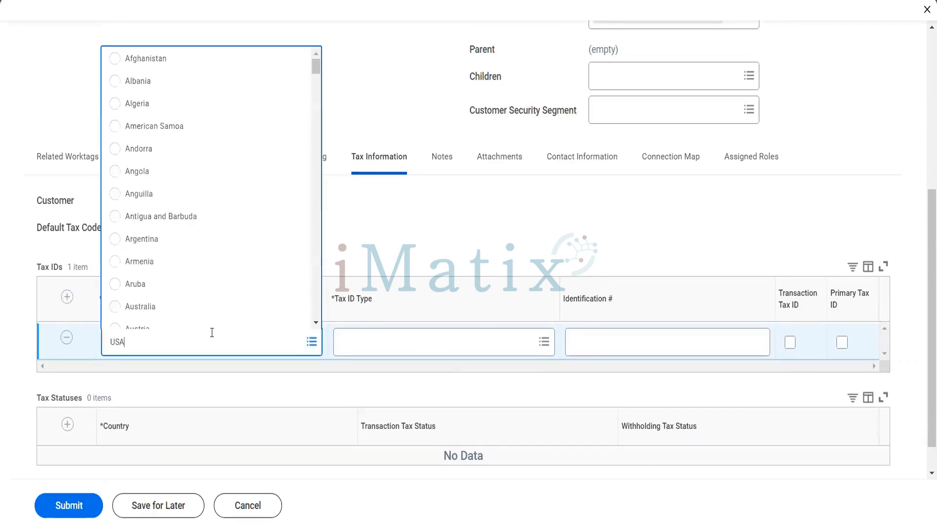
pyautogui.press('Return')
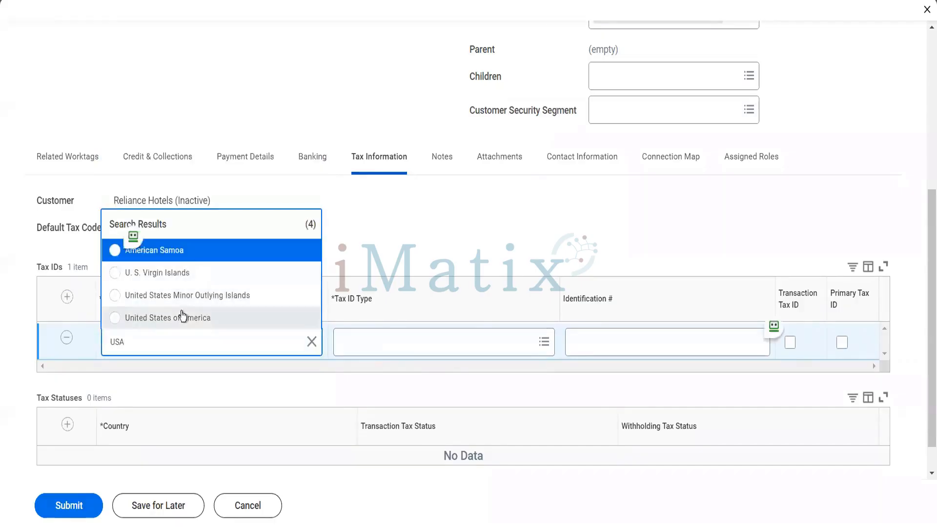
pyautogui.click(183, 318)
pyautogui.click(380, 343)
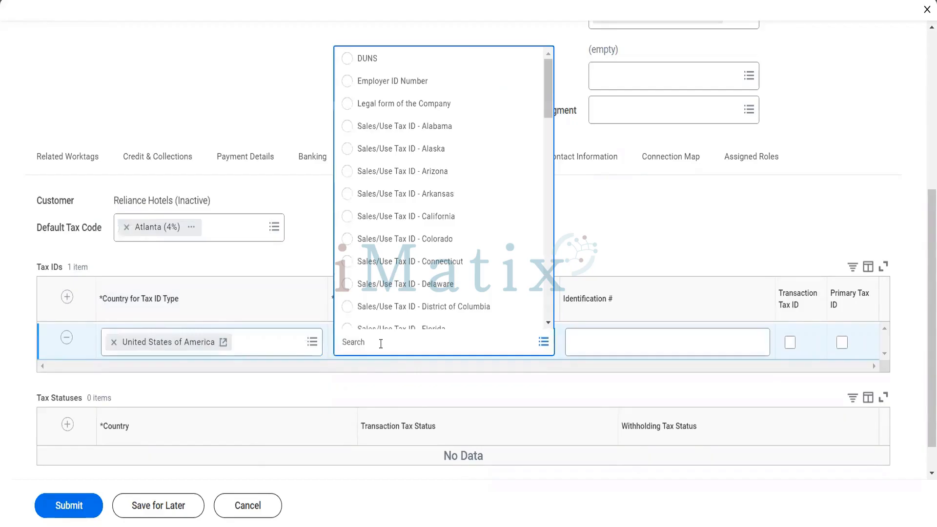
pyautogui.click(403, 83)
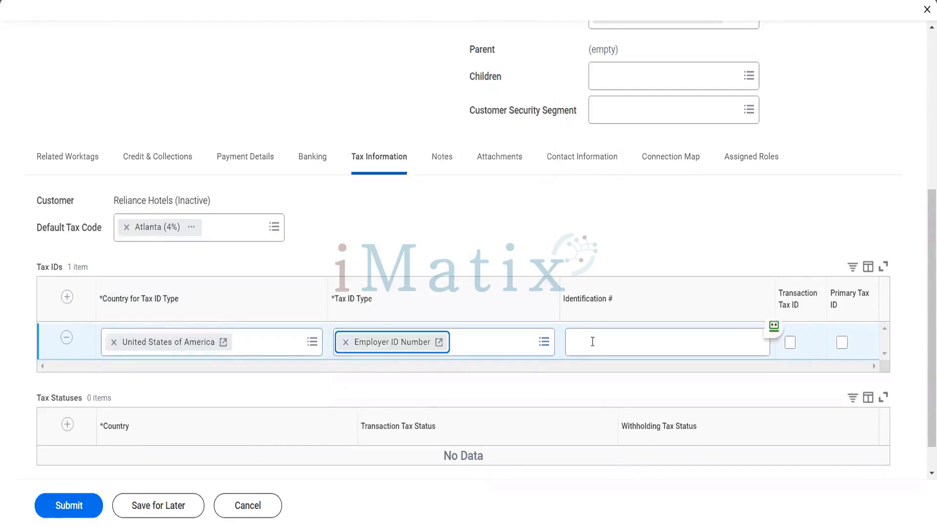
pyautogui.click(592, 341)
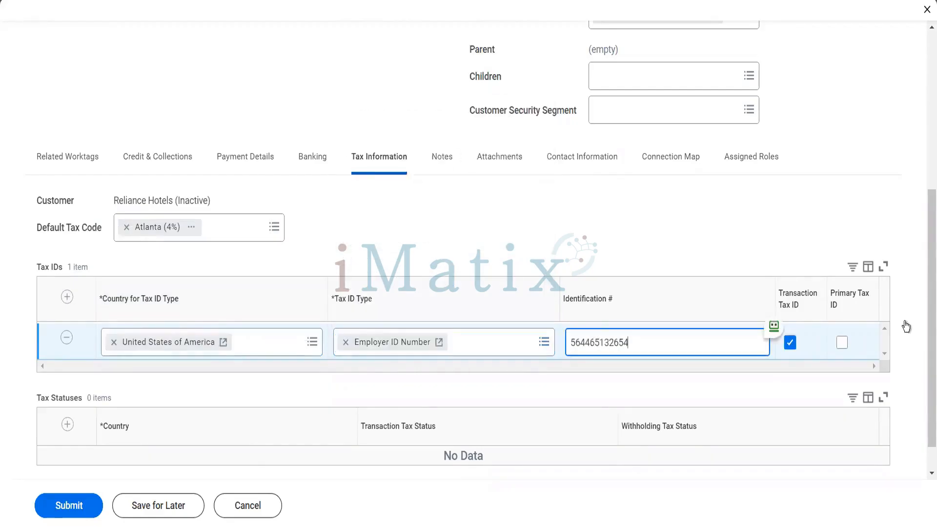
pyautogui.click(841, 343)
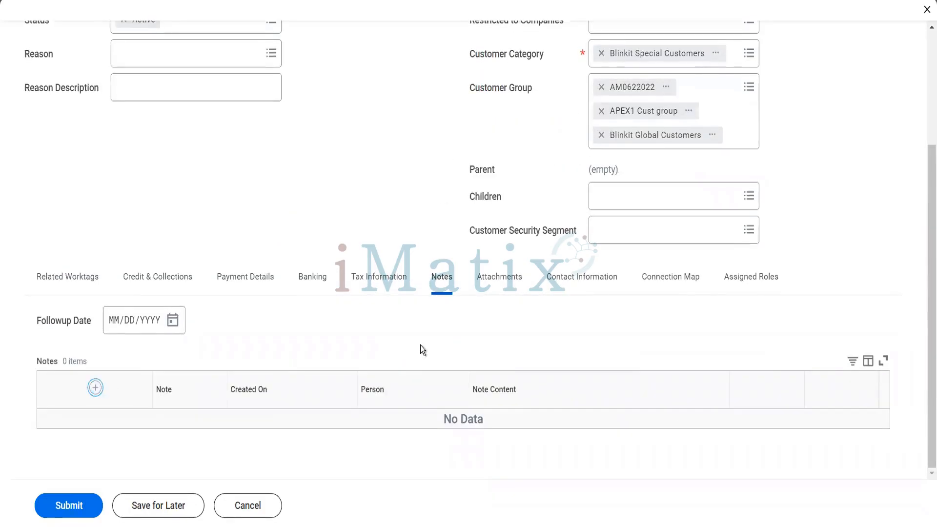
# Add the note 'This is our loyal customer. Next meeting with them is on 3rd Jan', follow-up 12/29/2022, then view Attachments.
pyautogui.click(496, 401)
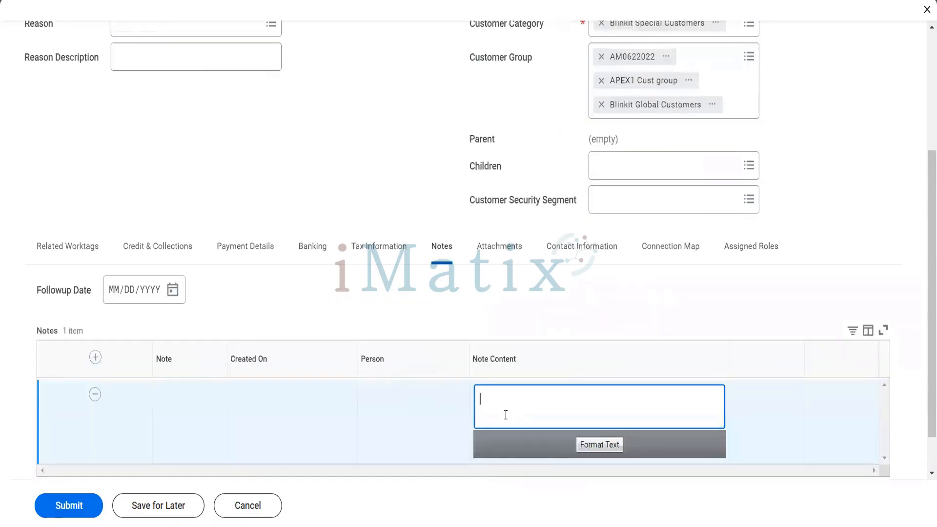
pyautogui.write('This is our loyal customer. Next ')
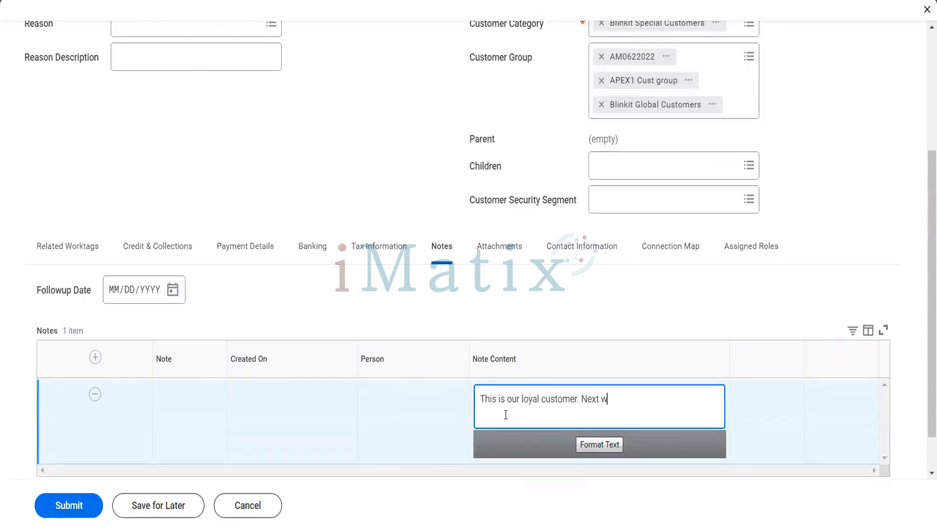
pyautogui.write('meeting wi')
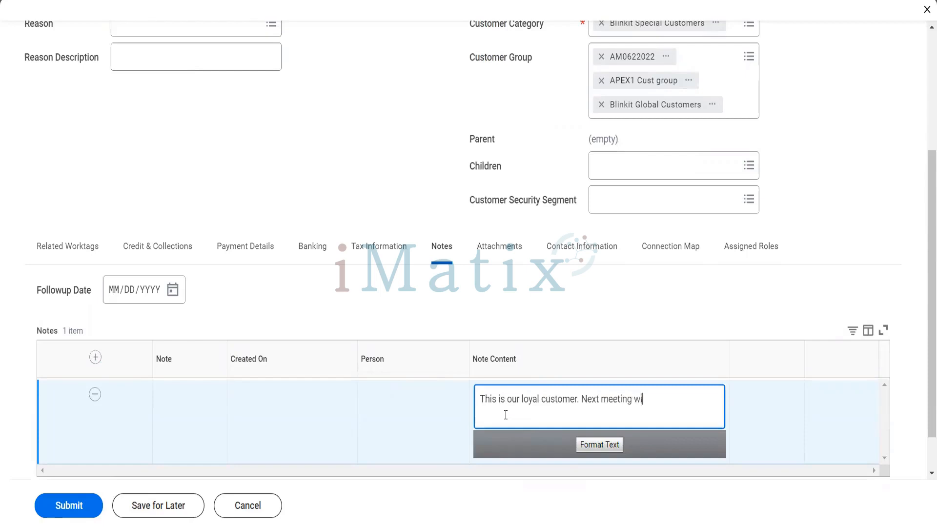
pyautogui.write('th them is on 3rd Jan')
pyautogui.click(173, 291)
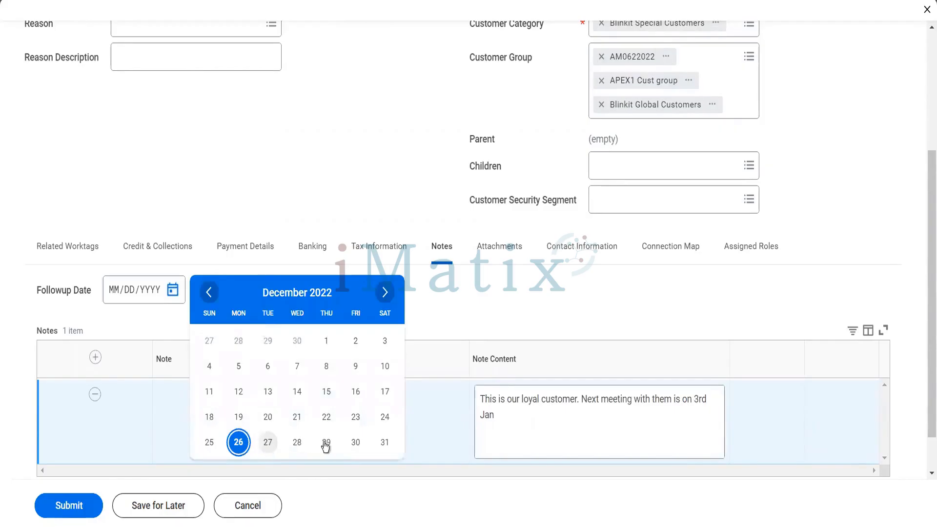
pyautogui.click(326, 442)
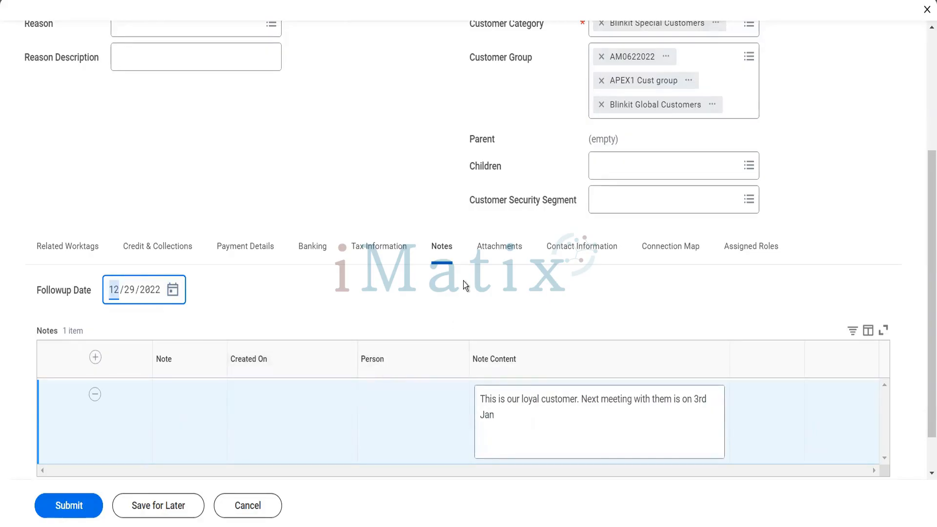
pyautogui.click(504, 260)
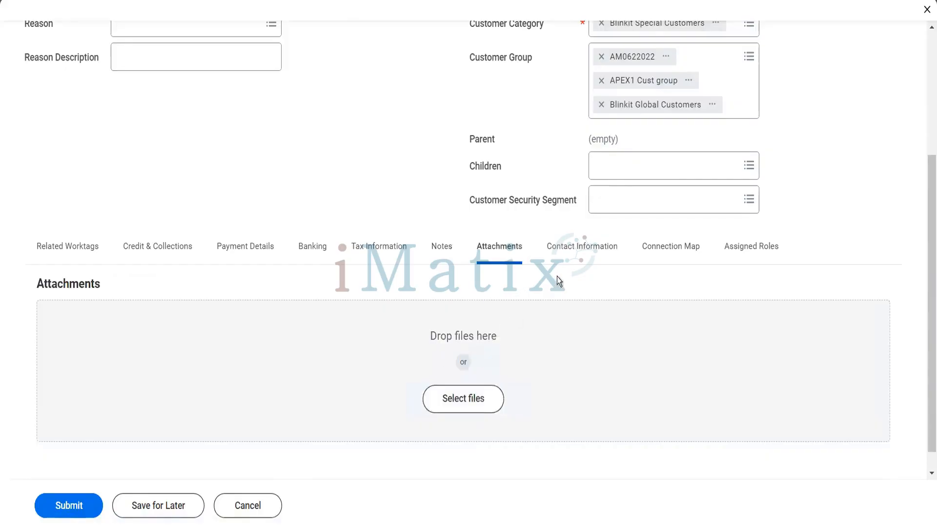
# Add a new contact address with lines '15th cross' and '10th avenue'.
pyautogui.click(588, 264)
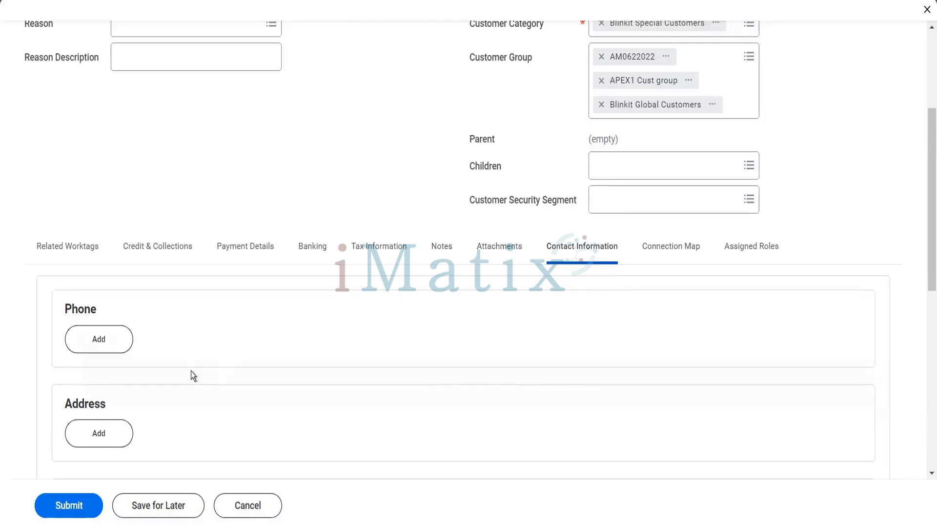
pyautogui.scroll(-2, 192, 372)
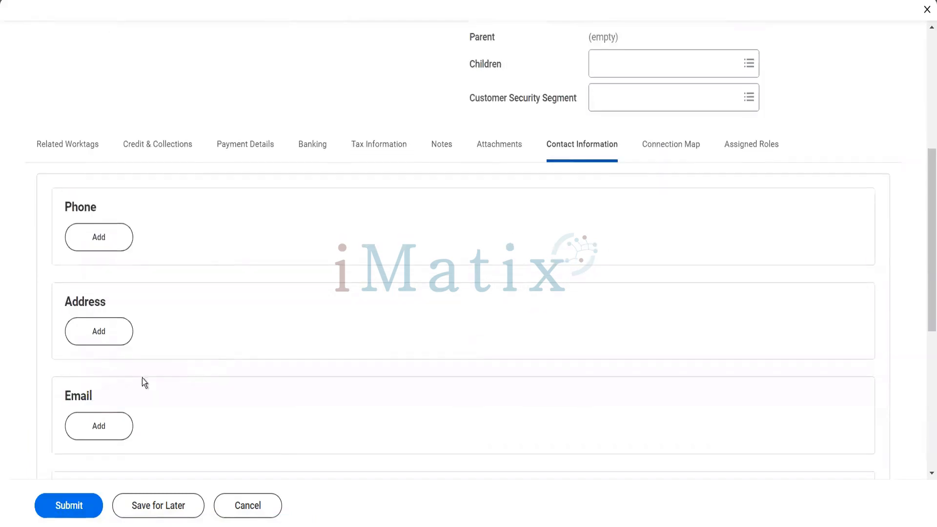
pyautogui.click(91, 323)
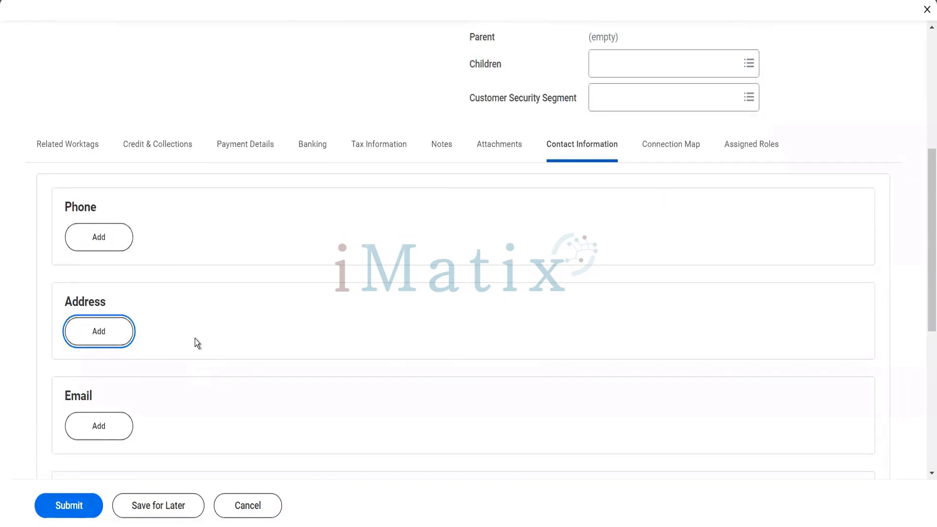
pyautogui.scroll(-2, 197, 343)
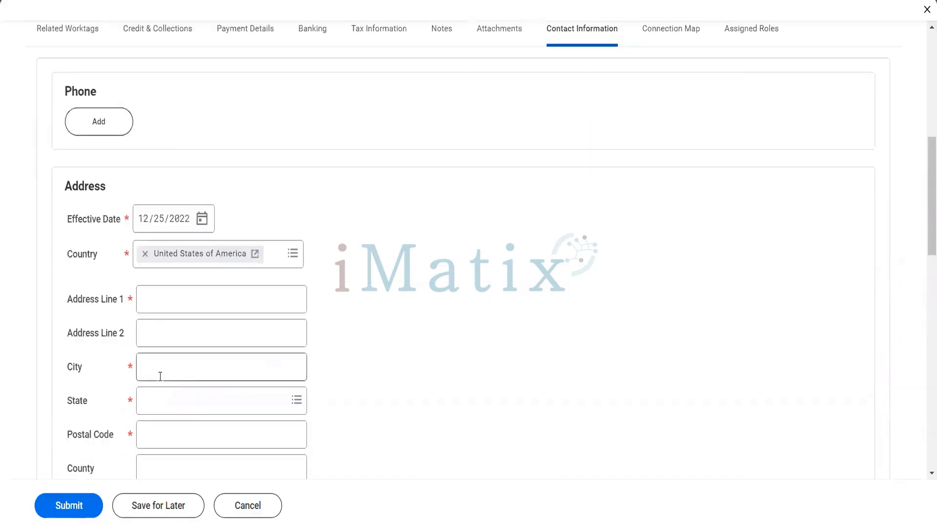
pyautogui.click(171, 306)
pyautogui.write('15th co')
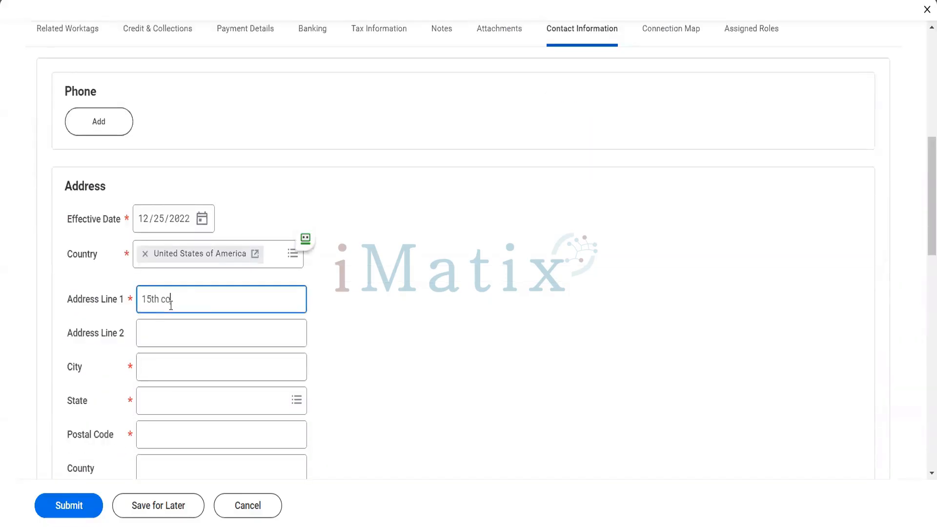
pyautogui.press('BackSpace')
pyautogui.write('ross')
pyautogui.press('Tab')
pyautogui.write('10th avenue')
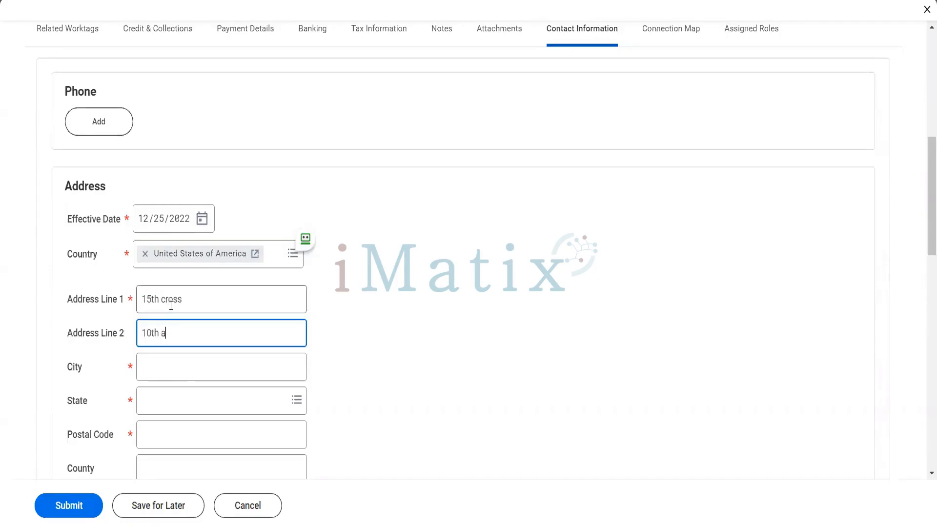
# Set the address city to NYK, state New York and postal code 10041.
pyautogui.press('Tab')
pyautogui.write('N')
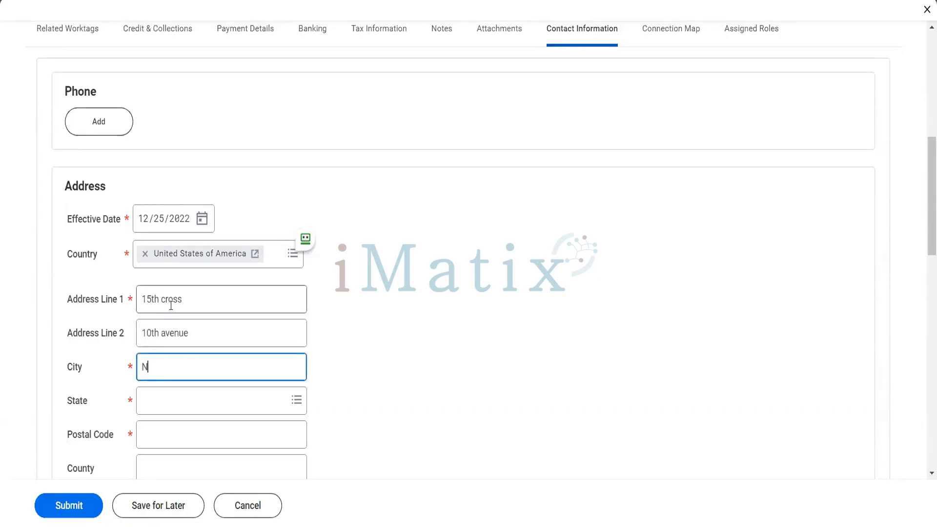
pyautogui.write('YK')
pyautogui.press('Tab')
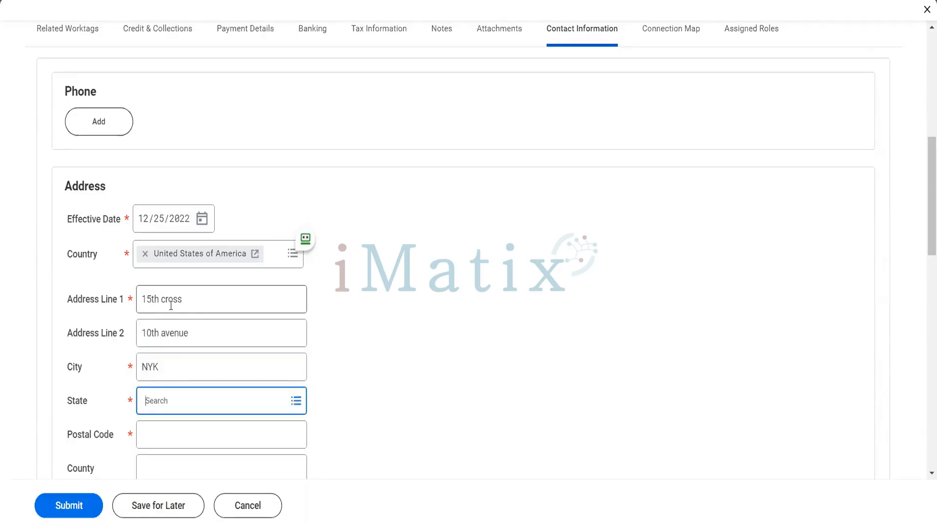
pyautogui.write('NY')
pyautogui.press('Return')
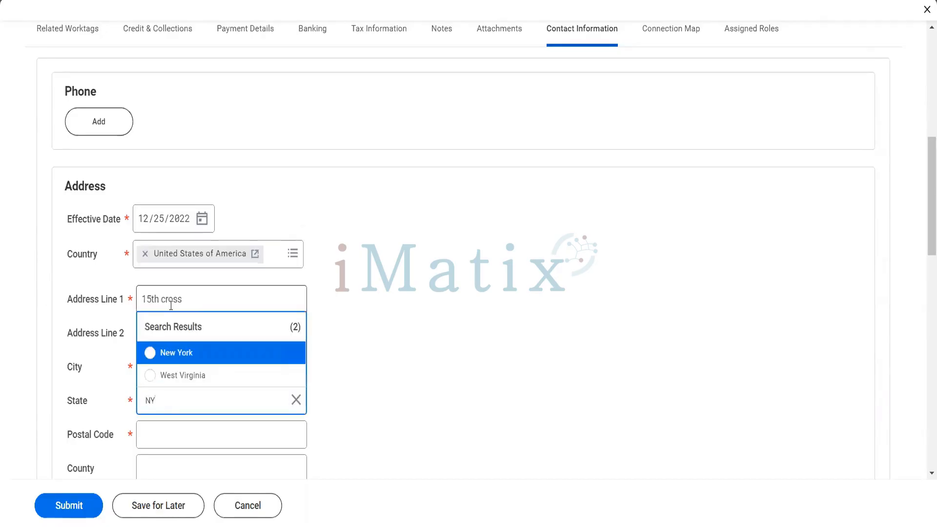
pyautogui.click(190, 354)
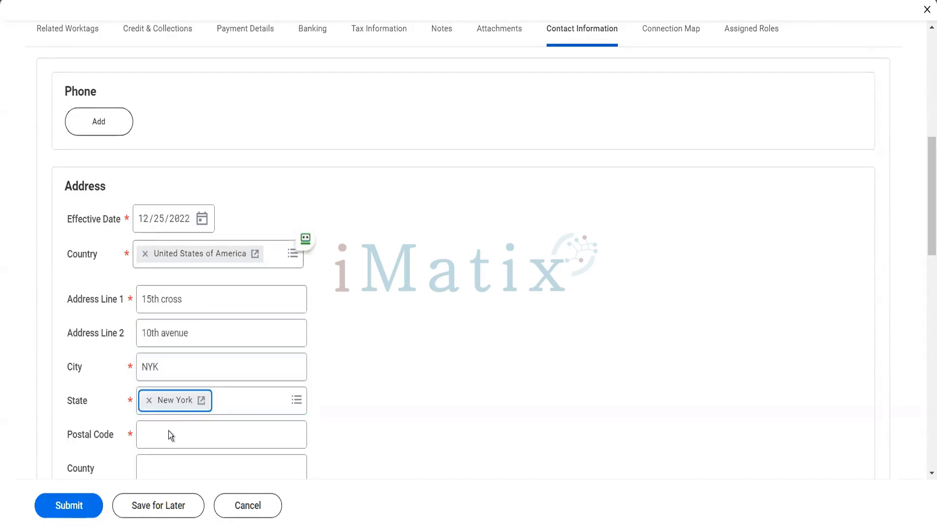
pyautogui.click(169, 434)
pyautogui.write('1')
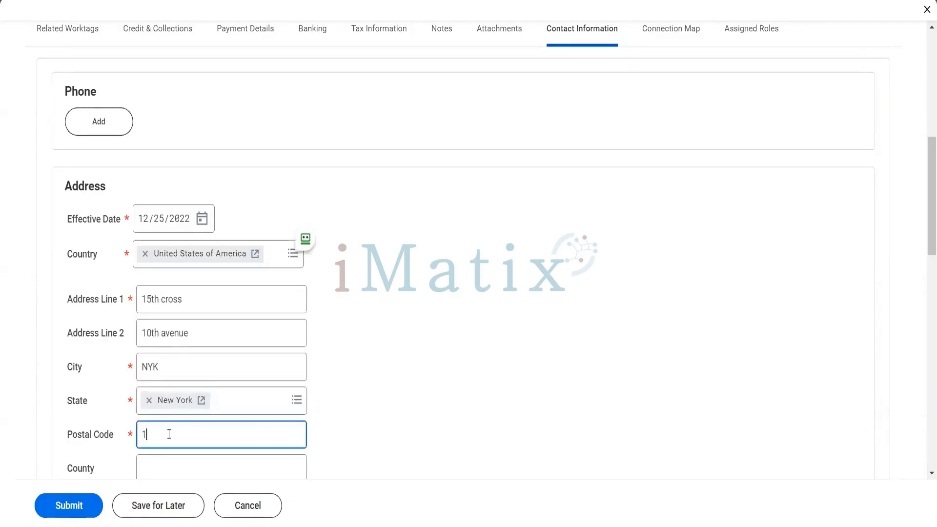
pyautogui.write('0041')
pyautogui.press('Tab')
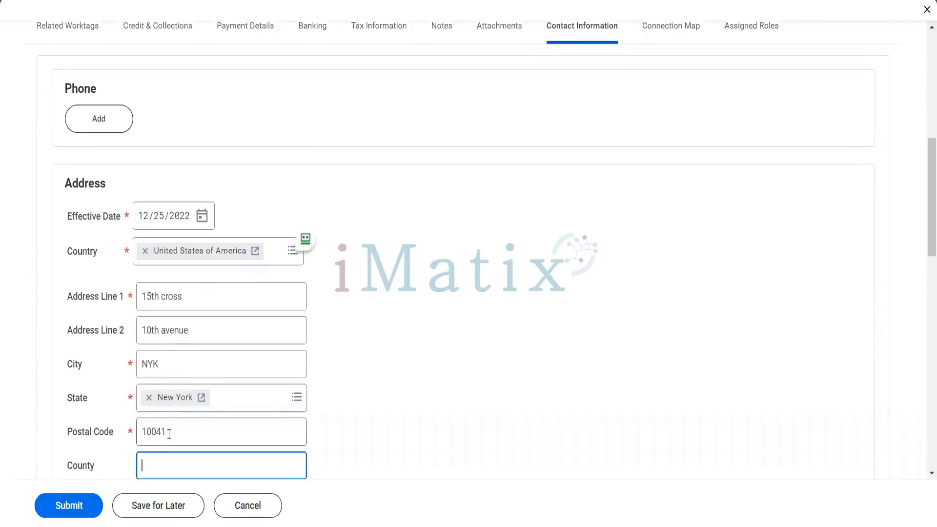
pyautogui.click(167, 375)
# Make it the primary address, adding Mailing, Street Address, Other - Business and Remit To uses.
pyautogui.scroll(-10, 310, 401)
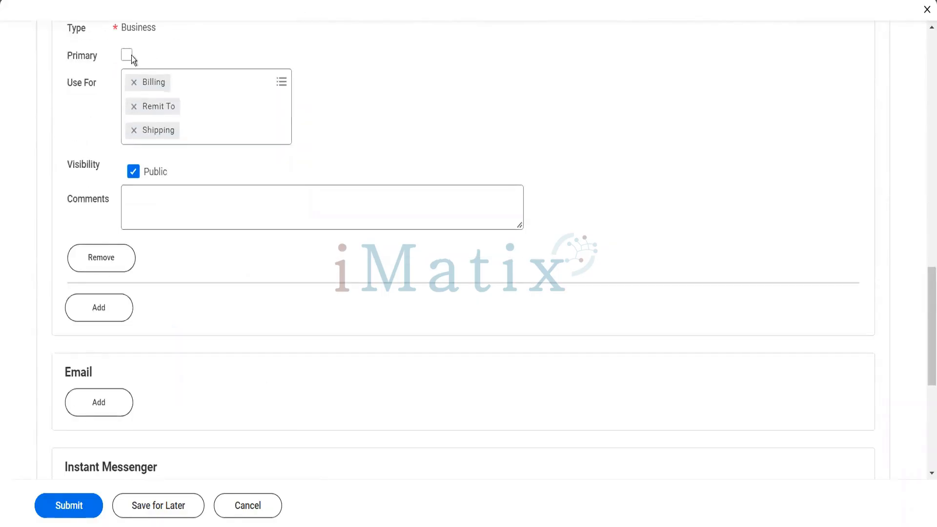
pyautogui.click(127, 55)
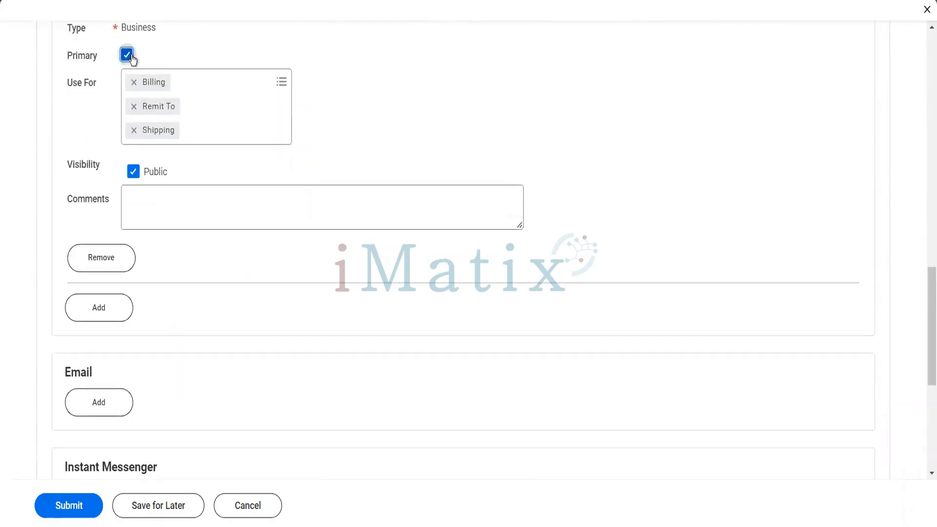
pyautogui.click(201, 76)
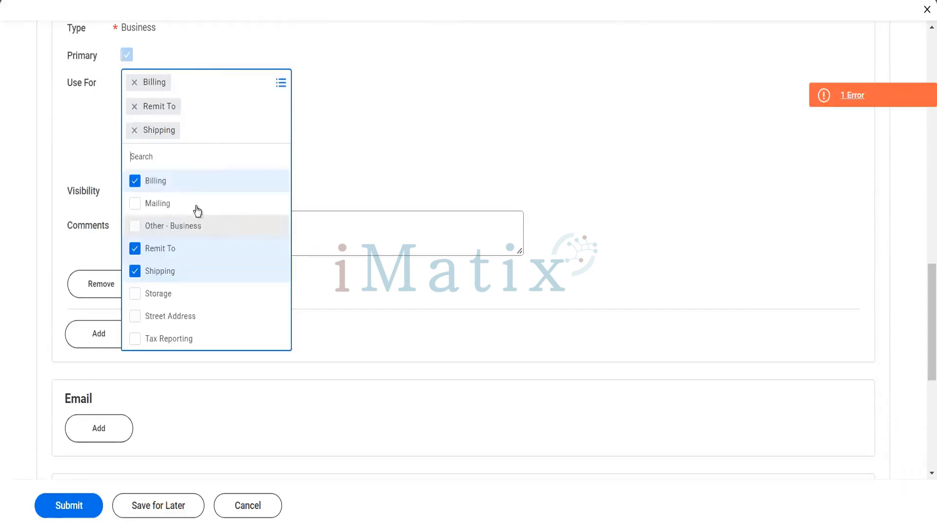
pyautogui.click(177, 210)
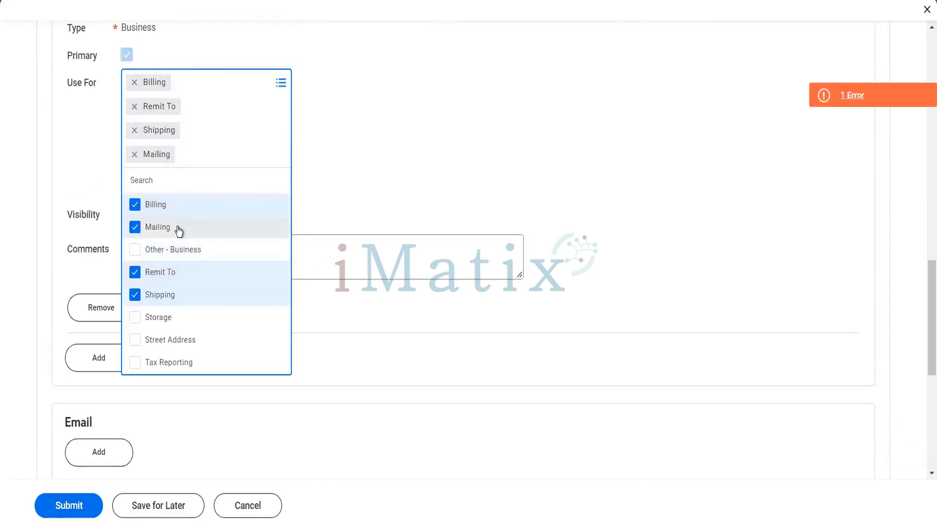
pyautogui.click(171, 251)
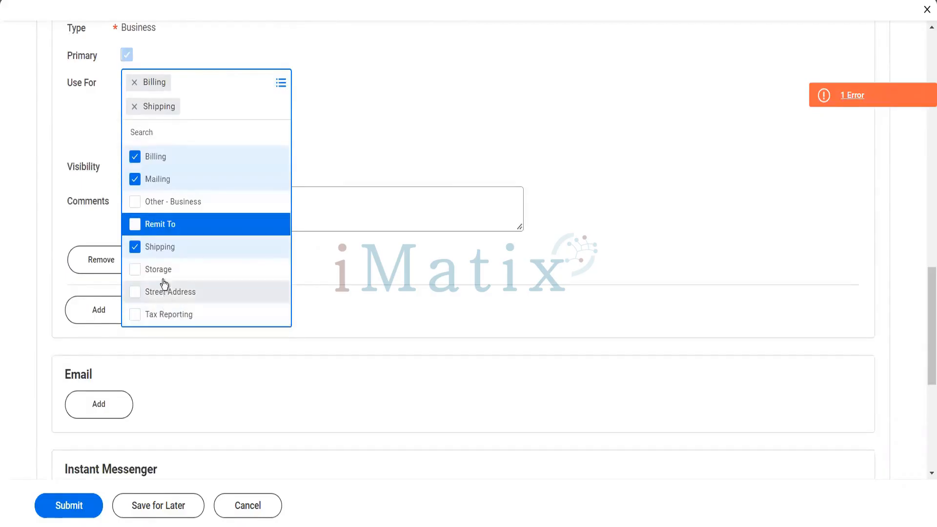
pyautogui.click(164, 291)
pyautogui.click(163, 232)
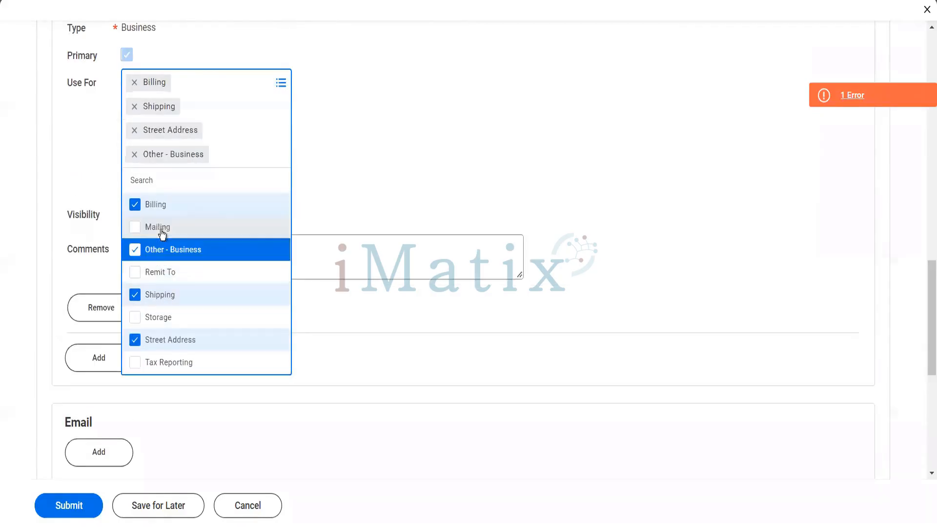
pyautogui.click(154, 274)
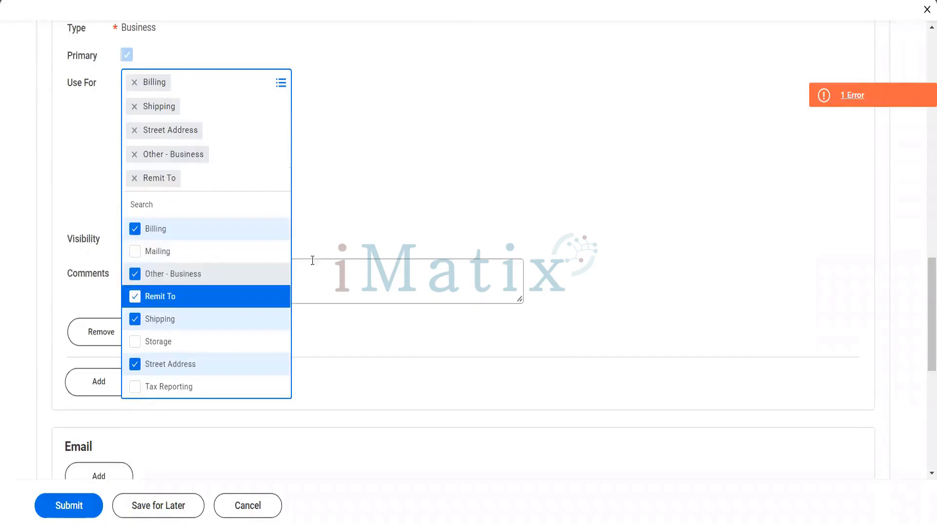
pyautogui.click(312, 260)
# Change the postal code to 10031, then review and dismiss the read-only attribute page error.
pyautogui.scroll(5, 312, 260)
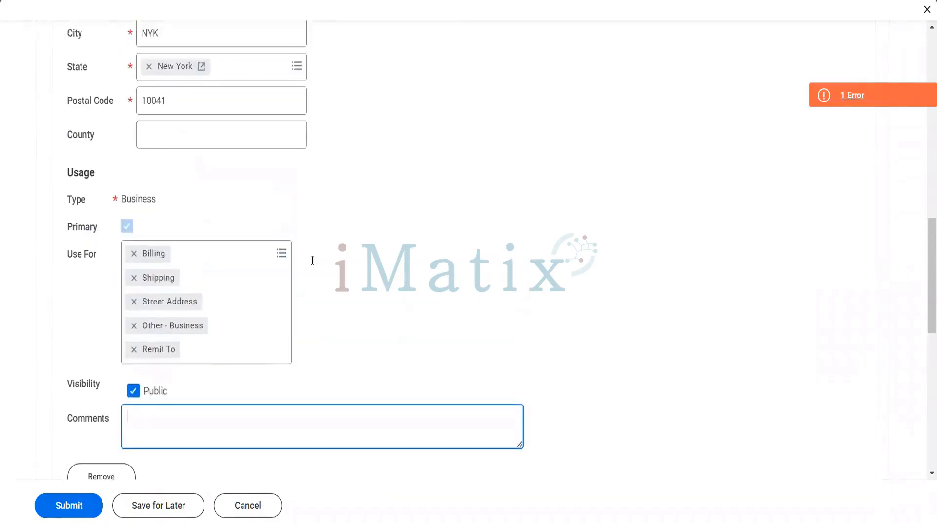
pyautogui.click(203, 193)
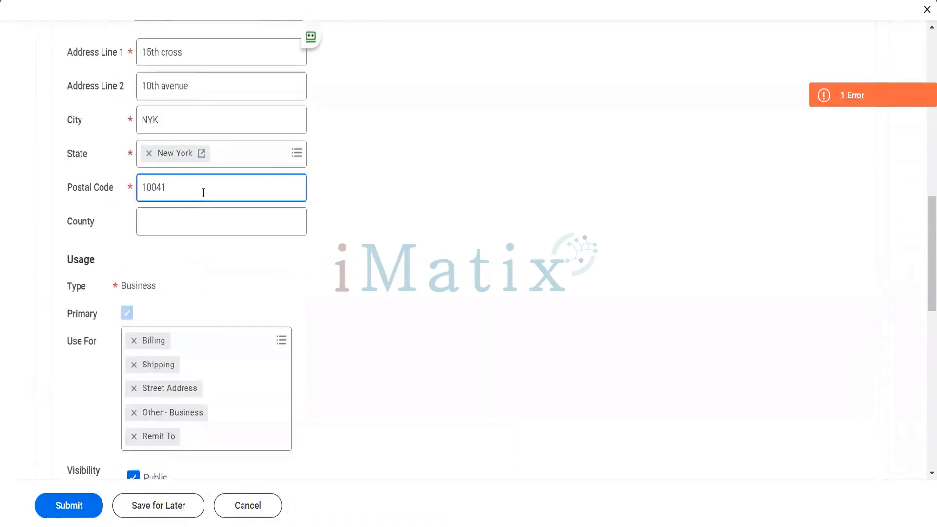
pyautogui.press('BackSpace')
pyautogui.press('BackSpace')
pyautogui.write('31')
pyautogui.press('Tab')
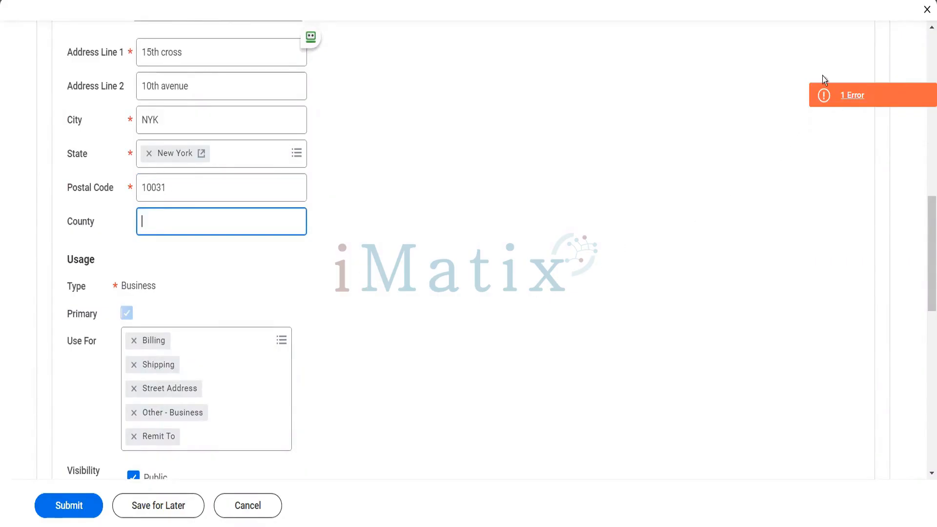
pyautogui.click(830, 95)
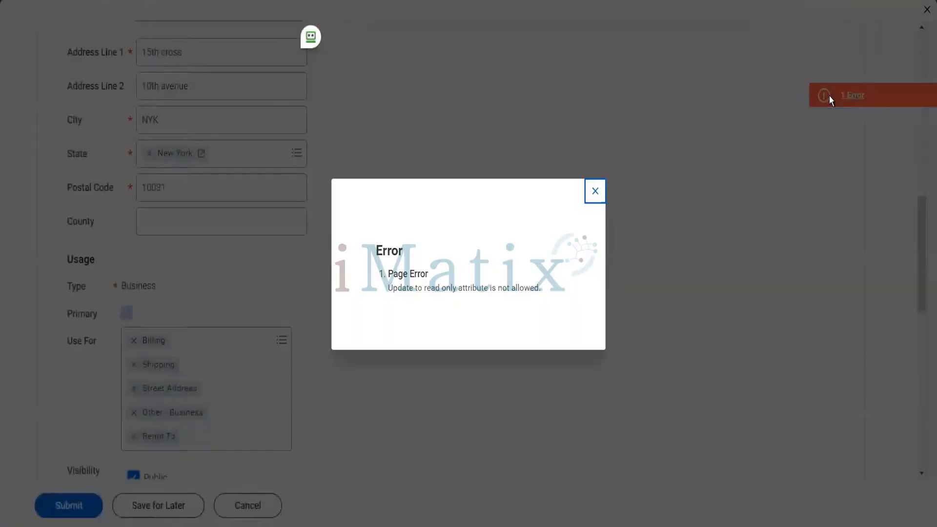
pyautogui.click(596, 188)
# Add the customer's Gmail email address under Contact Information.
pyautogui.scroll(3, 595, 187)
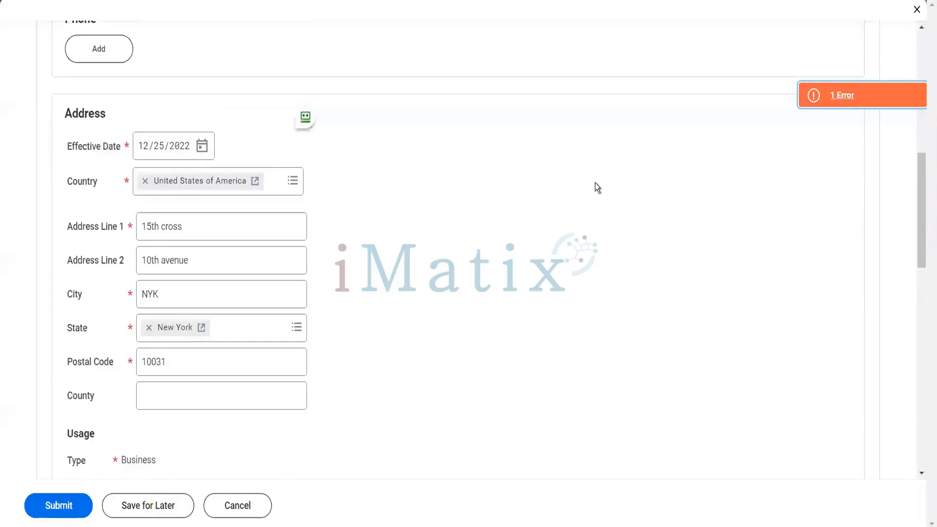
pyautogui.scroll(-10, 598, 188)
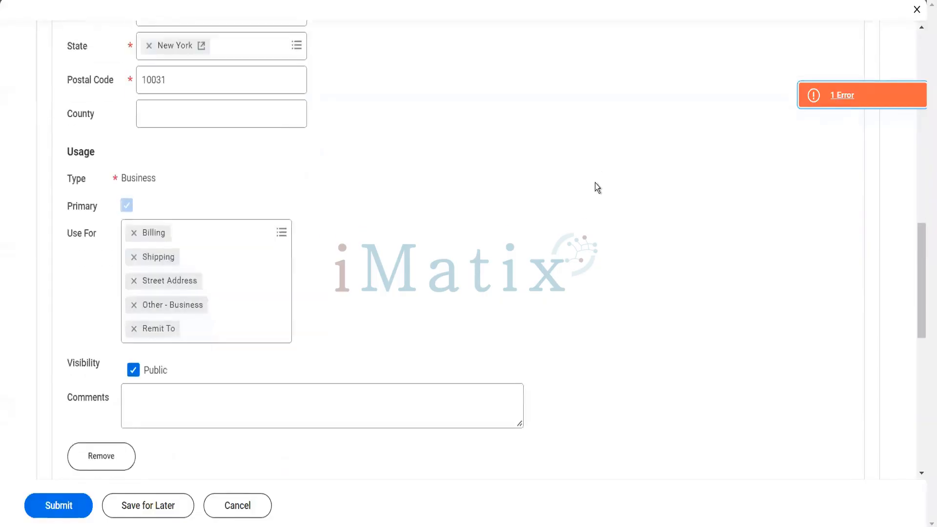
pyautogui.scroll(8, 597, 188)
pyautogui.scroll(5, 597, 187)
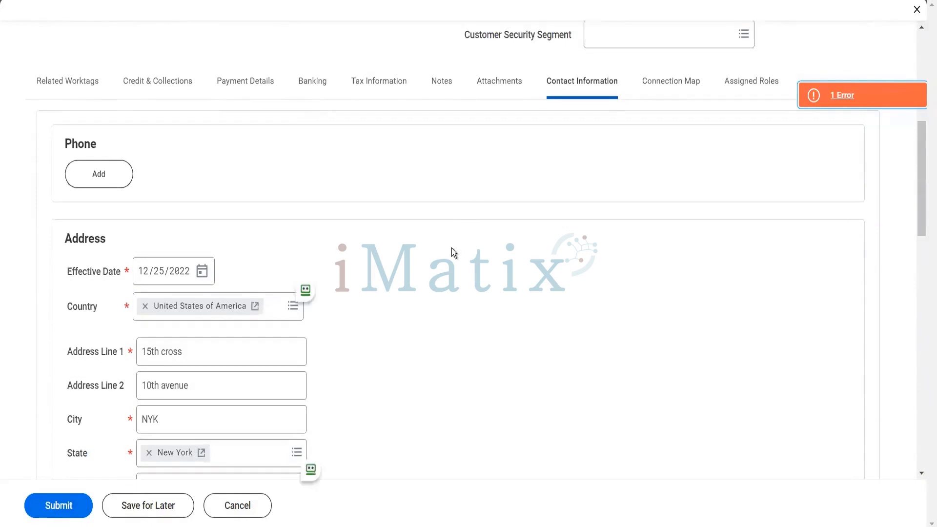
pyautogui.scroll(-15, 452, 249)
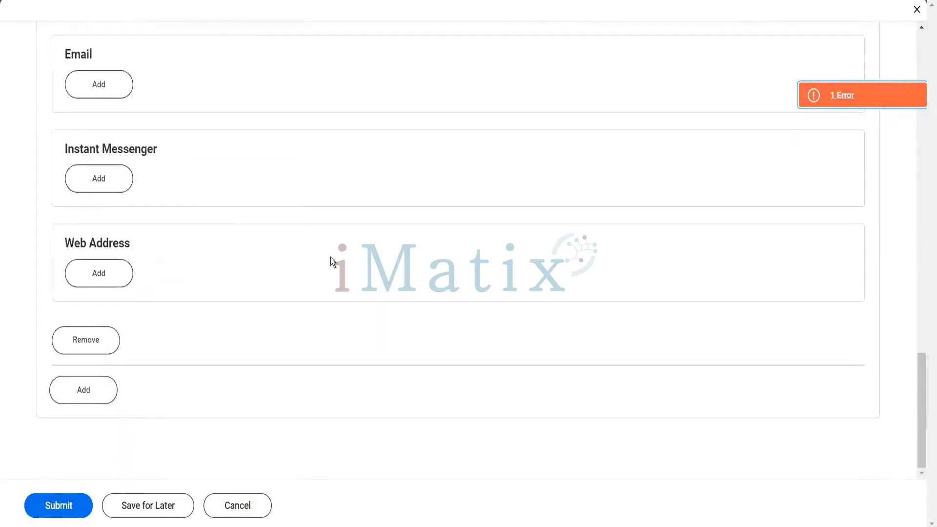
pyautogui.click(98, 84)
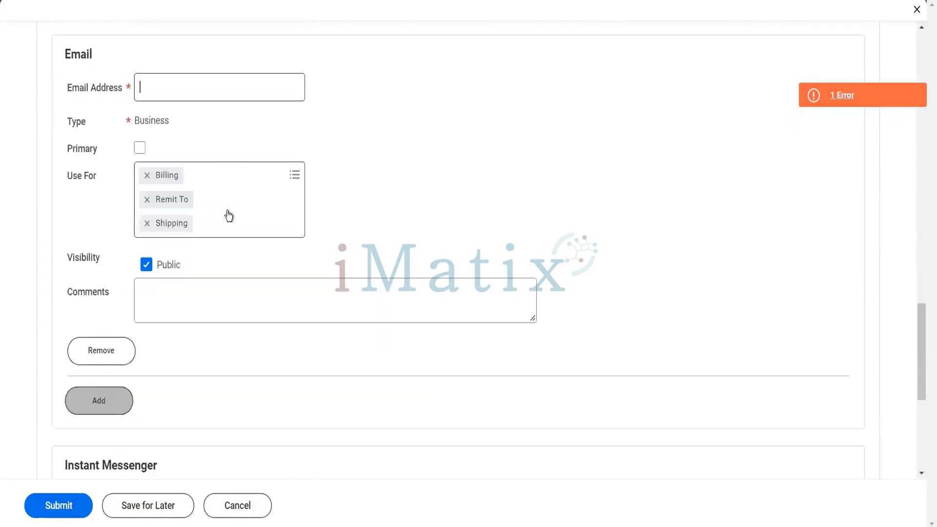
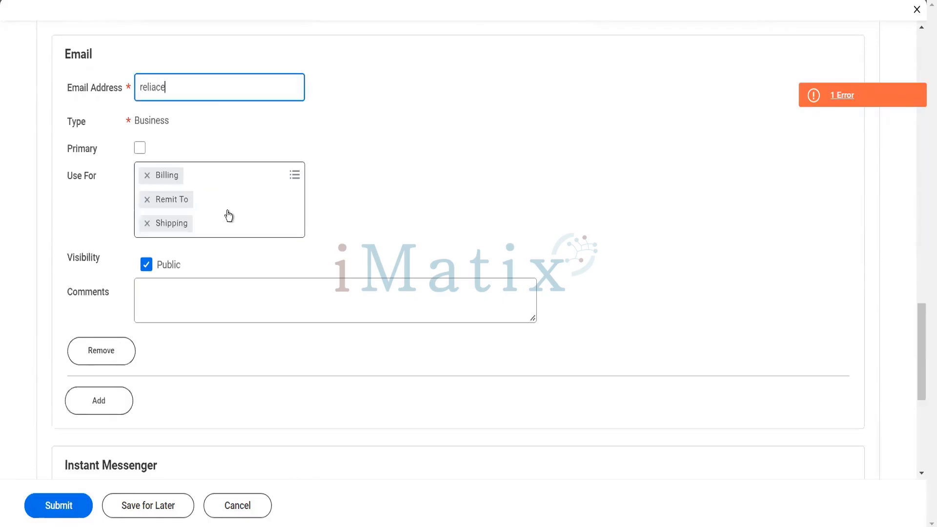
pyautogui.press('Tab')
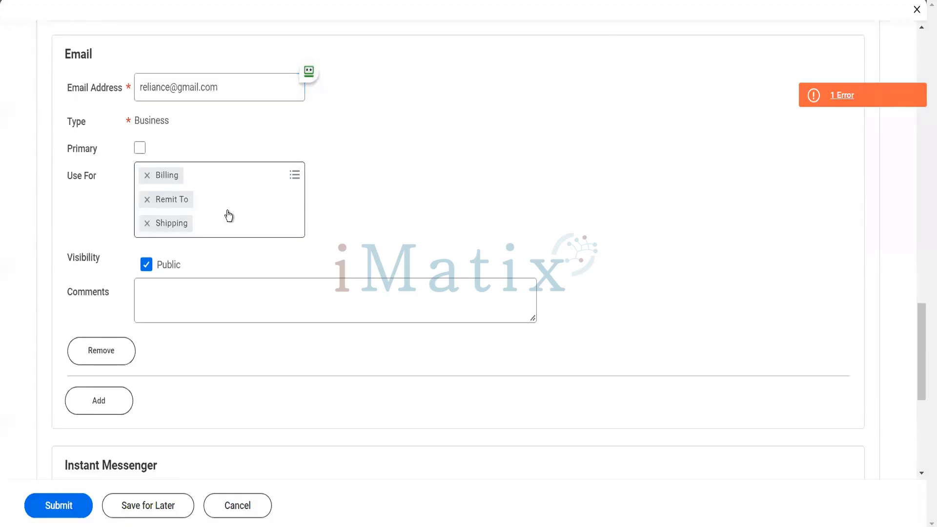
pyautogui.press('space')
# Keep the email's uses as Billing, Remit To and Shipping, without Procurement.
pyautogui.click(259, 177)
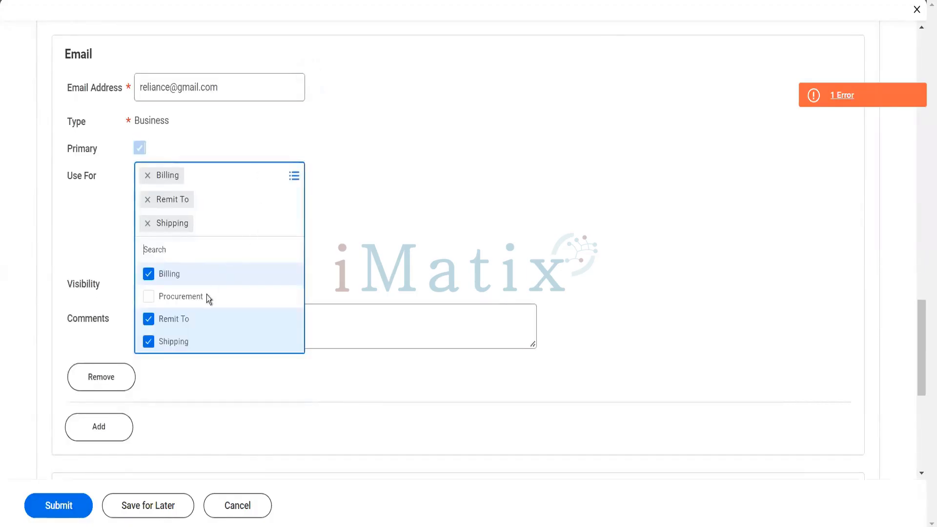
pyautogui.click(195, 298)
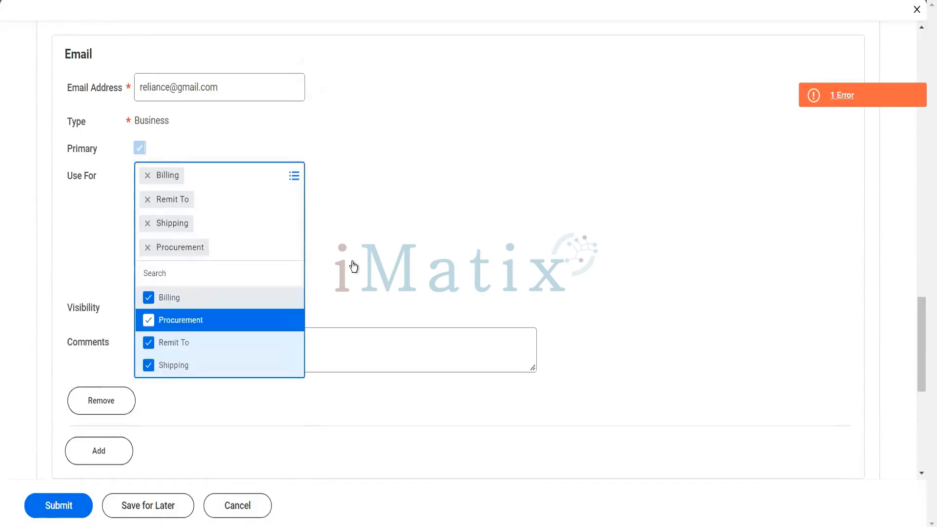
pyautogui.click(185, 320)
pyautogui.click(377, 270)
pyautogui.scroll(-3, 377, 269)
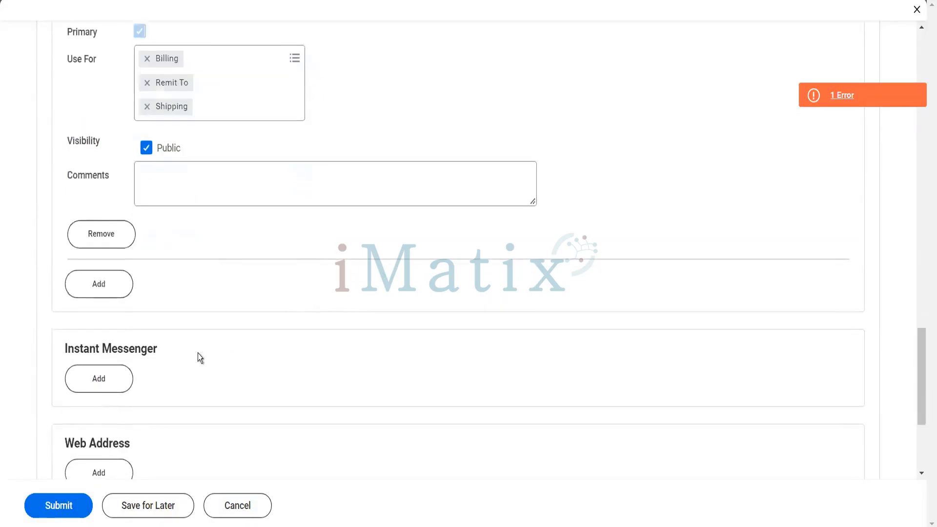
pyautogui.scroll(-5, 191, 362)
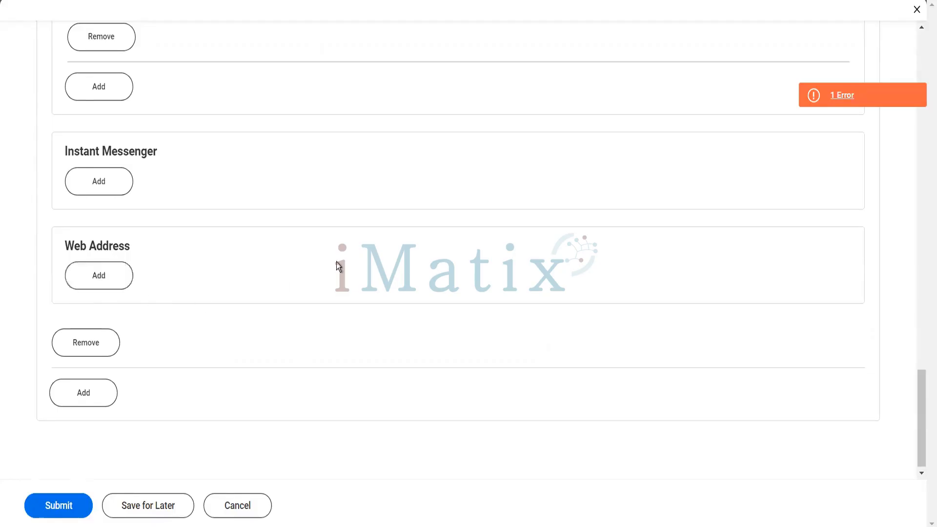
pyautogui.scroll(6, 397, 268)
pyautogui.scroll(9, 557, 310)
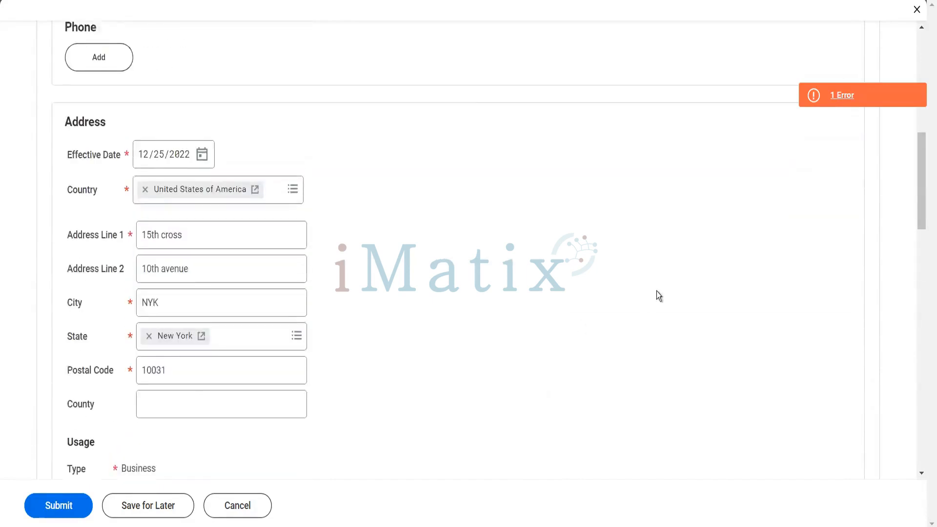
pyautogui.scroll(8, 657, 291)
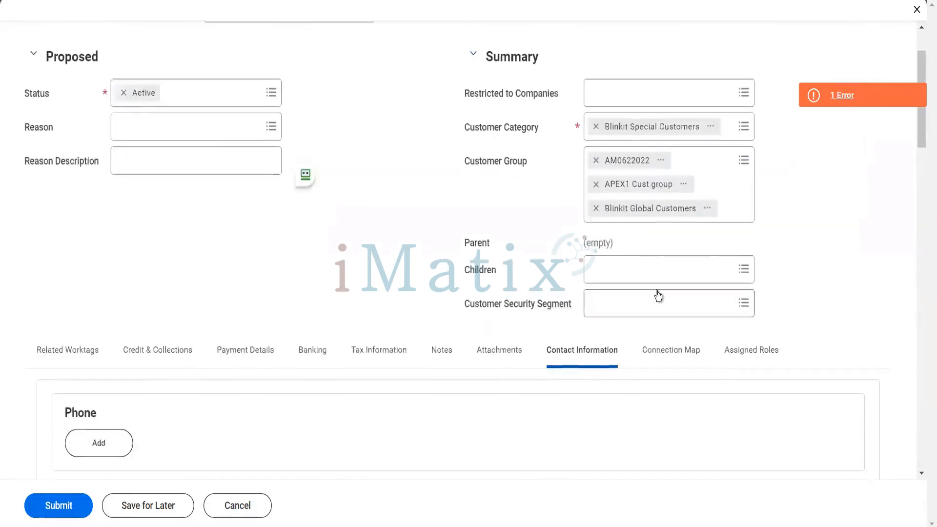
# Under Assigned Roles, pick Collection Manager and search out the Senior Financial Analyst assignee.
pyautogui.click(682, 352)
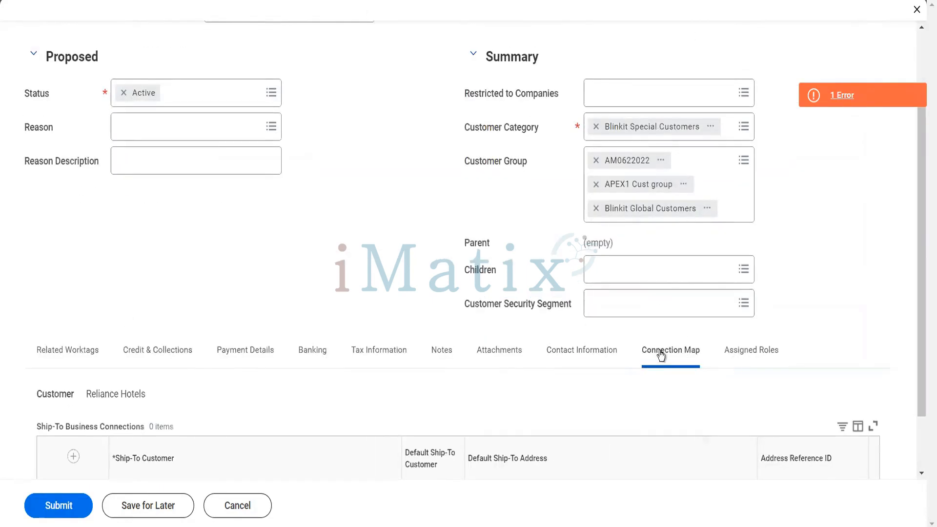
pyautogui.scroll(-2, 482, 352)
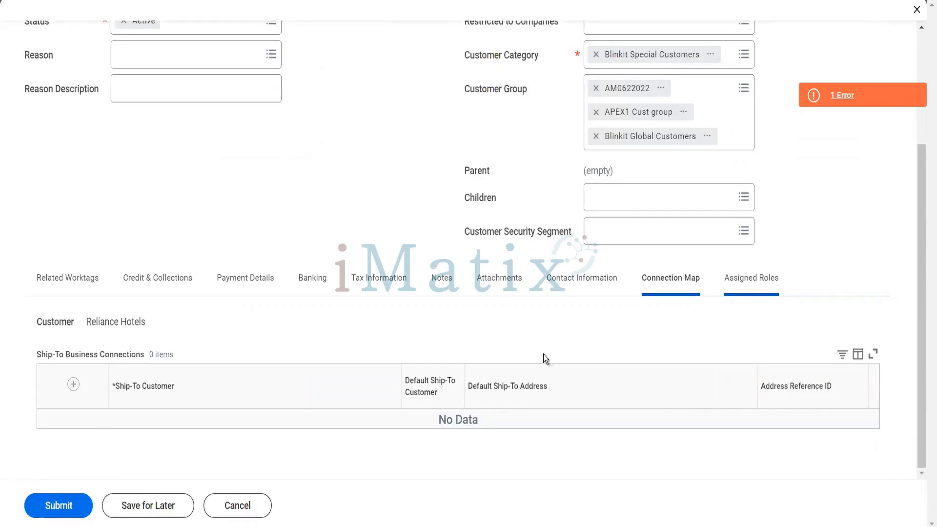
pyautogui.click(209, 452)
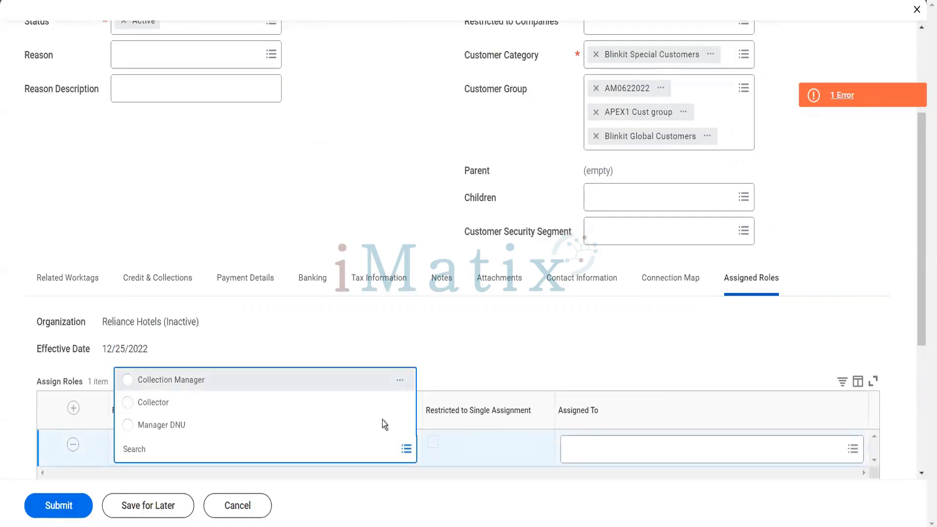
pyautogui.click(171, 380)
pyautogui.click(582, 448)
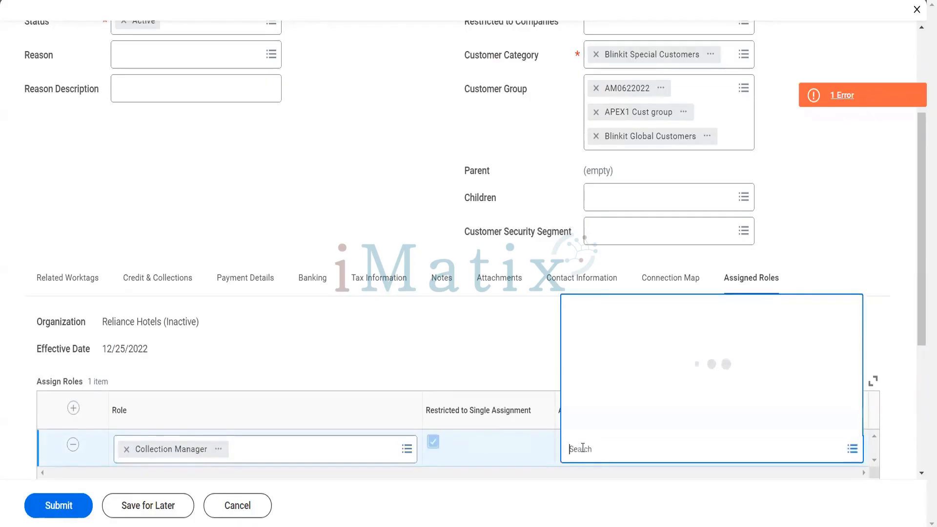
pyautogui.write('t se')
pyautogui.press('Return')
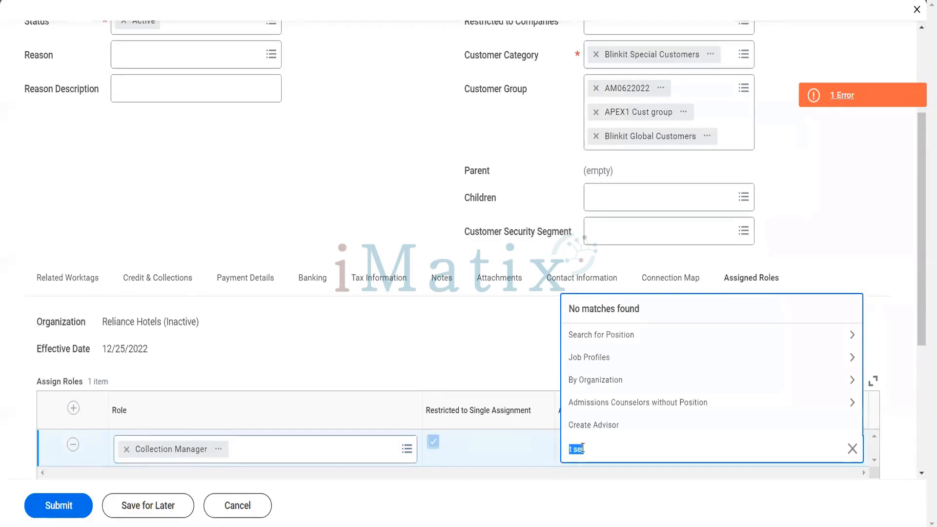
pyautogui.write('tetser')
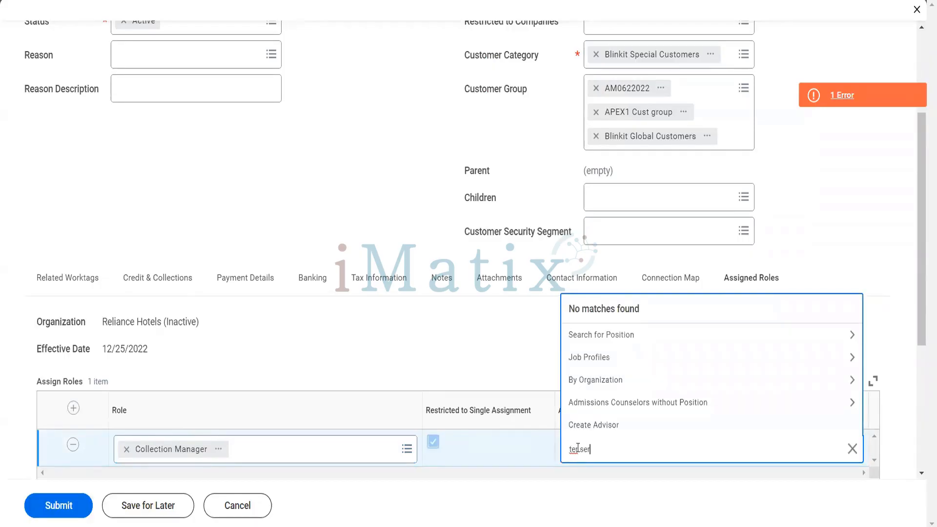
pyautogui.press('Return')
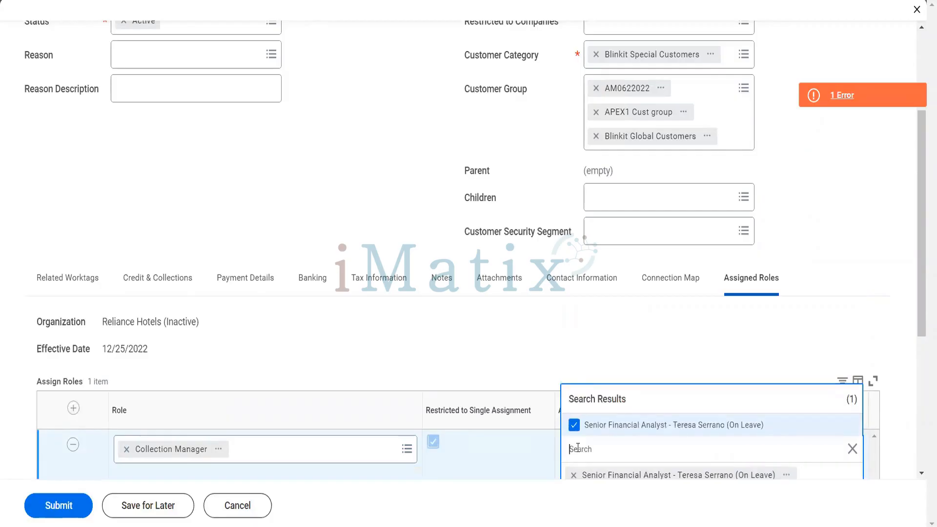
pyautogui.click(477, 399)
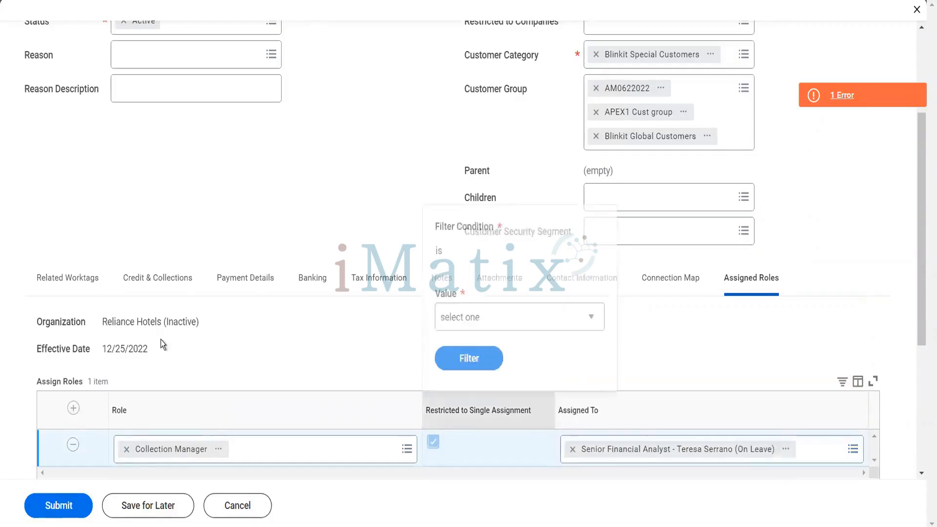
pyautogui.click(154, 340)
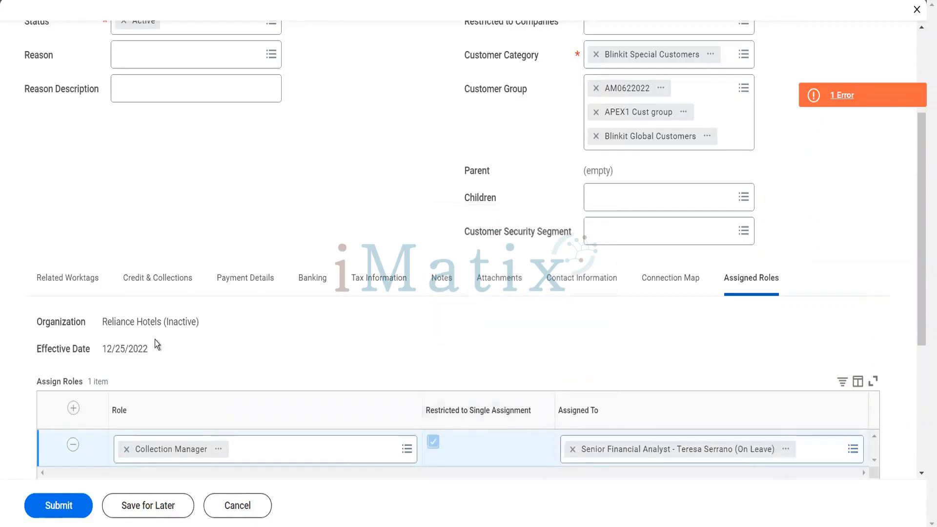
# Submit the Reliance Hotels edits, then open the updated customer record showing three groups and six worktags.
pyautogui.click(64, 507)
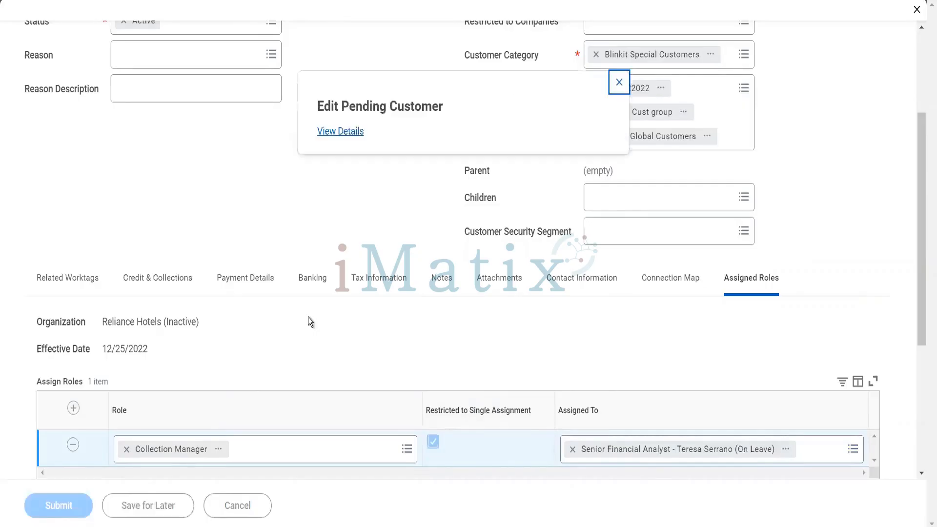
pyautogui.click(341, 130)
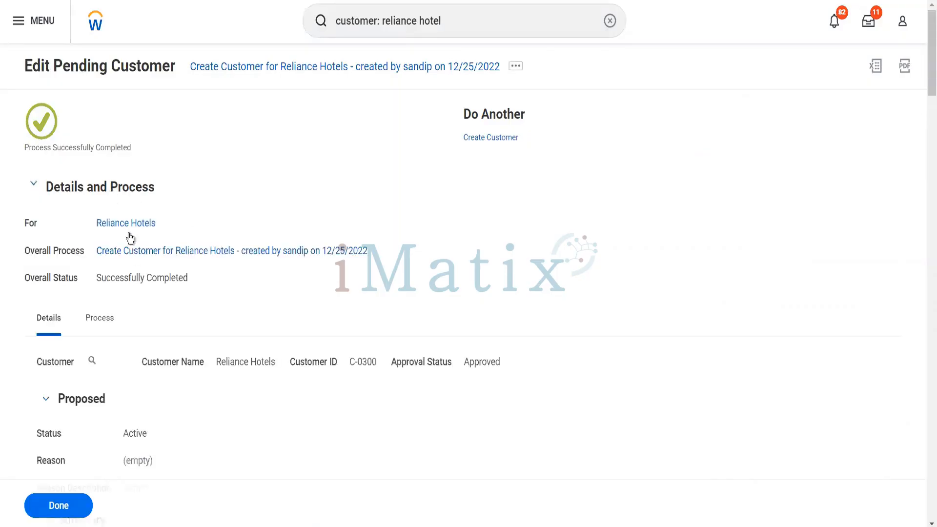
pyautogui.click(93, 361)
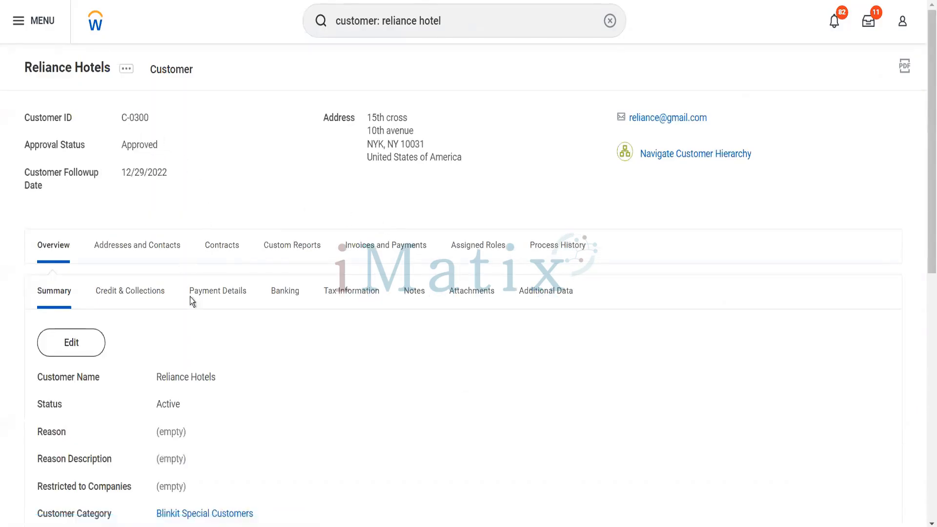
pyautogui.scroll(-10, 236, 348)
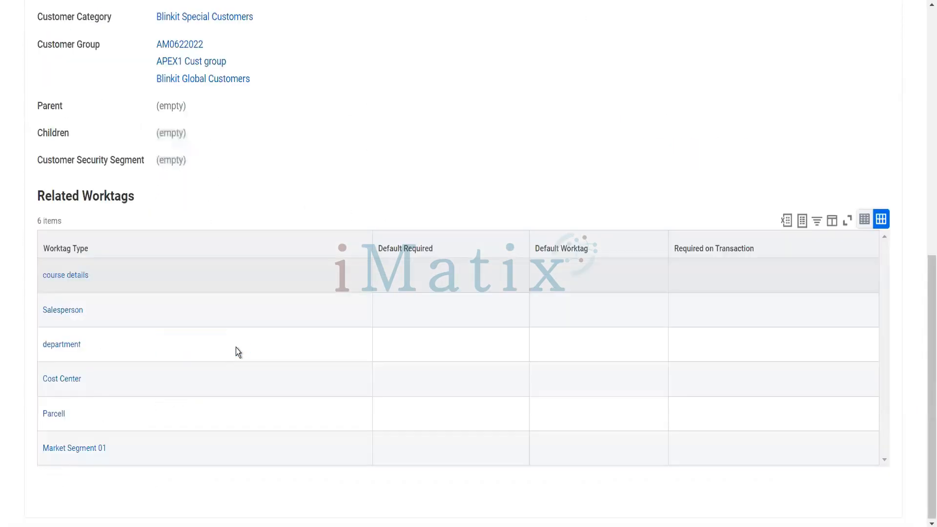
pyautogui.scroll(10, 236, 347)
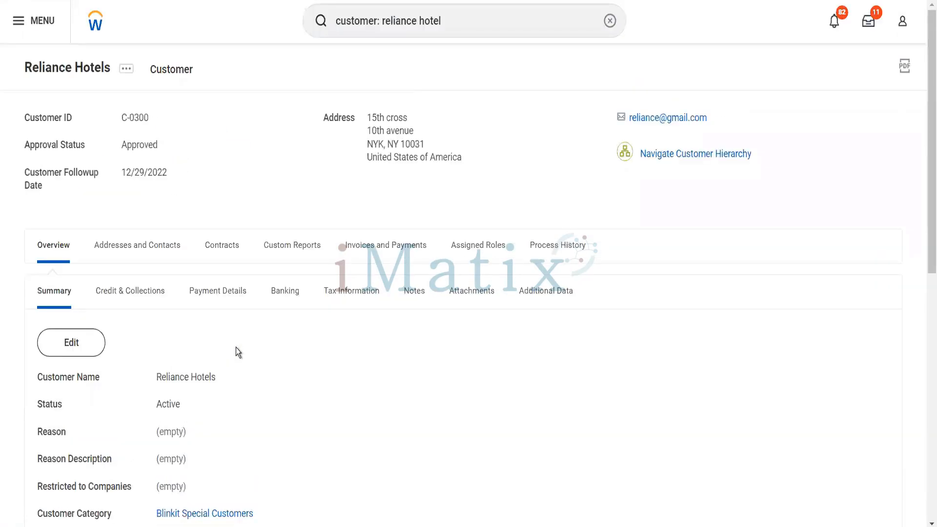